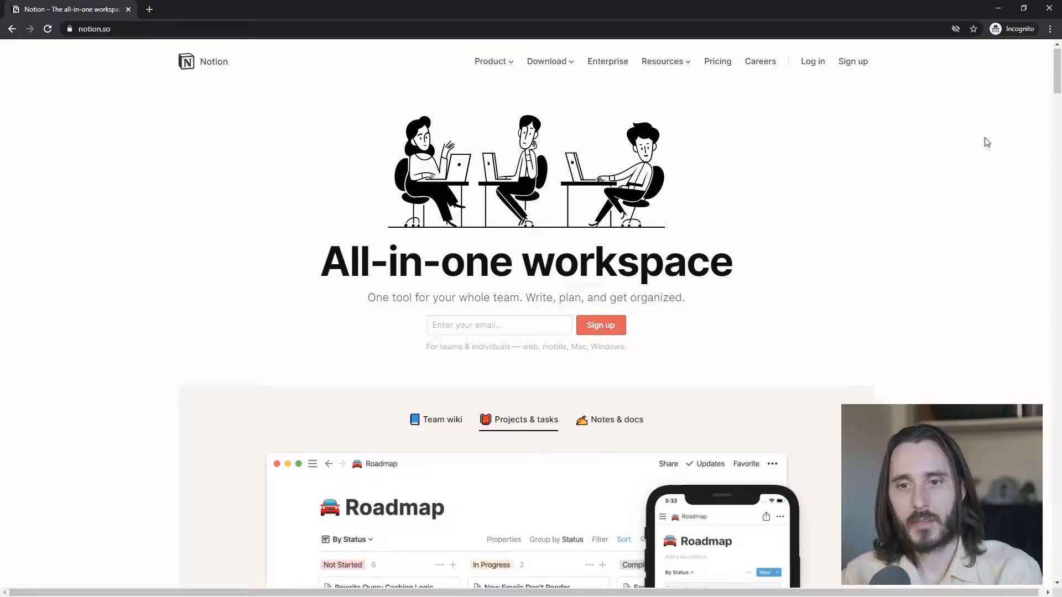
Step: Look through the Notion homepage's product, use-case and testimonial sections, and return to the sign-up e-mail field at its start
scroll(988, 142, down, 1)
scroll(988, 142, down, 8)
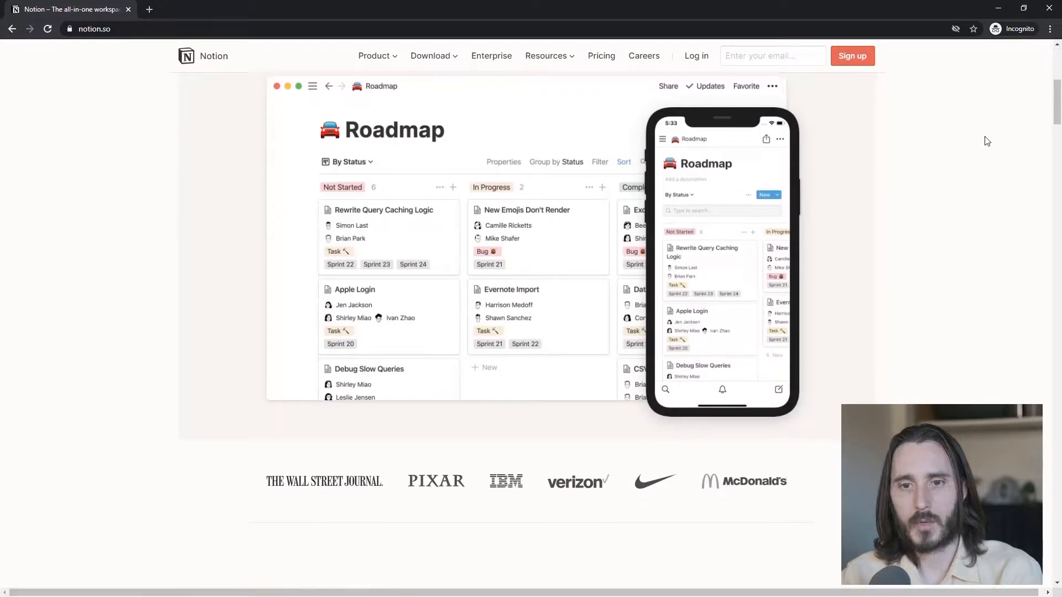
scroll(987, 140, down, 12)
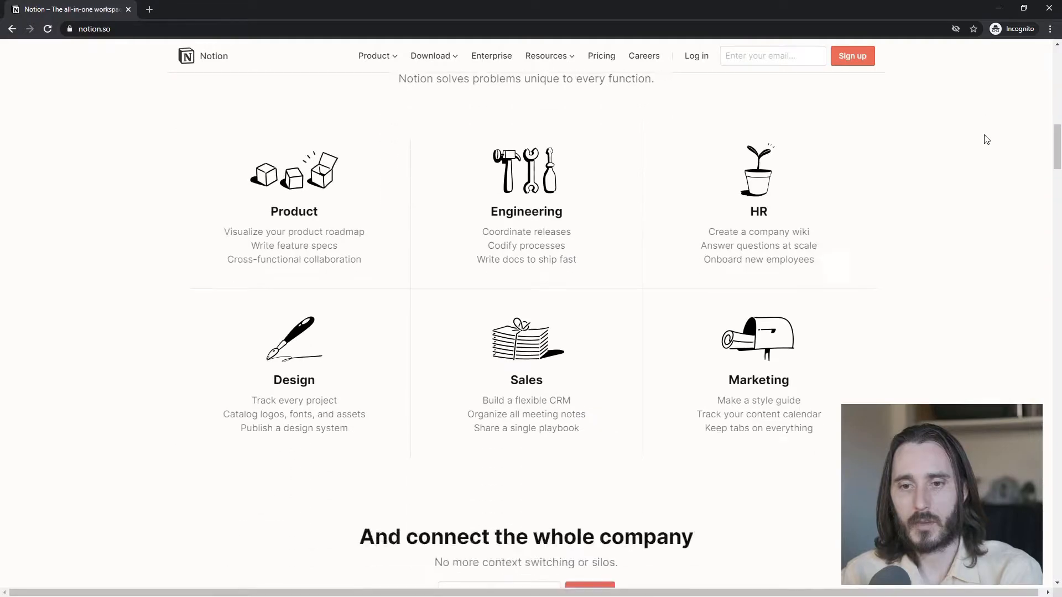
scroll(987, 140, down, 9)
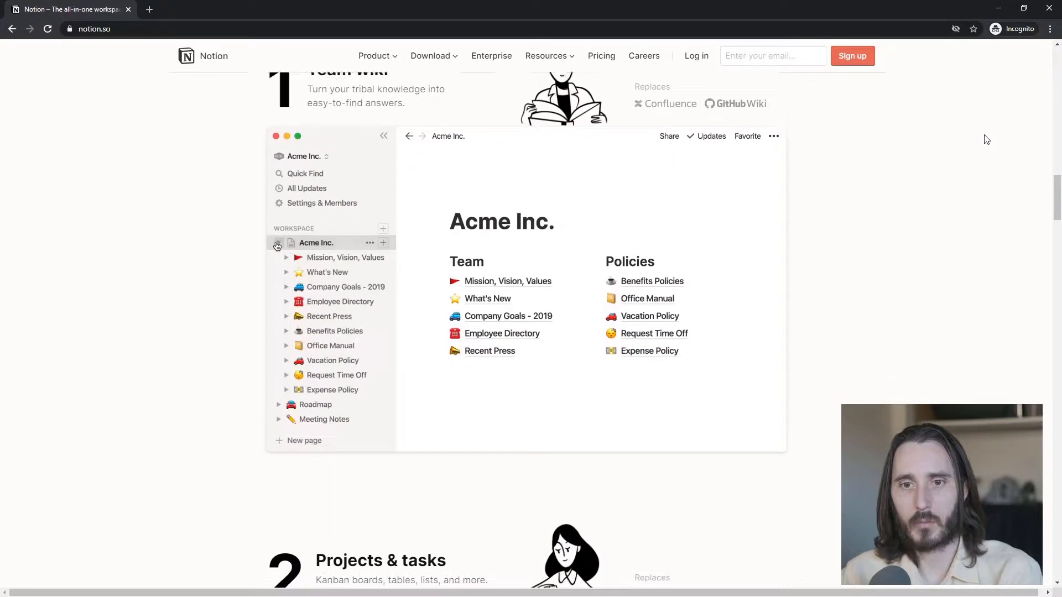
scroll(987, 140, down, 7)
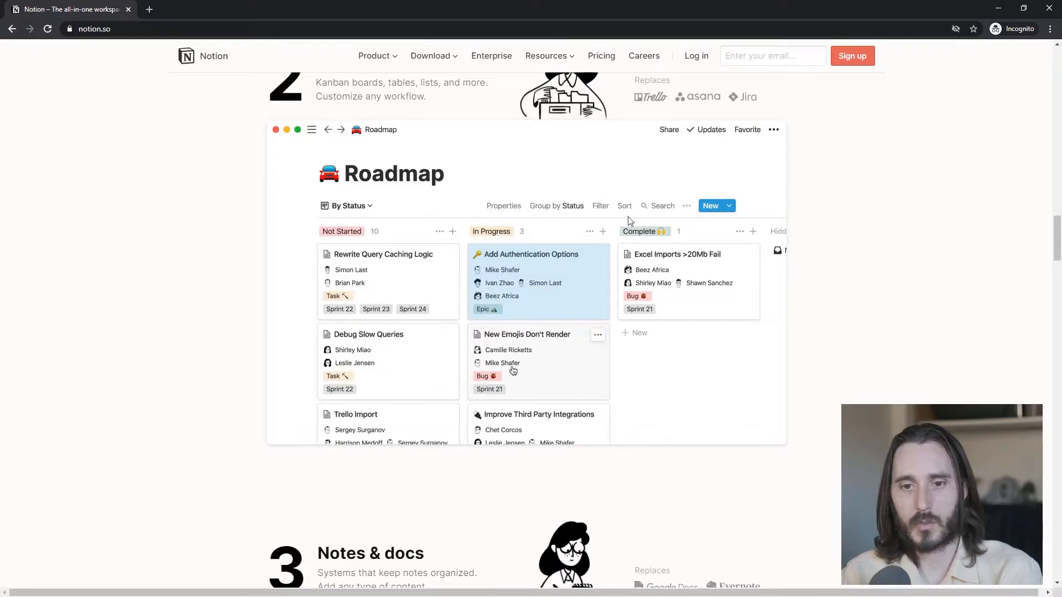
scroll(898, 225, down, 11)
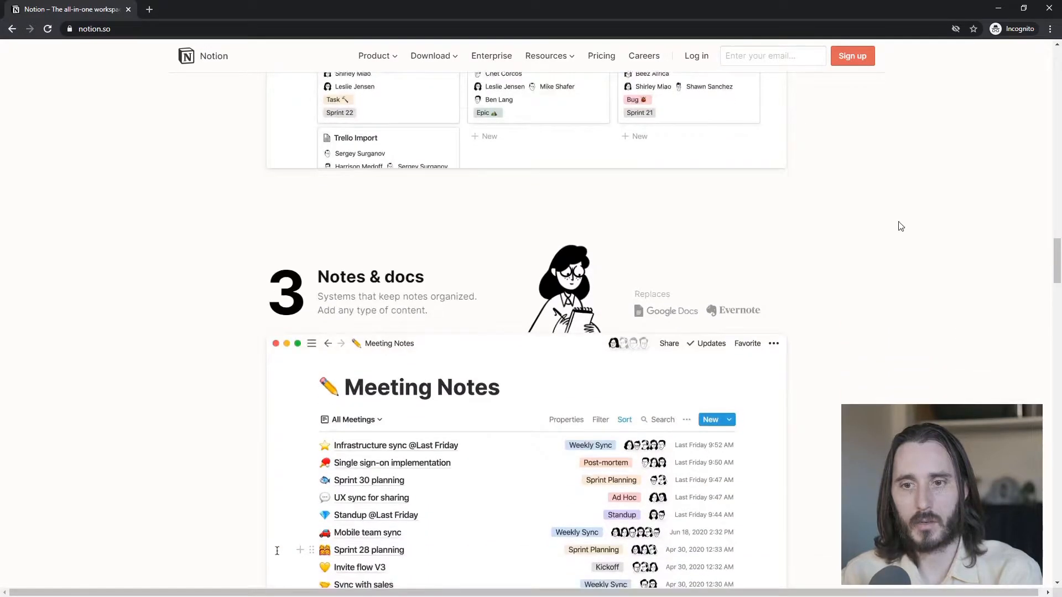
scroll(901, 226, down, 11)
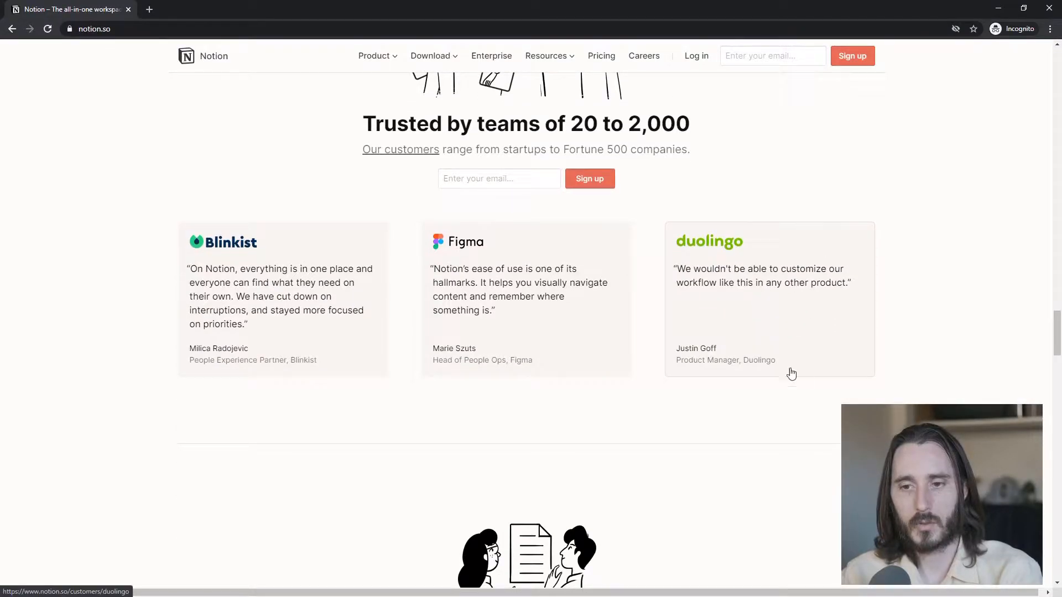
scroll(947, 210, down, 10)
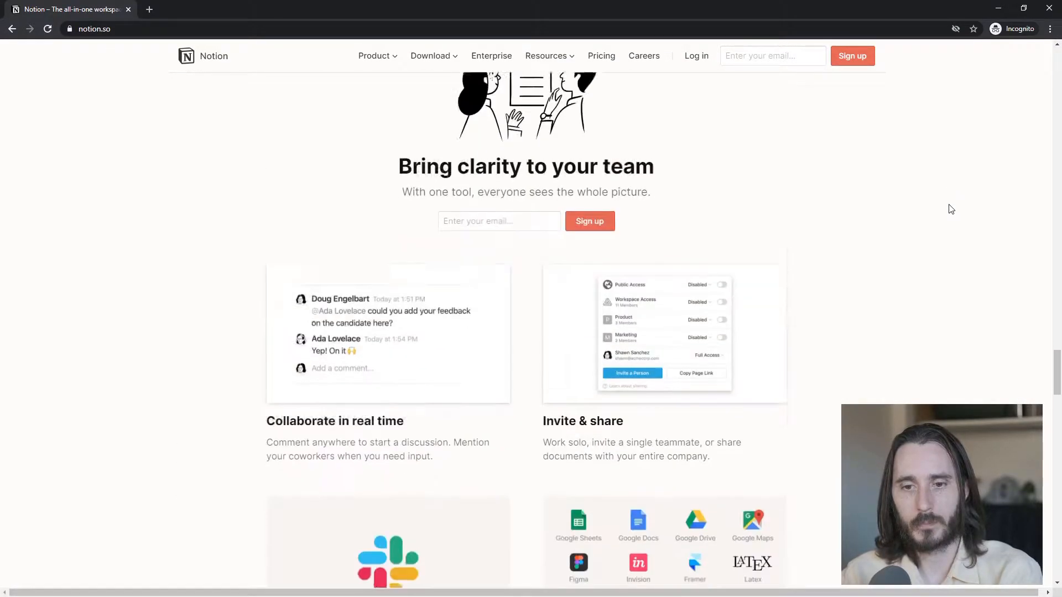
scroll(951, 209, down, 6)
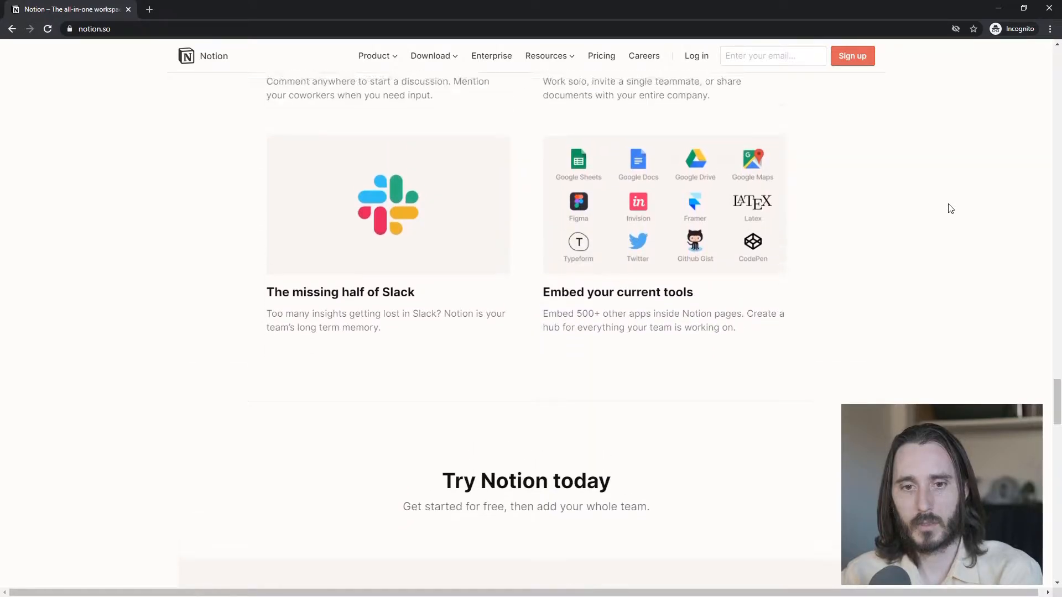
scroll(785, 263, down, 20)
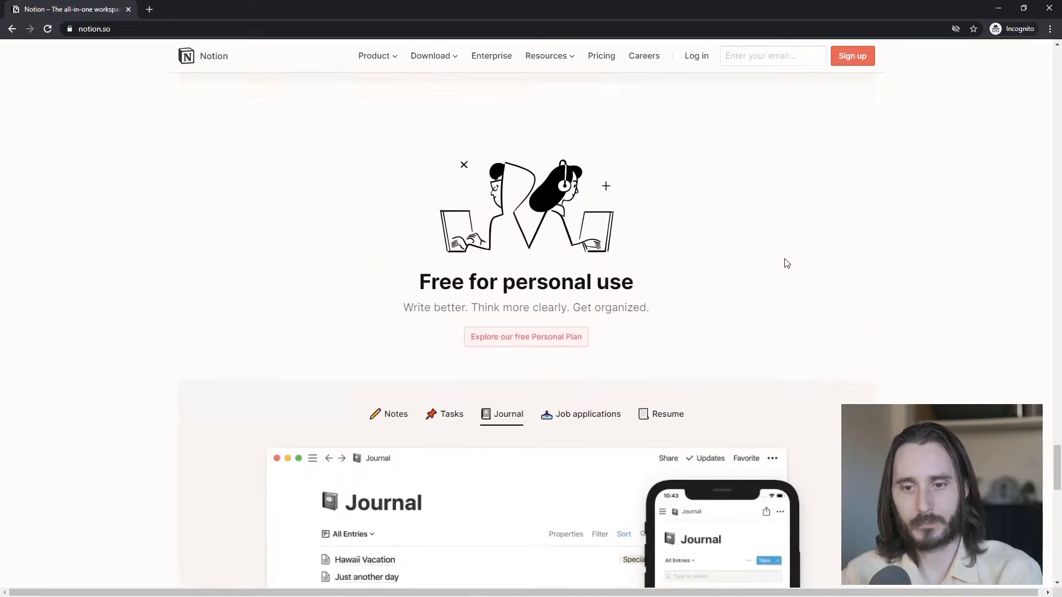
scroll(786, 262, down, 12)
scroll(690, 296, up, 4)
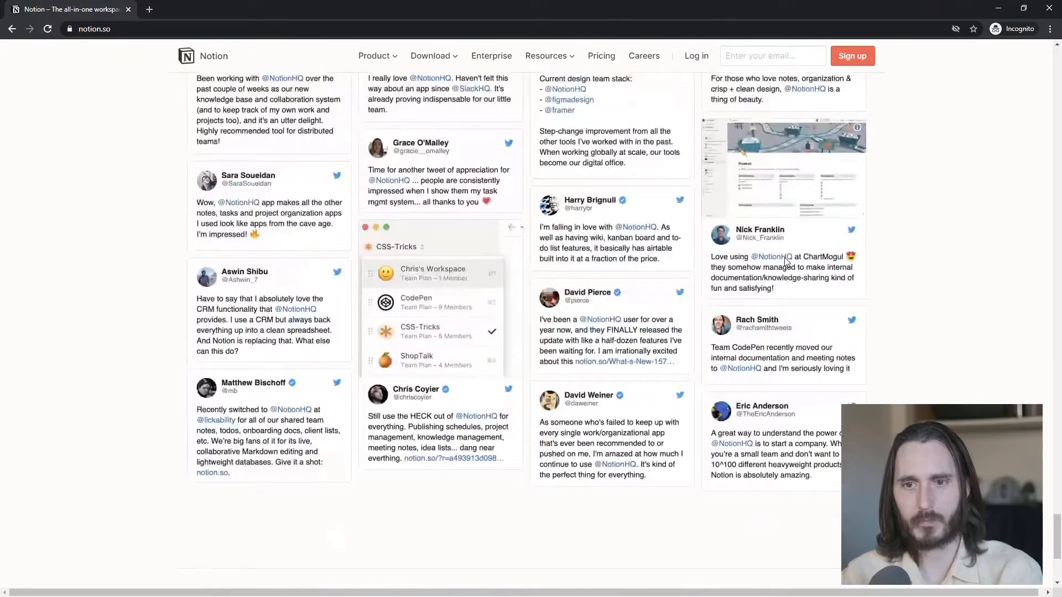
scroll(896, 324, down, 5)
scroll(889, 318, up, 20)
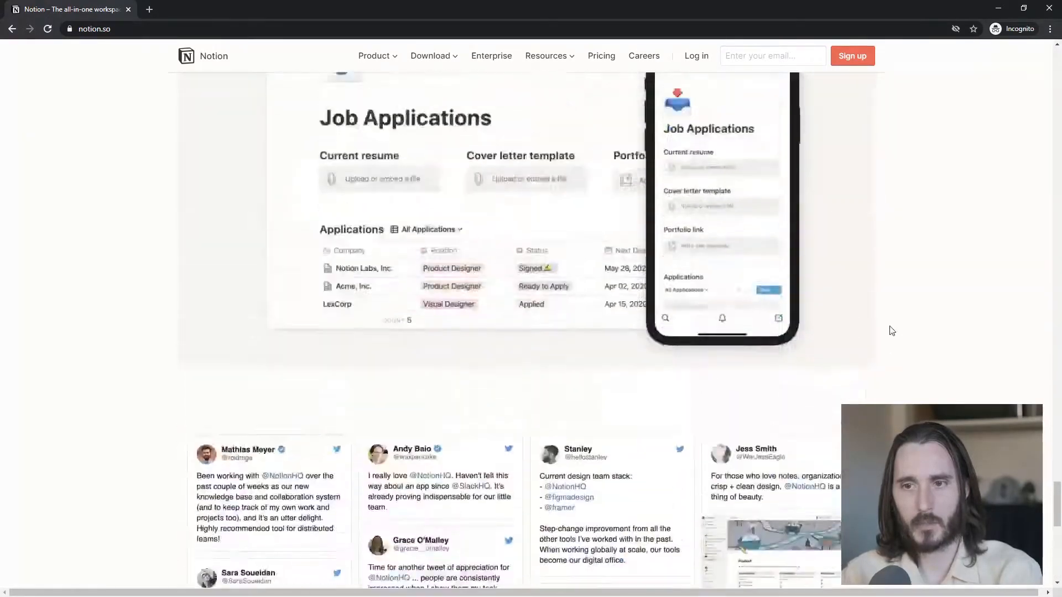
scroll(891, 330, up, 20)
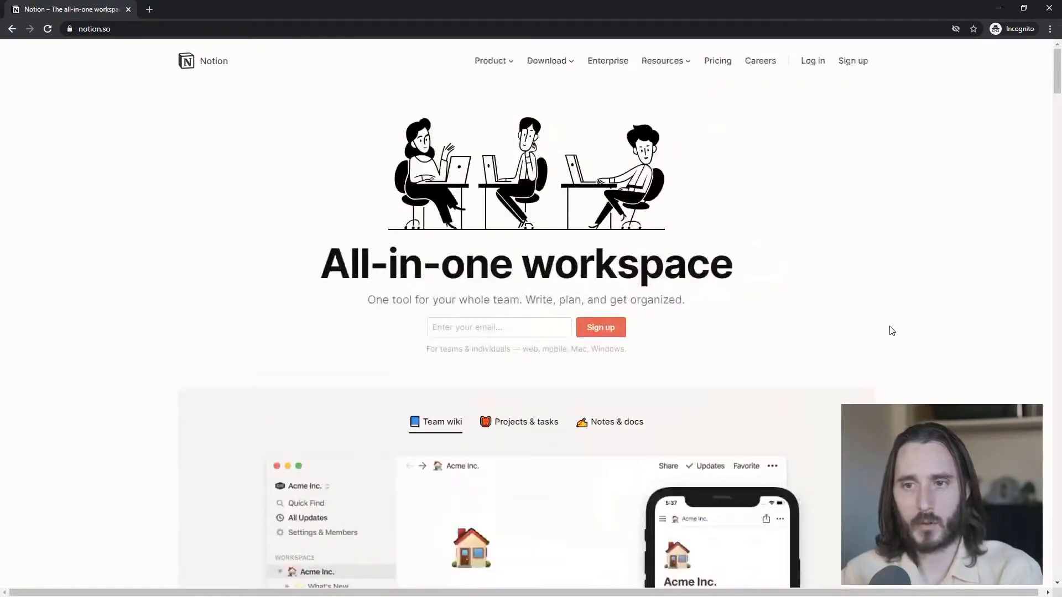
click(435, 328)
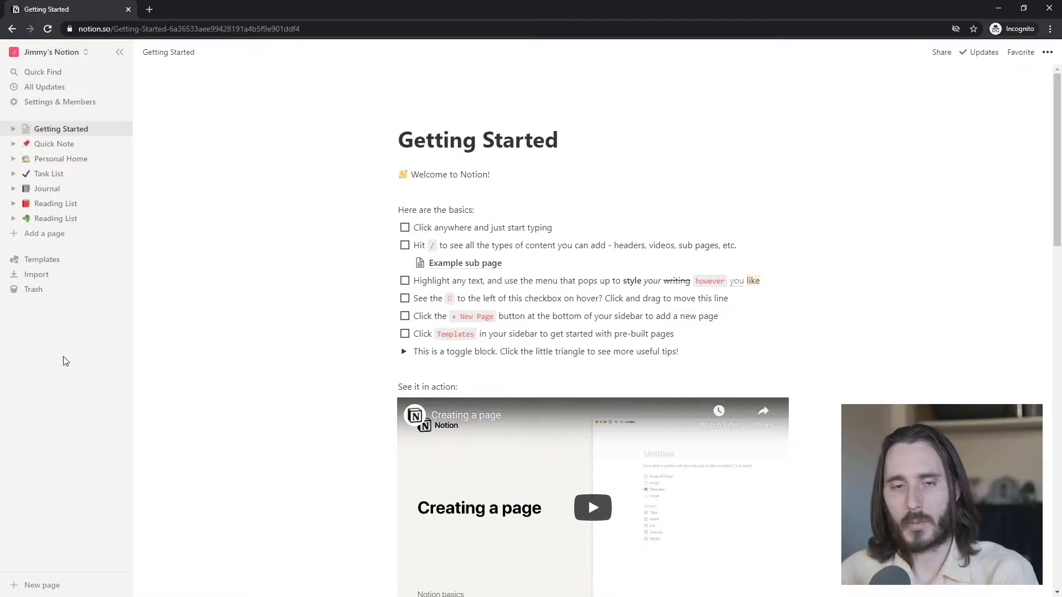
Step: View the starter pages Quick Note, Personal Home, Task List and Journal, and return to Getting Started
click(60, 146)
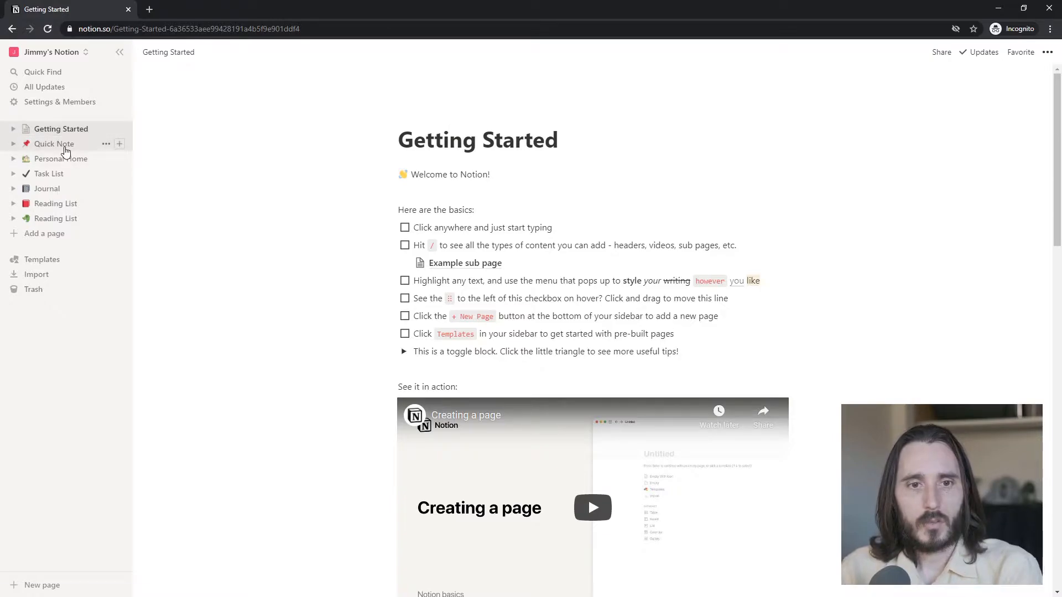
click(65, 159)
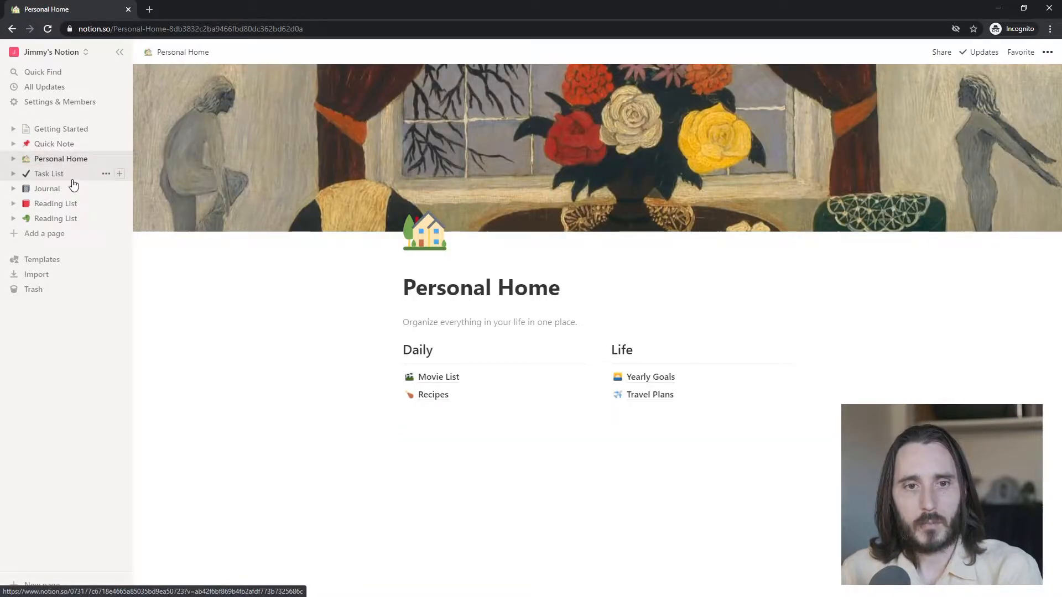
click(73, 180)
click(53, 189)
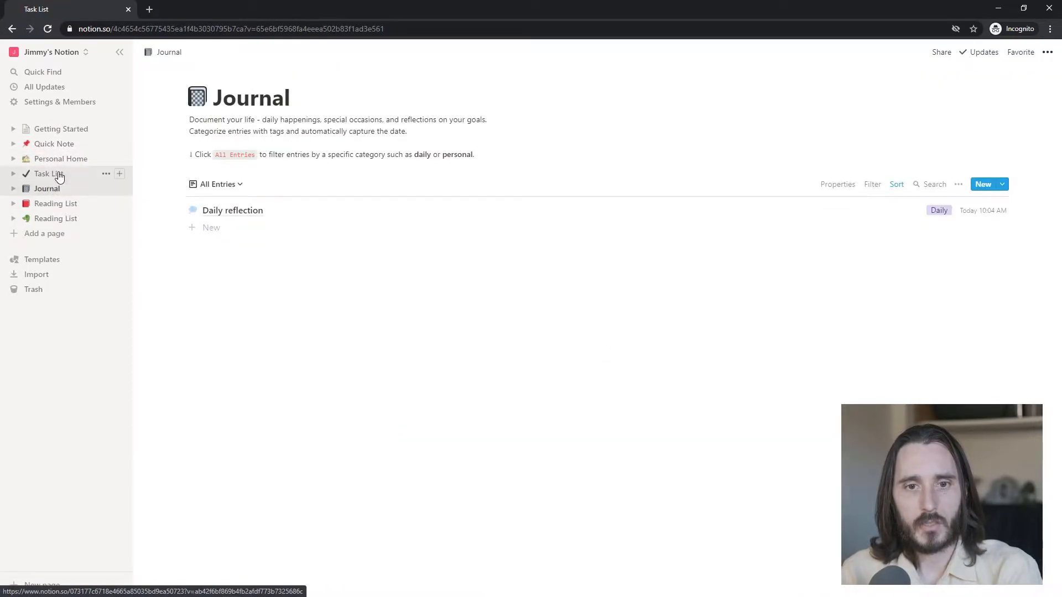
click(55, 174)
click(52, 130)
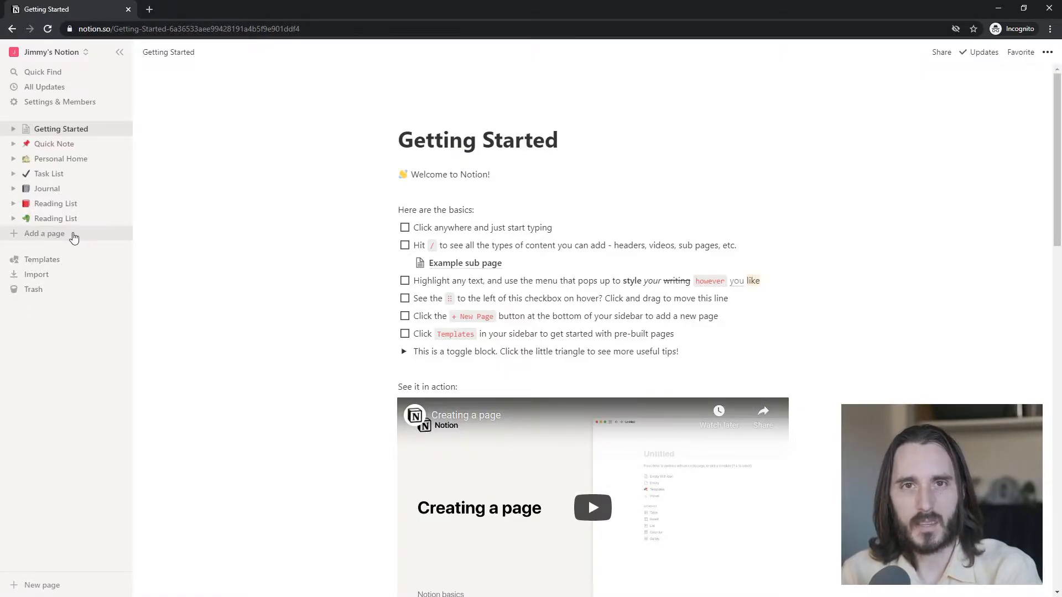
Step: Create a new empty page titled "Our page"
click(73, 238)
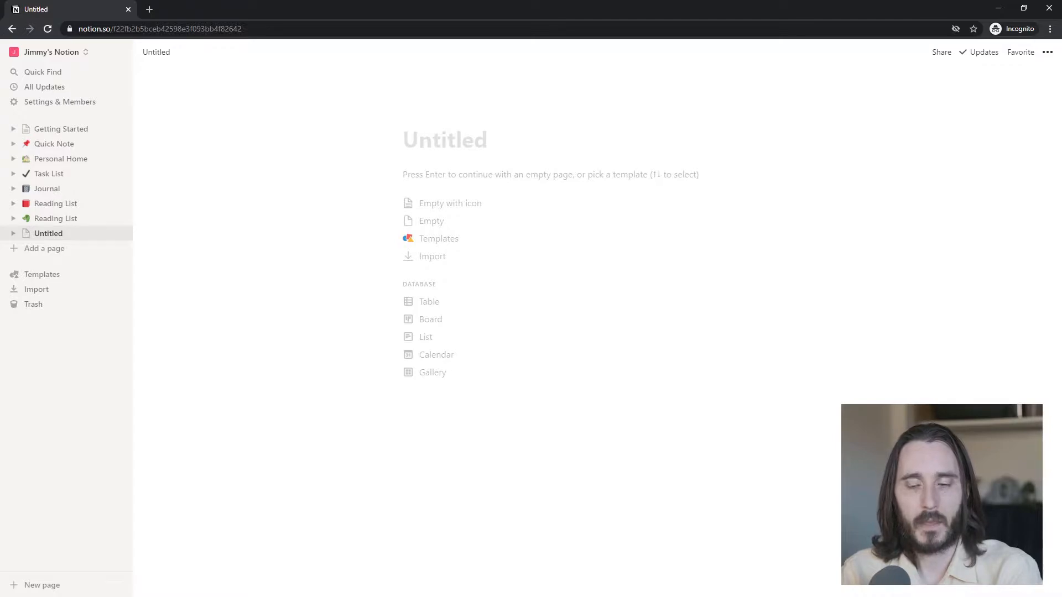
text(Our page)
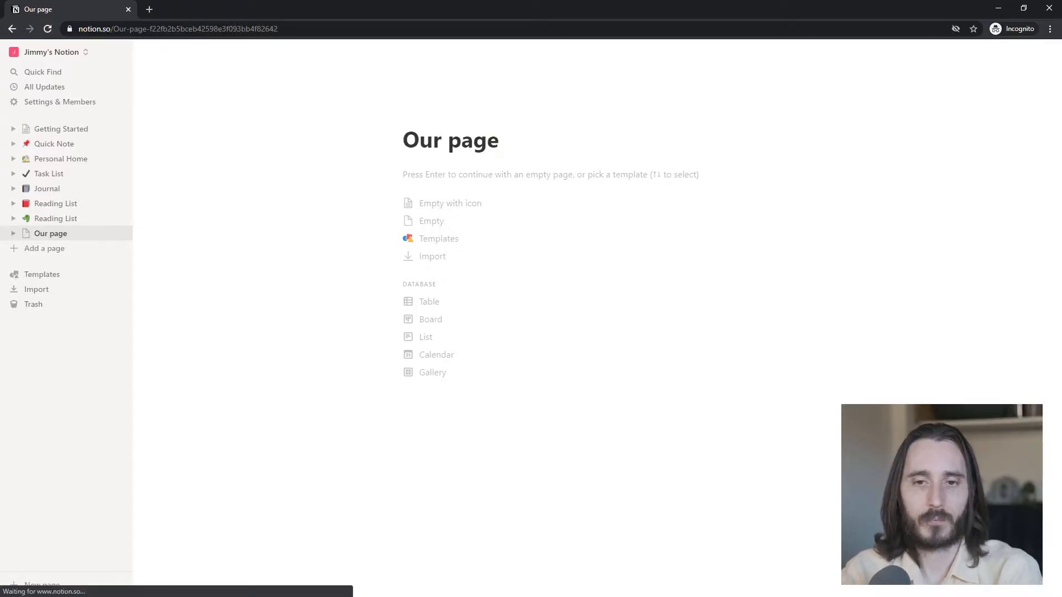
key(Return)
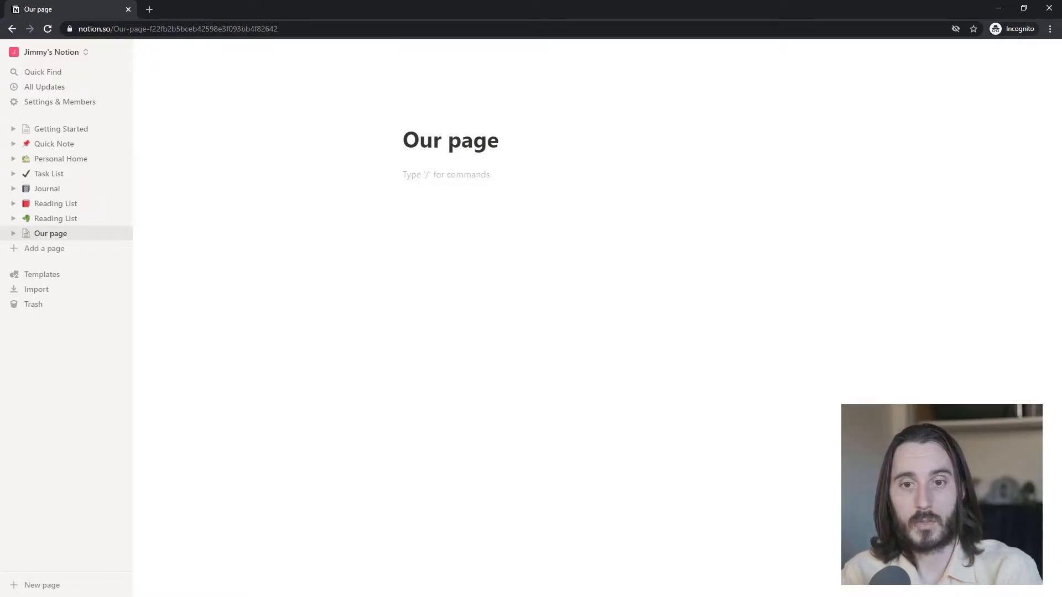
Step: Browse the block types offered by the slash command on the empty line and dismiss the list without choosing one
text(/)
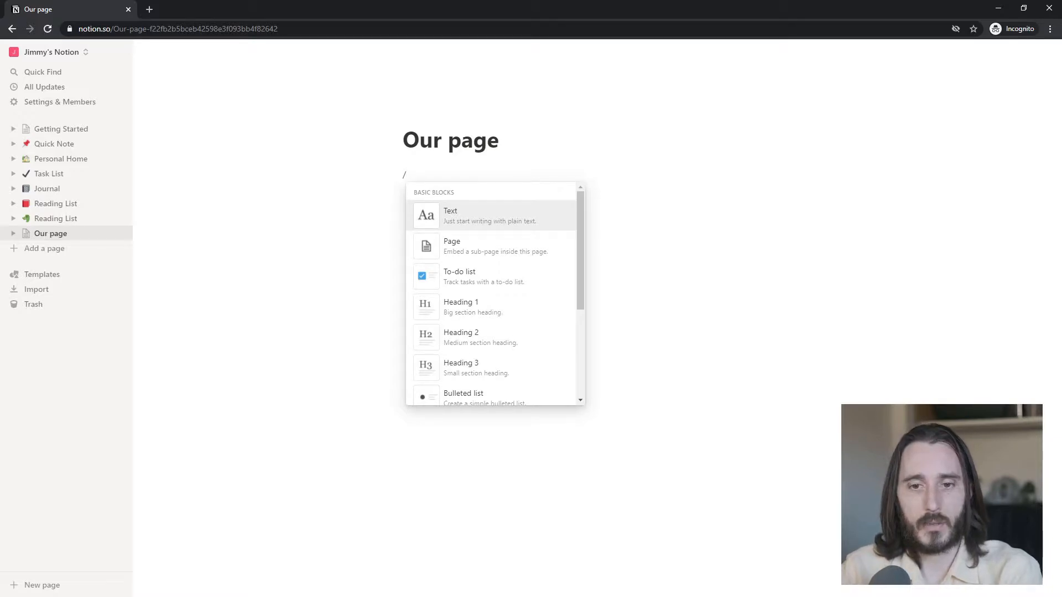
key(Down)
key(Down)
key(Down)
key(Down)
key(Down)
key(Down)
key(Down)
key(Down)
key(Down)
key(BackSpace)
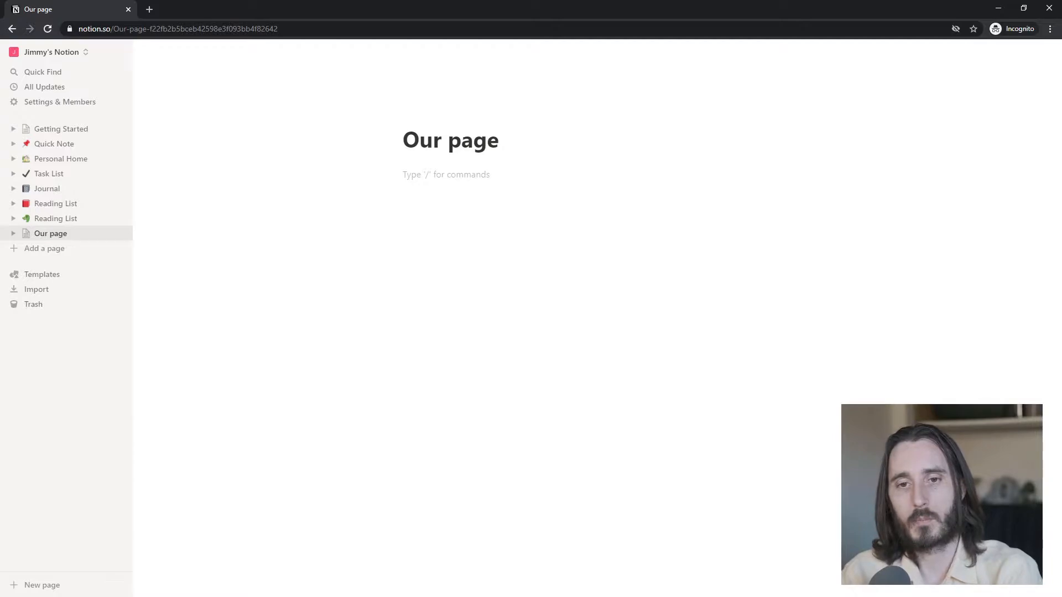
Step: Add a level 1 heading "Some heading" and, below it, a level 2 heading "Heading a second time"
text(#)
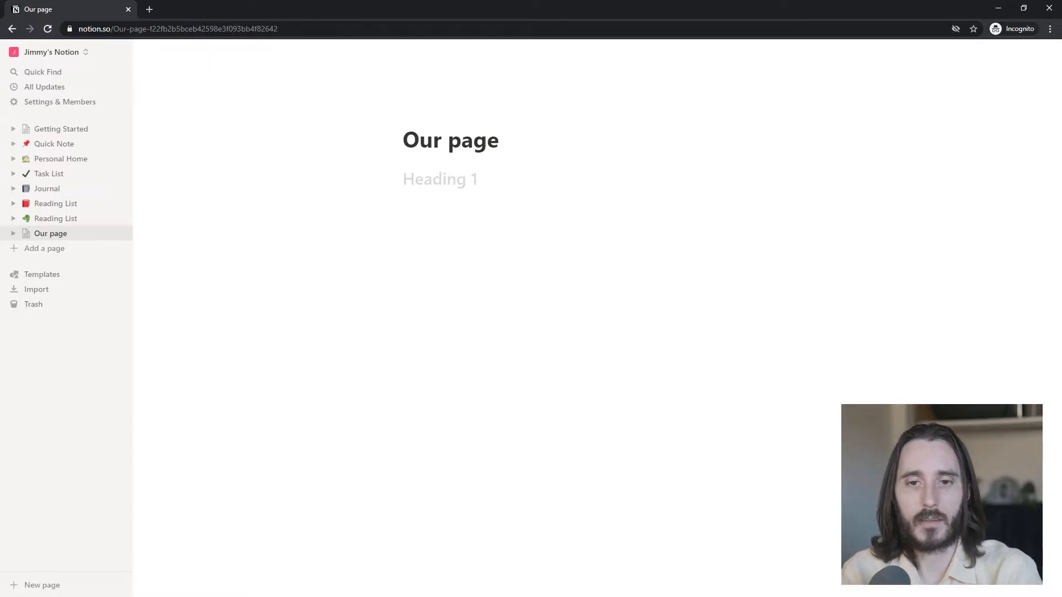
text(Some heading)
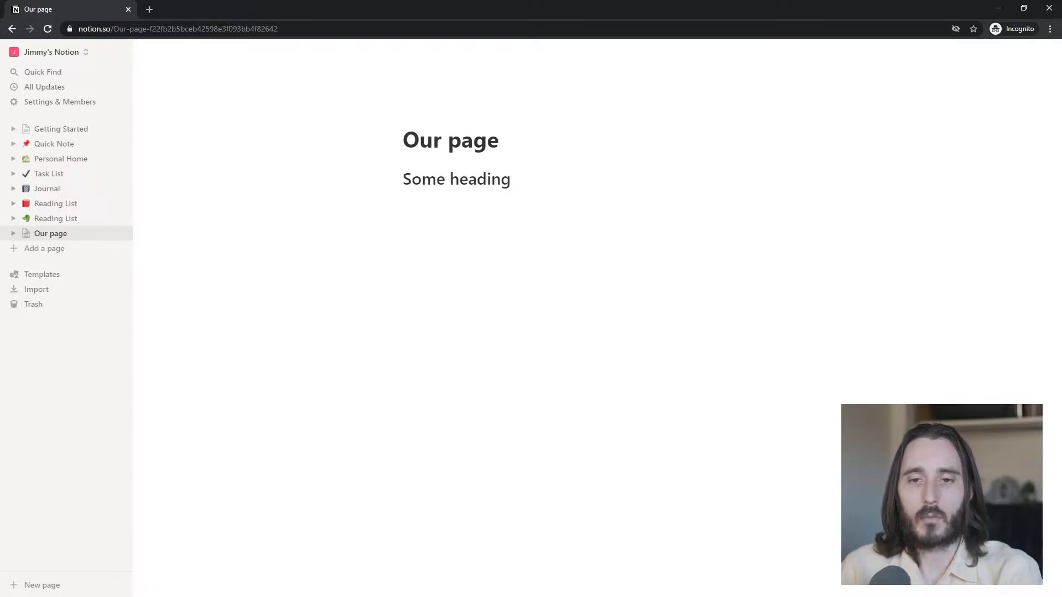
key(Return)
text(## )
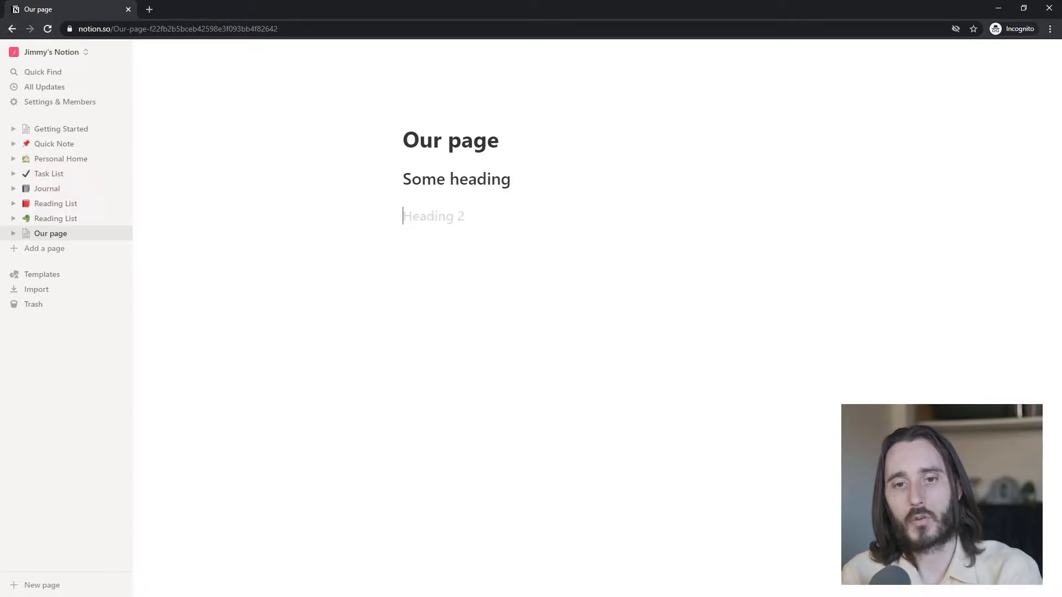
text(Hea)
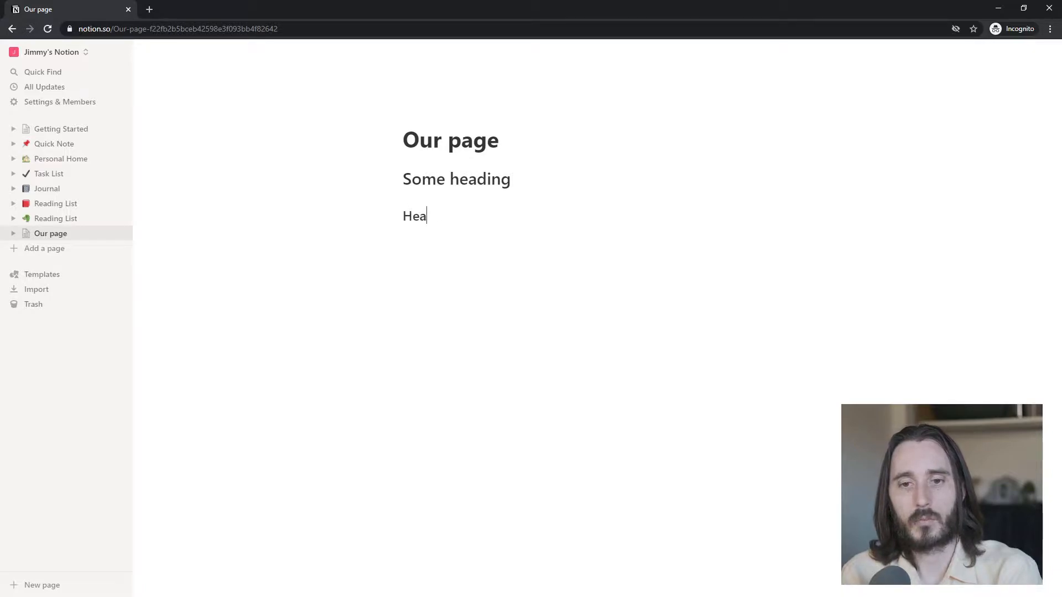
text(ding a second time)
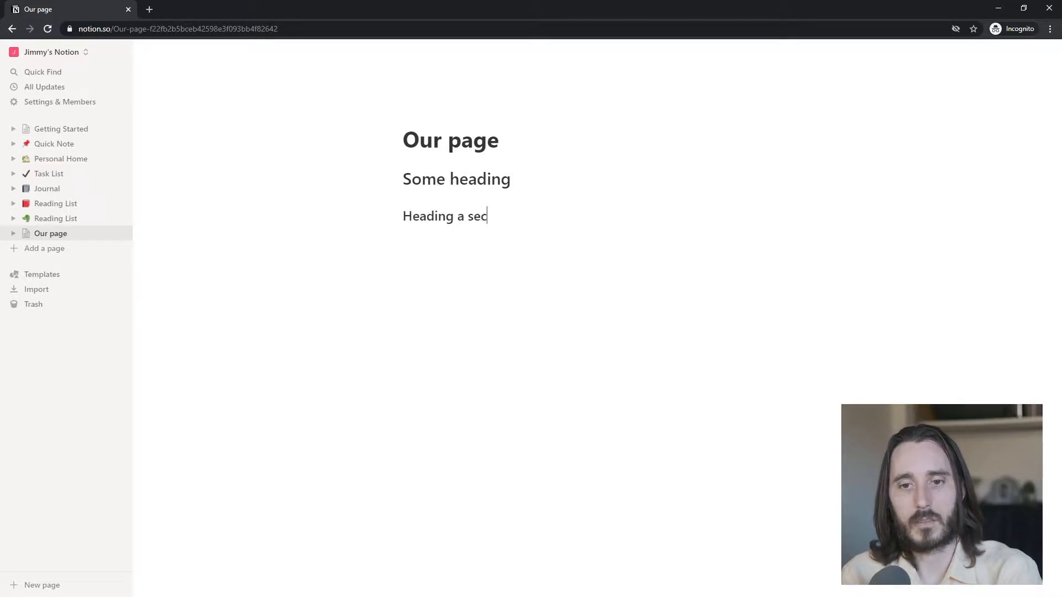
Step: Convert "Some heading" to a level 2 heading and restore it to level 1
click(512, 179)
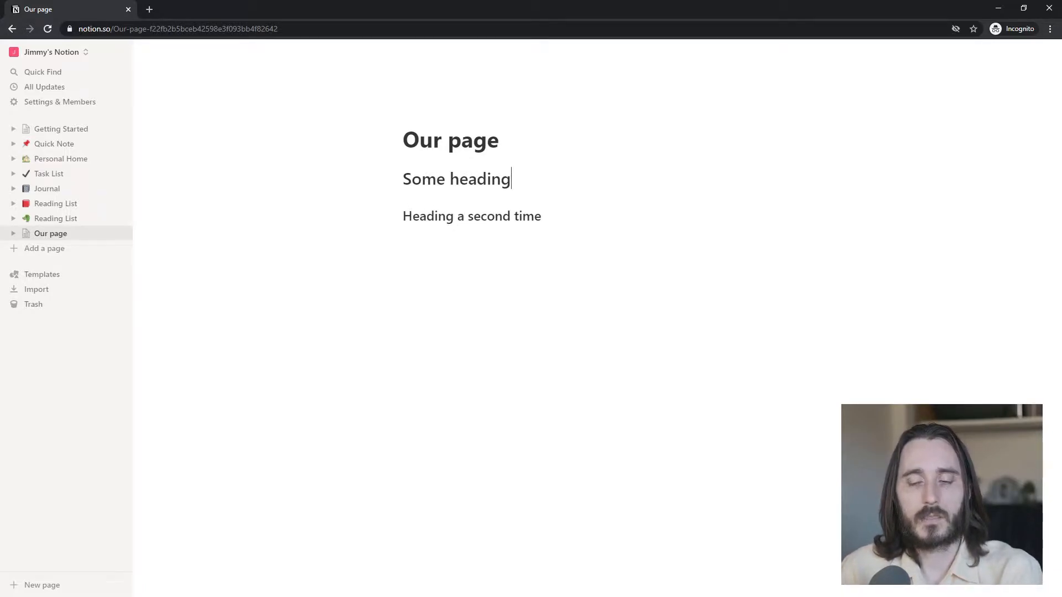
key(Left)
key(Left)
key(Left)
key(Left)
key(Left)
key(Left)
key(Left)
key(Left)
key(Left)
key(Left)
key(Left)
key(Left)
key(Left)
key(Right)
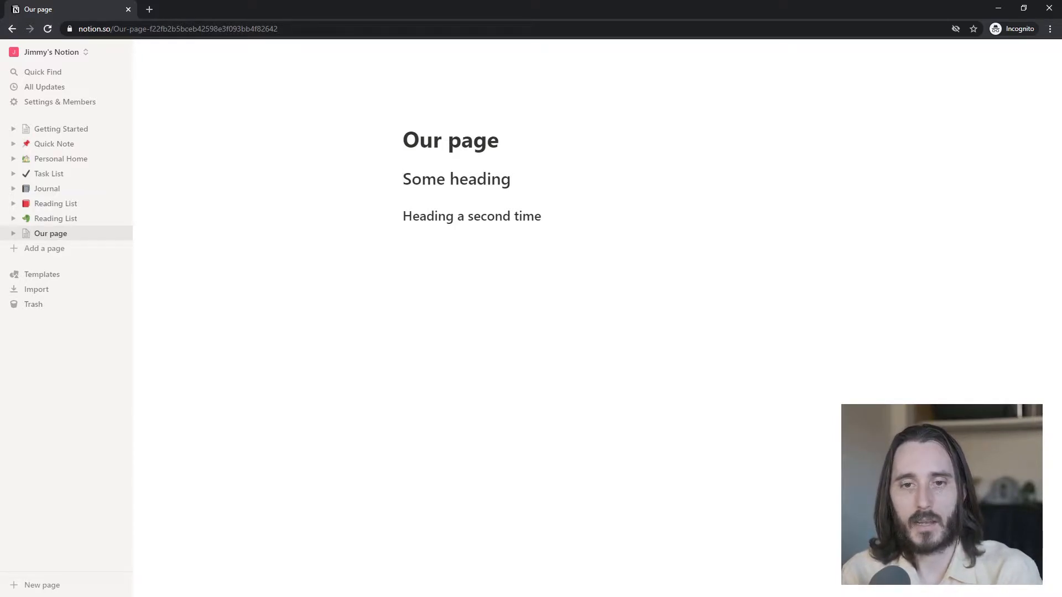
text(##)
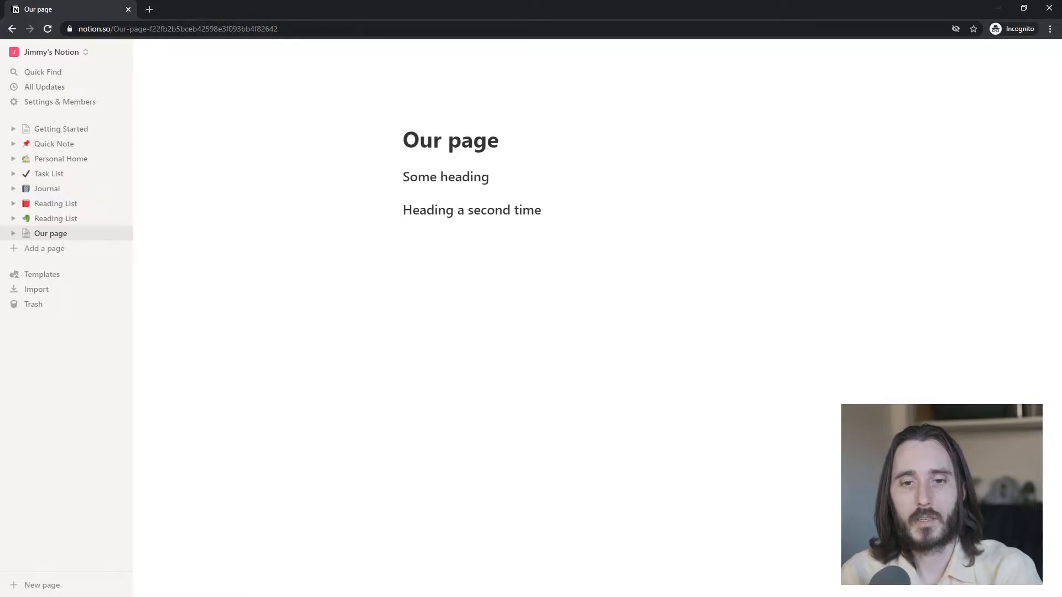
text( ##)
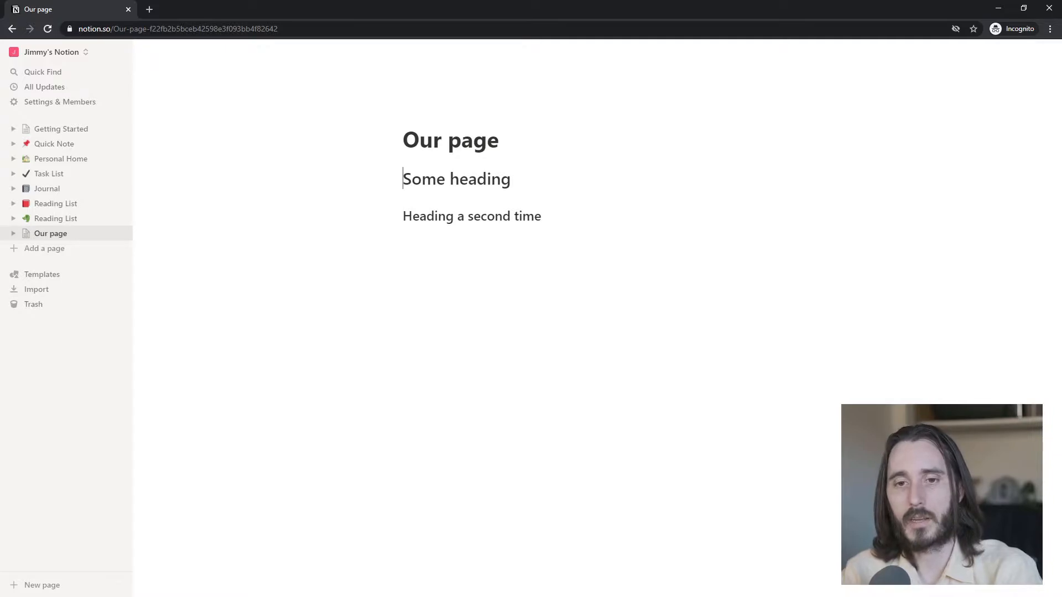
Step: Add a text line below "Heading a second time", enter some filler text in it and erase that text
click(591, 228)
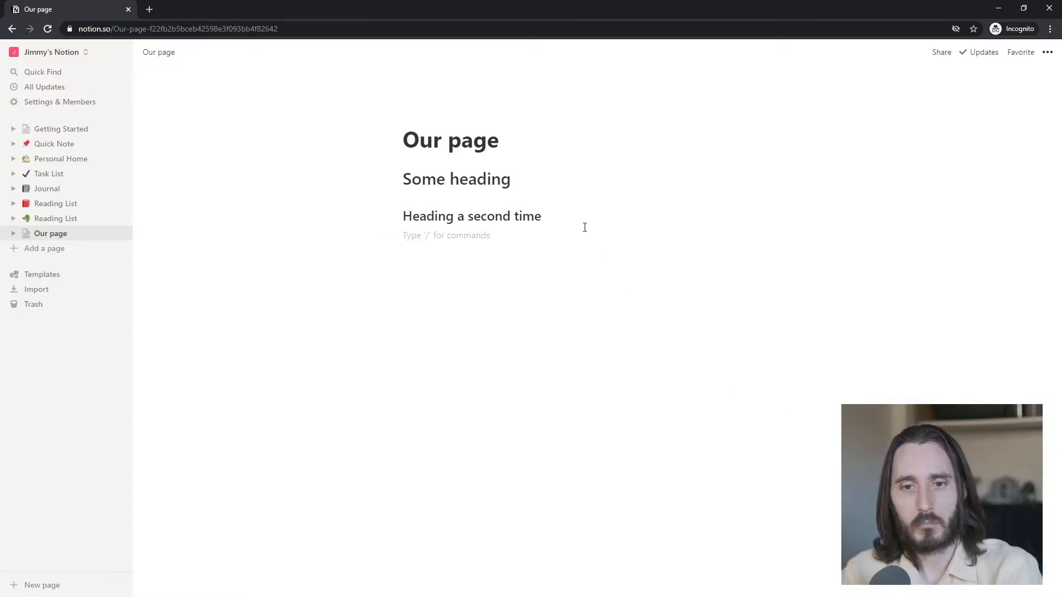
text(lksjdfkjsd)
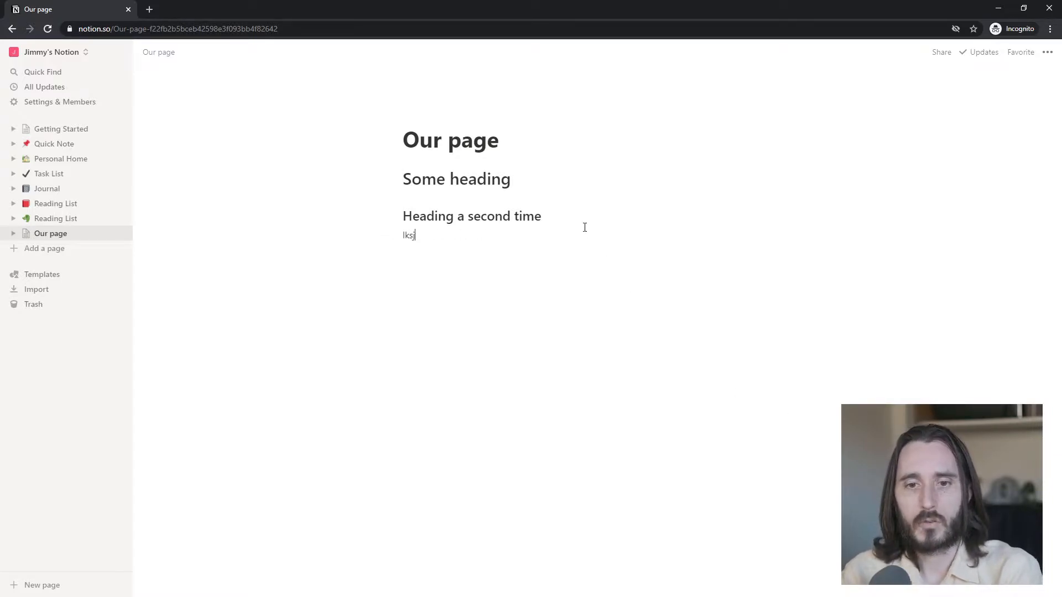
key(BackSpace)
key(BackSpace)
key(BackSpace)
key(BackSpace)
key(BackSpace)
key(BackSpace)
key(BackSpace)
key(BackSpace)
key(BackSpace)
key(BackSpace)
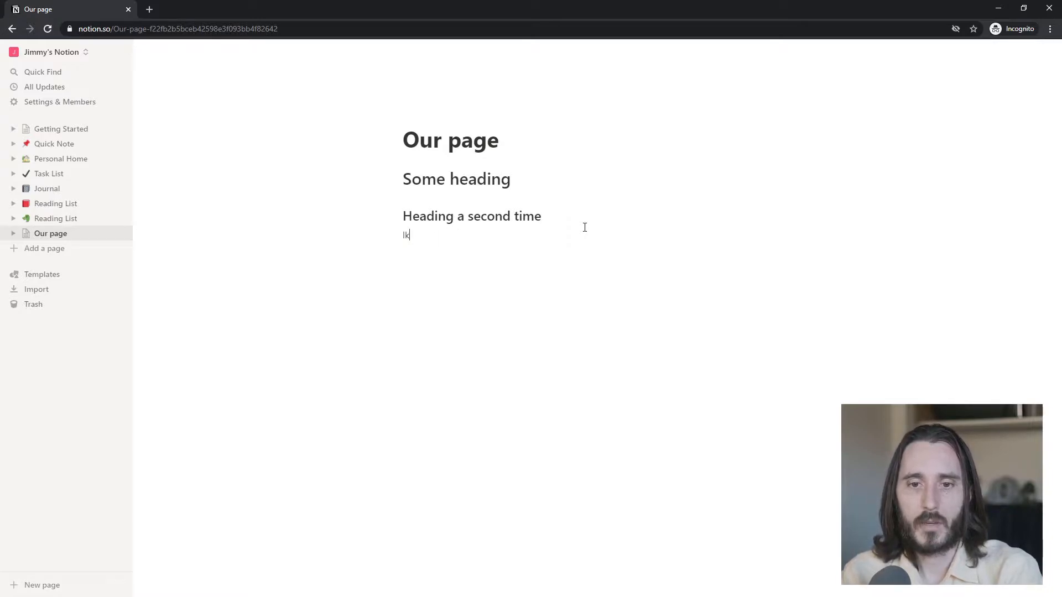
Step: Start a bulleted list below "Heading a second time" with the items "First item", "etc" and "etc"
text(*)
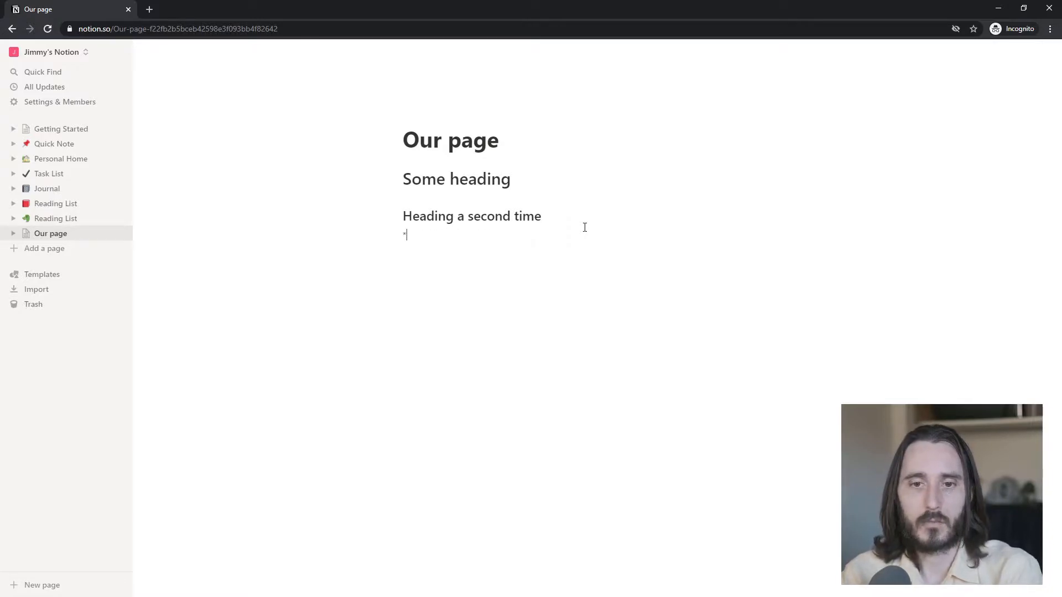
key(BackSpace)
text(* )
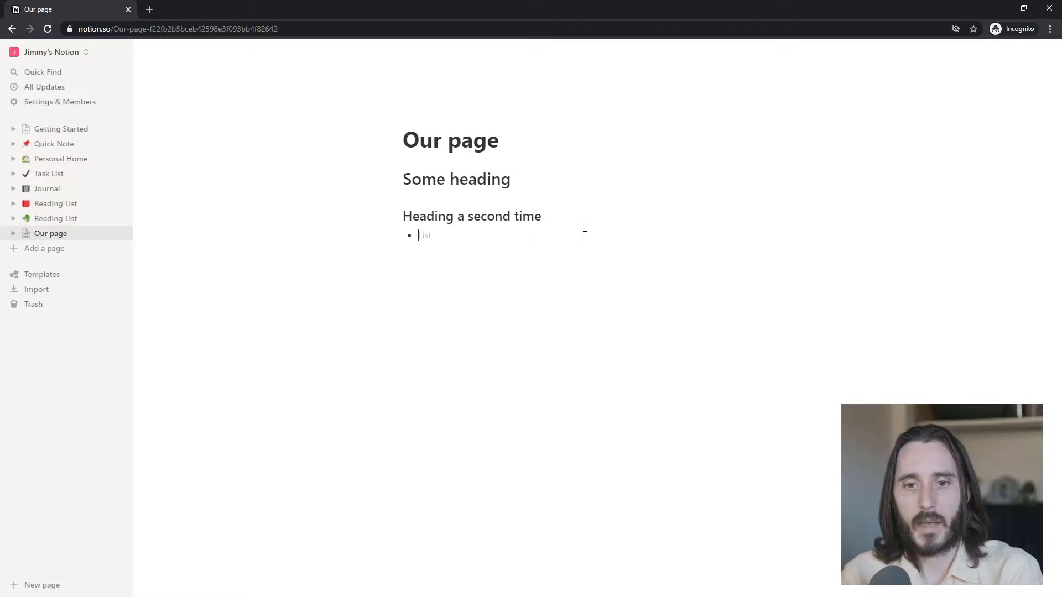
text(First item)
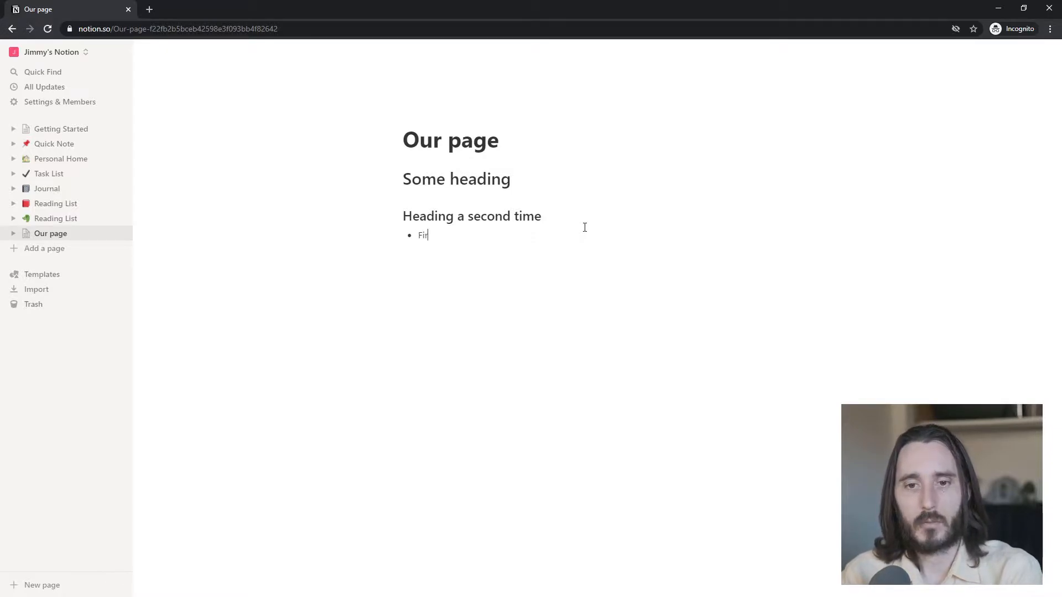
key(Return)
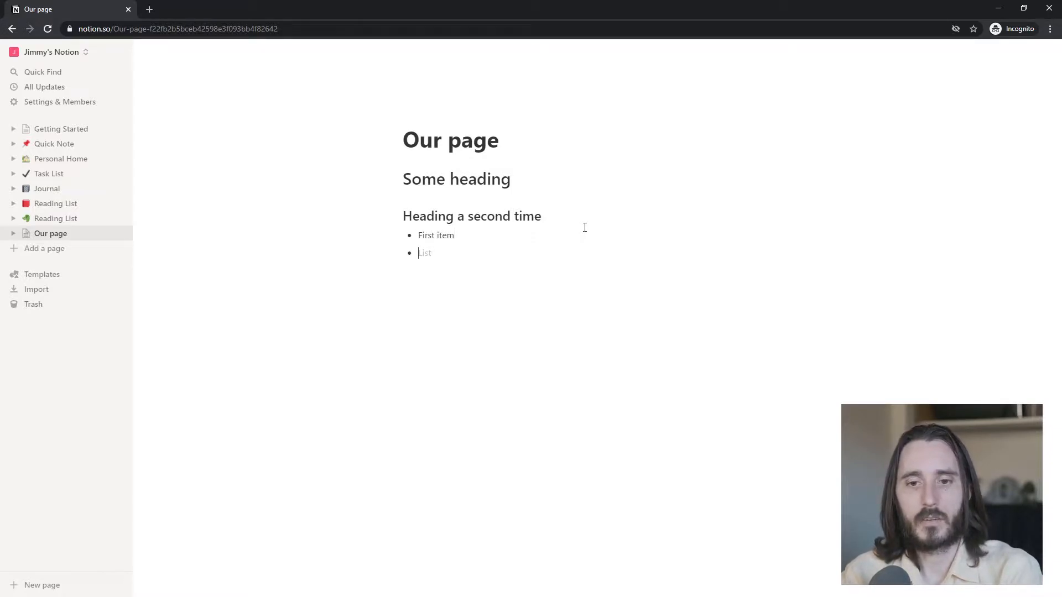
text(etc)
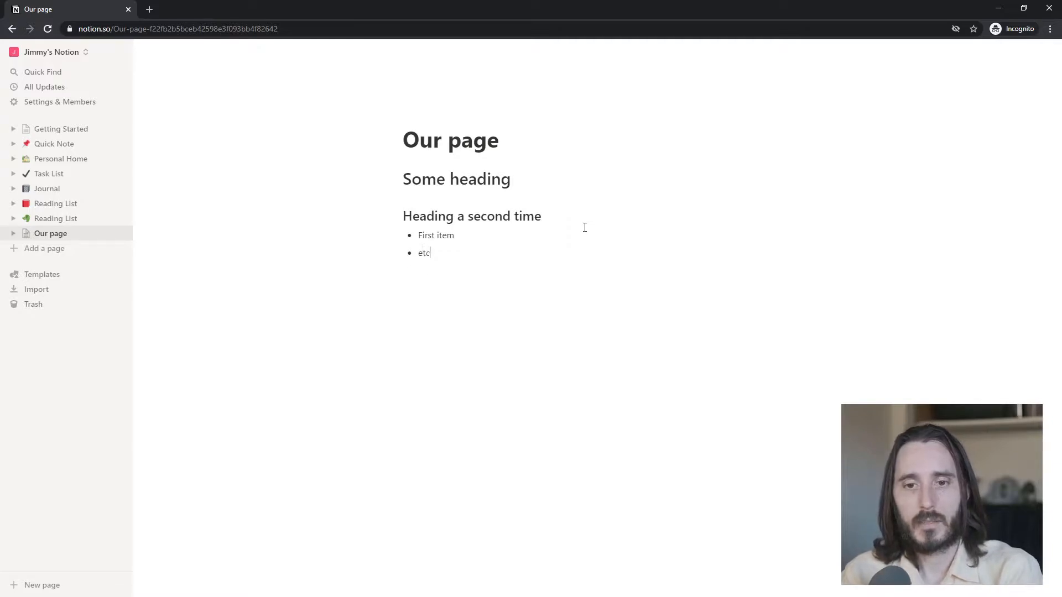
key(Return)
text(etc)
Step: Nest the bullet "another indent" under the last "etc" item, followed by an empty nested bullet and an empty text line
key(Return)
key(Tab)
text(another indent)
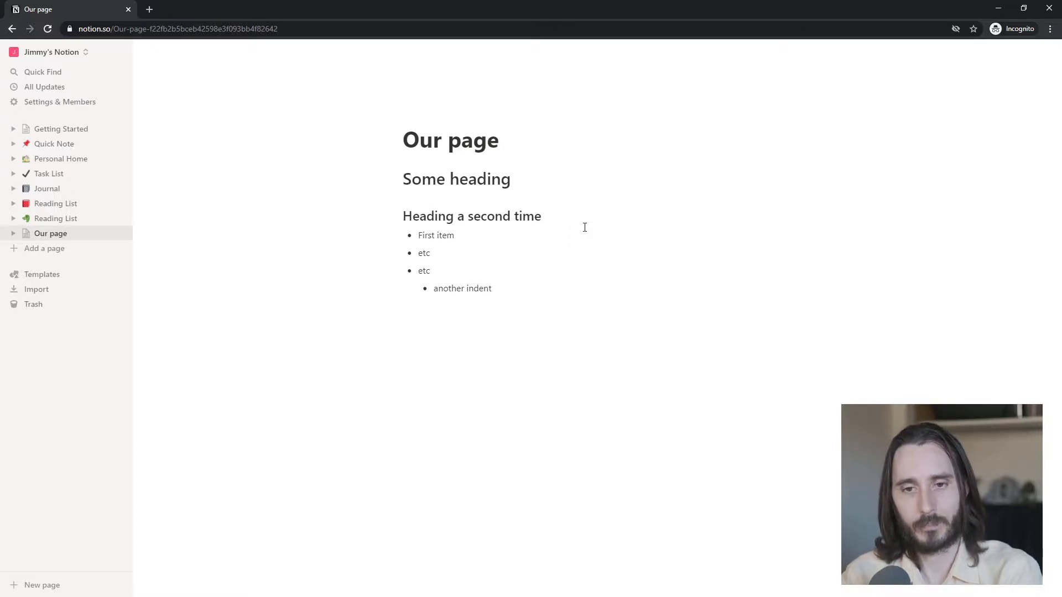
key(Return)
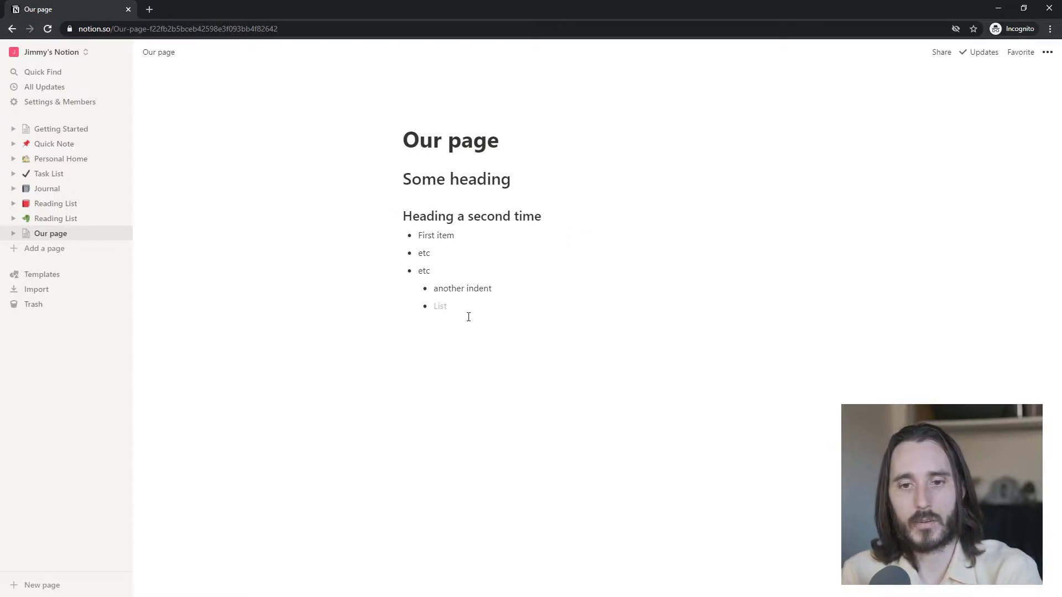
click(428, 361)
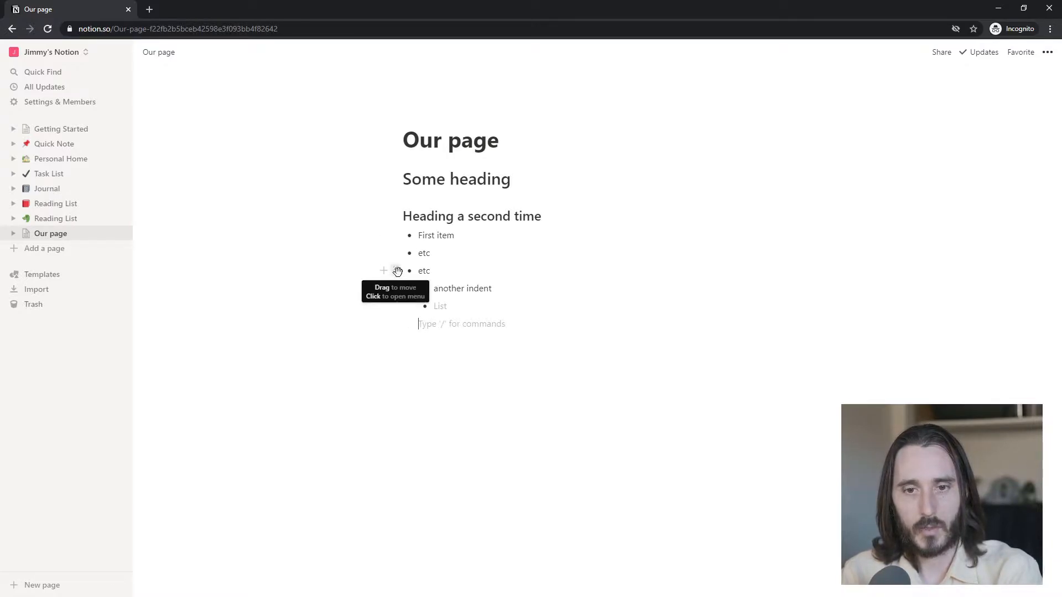
Step: Move the second "etc" item with its nested content above the first one and restore the original order
mouse_move(396, 269)
mouse_down()
mouse_move(397, 258)
mouse_move(396, 292)
mouse_move(400, 249)
mouse_up()
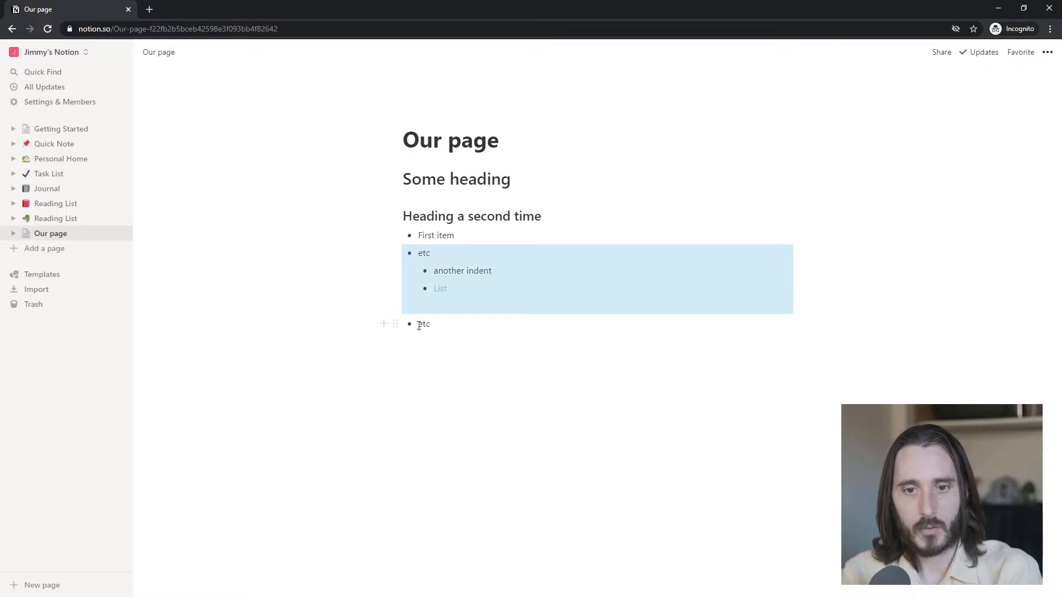
drag(396, 322, 410, 242)
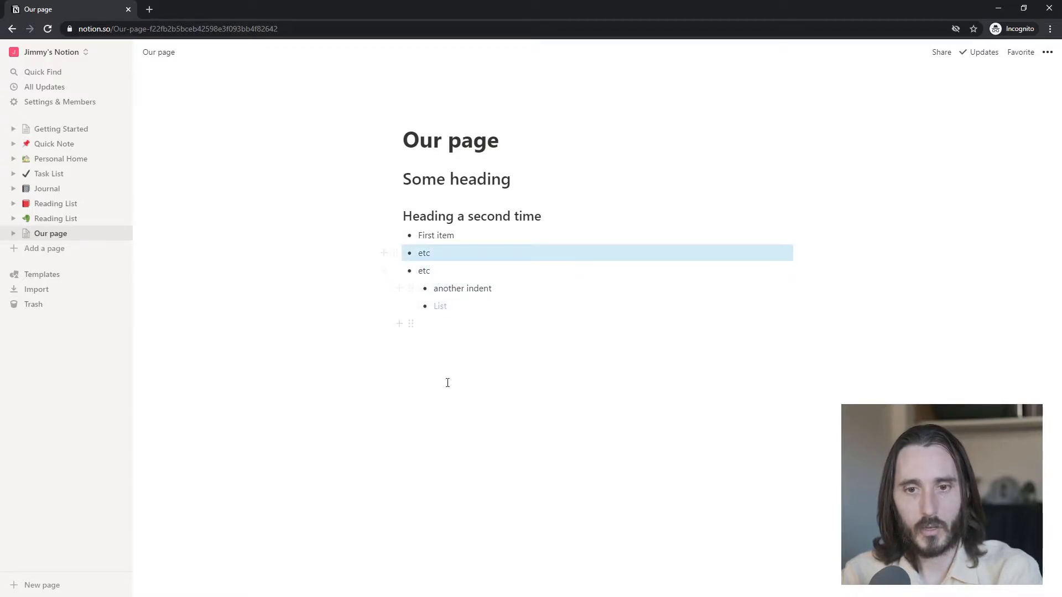
Step: Outdent the empty text line below the bulleted list to the page's top level
click(489, 346)
key(shift+Tab)
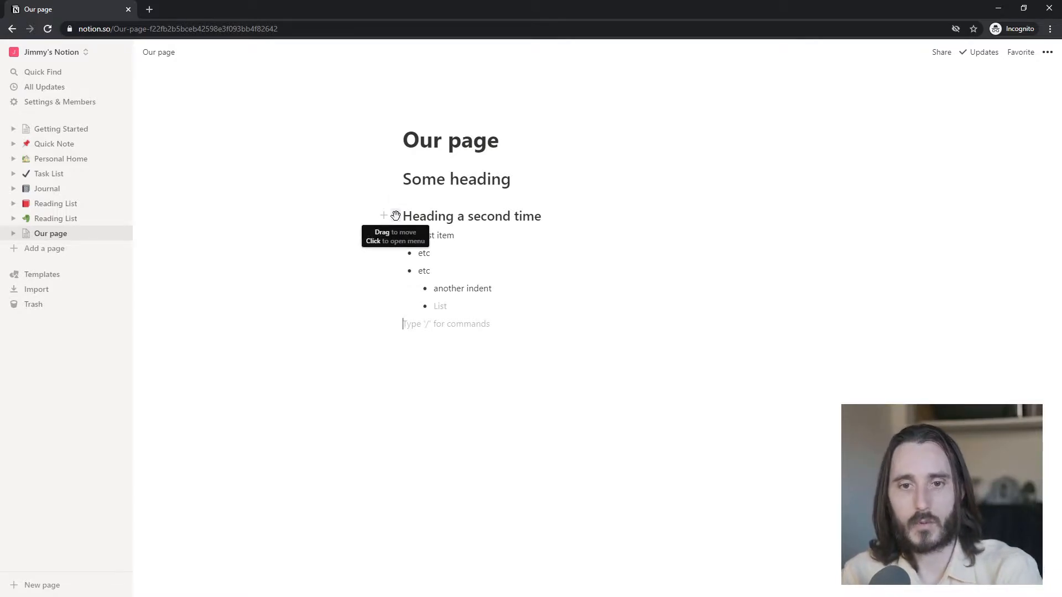
Step: Duplicate the "Heading a second time" block and delete the copy
click(396, 215)
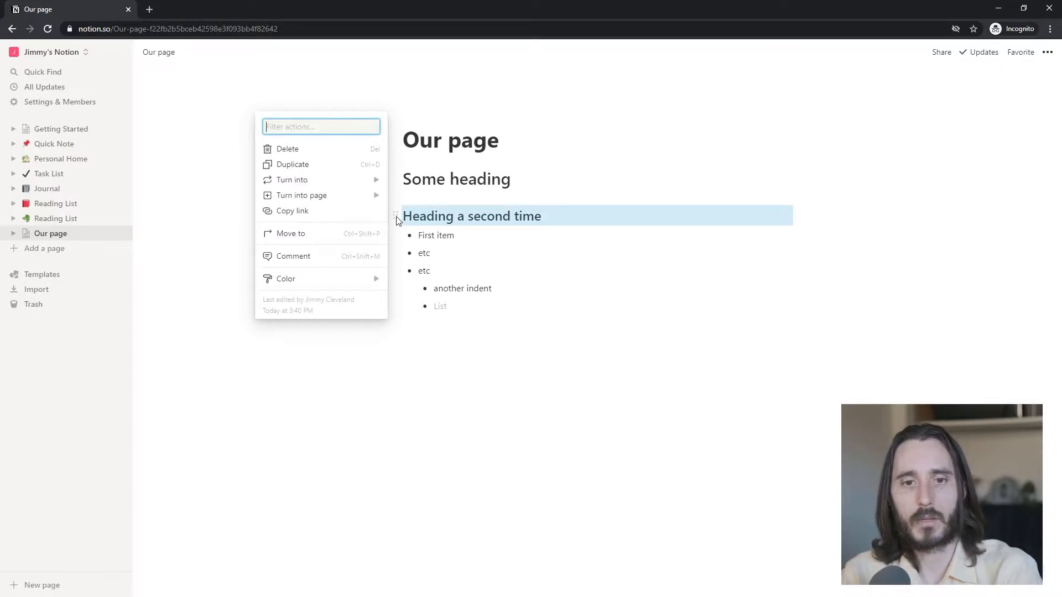
mouse_move(333, 285)
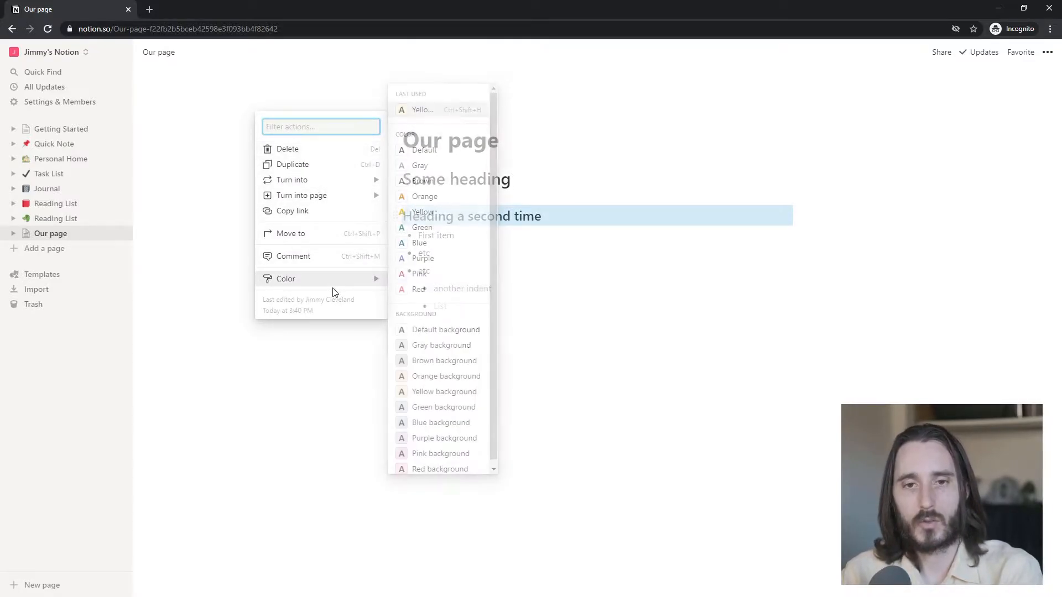
click(314, 165)
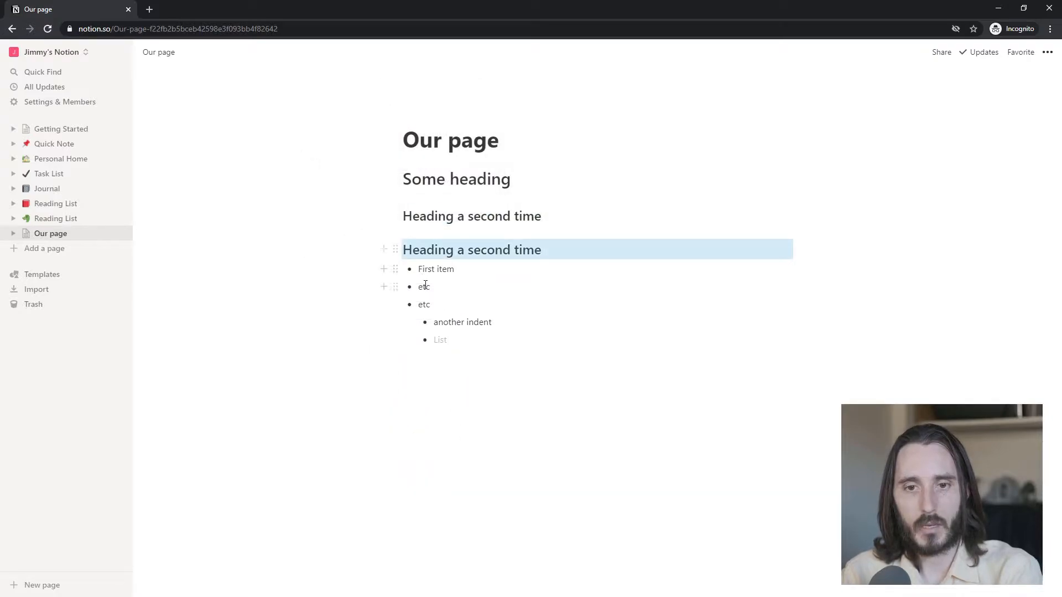
click(395, 250)
click(284, 183)
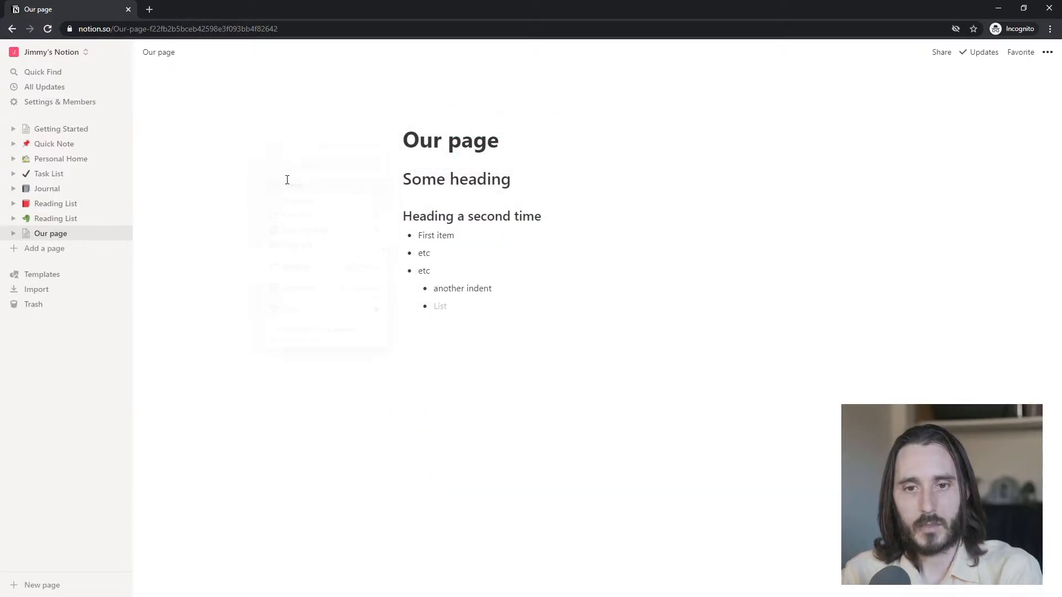
Step: Turn "Heading a second time" into a code block and replace its text with const moo = "cow"
click(395, 216)
mouse_move(317, 180)
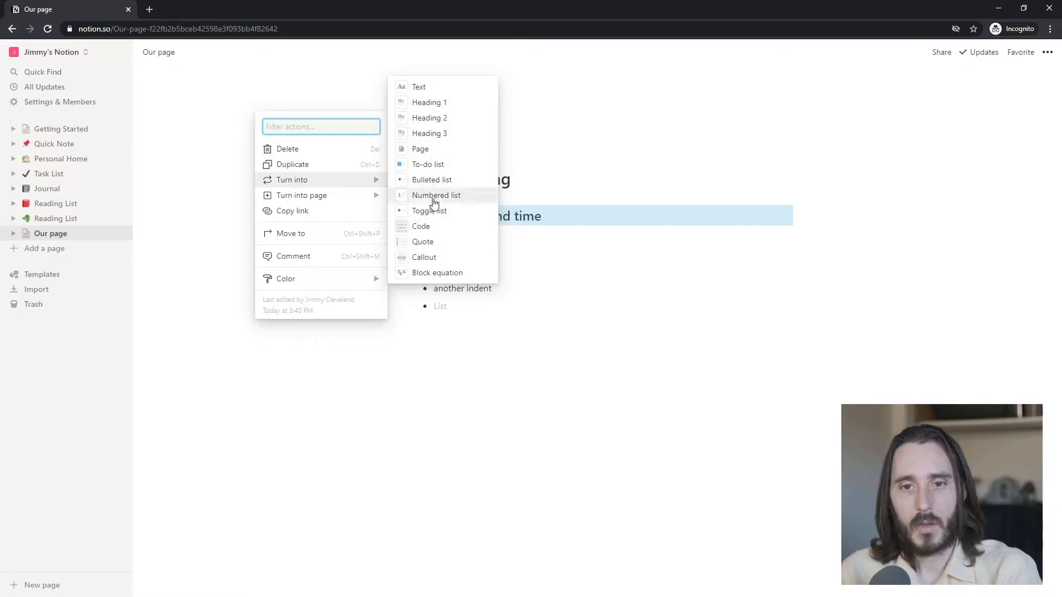
click(437, 230)
click(488, 217)
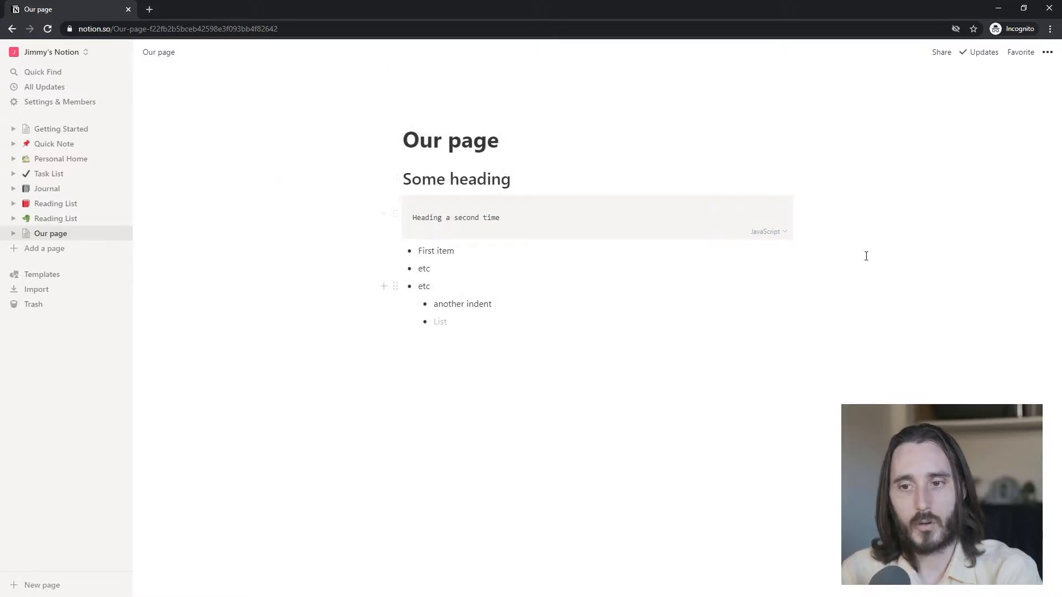
triple_click(500, 218)
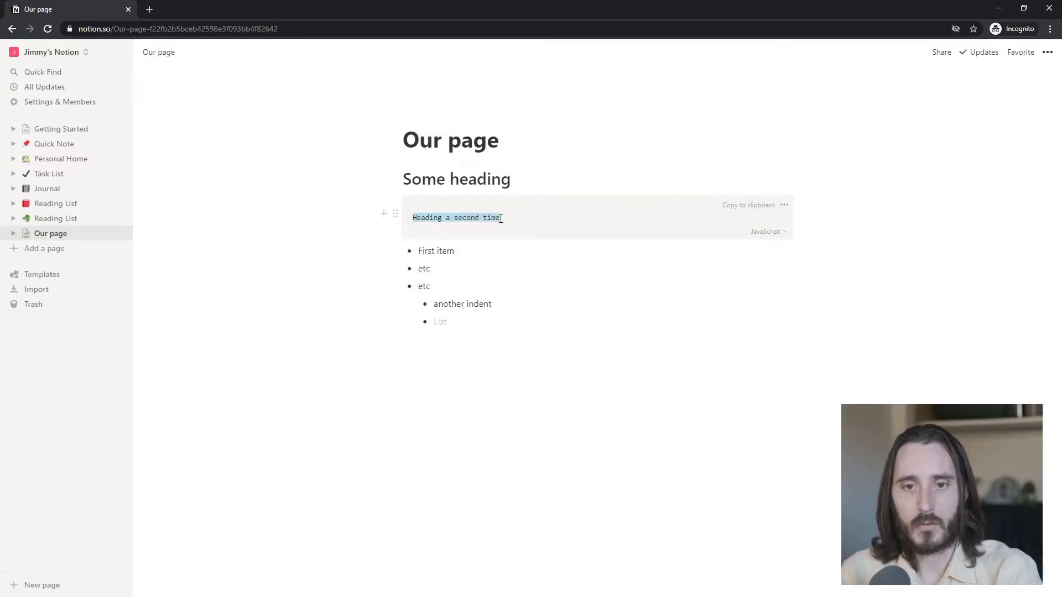
key(BackSpace)
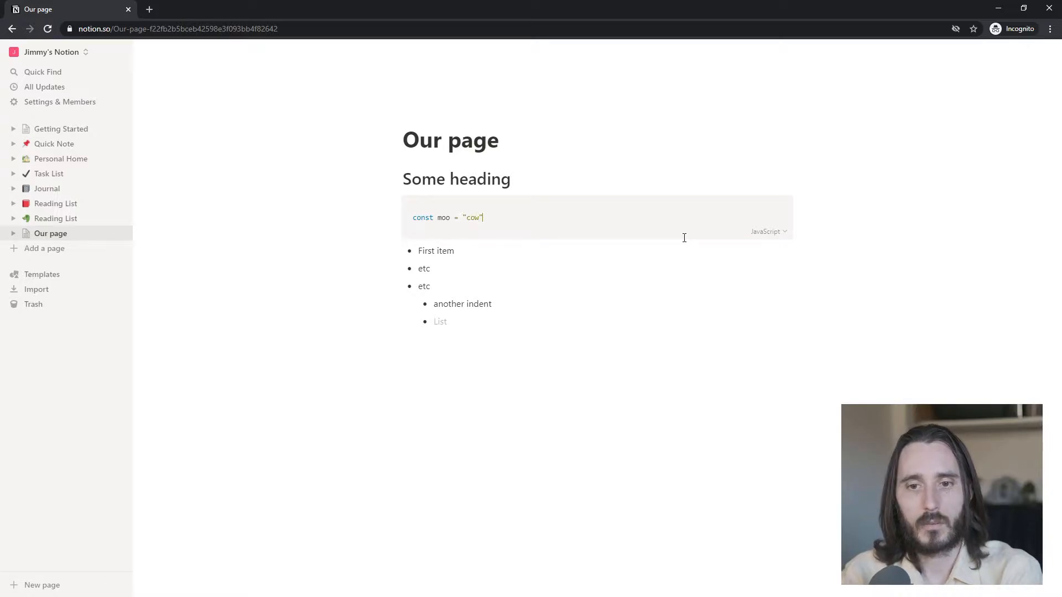
Step: Look up GraphQL, Rust, PHP, Ruby and Go among the code block's languages and close the list without choosing one
click(779, 235)
scroll(775, 387, down, 1)
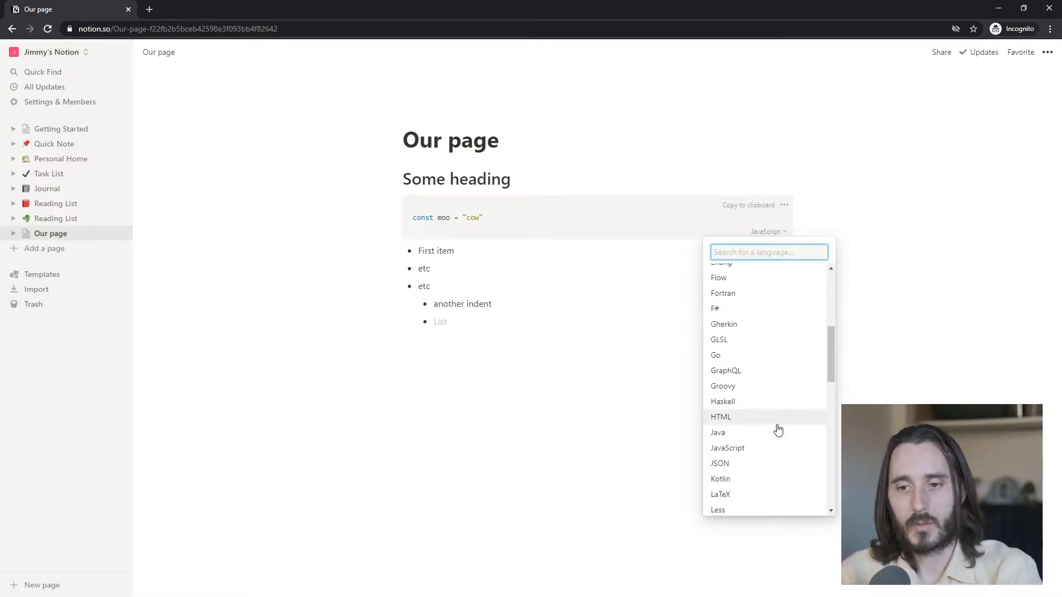
text(graphql)
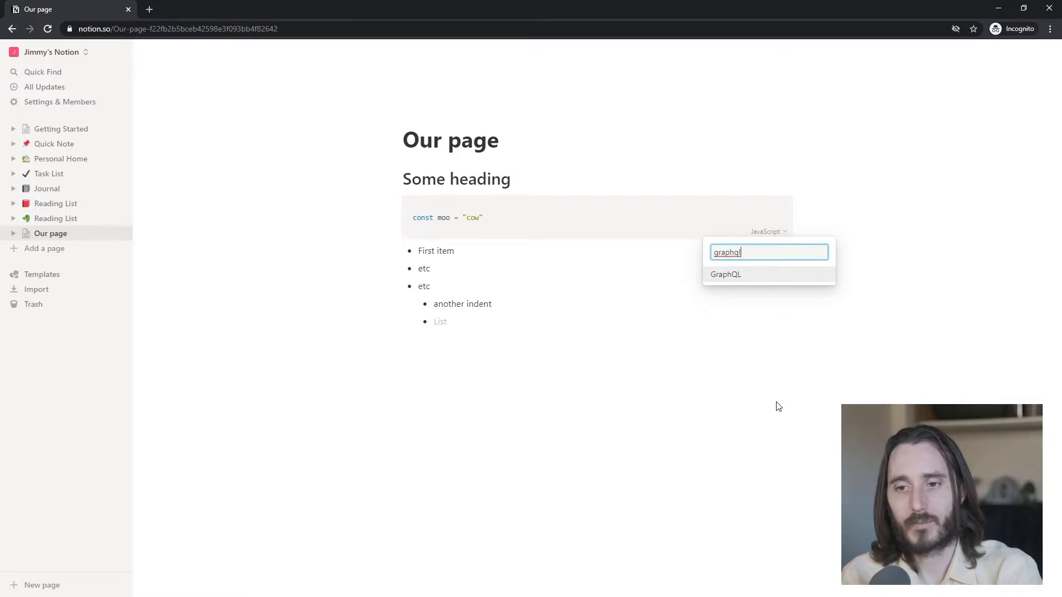
key(BackSpace)
key(BackSpace)
key(BackSpace)
key(BackSpace)
key(BackSpace)
key(BackSpace)
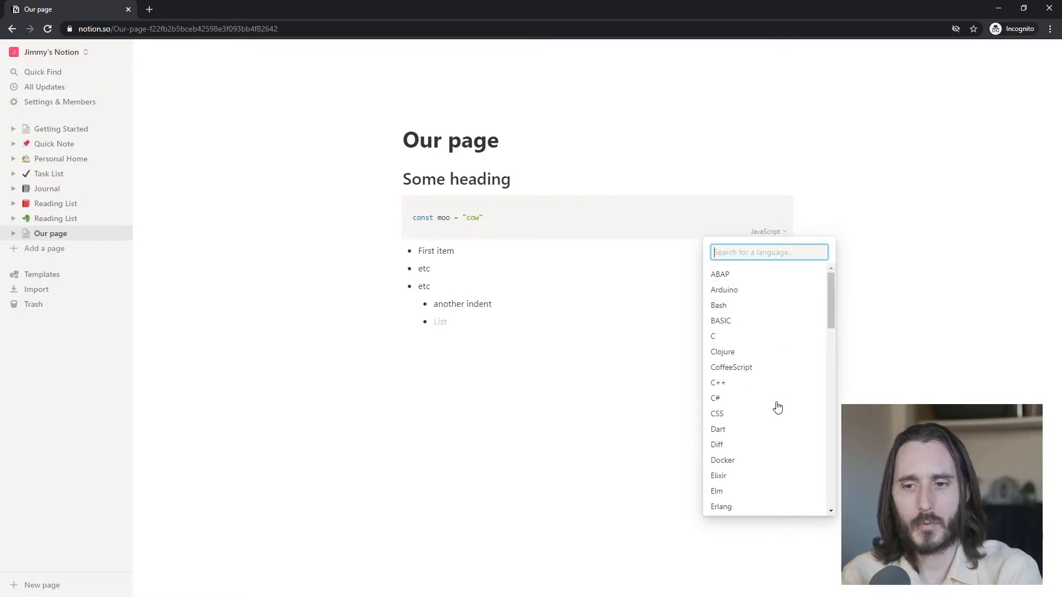
text(rust)
key(BackSpace)
key(BackSpace)
key(BackSpace)
key(BackSpace)
text(php)
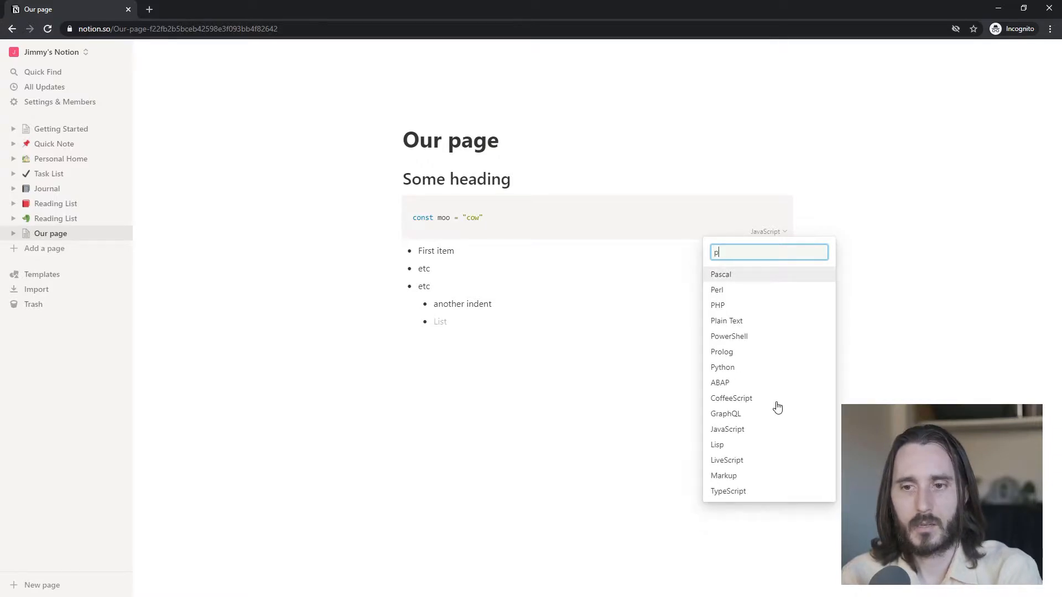
key(BackSpace)
key(BackSpace)
key(BackSpace)
text(ruby)
key(BackSpace)
key(BackSpace)
key(BackSpace)
key(BackSpace)
text(go)
key(BackSpace)
key(BackSpace)
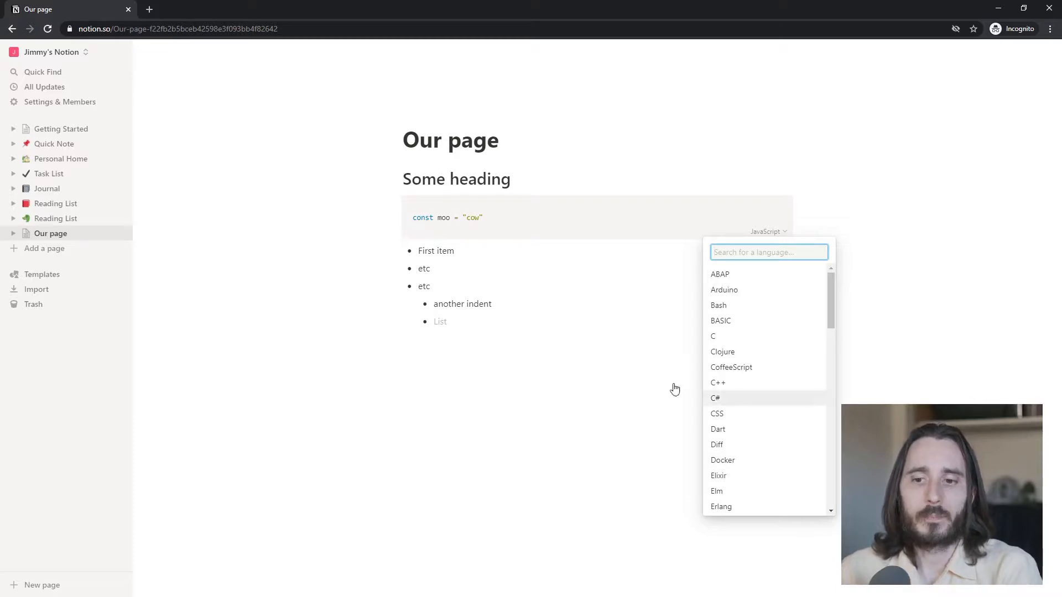
click(533, 389)
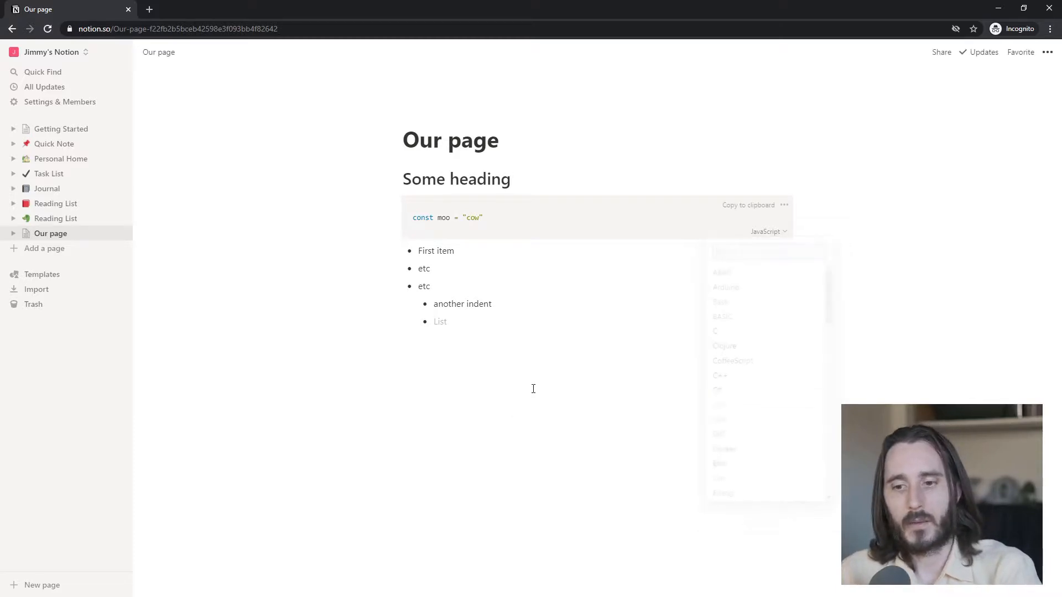
Step: Turn the code block containing const moo = "cow" into a callout
double_click(415, 218)
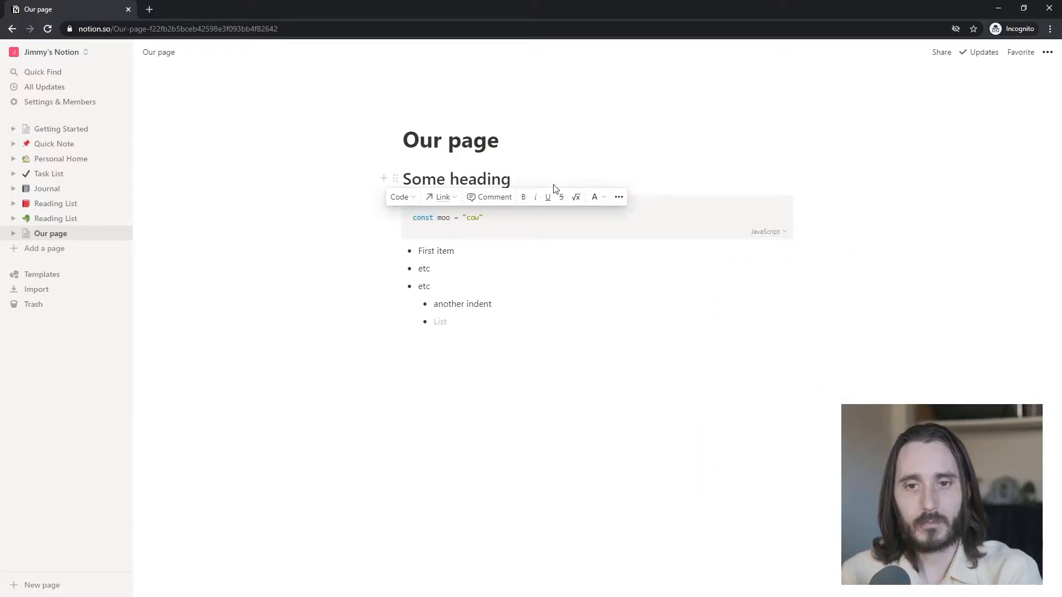
click(426, 211)
mouse_move(429, 214)
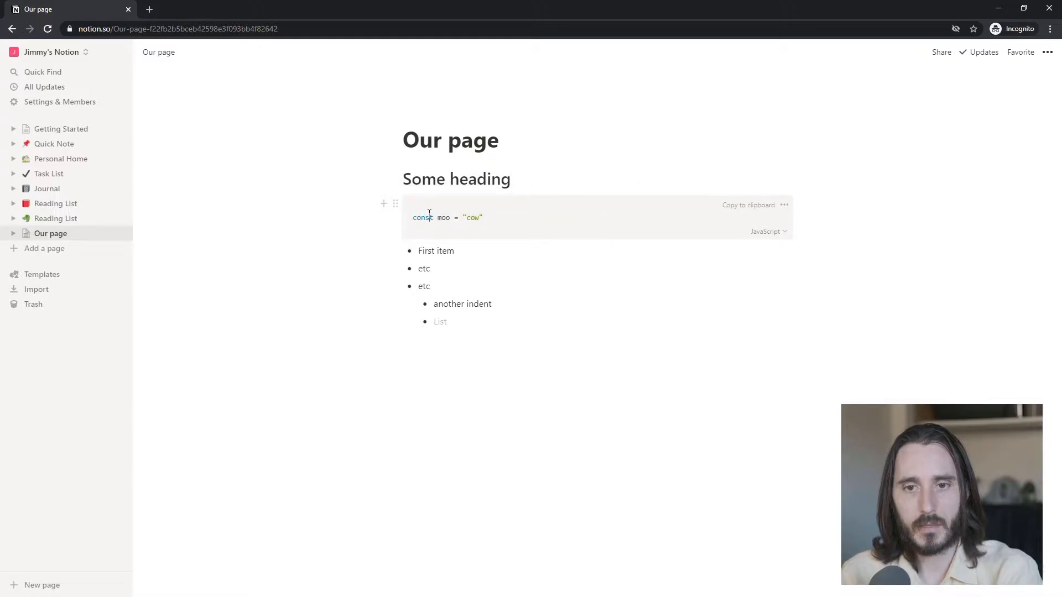
click(395, 204)
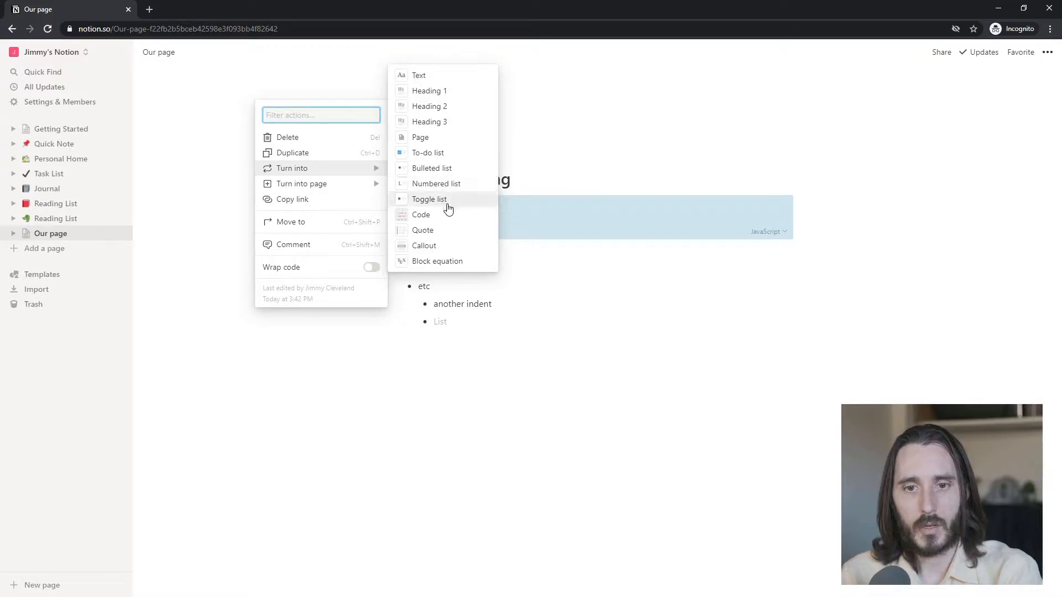
click(434, 247)
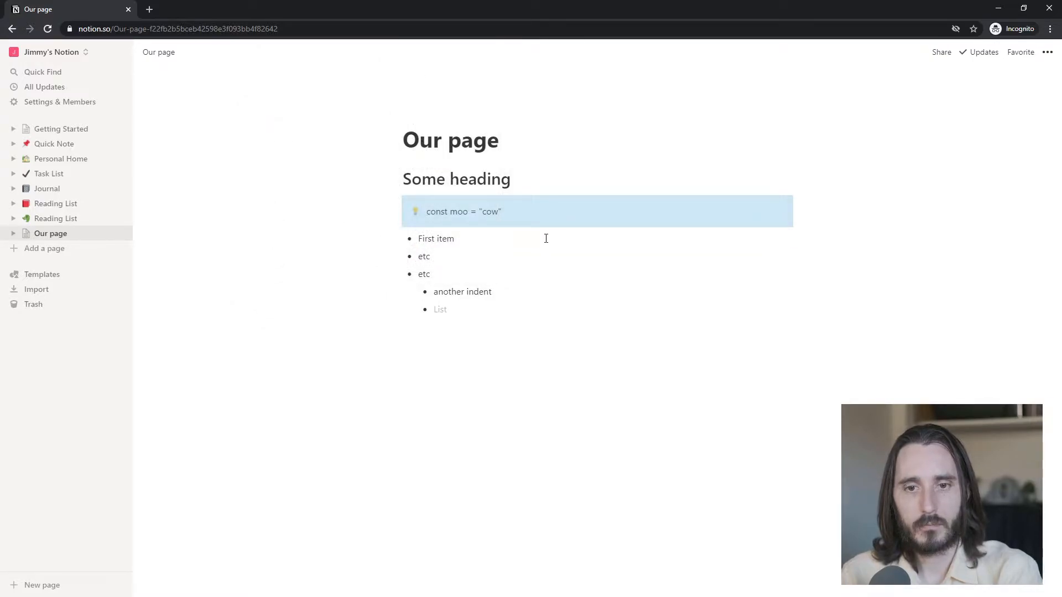
Step: Search the emojis for "!" and set the callout's icon to the single red exclamation mark
click(415, 213)
text(!)
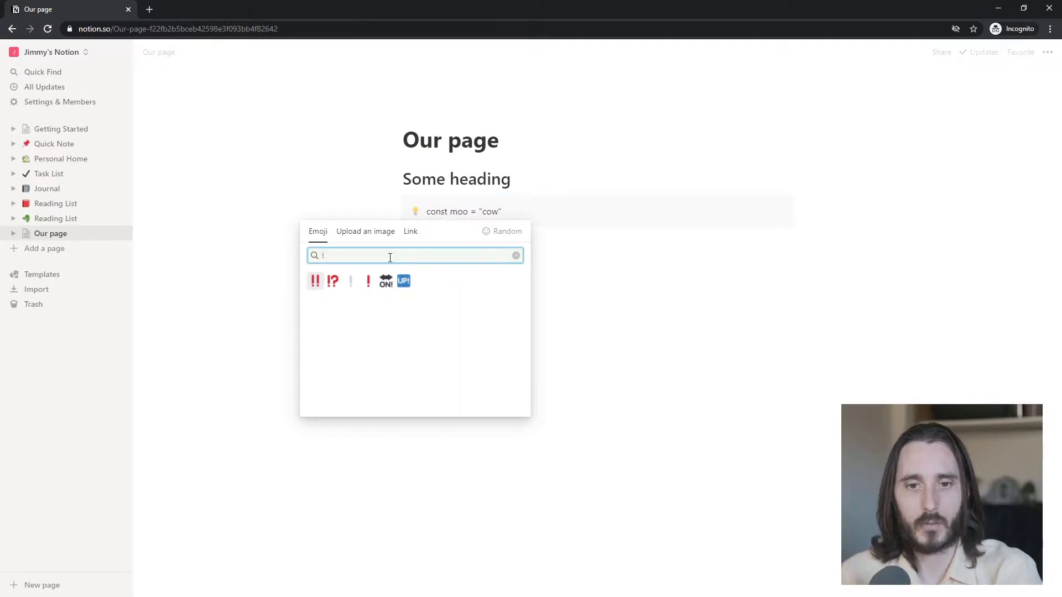
click(369, 281)
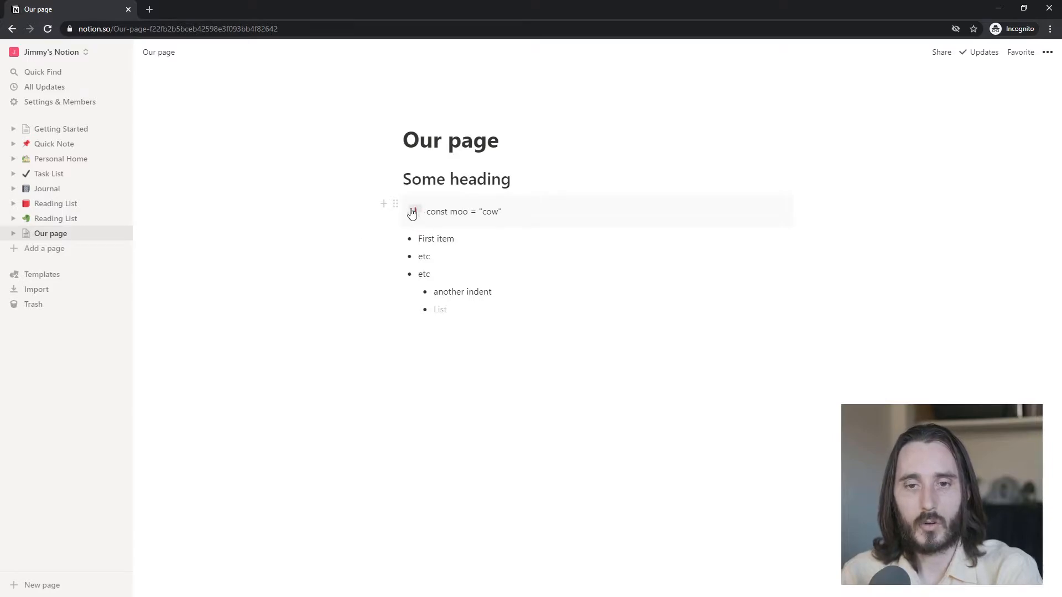
Step: Examine the actions available for the callout block and dismiss them without choosing one
click(395, 203)
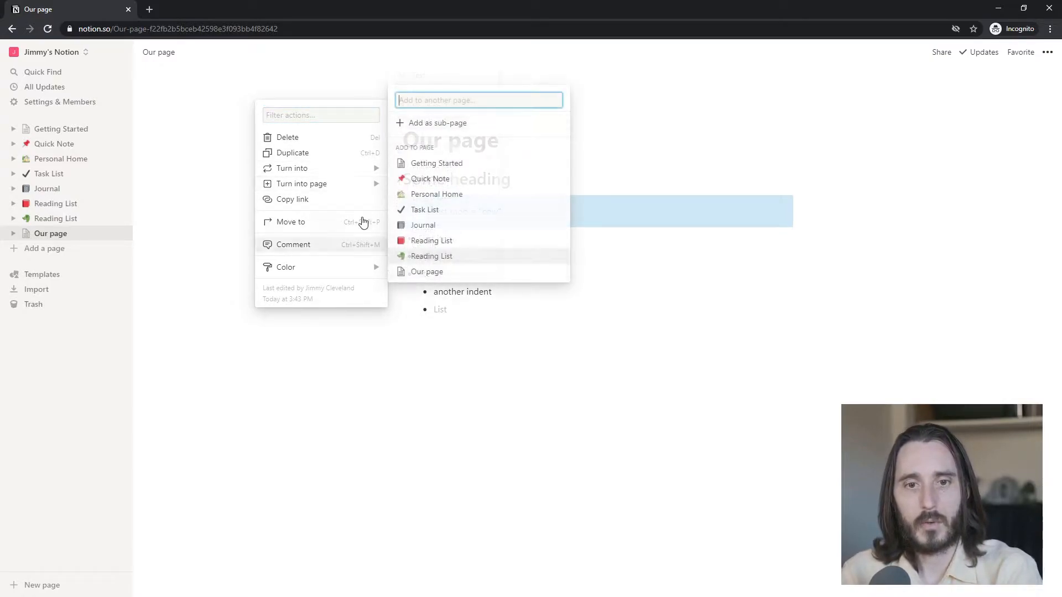
click(476, 339)
Step: Add an empty toggle list item on a new line below the bulleted list
click(476, 340)
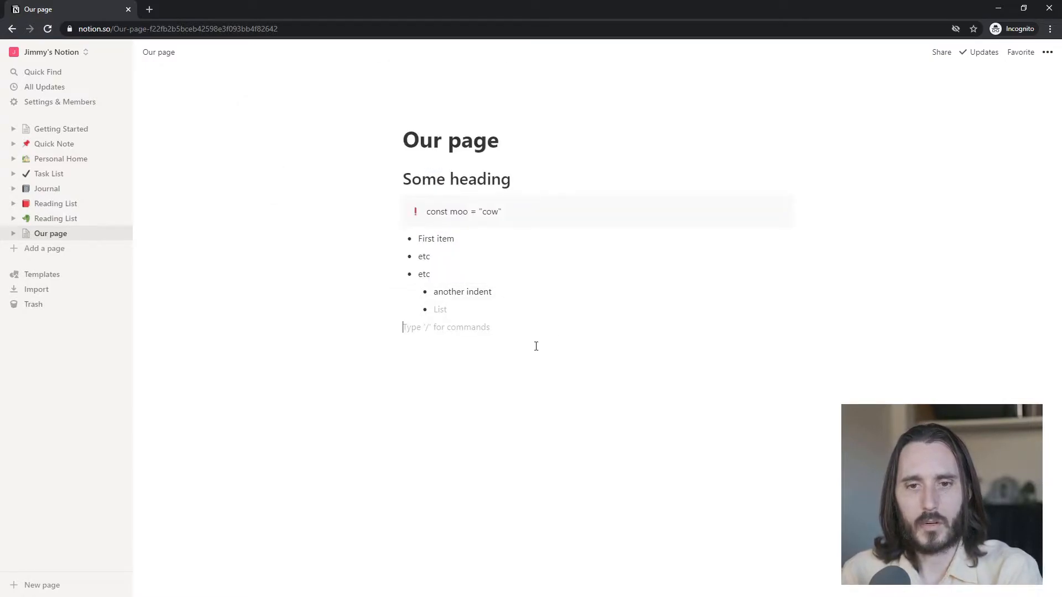
text(/)
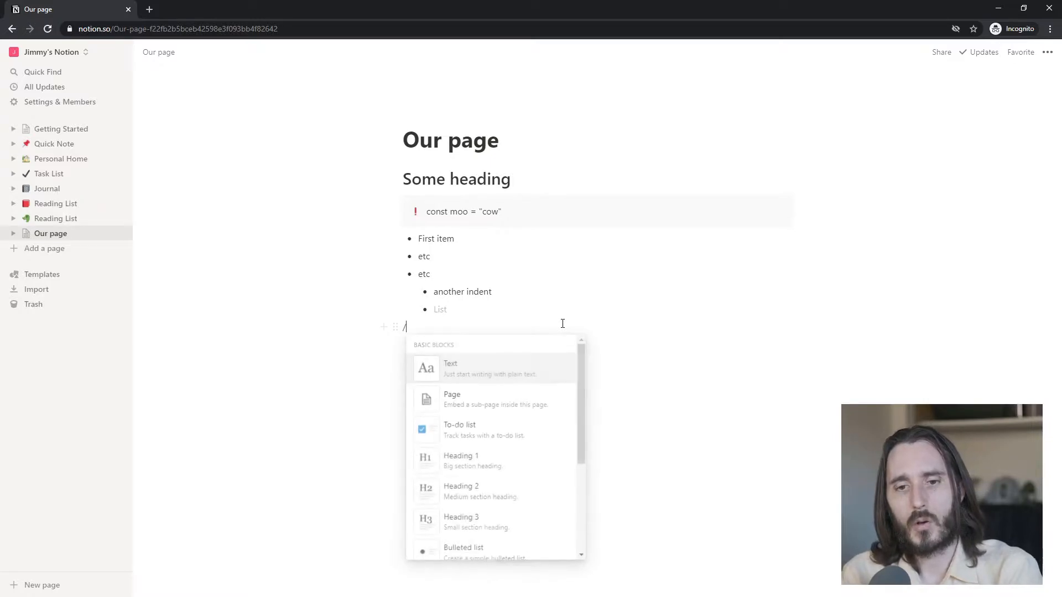
key(BackSpace)
text(>)
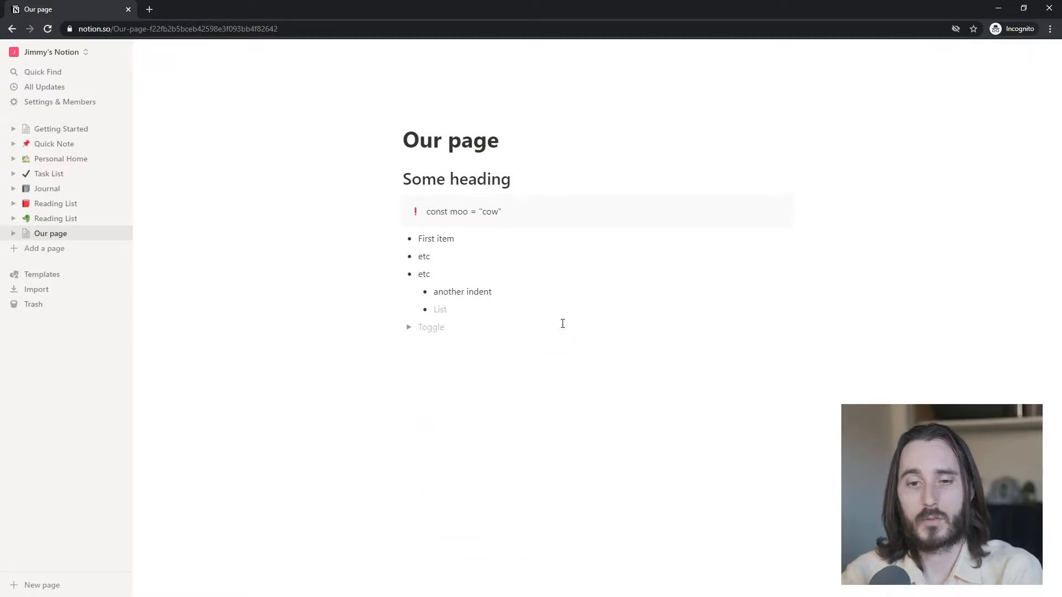
Step: Title the empty toggle "wooof", expand it and enter "whatever" as its content
text( wooof)
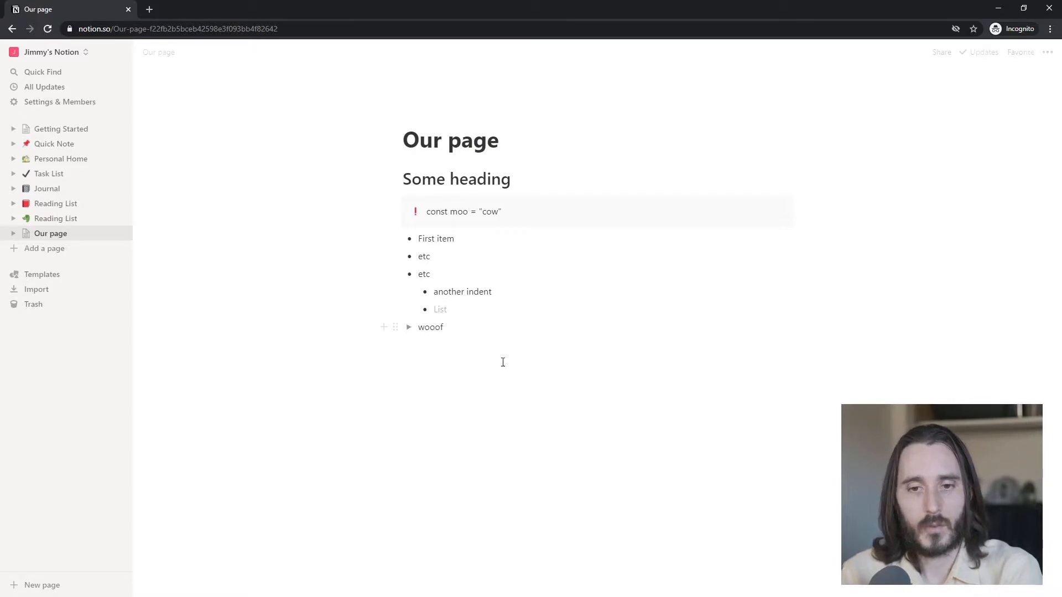
click(408, 327)
click(471, 345)
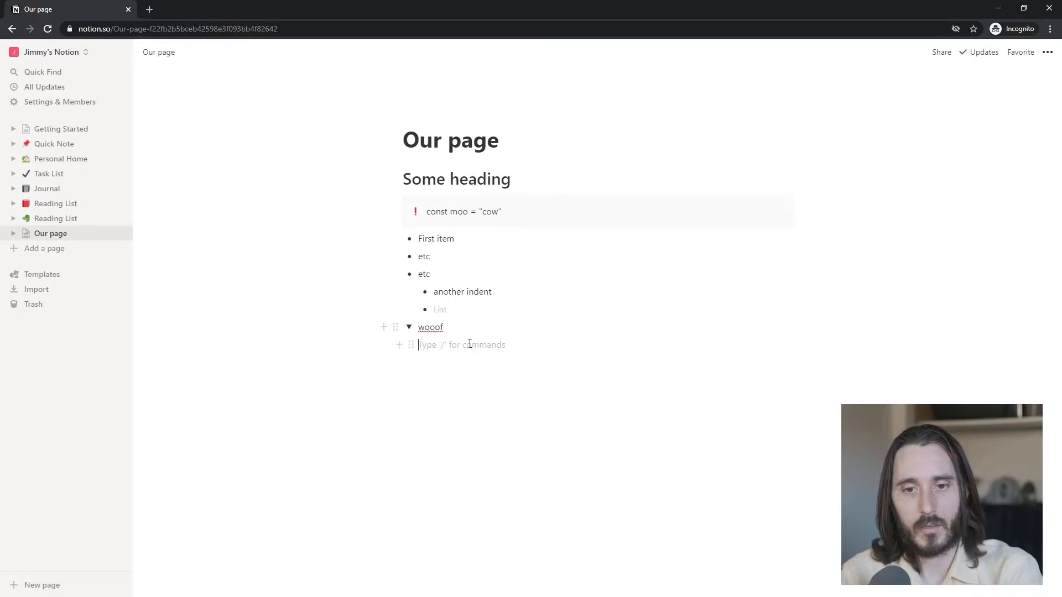
text(whatever)
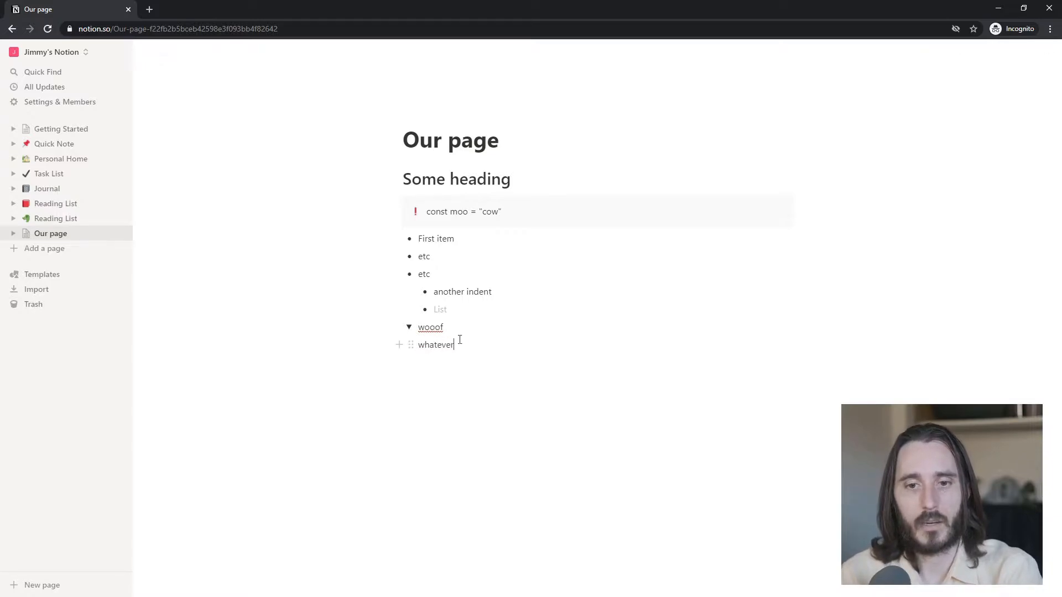
Step: Collapse and reopen the "wooof" toggle twice, and delete it together with its content
click(409, 328)
click(409, 327)
click(408, 328)
click(408, 327)
click(395, 327)
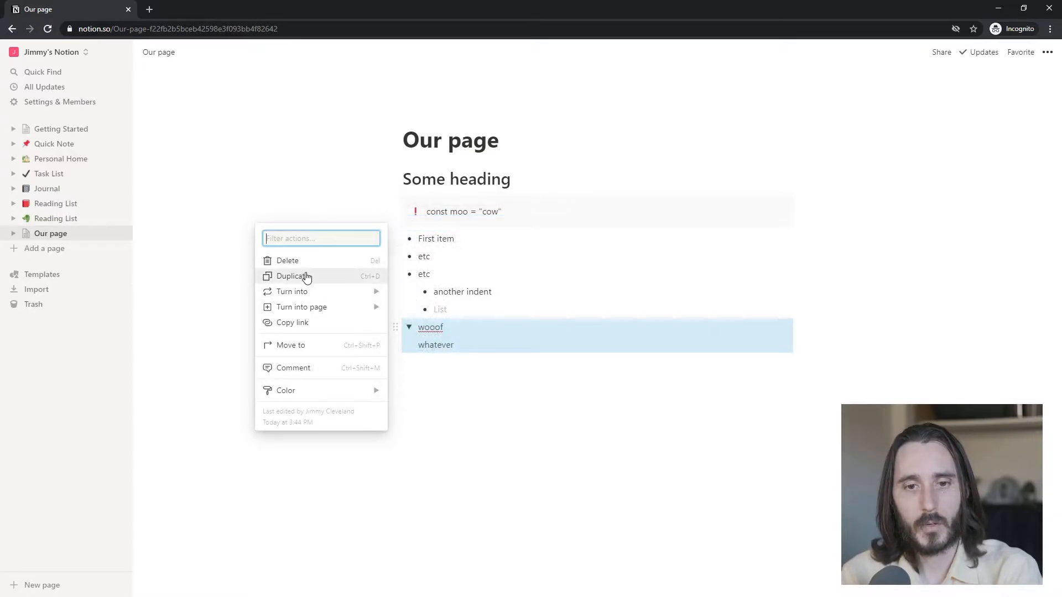
click(282, 261)
Step: Add an unindented quote block below the bulleted list, reading "Some quote situation"
click(476, 338)
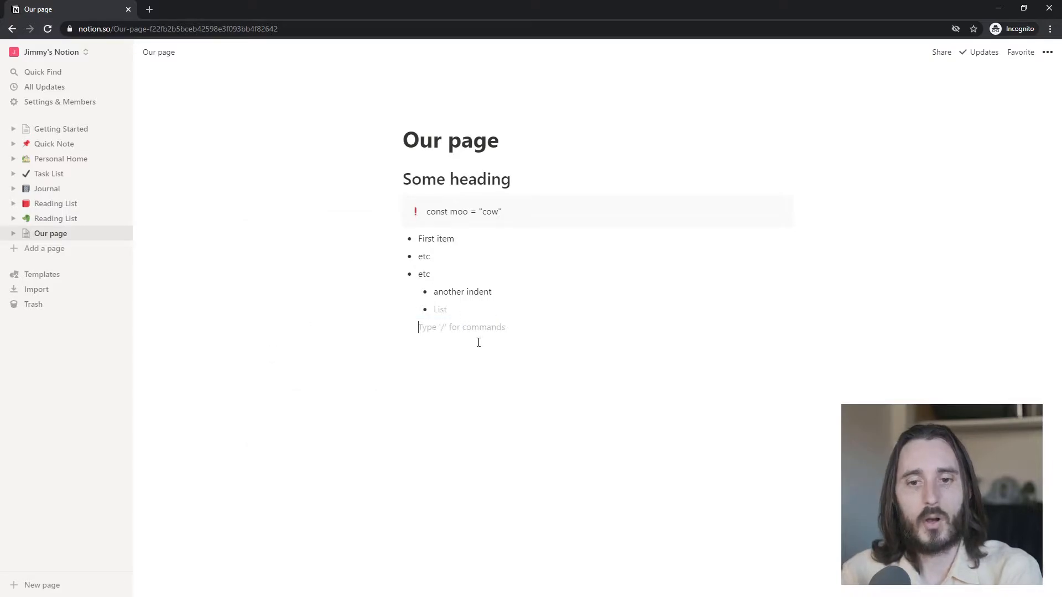
key(Return)
key(shift+Tab)
text(/quo)
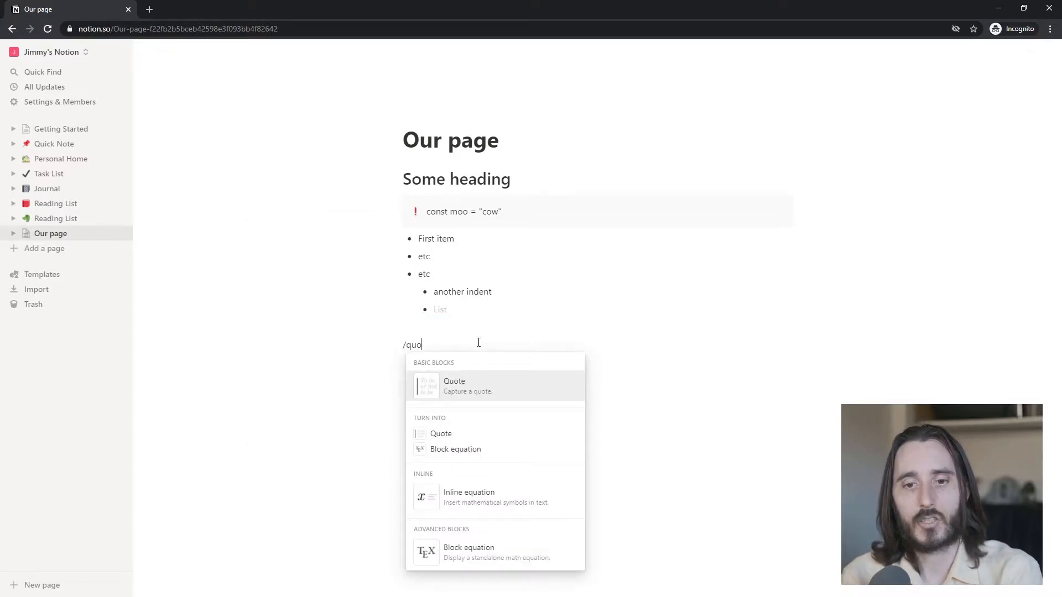
key(Return)
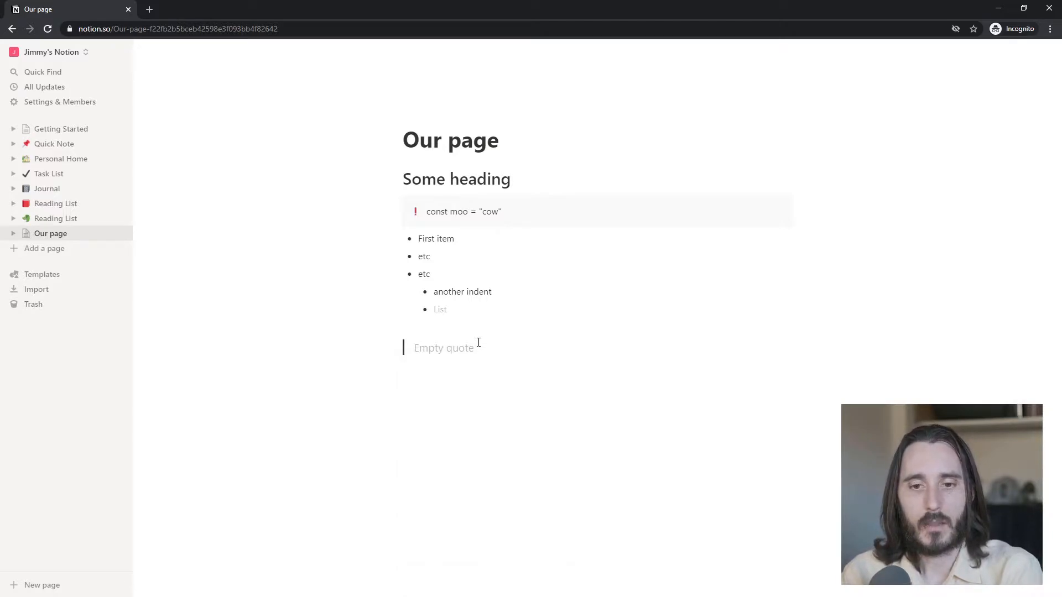
text(Some )
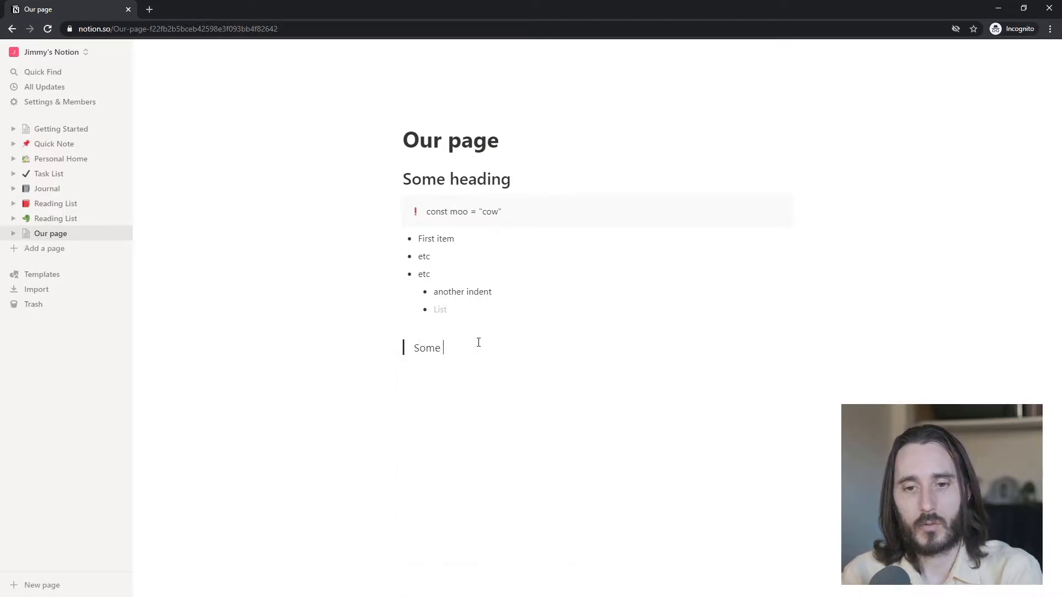
text(quote situation)
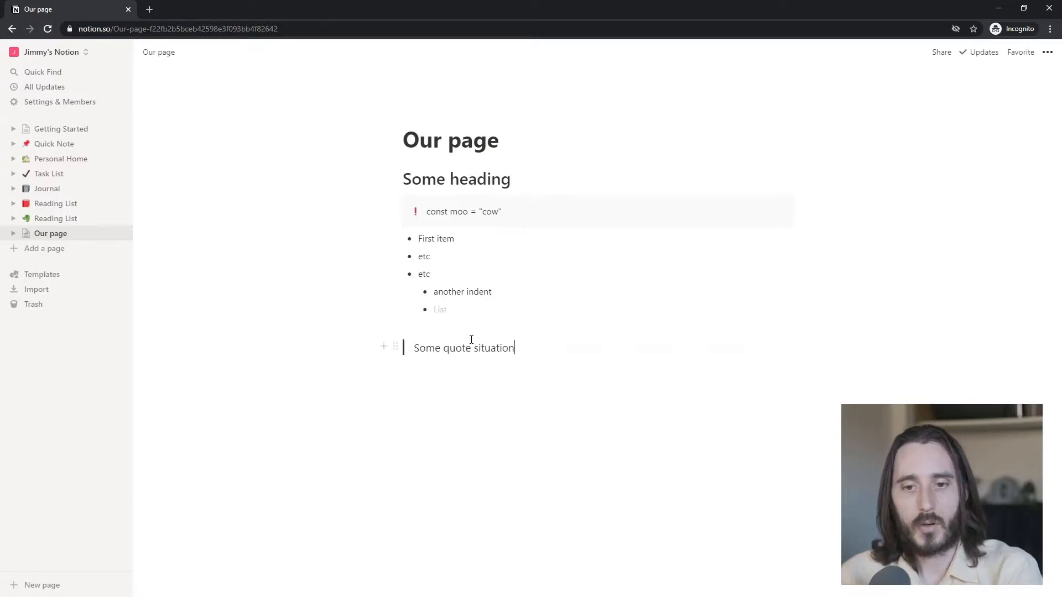
Step: Make the entire quote text "Some quote situation" bold, underlined and italic
key(Escape)
click(441, 349)
drag(444, 357, 458, 351)
double_click(479, 349)
click(444, 349)
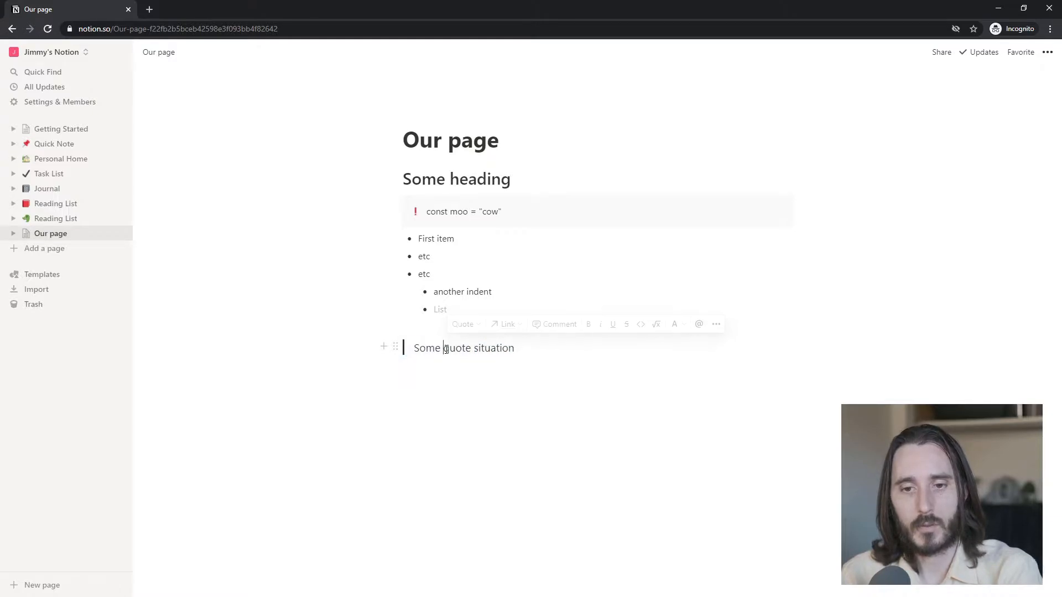
triple_click(519, 350)
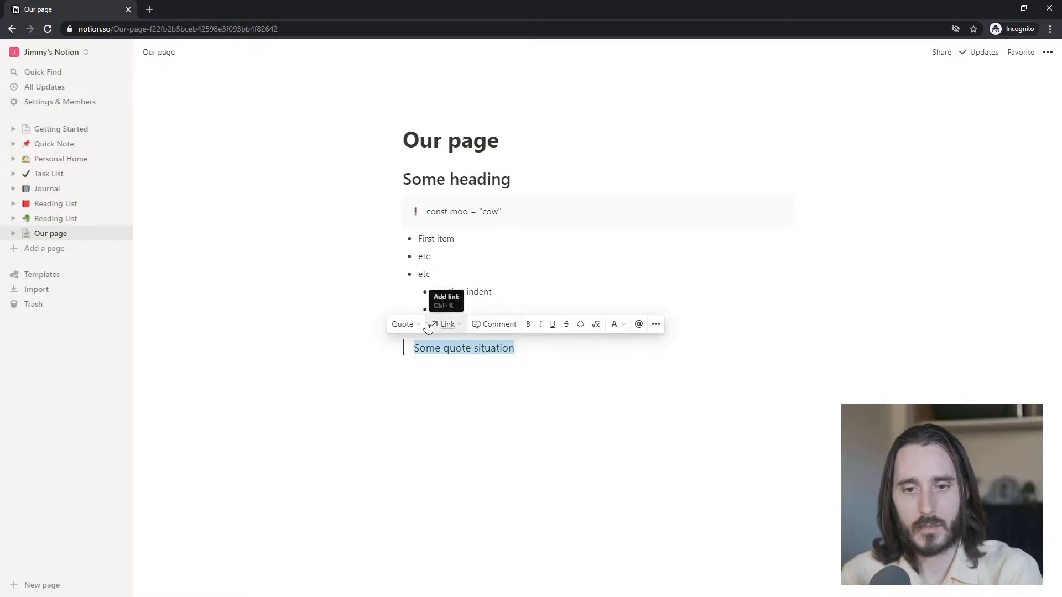
click(529, 328)
click(552, 326)
click(541, 326)
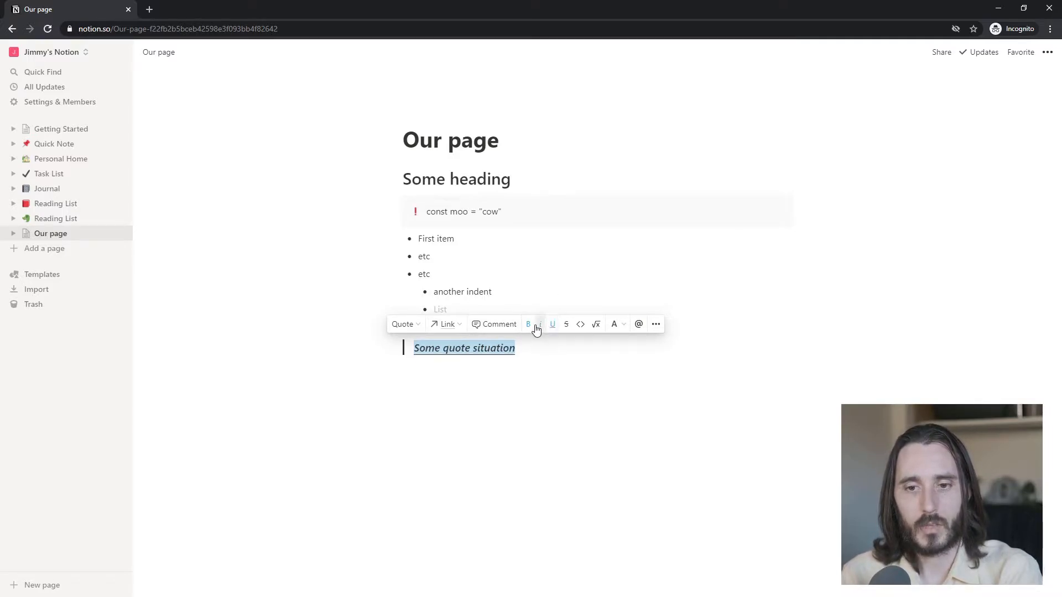
Step: Comment on the quote text with "Let's take a look at this" followed by a mention of Today, and send it
click(497, 326)
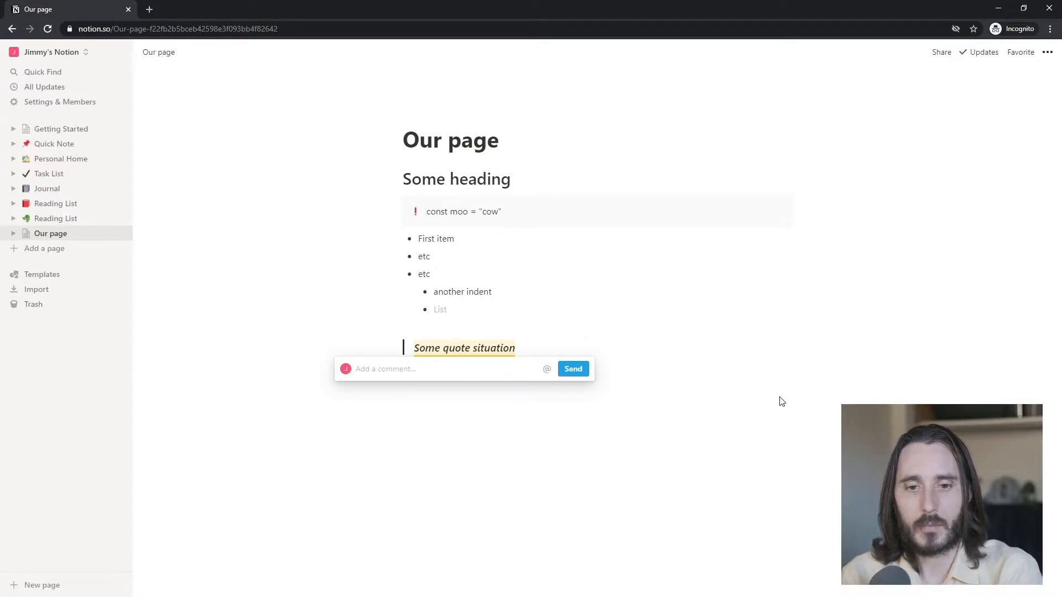
text(Let's take a look at this @)
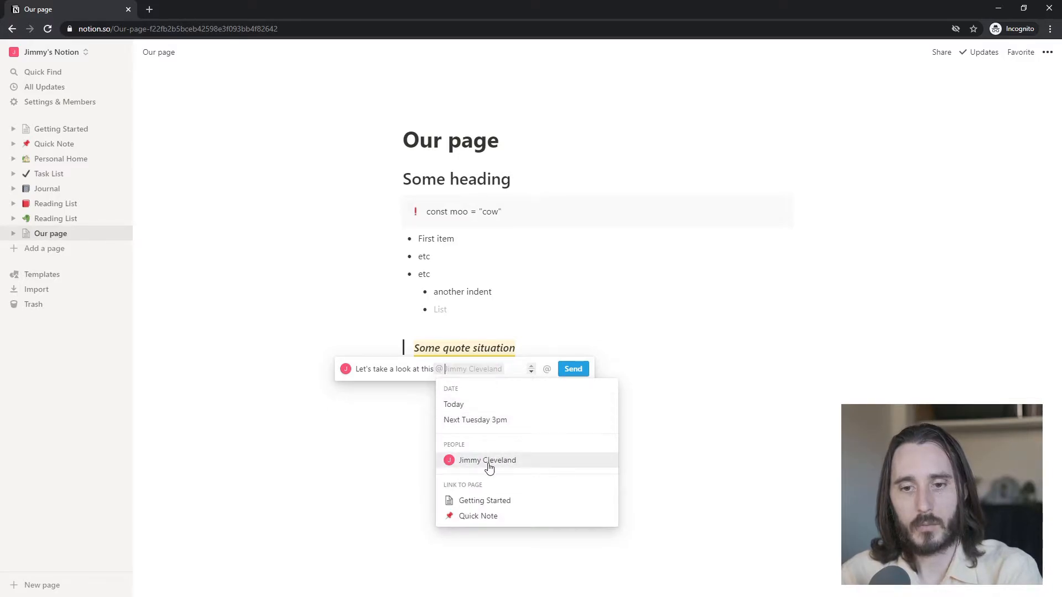
click(462, 410)
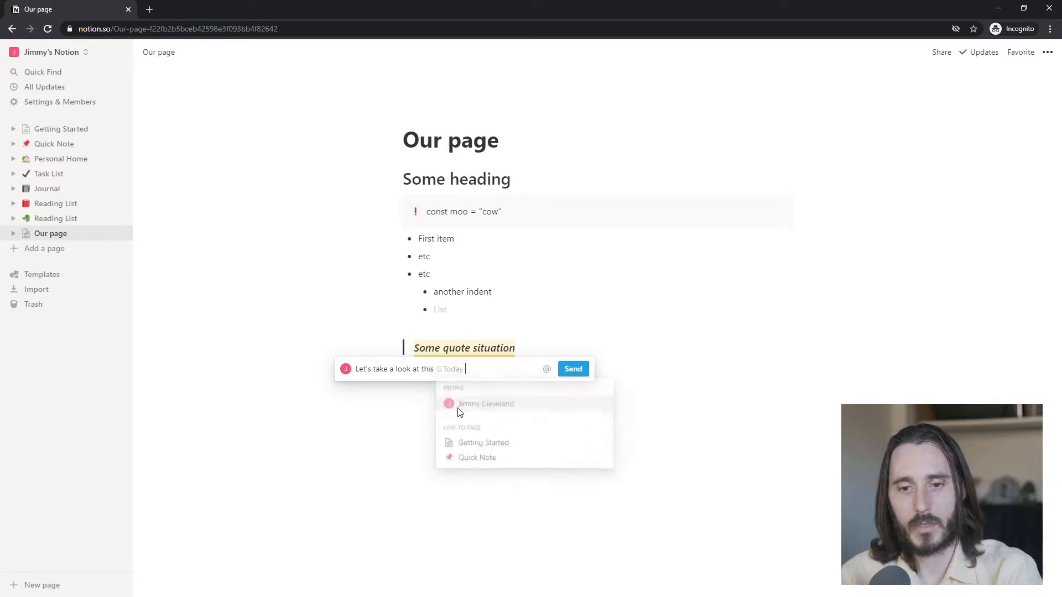
click(575, 370)
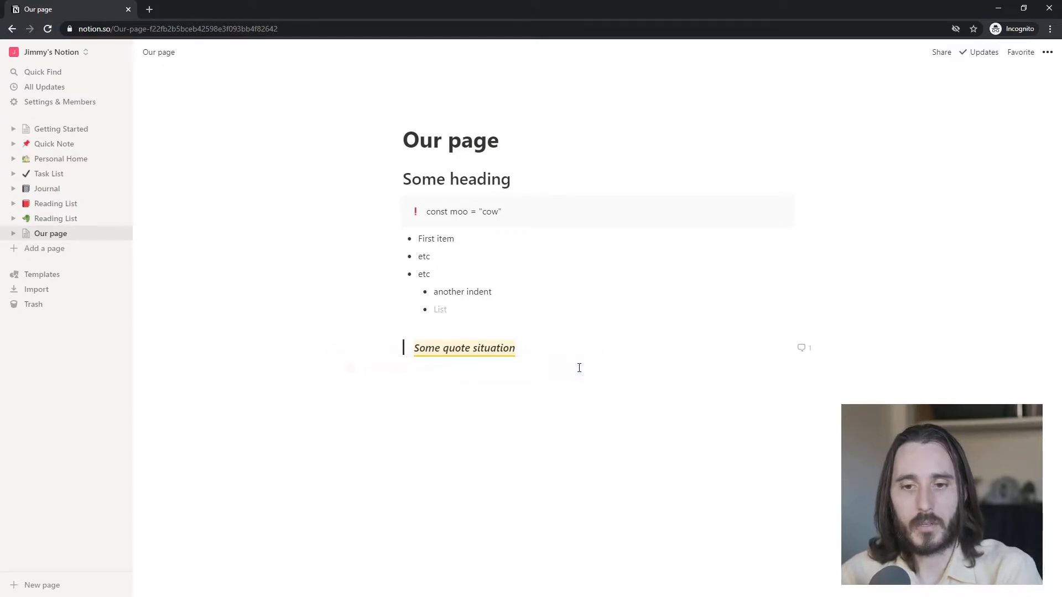
Step: Reply "continue" in the quote's comment thread and resolve the thread
click(802, 353)
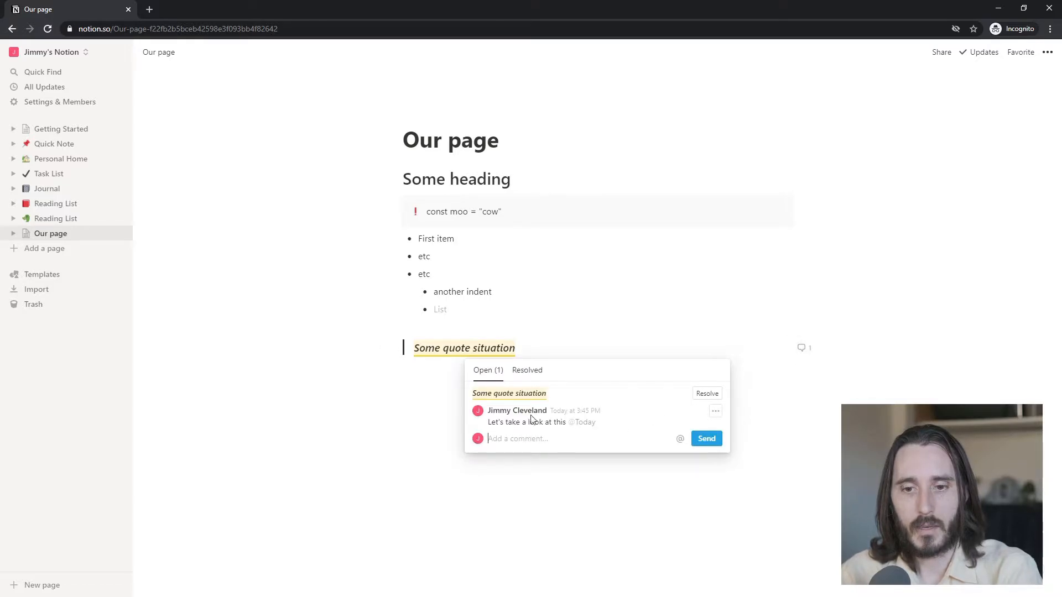
text(continue)
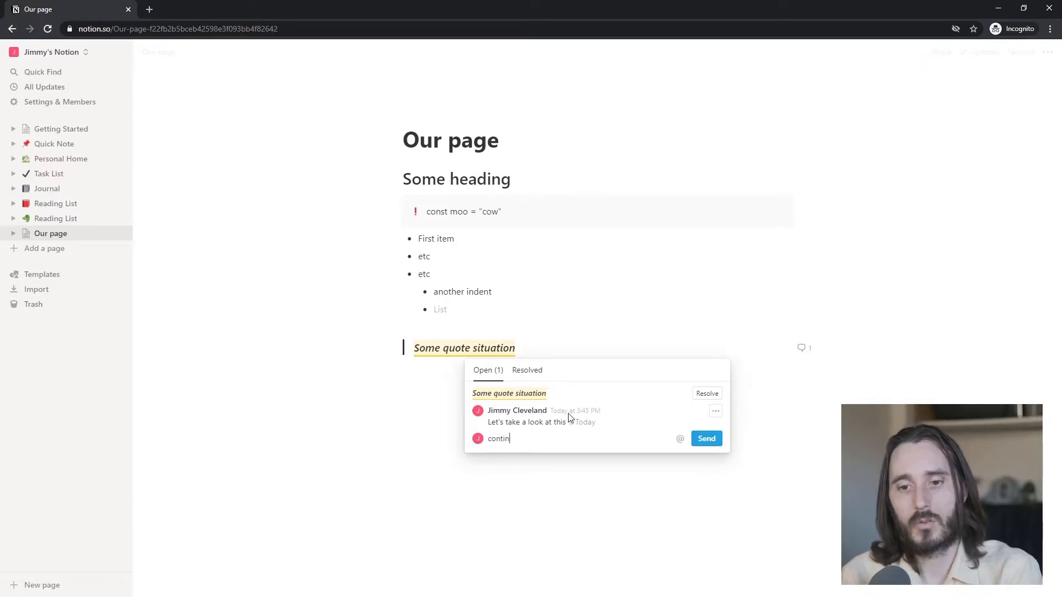
key(Return)
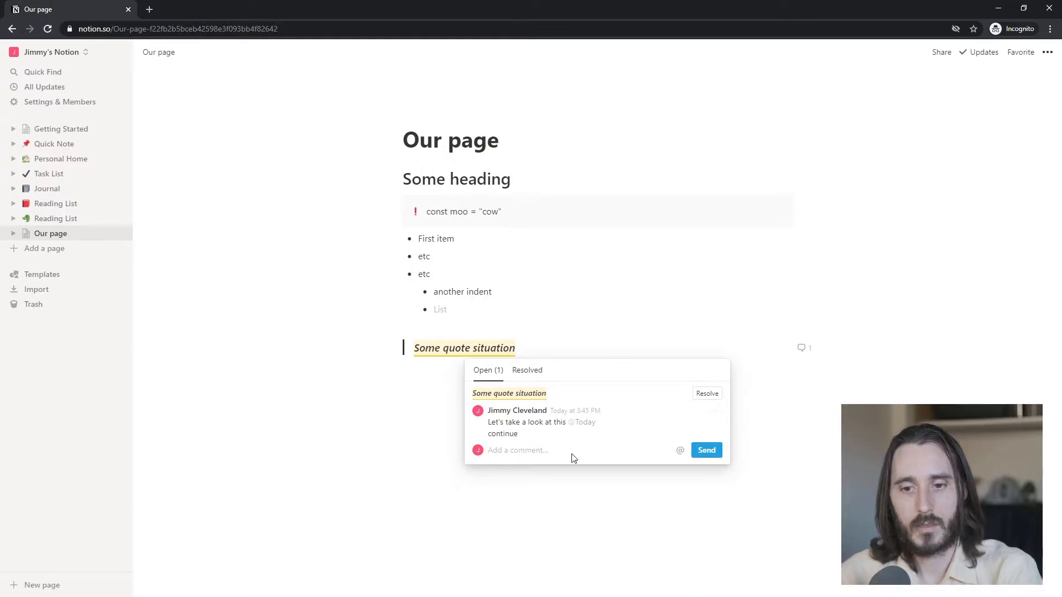
click(714, 394)
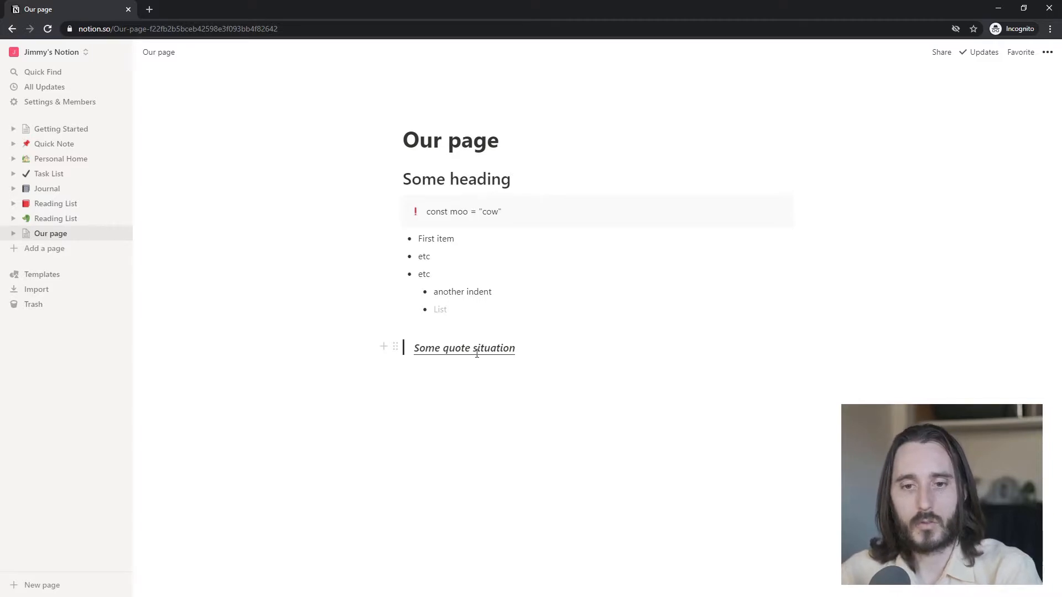
Step: Color the quote text purple
triple_click(446, 348)
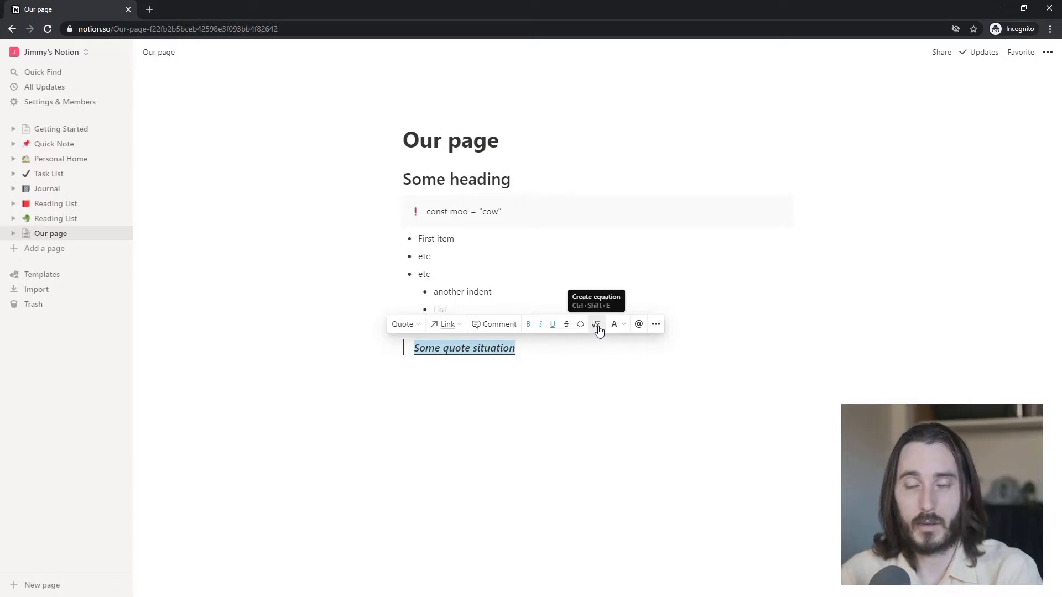
click(628, 330)
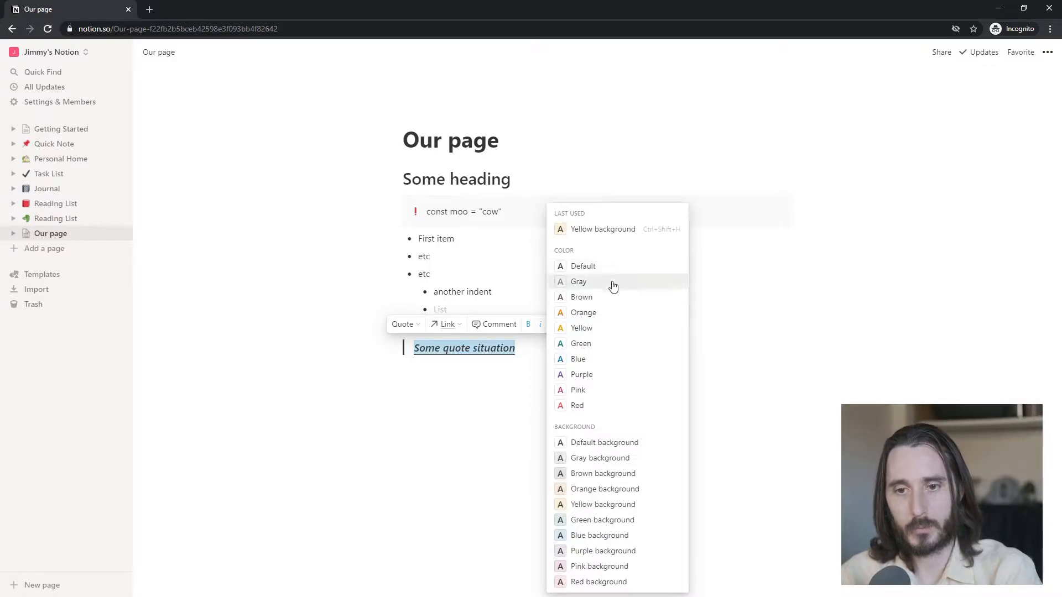
click(582, 374)
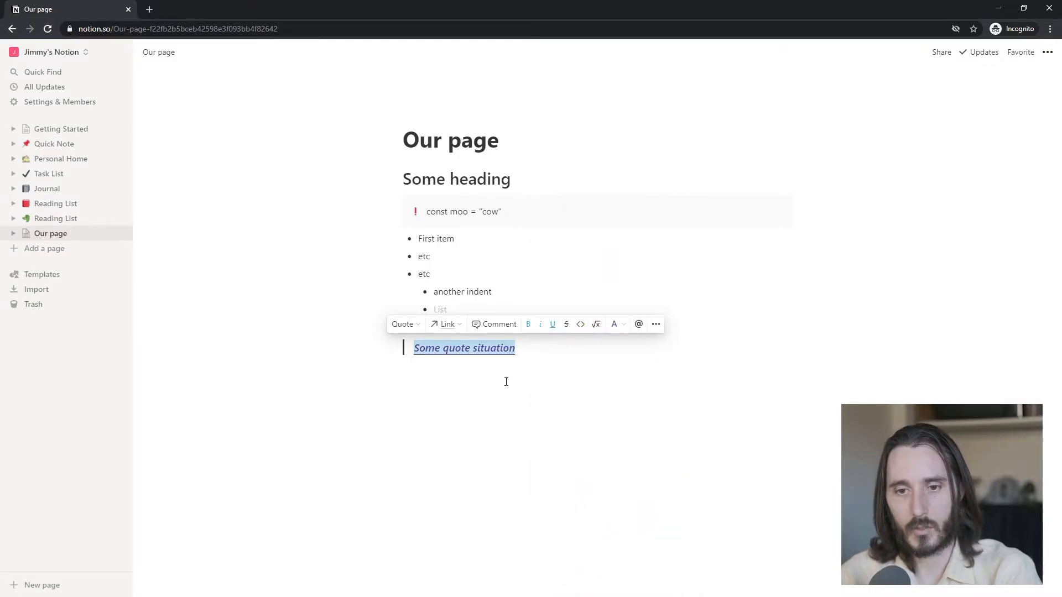
click(515, 381)
Step: Give the quote text a green background
triple_click(483, 351)
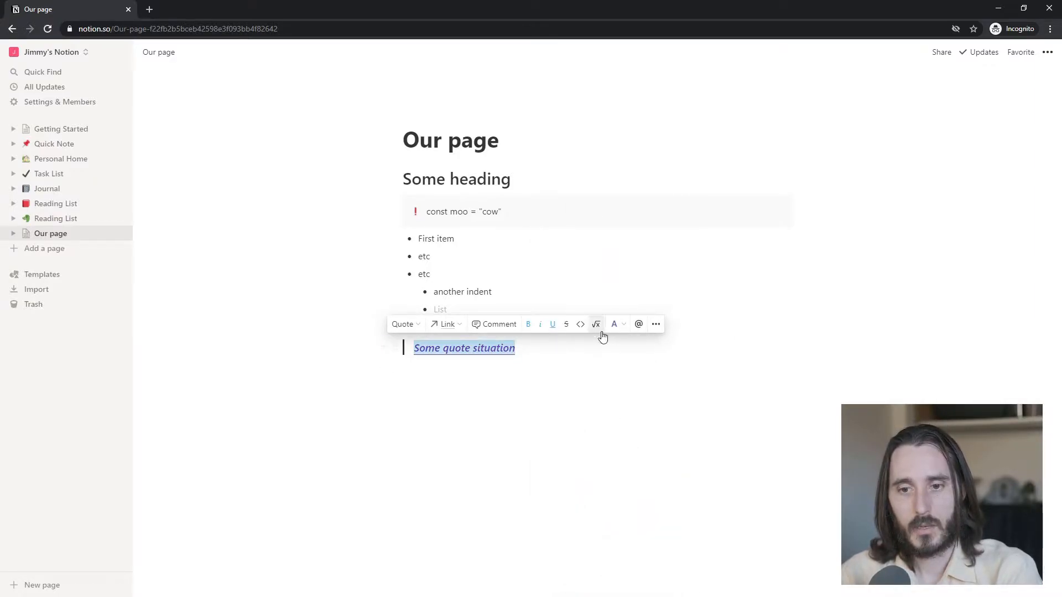
click(609, 325)
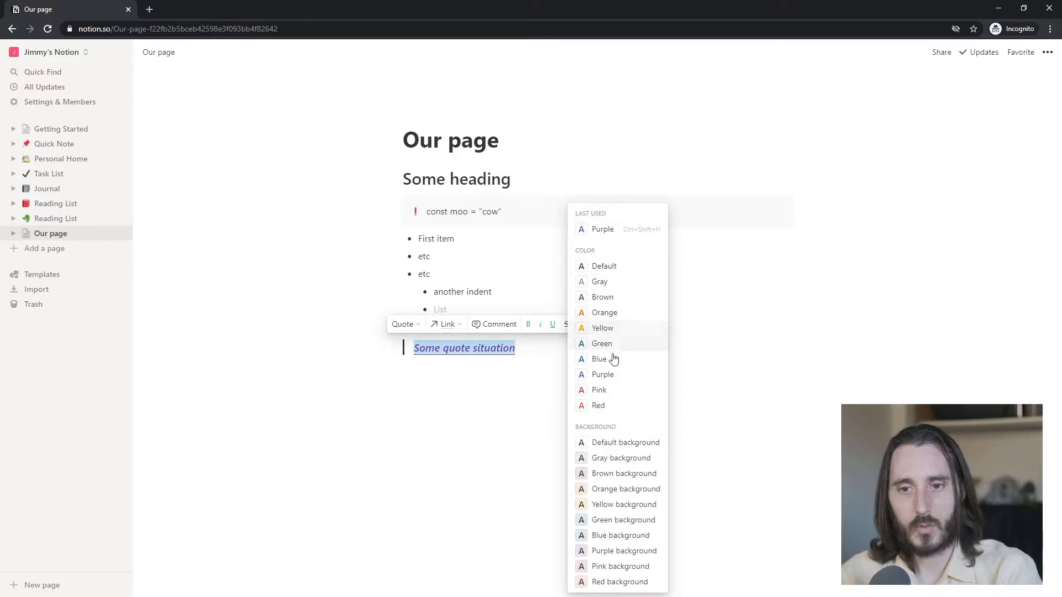
click(629, 522)
click(545, 423)
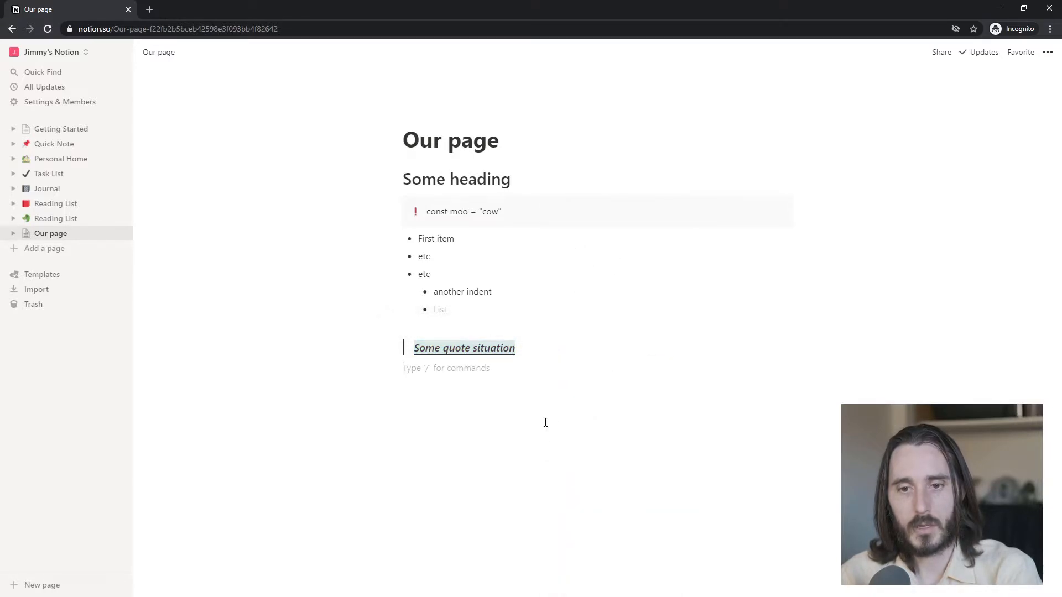
Step: Change the background of the quote text to pink
triple_click(493, 349)
click(611, 326)
click(609, 568)
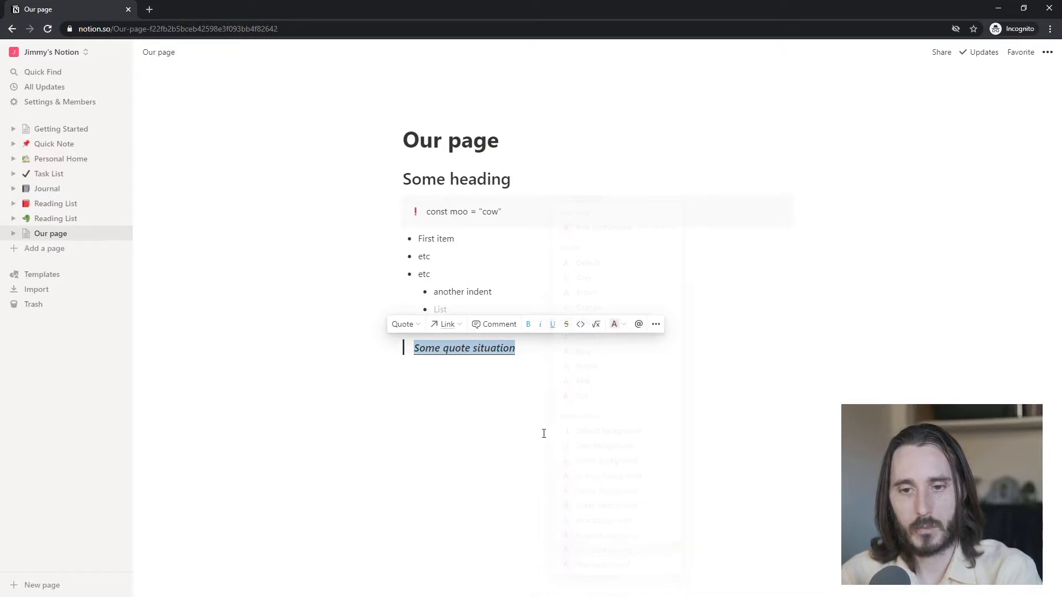
click(521, 357)
Step: Append a mention of the listed person to the end of the quote text
triple_click(487, 353)
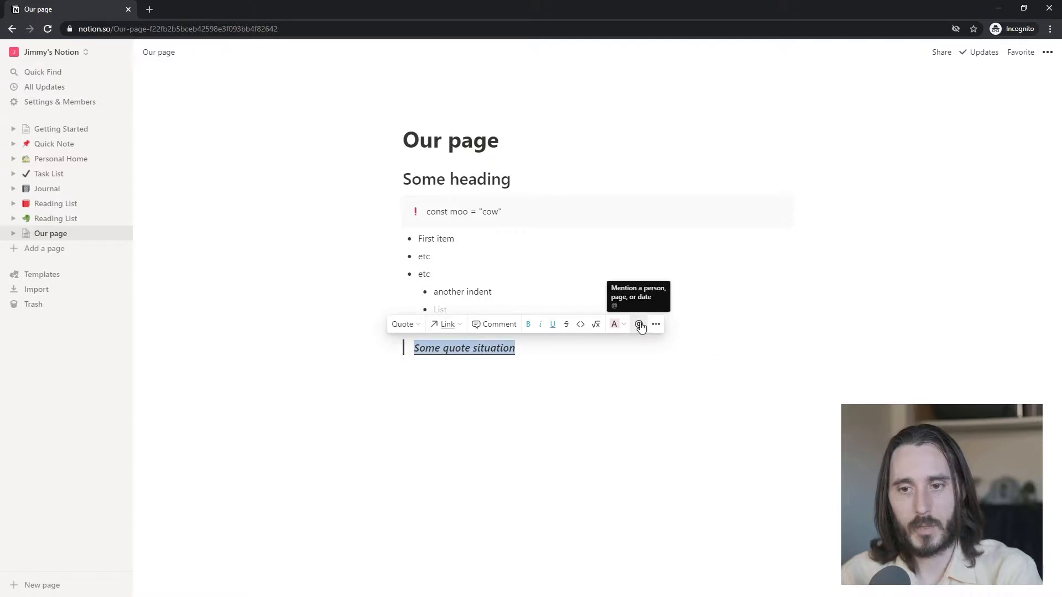
click(640, 325)
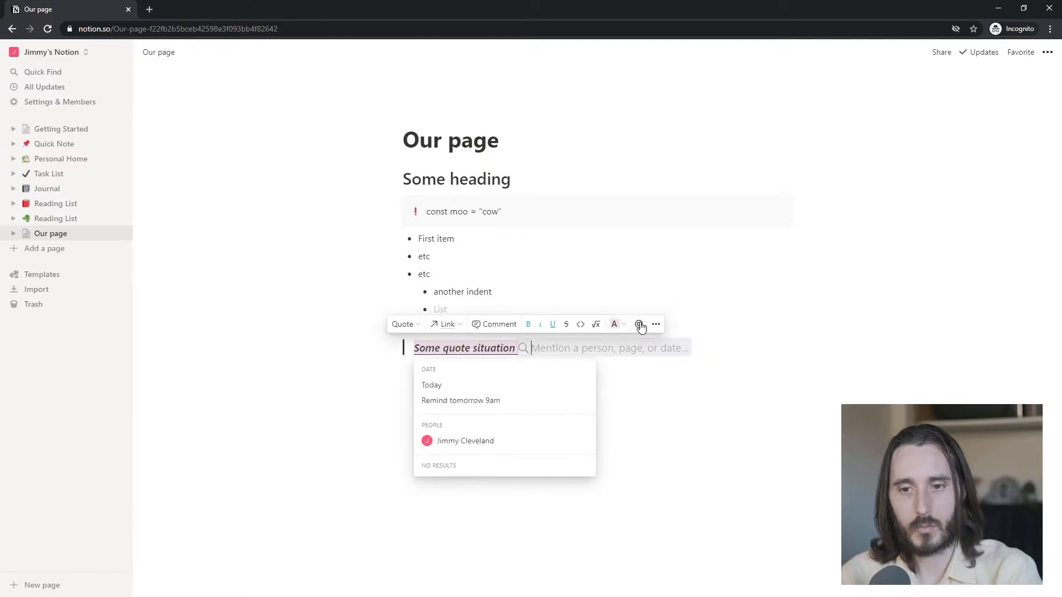
click(472, 446)
click(539, 402)
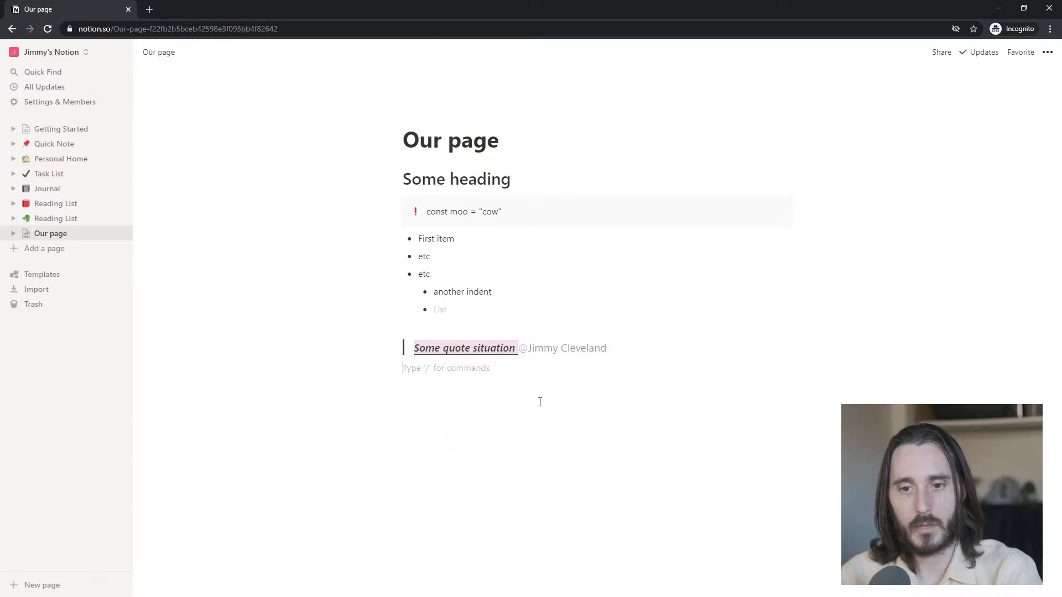
Step: Examine the block actions offered for the quote, from its selected text and from the block itself, without choosing one
triple_click(471, 352)
click(657, 324)
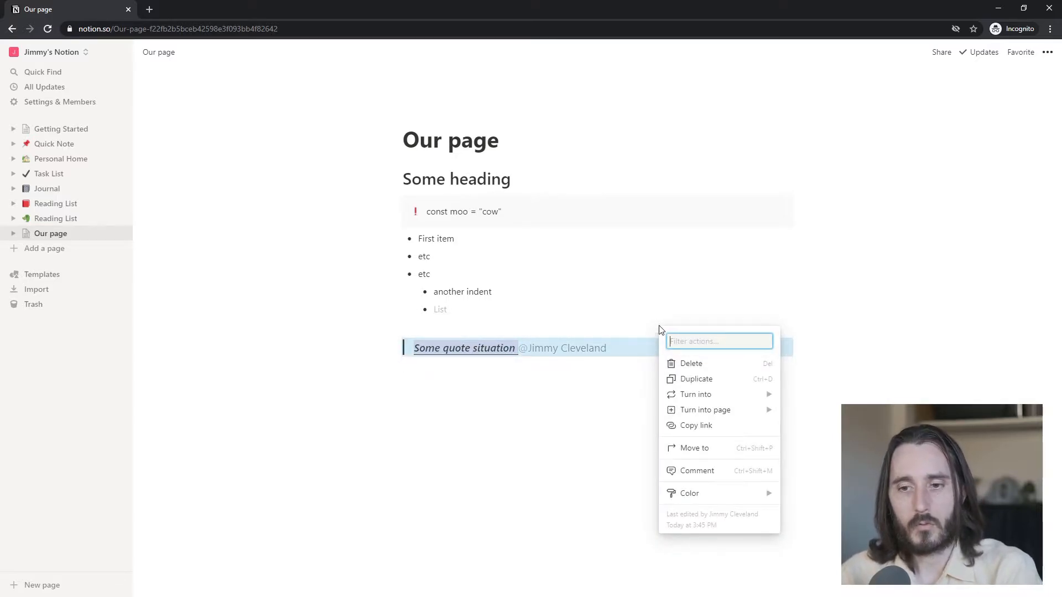
click(592, 340)
click(487, 348)
triple_click(487, 347)
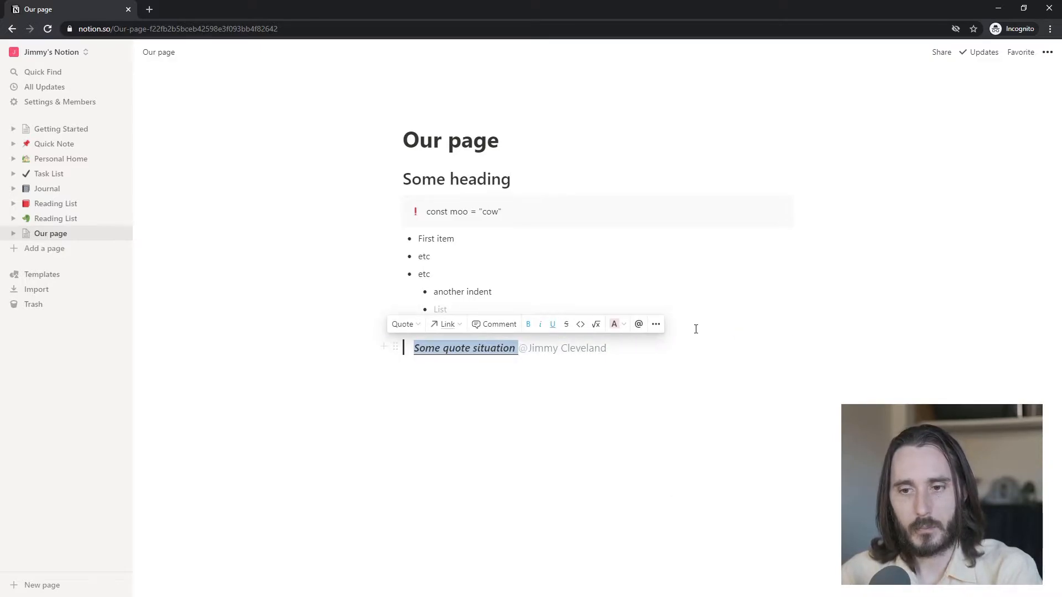
click(655, 324)
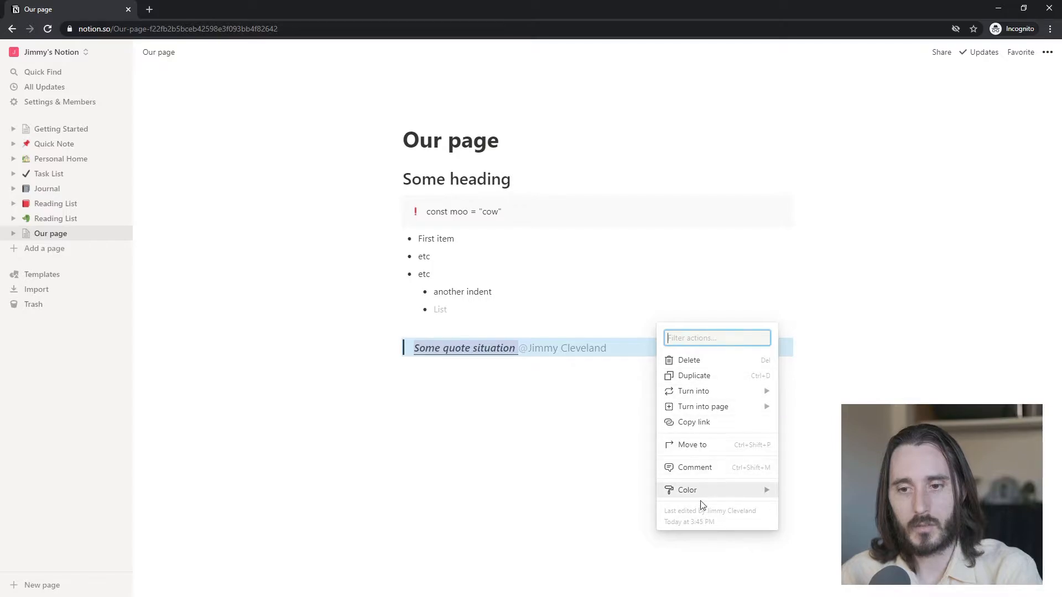
key(Escape)
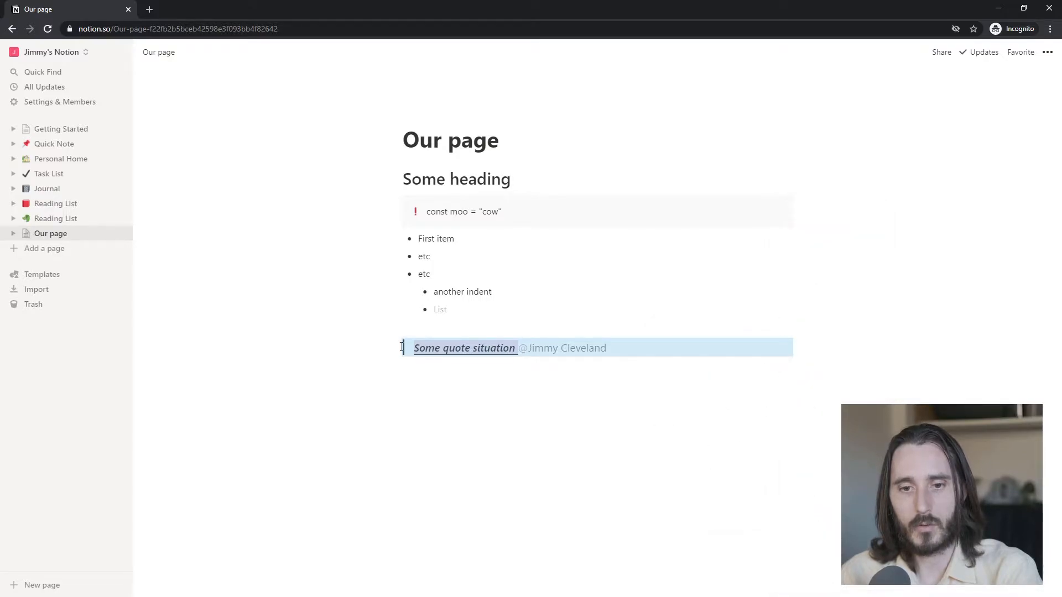
click(391, 348)
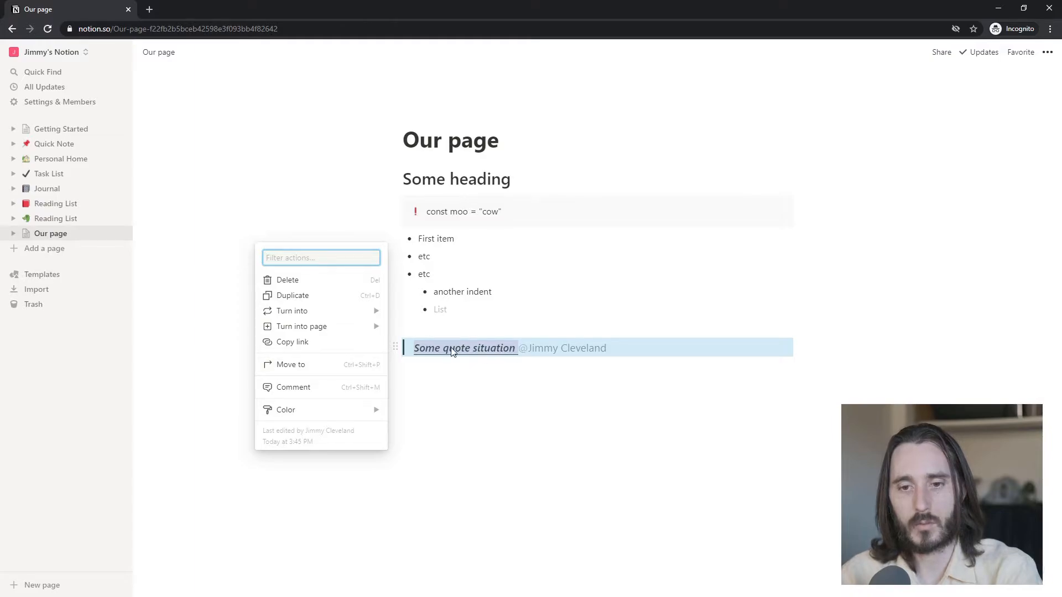
Step: Turn the quote block into a page added as a sub-page of the current page
mouse_move(349, 337)
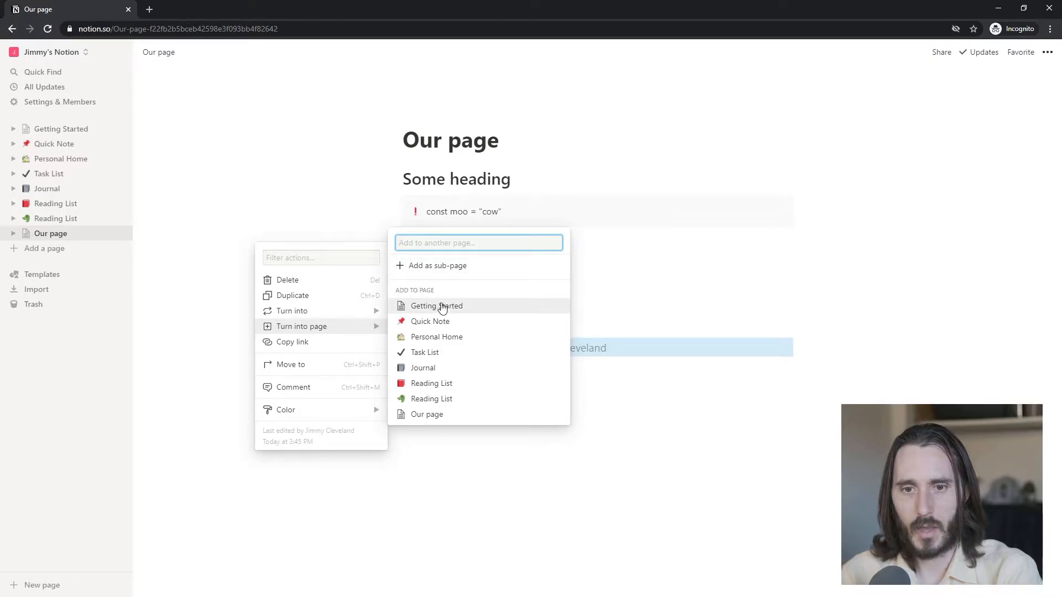
click(443, 266)
click(494, 435)
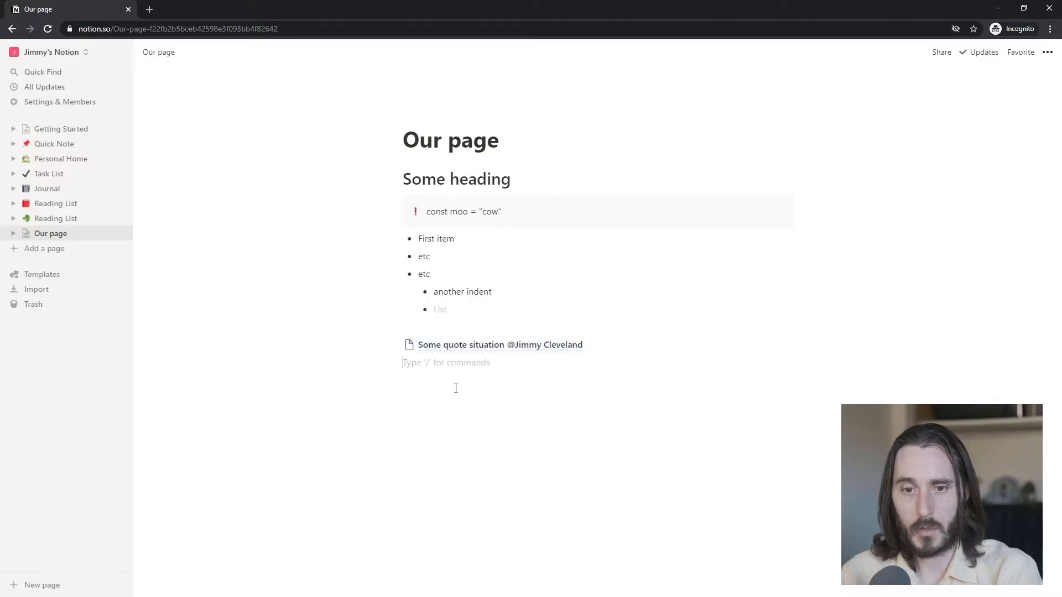
Step: Open the sub-page made from the quote, return to Our page, and set its icon to the heart-eyes smiley emoji
click(409, 345)
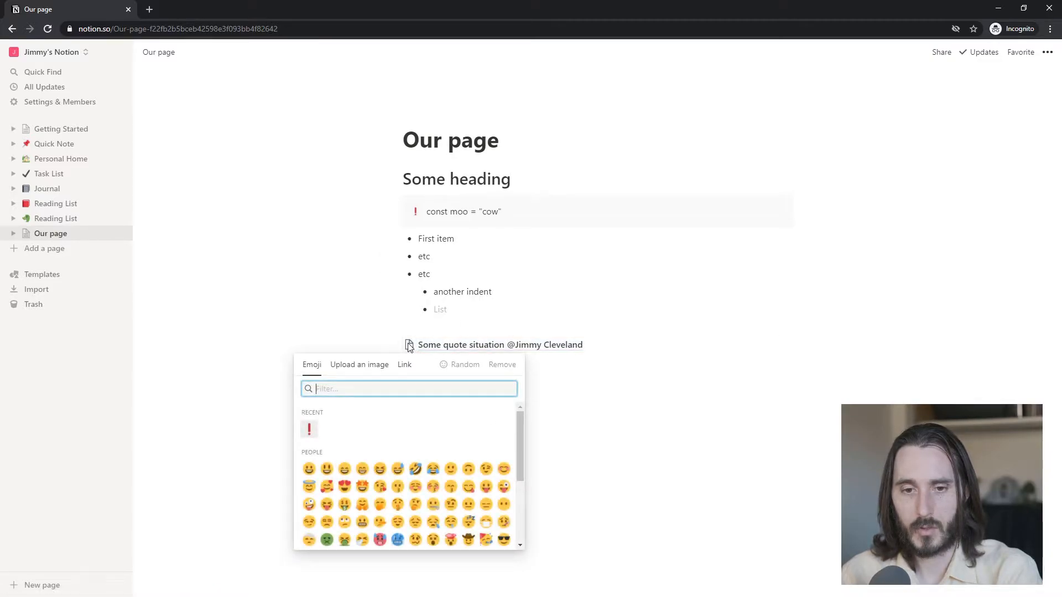
click(443, 348)
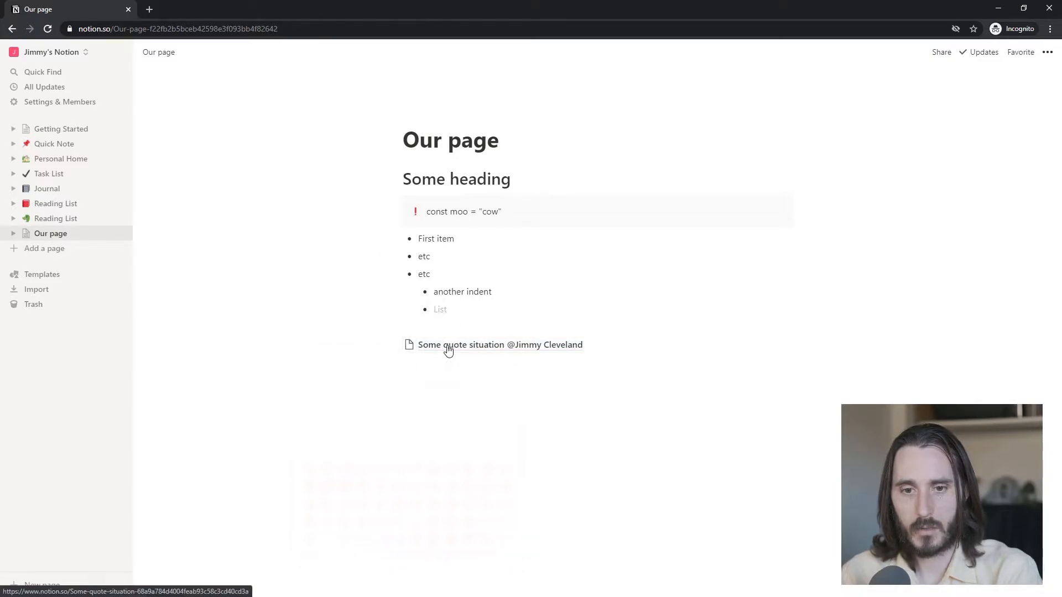
click(446, 348)
key(alt+Left)
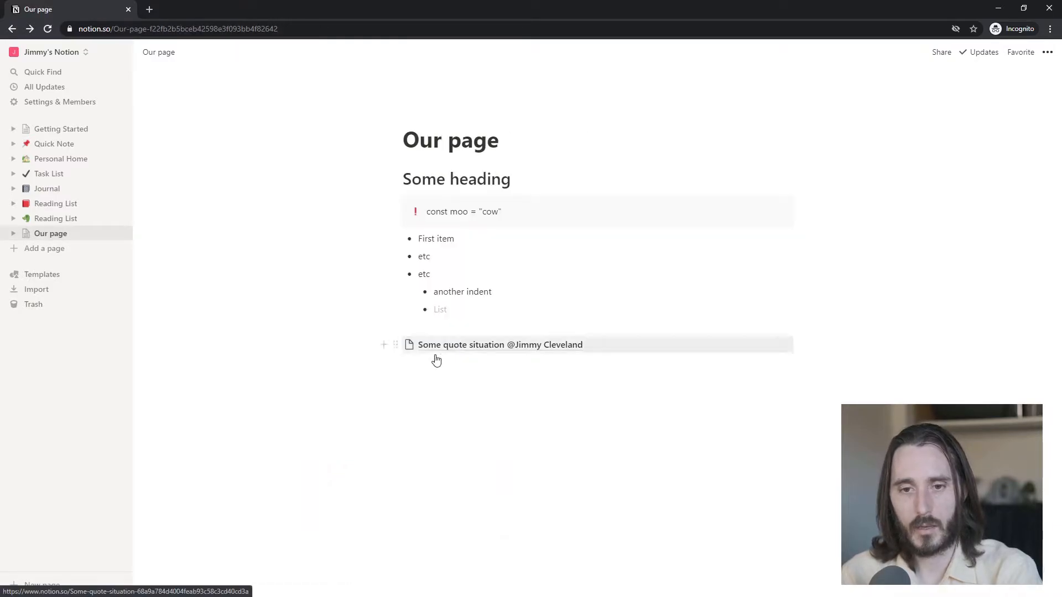
click(410, 346)
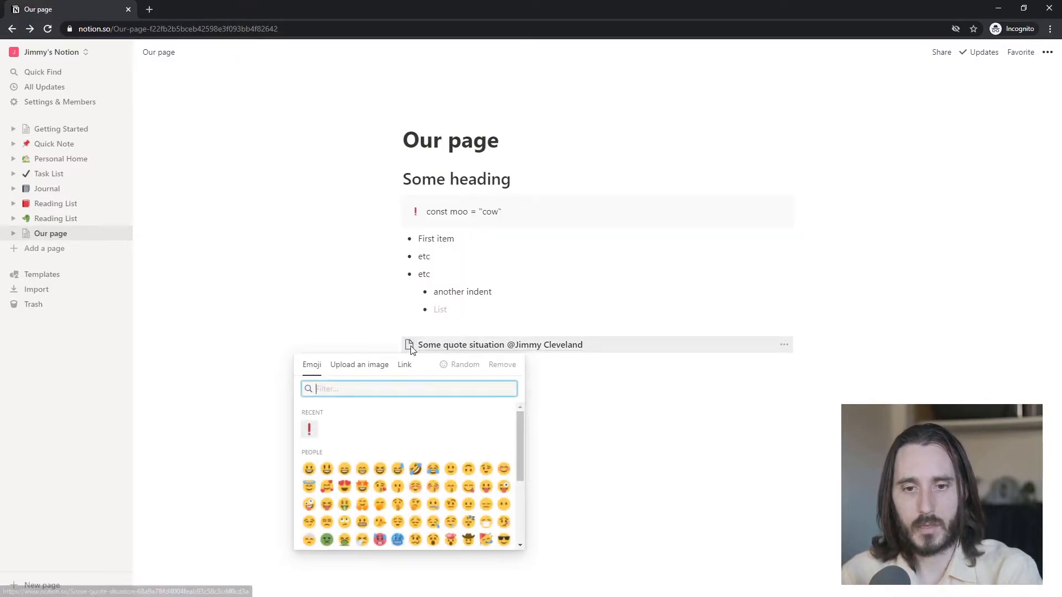
click(344, 486)
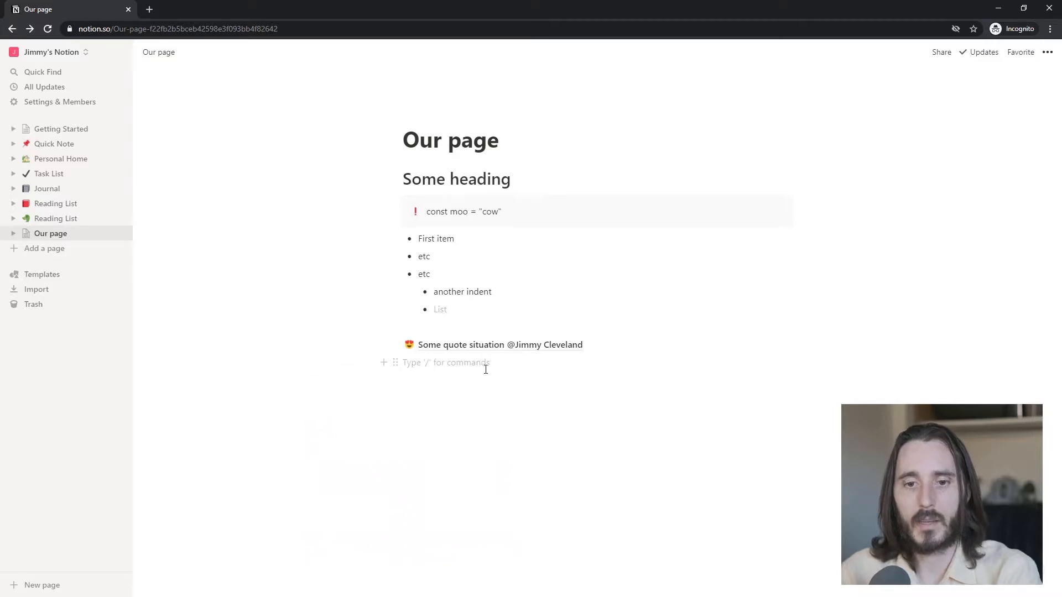
Step: Embed another sub-page below the first, title it "Nested page" and enter "ldfjaslkdf" as its body text
text(/page)
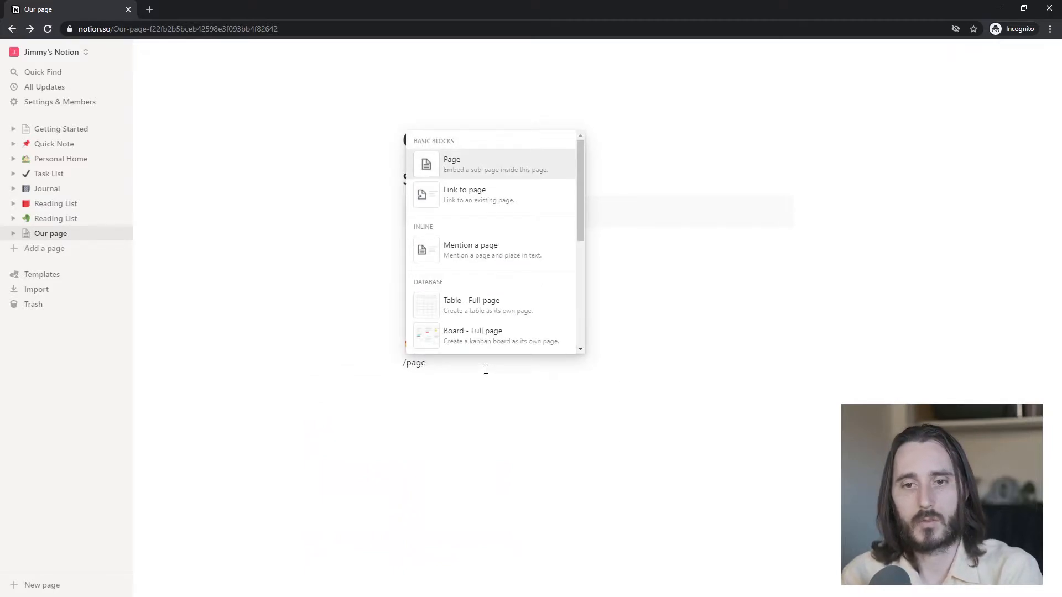
key(Return)
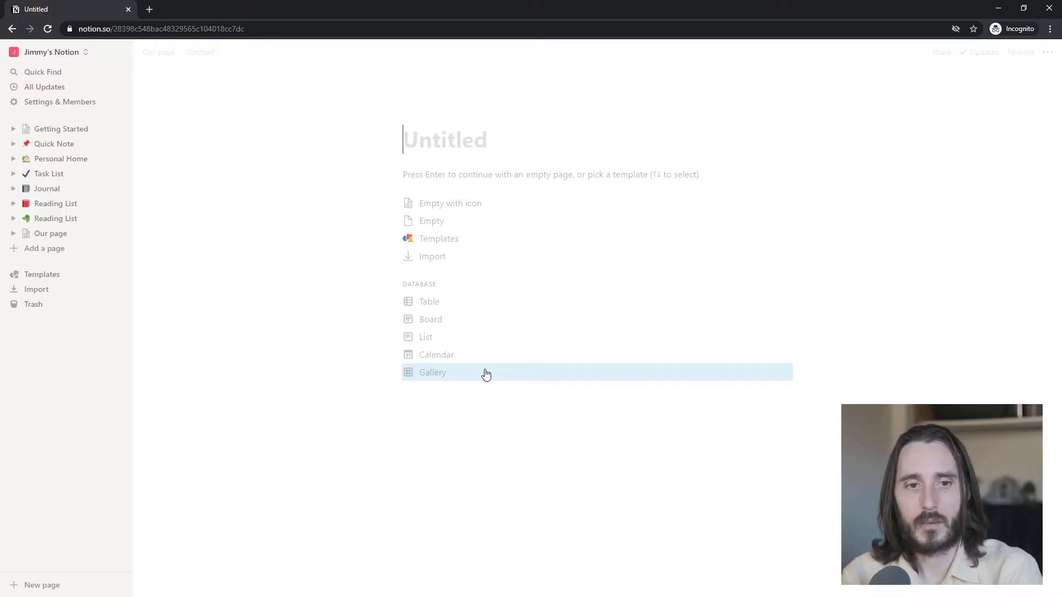
text(Nested page)
key(Return)
text(ldfjaslkdf)
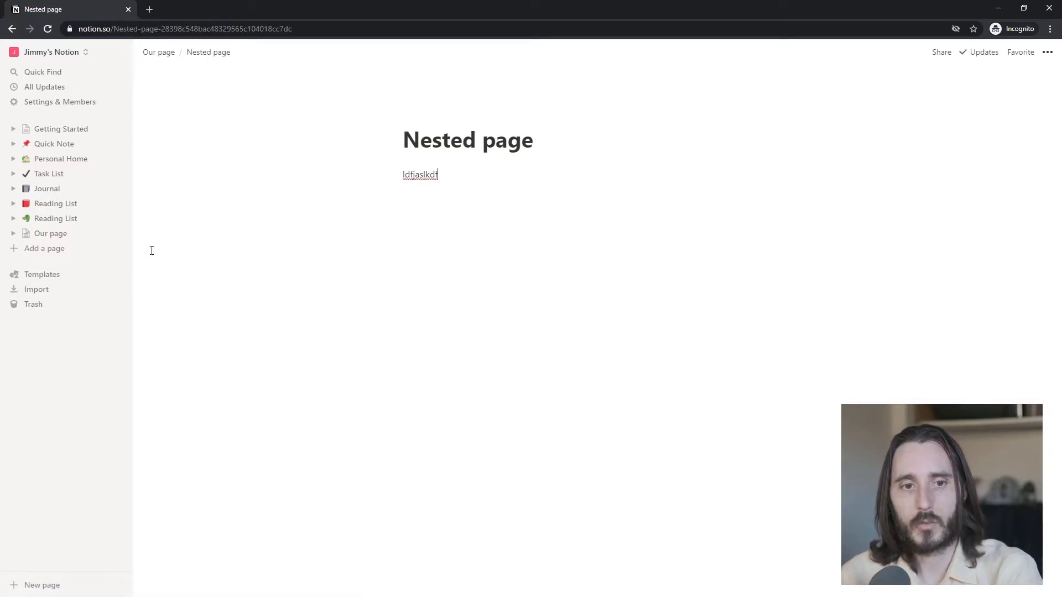
Step: Expand the sub-pages of Our page and switch between Nested page and its parent, ending on Our page
click(13, 238)
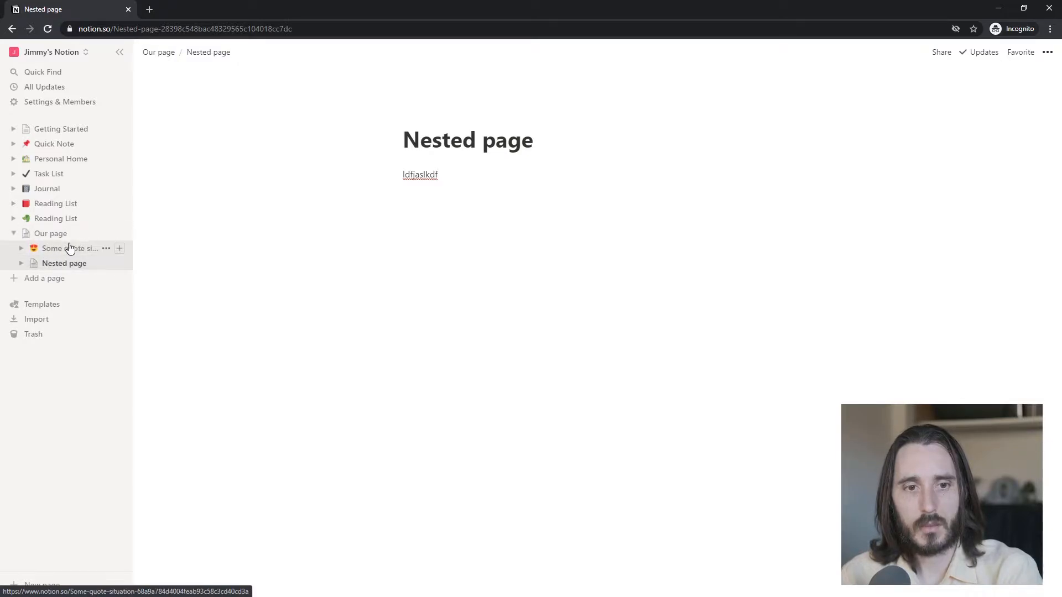
click(20, 264)
click(20, 265)
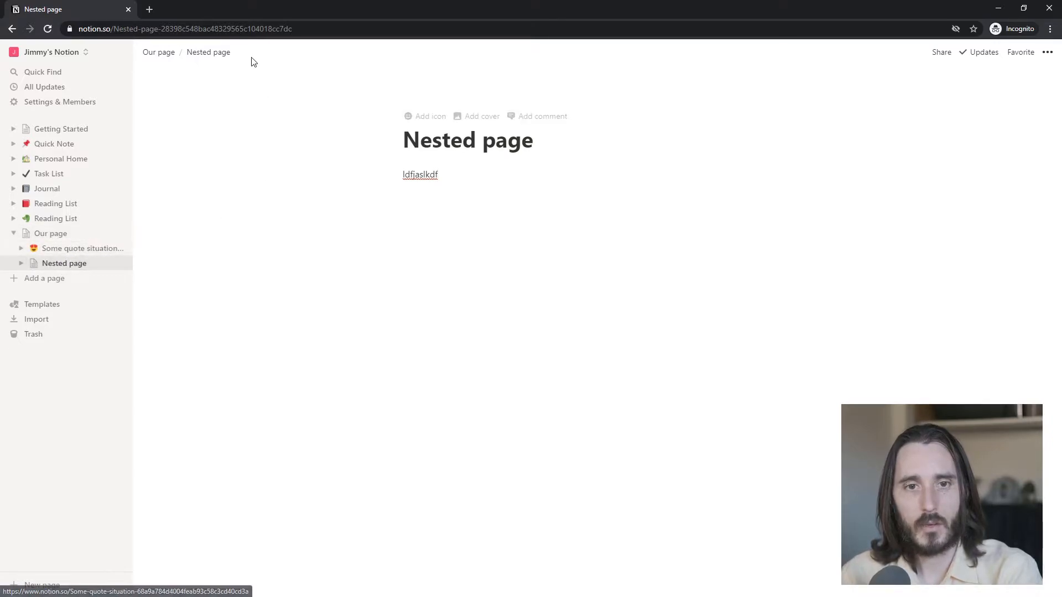
click(157, 53)
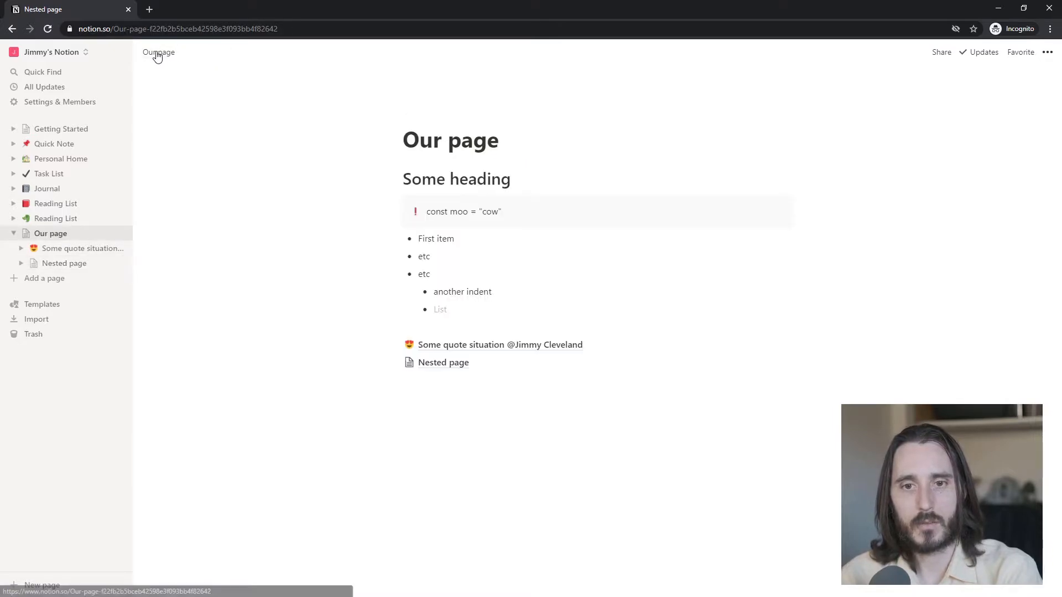
click(64, 264)
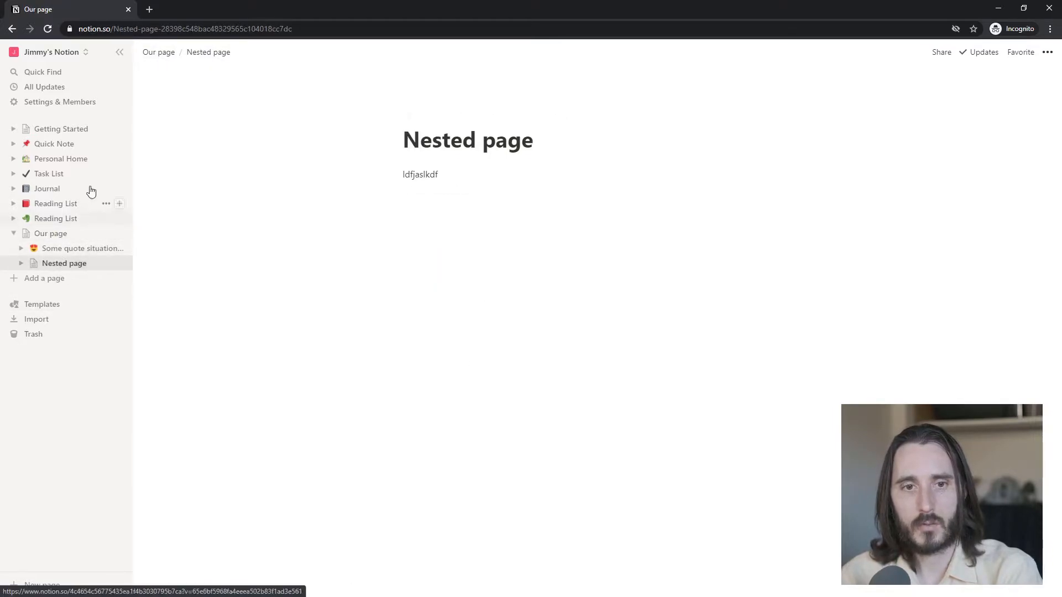
click(160, 52)
click(503, 402)
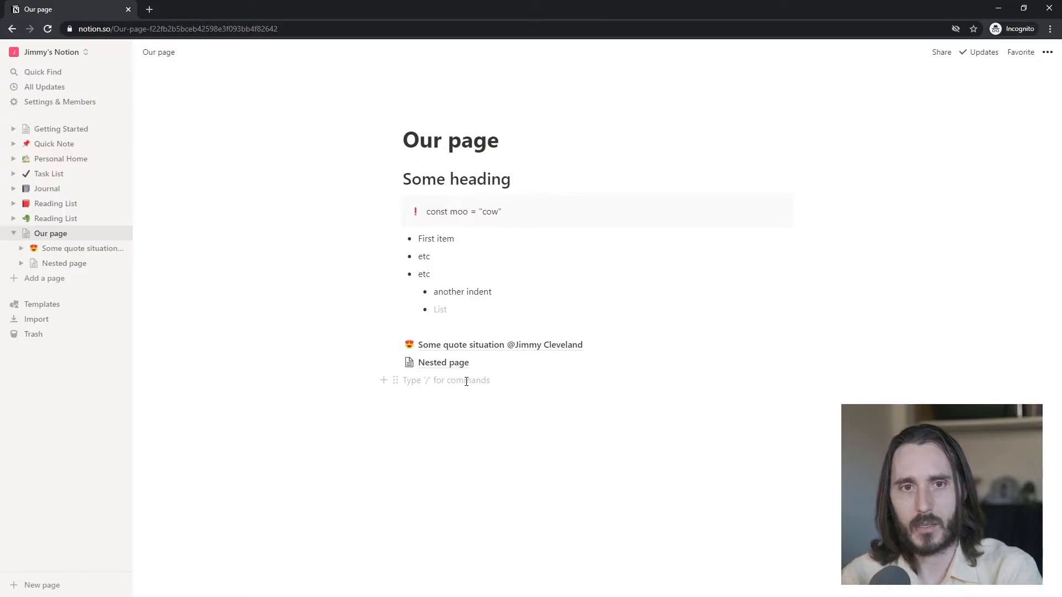
Step: Switch to a new browser tab, search for Wikipedia, enter its English edition and open a random article
click(150, 10)
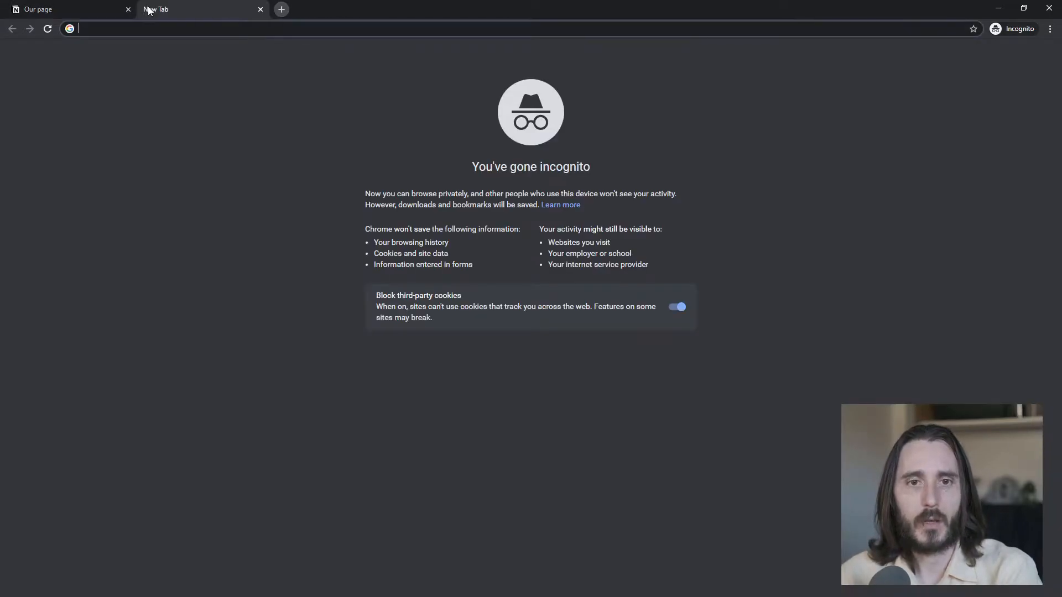
text(wiki)
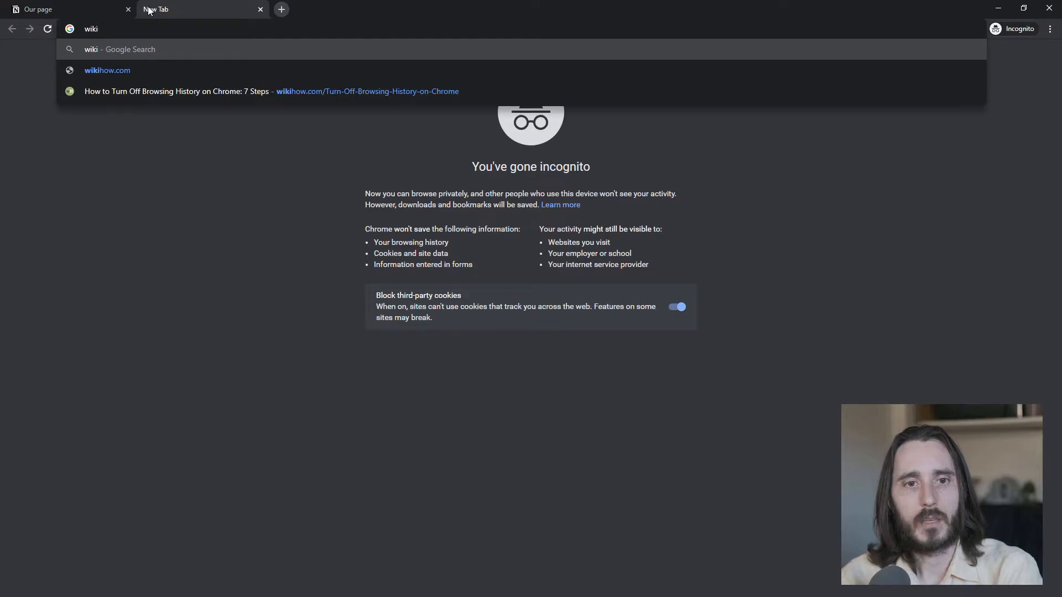
text(pedia)
key(Return)
click(138, 168)
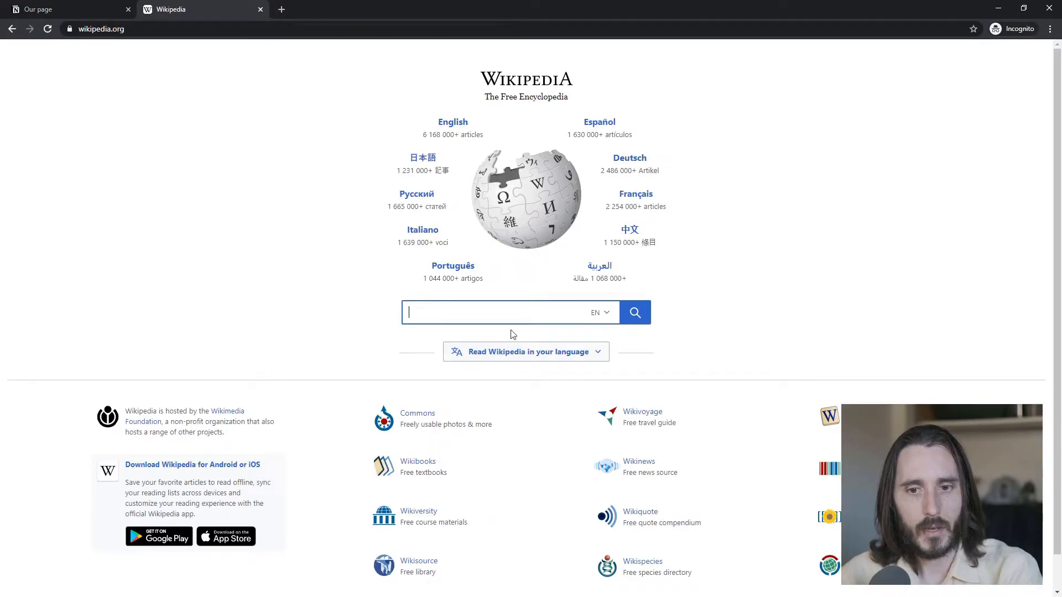
click(453, 119)
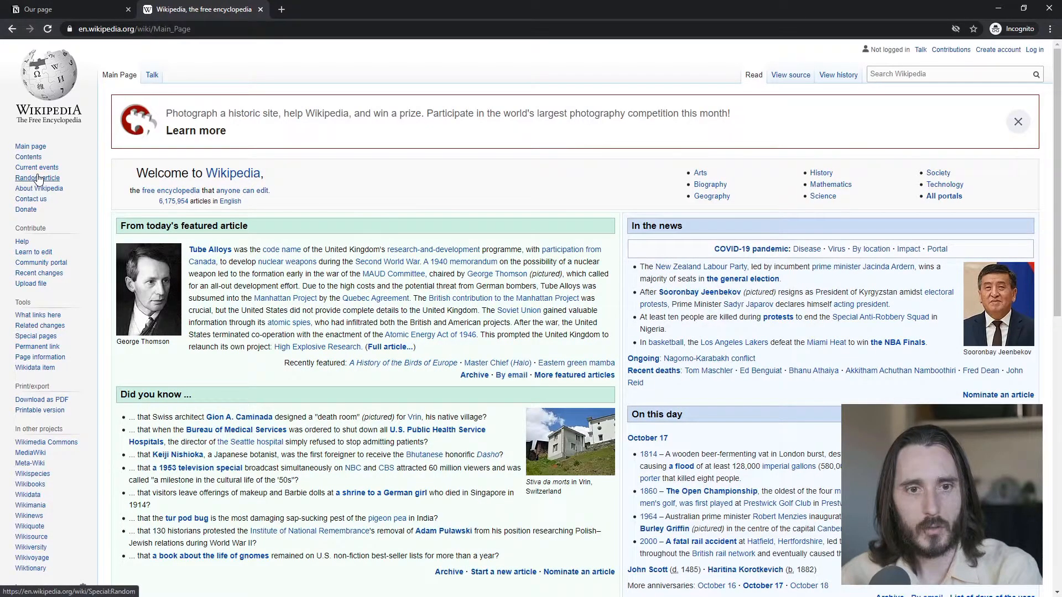
click(38, 178)
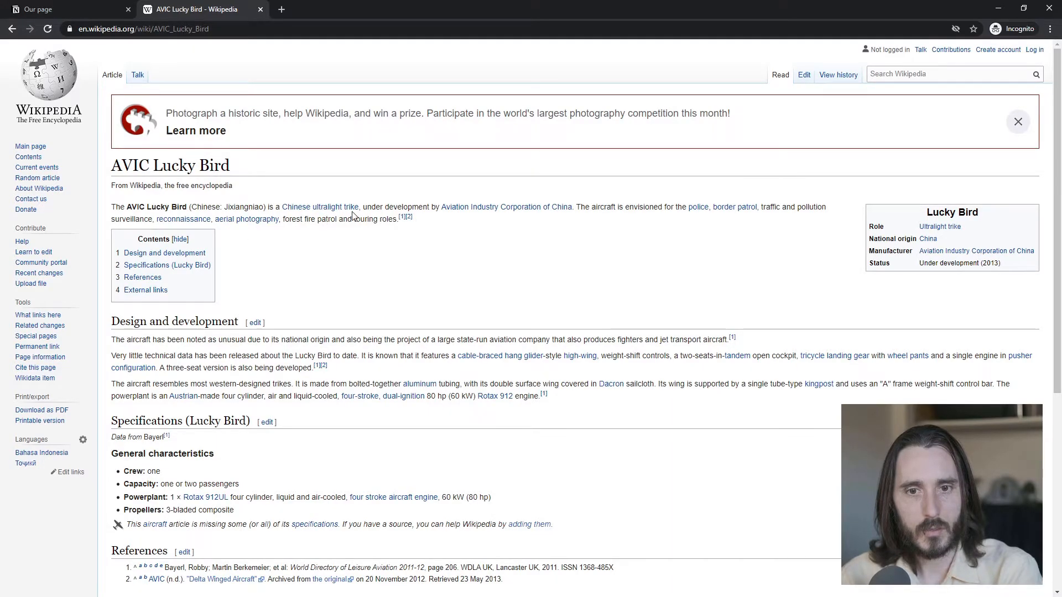
Step: Copy the web address of the AVIC Lucky Bird article
click(198, 27)
right_click(199, 28)
key(Escape)
right_click(160, 27)
click(187, 87)
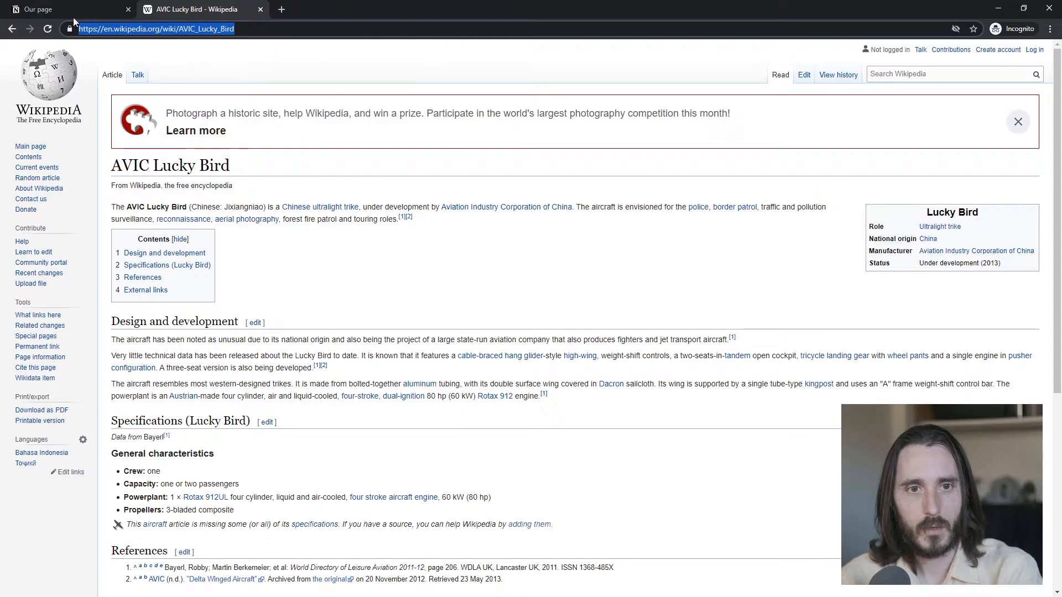
Step: Switch to Notion and paste the copied address below the Nested page link on Our page as a bookmark
click(77, 10)
click(469, 382)
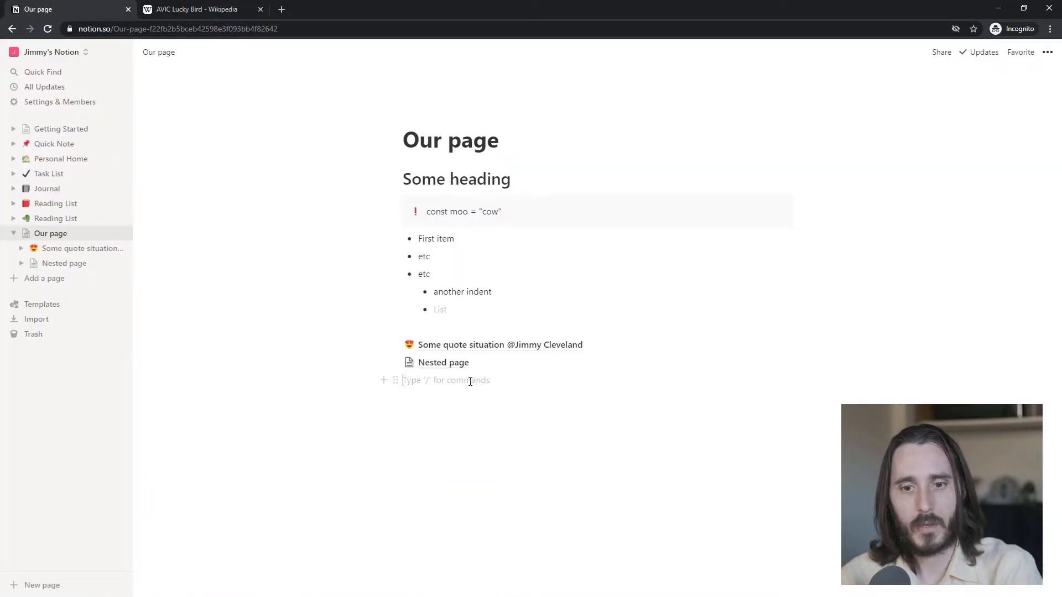
key(ctrl+v)
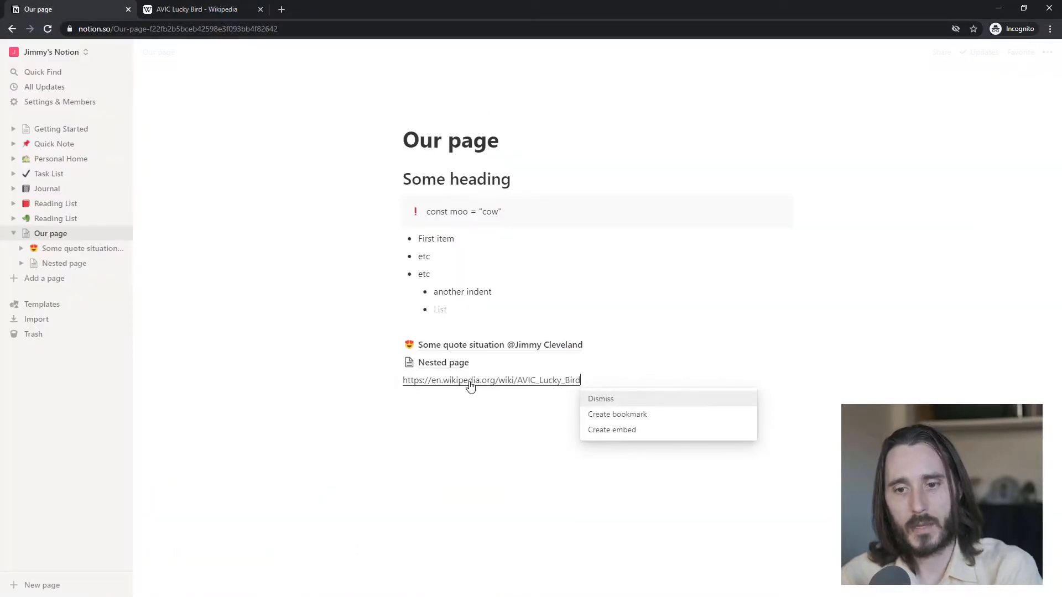
click(638, 418)
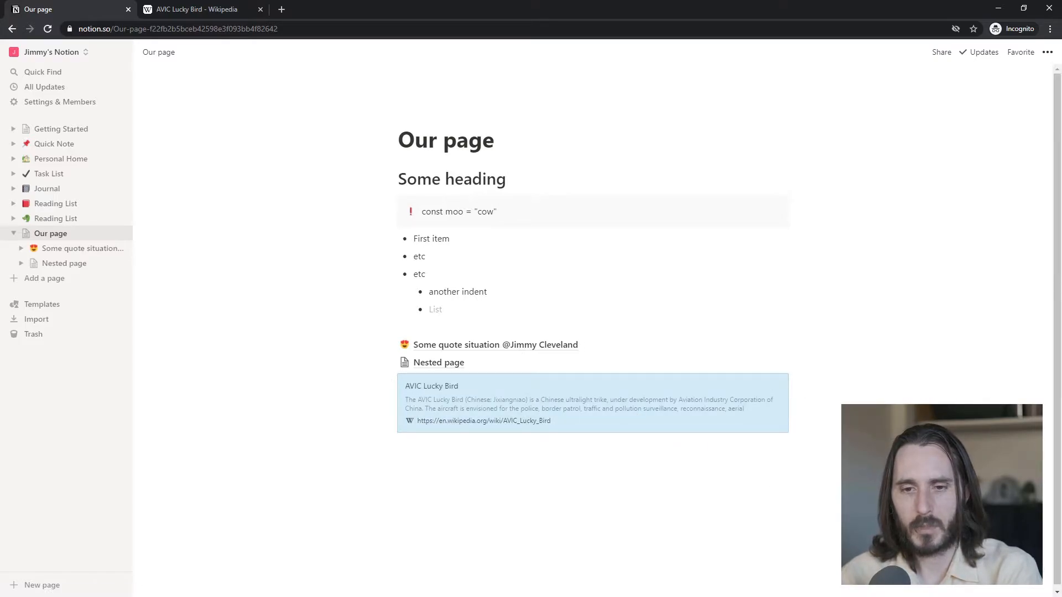
click(626, 471)
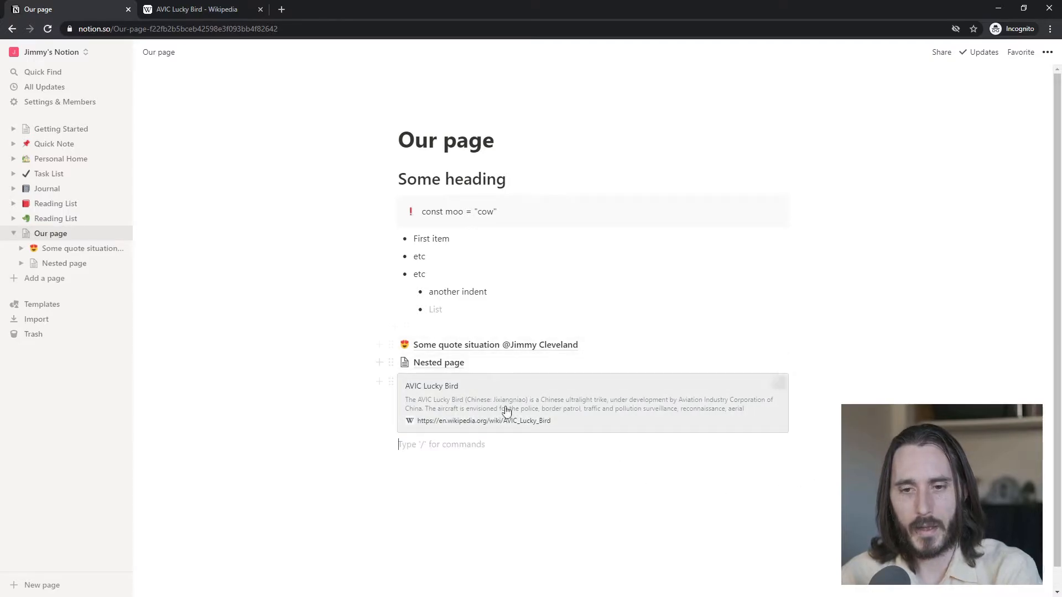
Step: Switch back to Wikipedia, load random articles until Fitchia nutans opens, and copy its web address
click(142, 19)
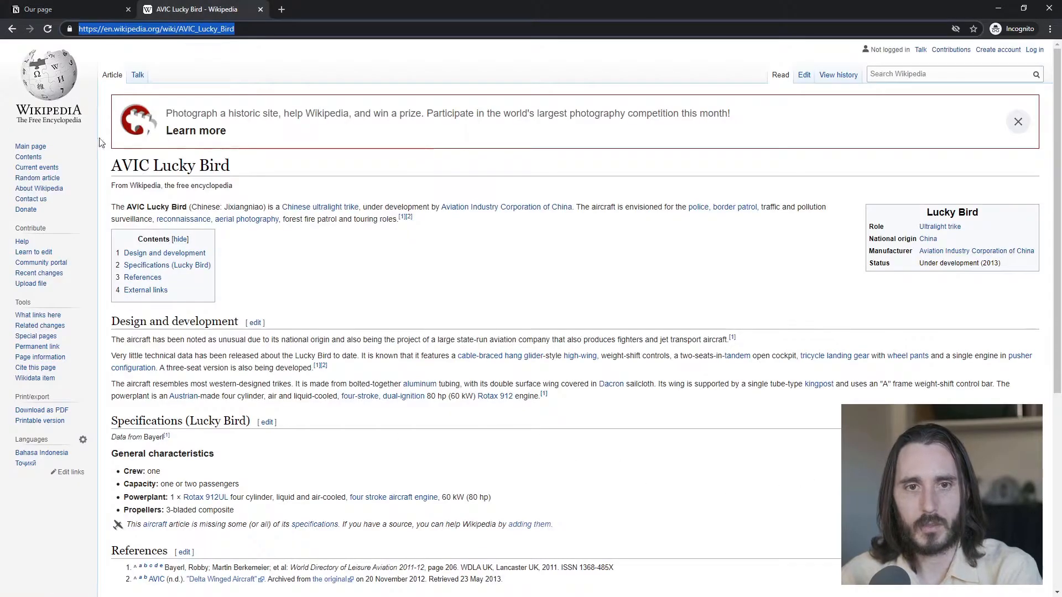
click(34, 178)
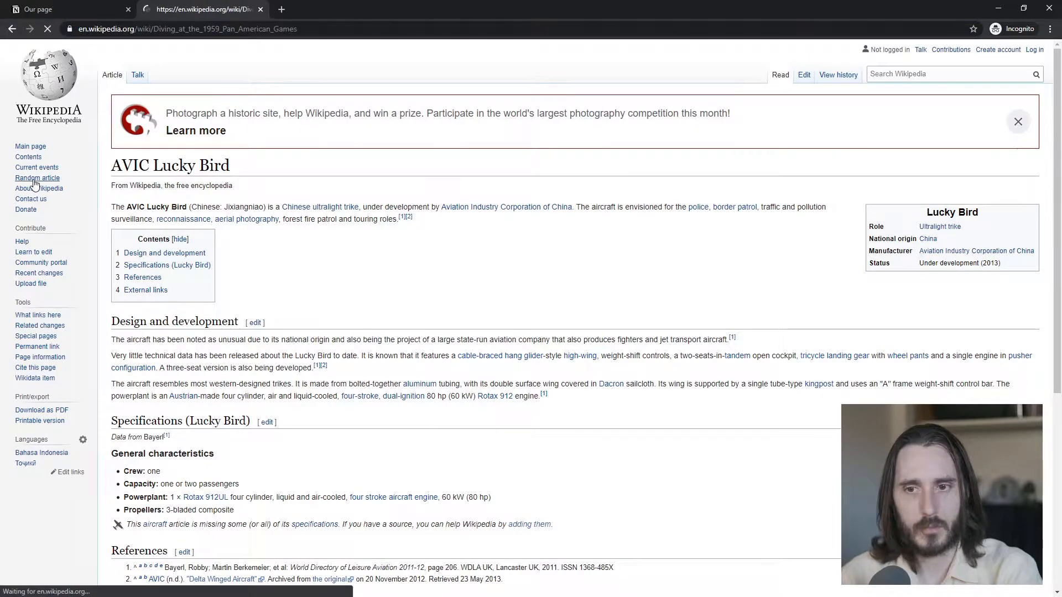
click(35, 179)
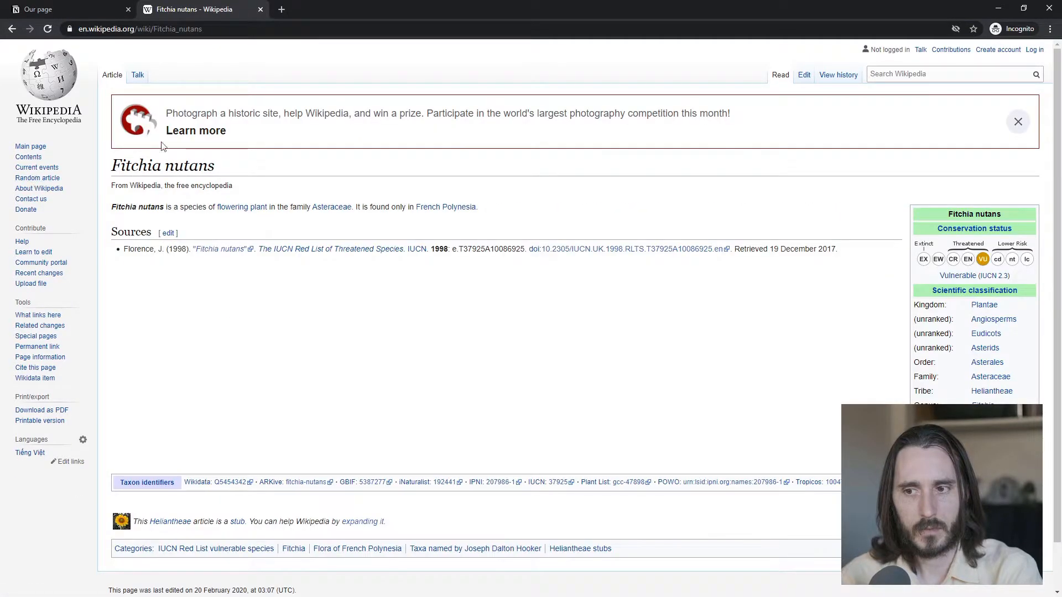
right_click(201, 32)
click(233, 92)
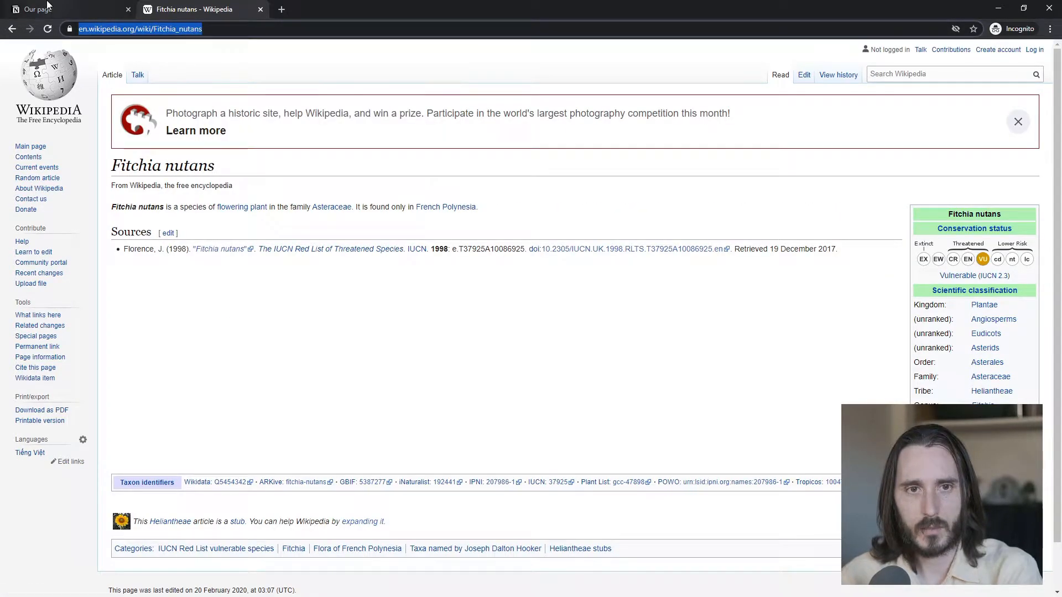
Step: Switch to Notion and paste the Fitchia nutans address below the AVIC Lucky Bird bookmark as a second bookmark
click(49, 10)
key(ctrl+v)
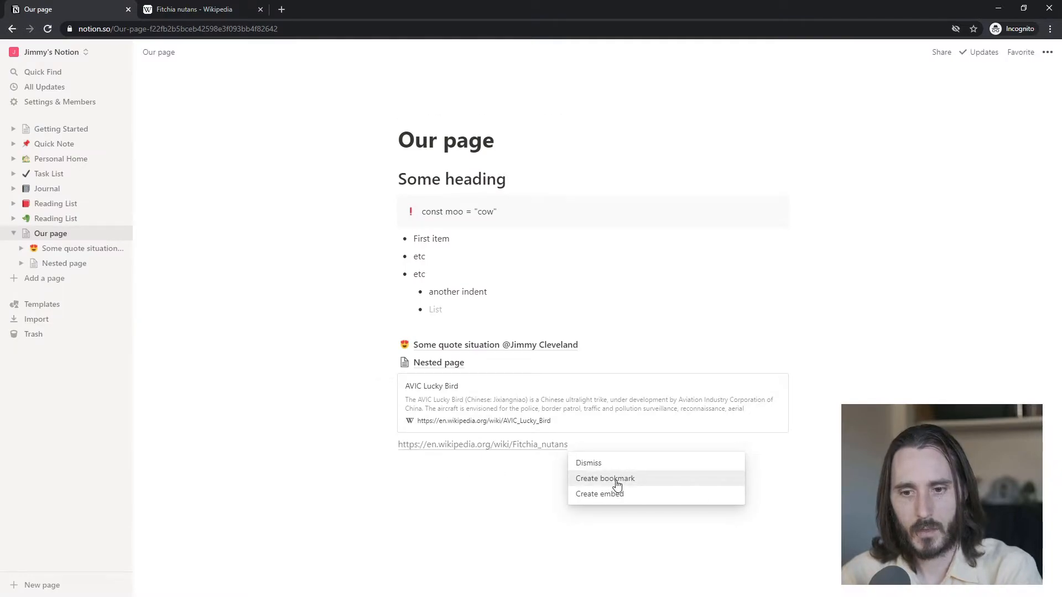
click(616, 478)
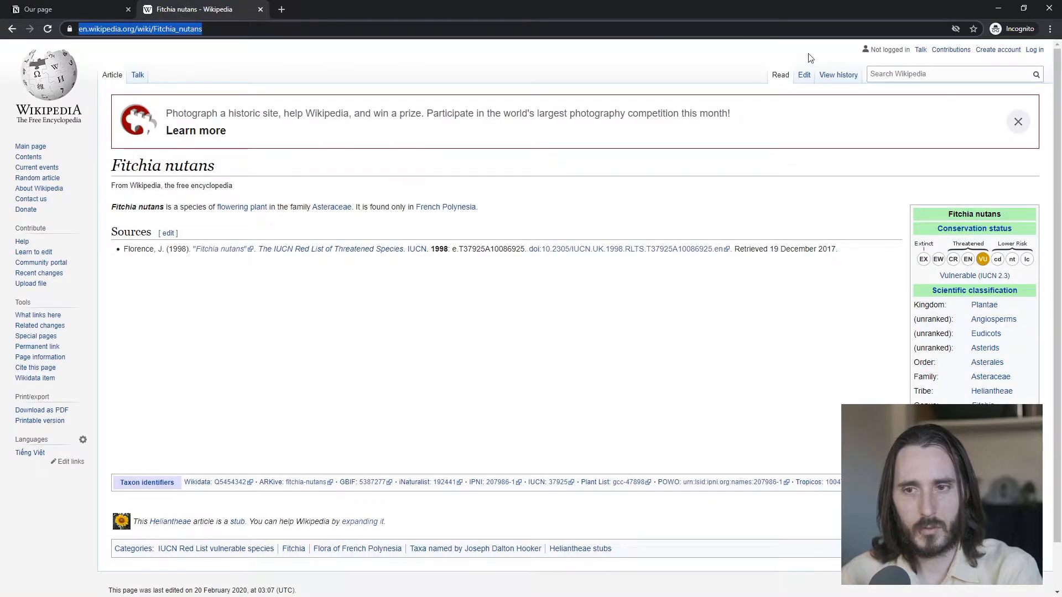
Step: Search Wikipedia for the Bridge article and copy its web address
click(921, 74)
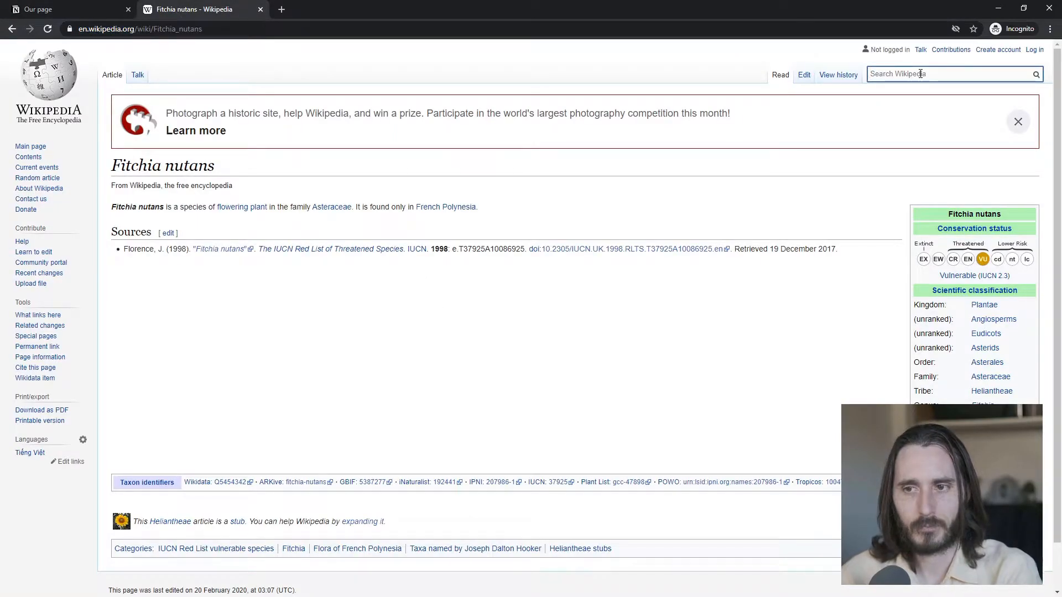
text(bridg)
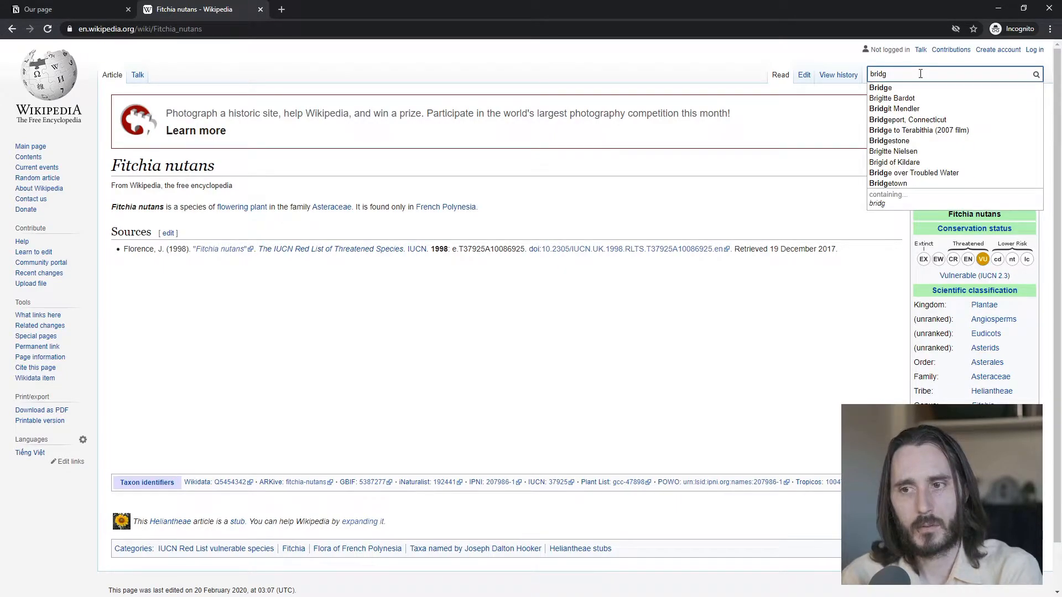
text(e)
key(Return)
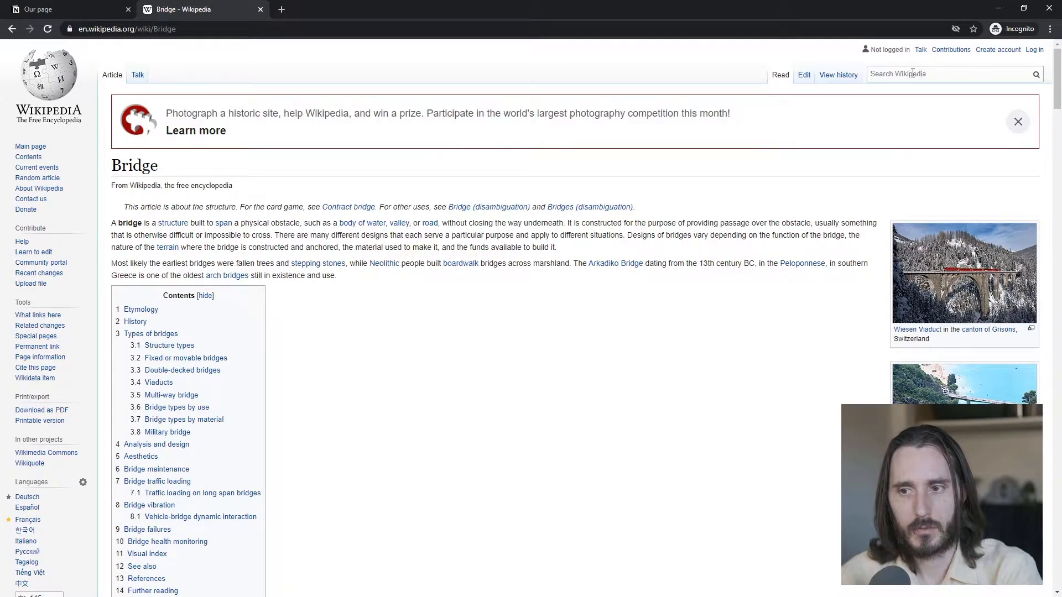
click(176, 28)
right_click(176, 26)
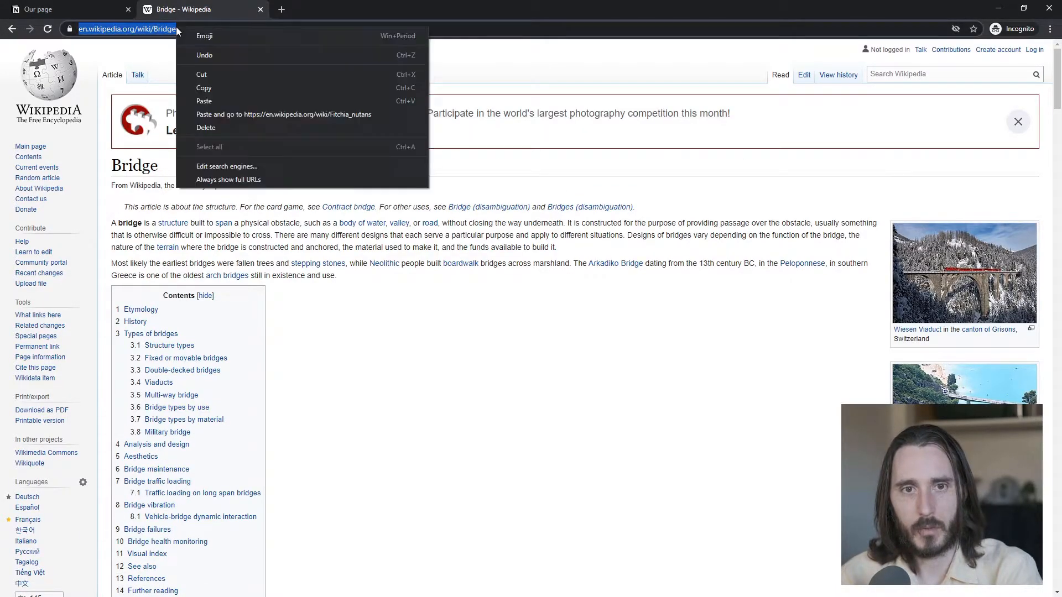
click(214, 86)
Step: Switch to Notion and paste the Bridge address below the Fitchia nutans bookmark as a third bookmark
click(66, 8)
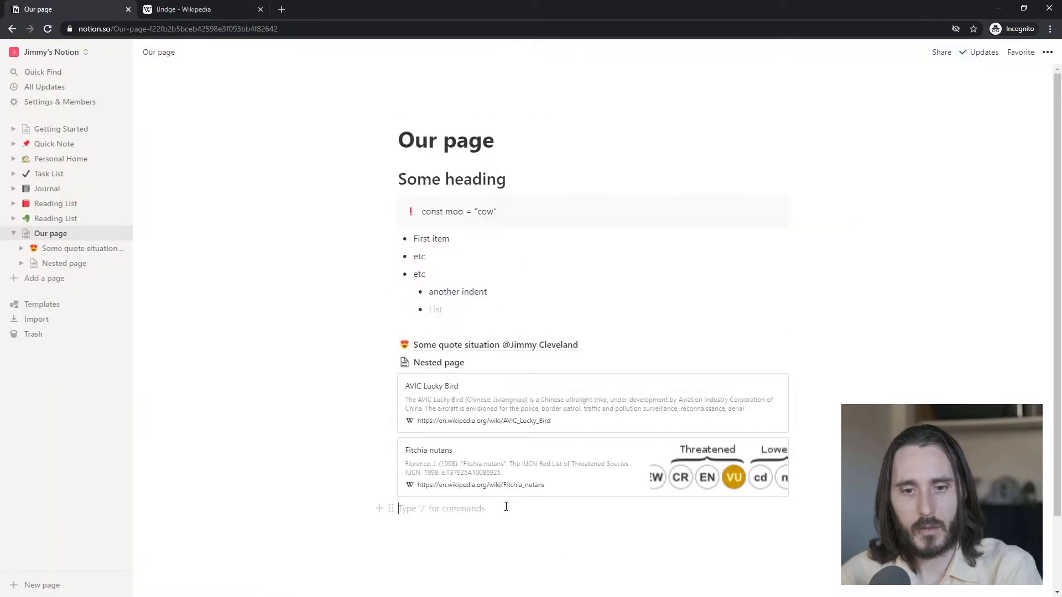
key(ctrl+v)
click(592, 546)
scroll(830, 382, down, 2)
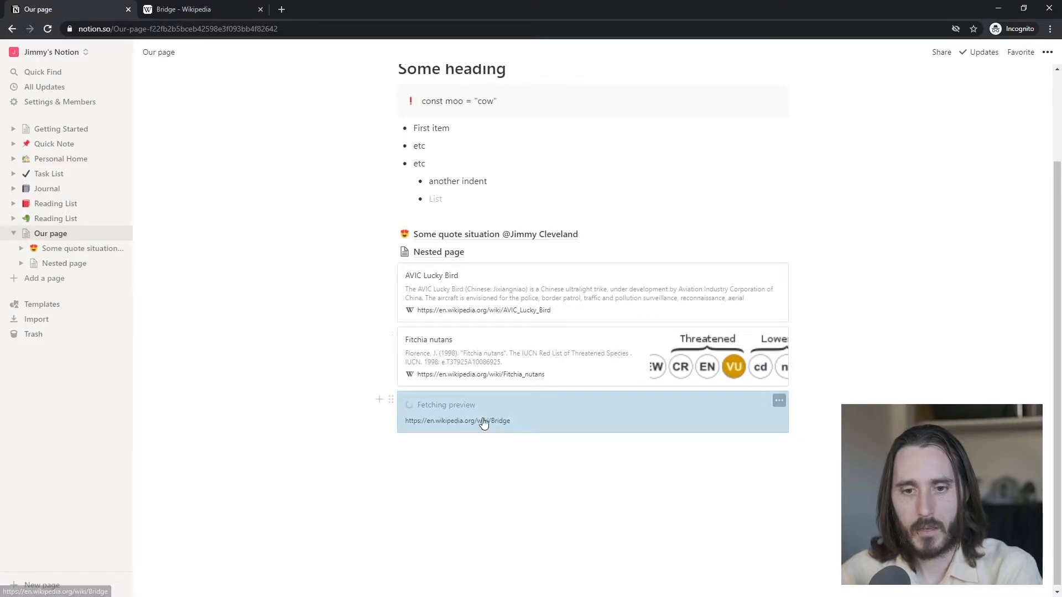
click(711, 474)
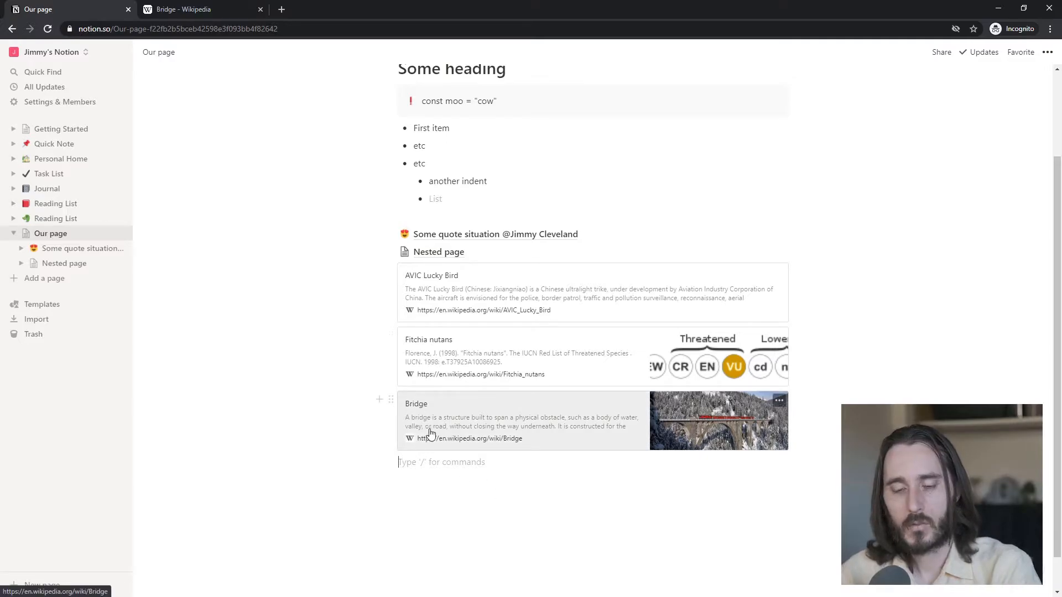
drag(391, 396, 416, 399)
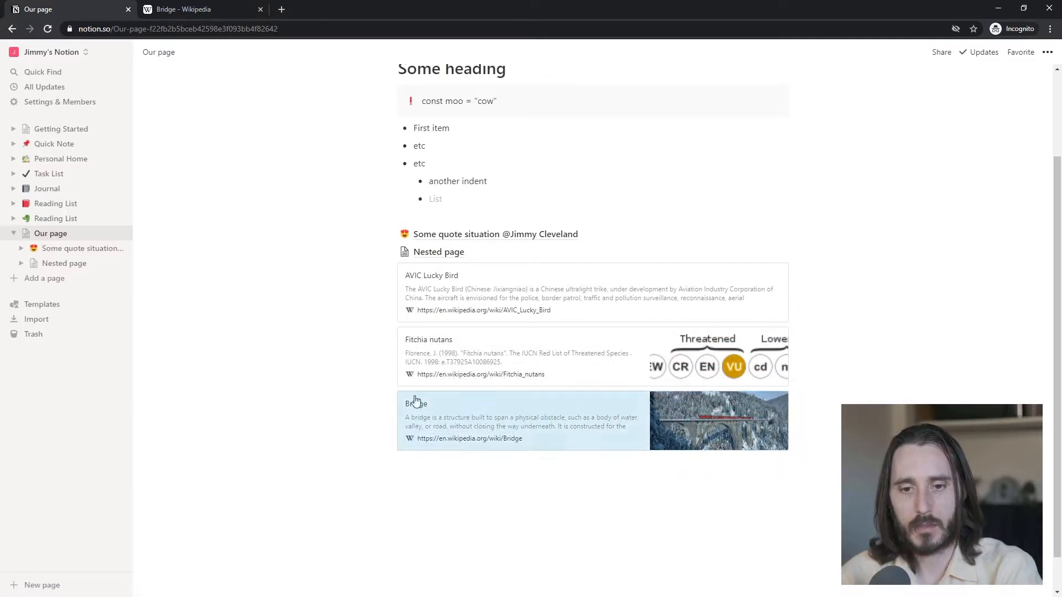
click(451, 453)
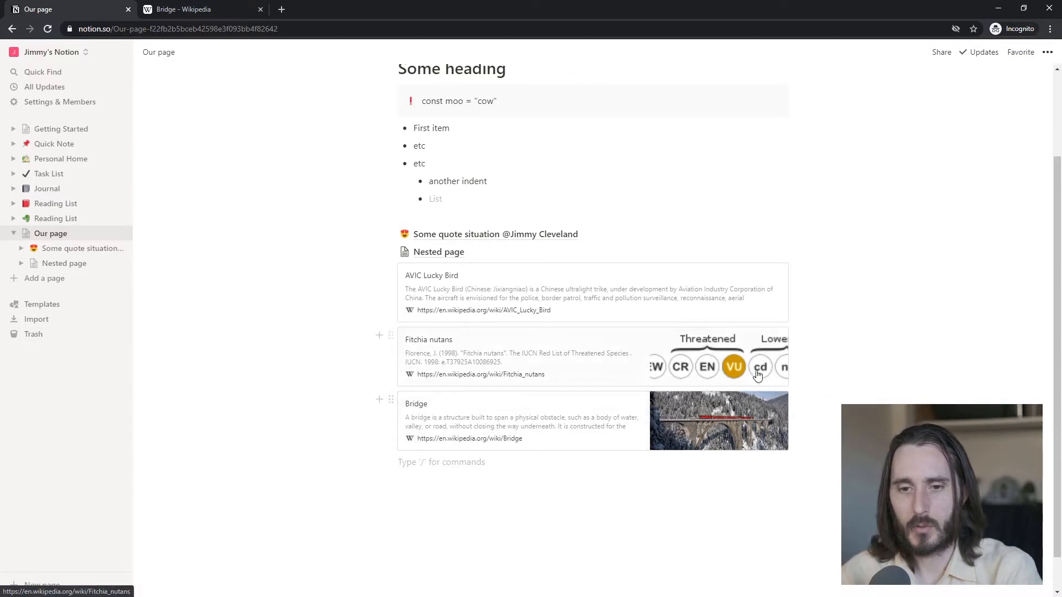
Step: Delete the AVIC Lucky Bird bookmark from Our page
click(780, 340)
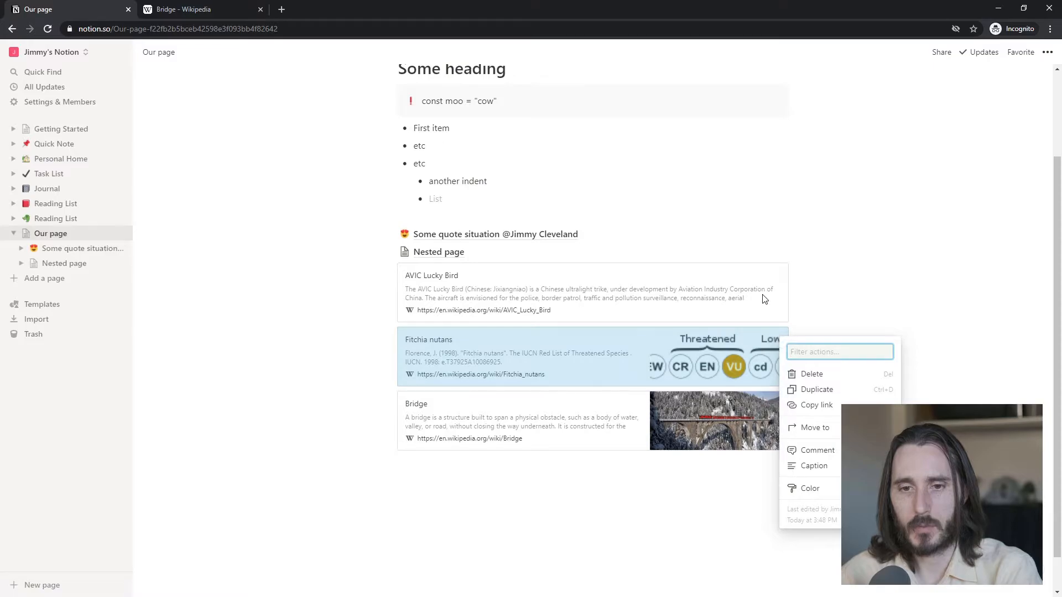
key(Escape)
click(781, 276)
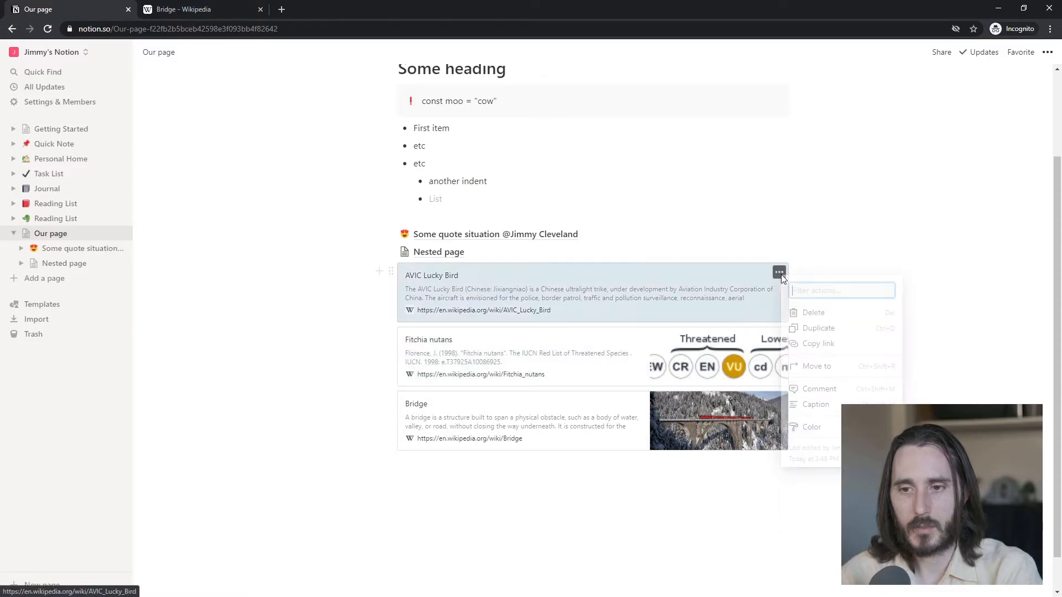
click(811, 313)
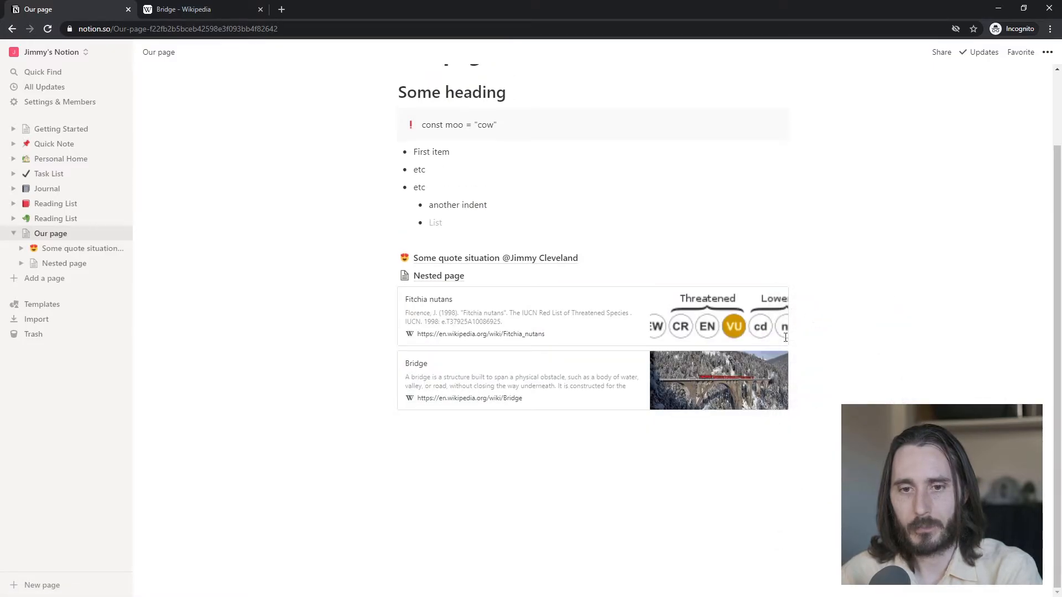
Step: Try placing the Bridge bookmark in a column beside the Fitchia nutans bookmark, and undo the move
drag(391, 359, 810, 310)
click(664, 437)
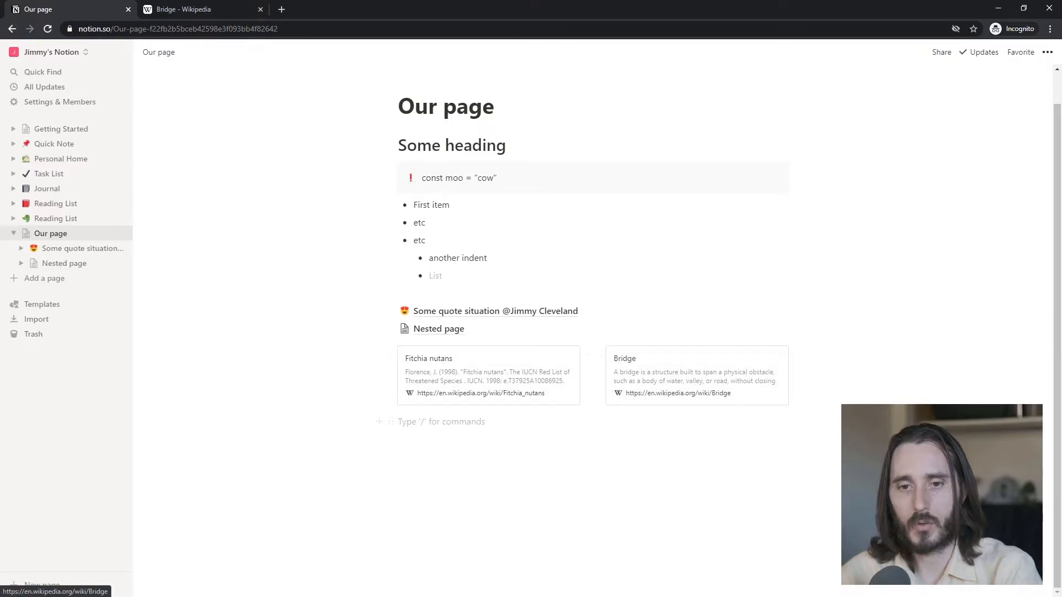
key(ctrl+z)
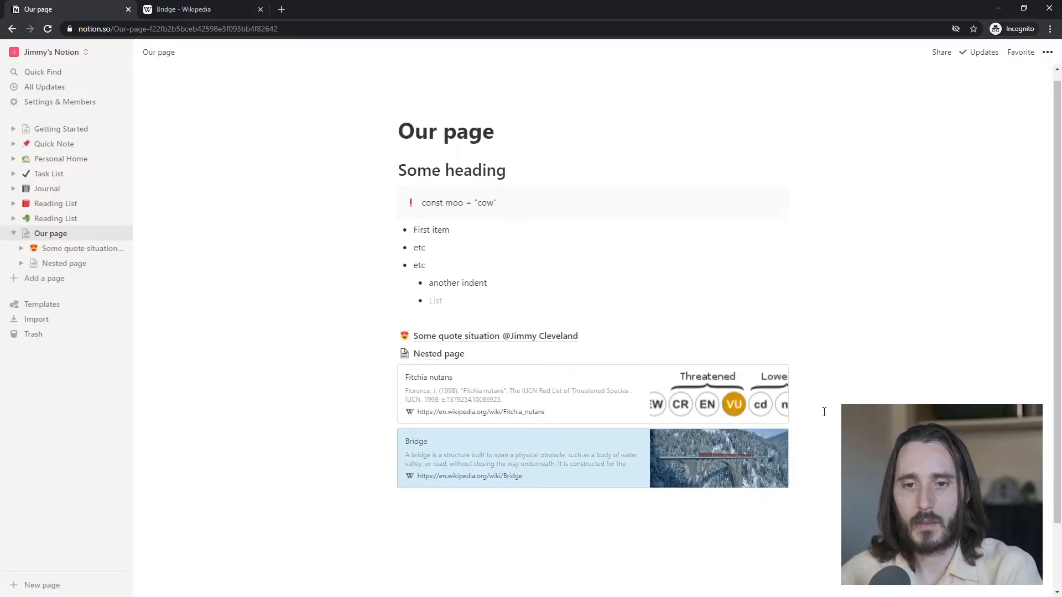
click(490, 524)
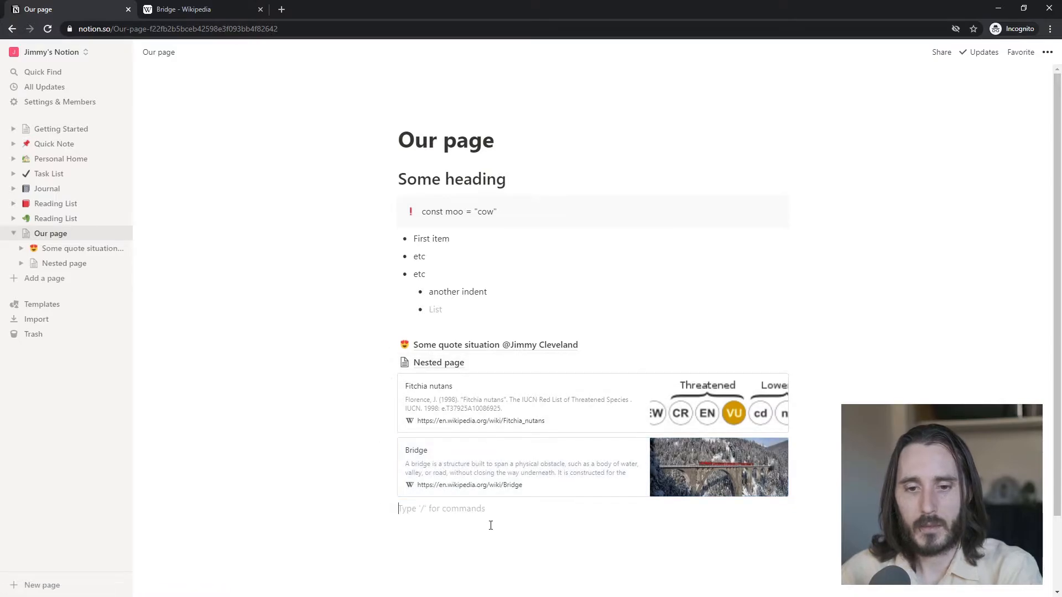
text(/)
key(BackSpace)
key(BackSpace)
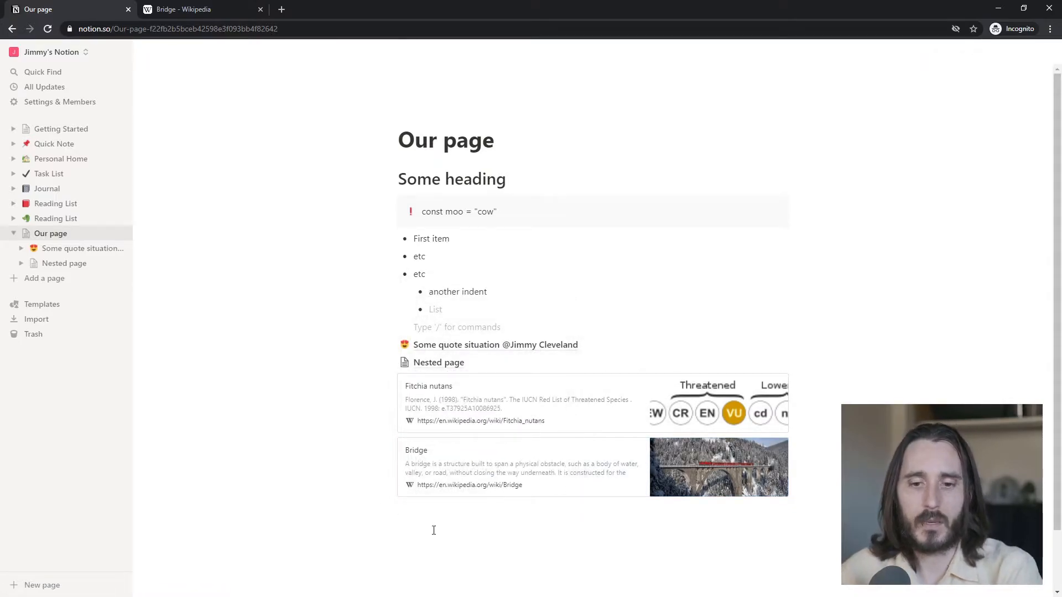
scroll(498, 398, down, 2)
click(480, 440)
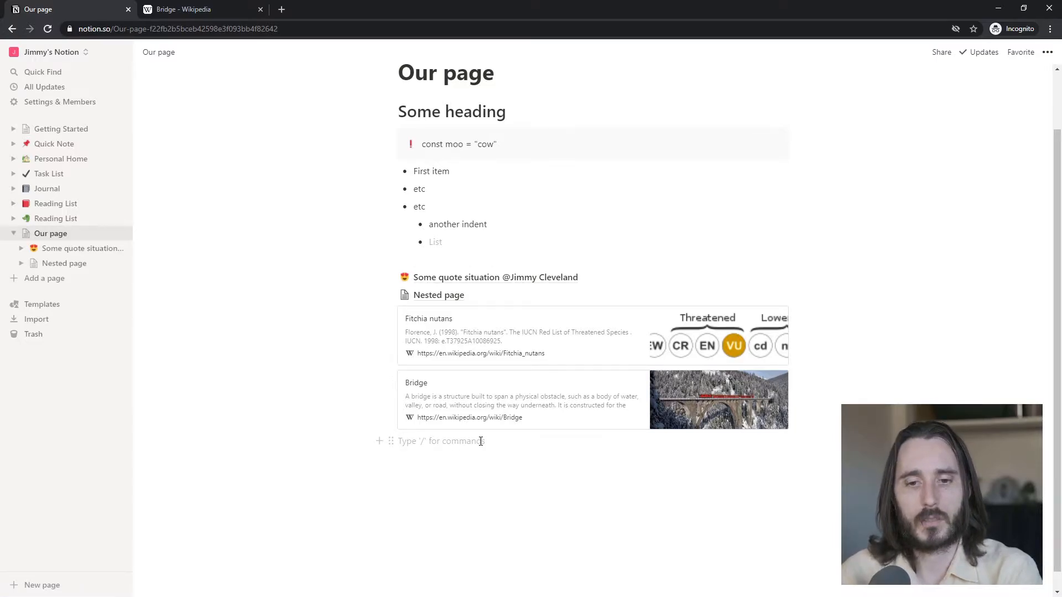
text(/)
key(Down)
key(Down)
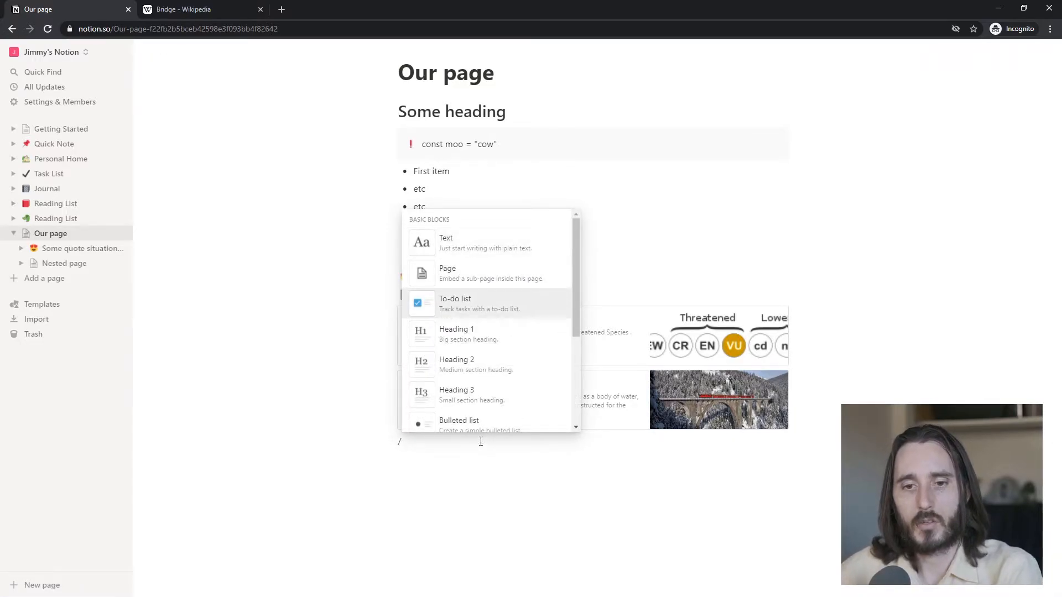
key(Return)
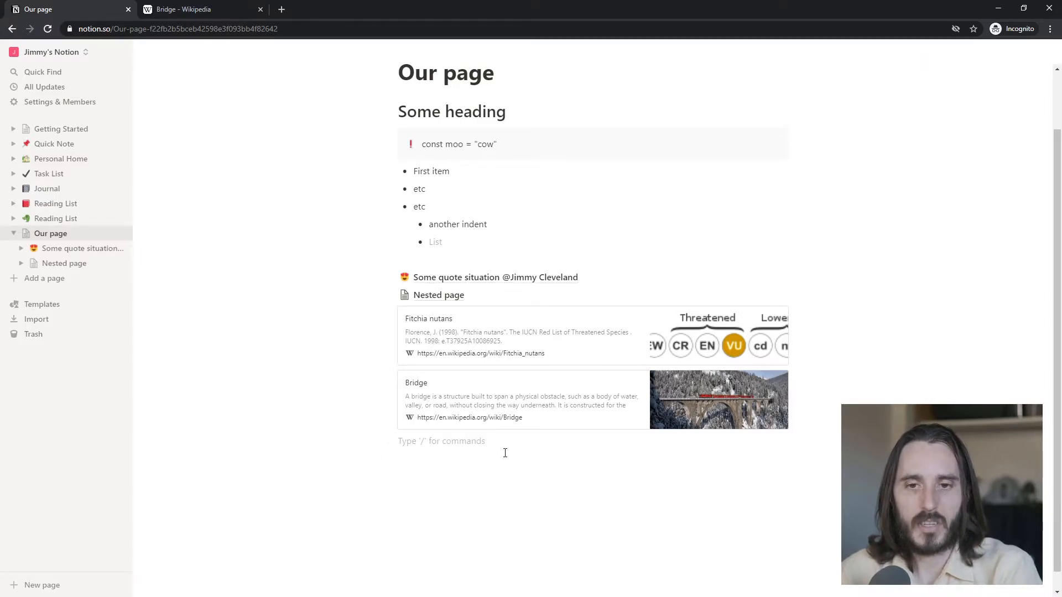
Step: Examine the available block types below the Bridge bookmark, from basic and inline blocks through databases, media and embeds to advanced blocks
text(/)
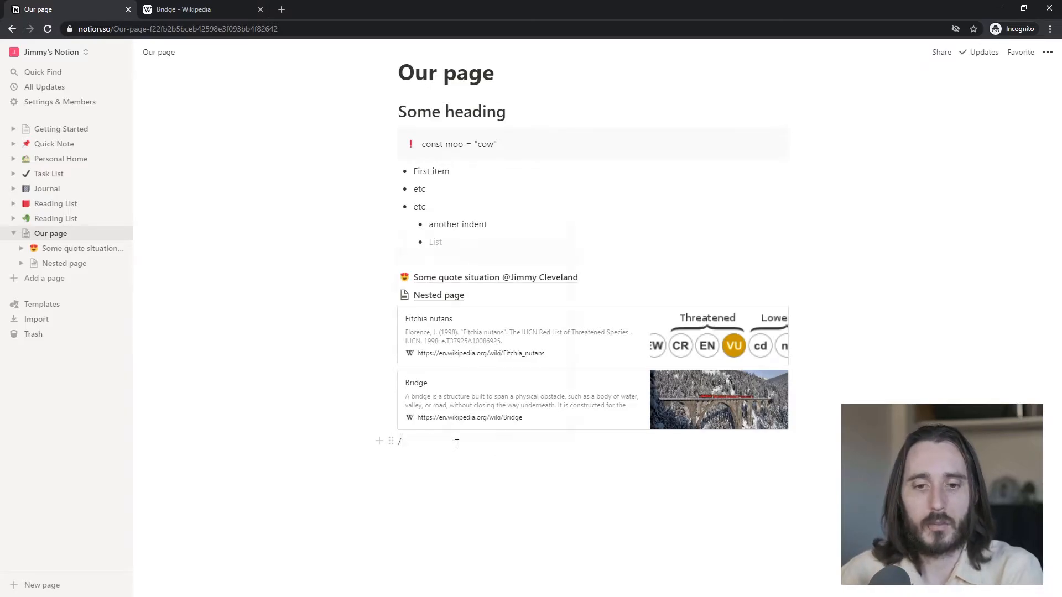
scroll(492, 313, down, 3)
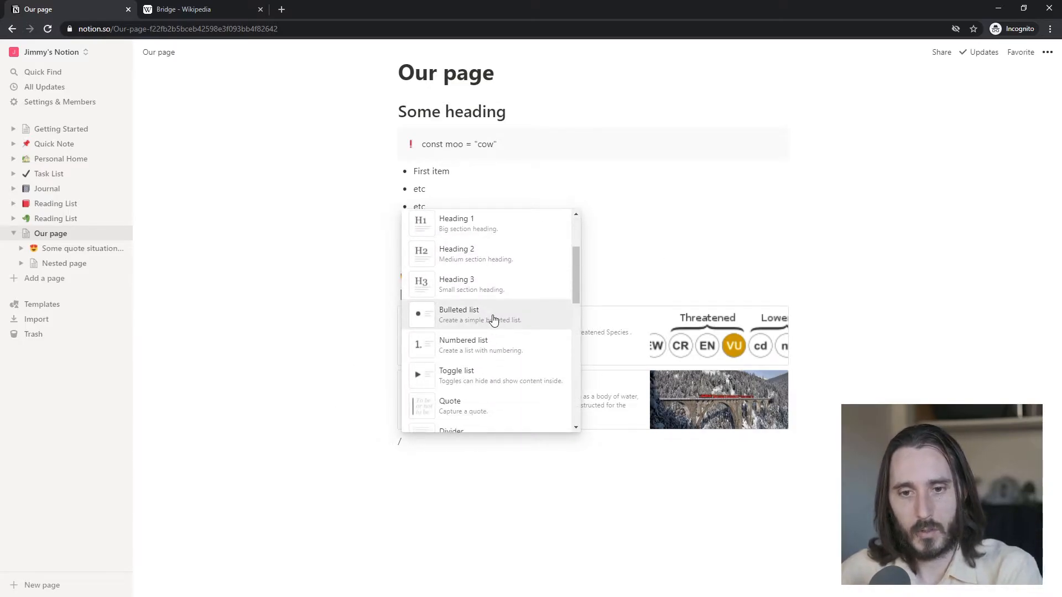
scroll(513, 330, down, 2)
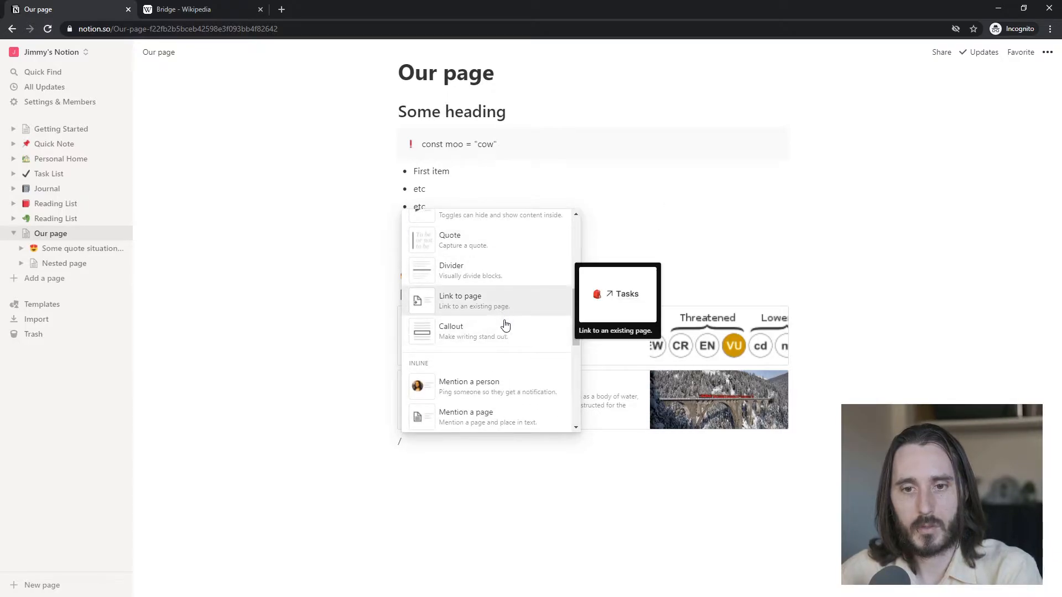
scroll(506, 296, down, 2)
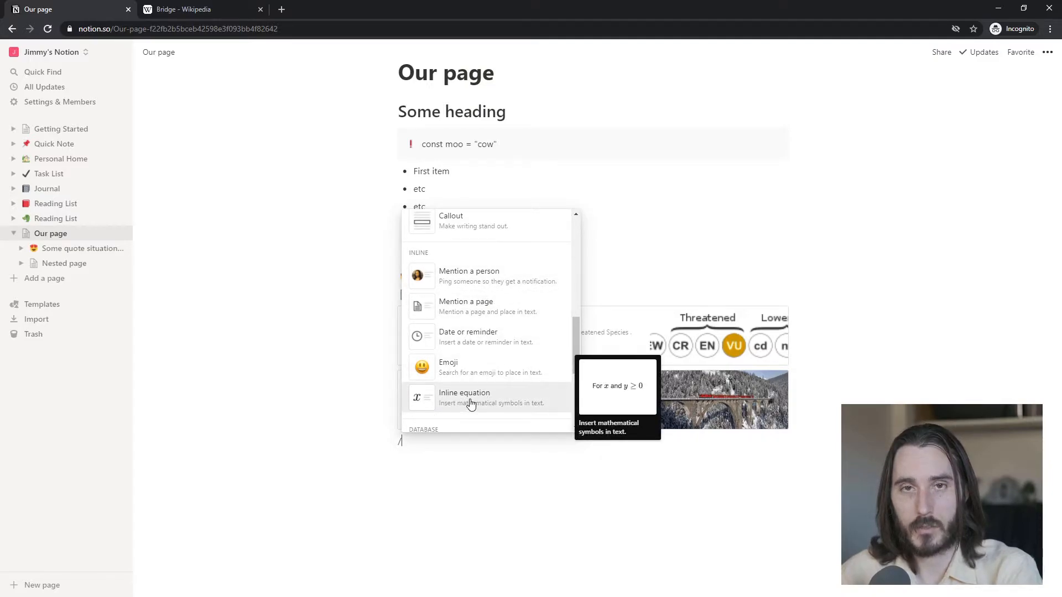
scroll(512, 310, down, 3)
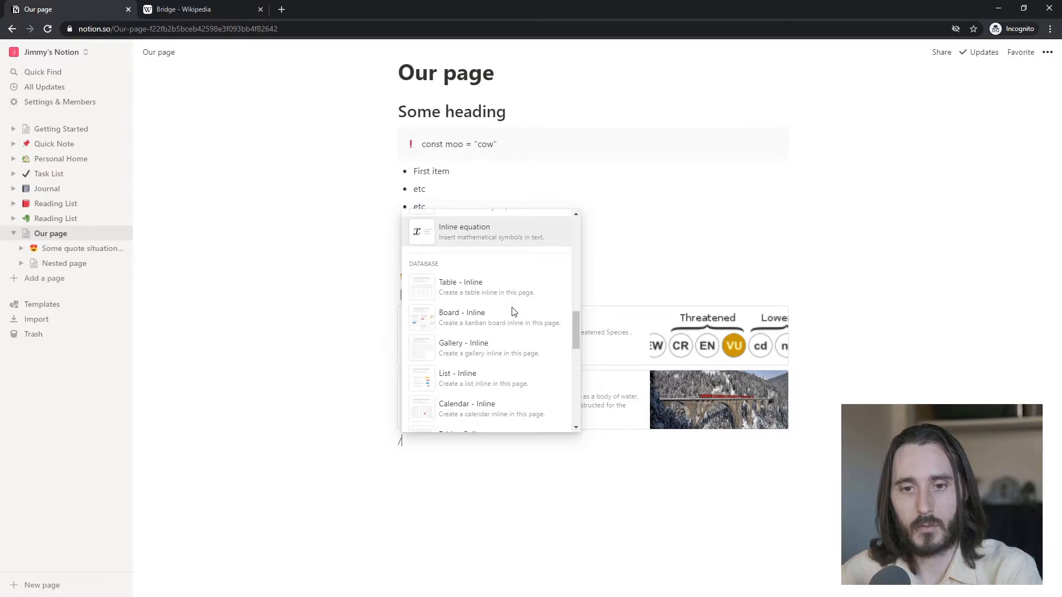
scroll(512, 313, up, 1)
scroll(518, 313, down, 4)
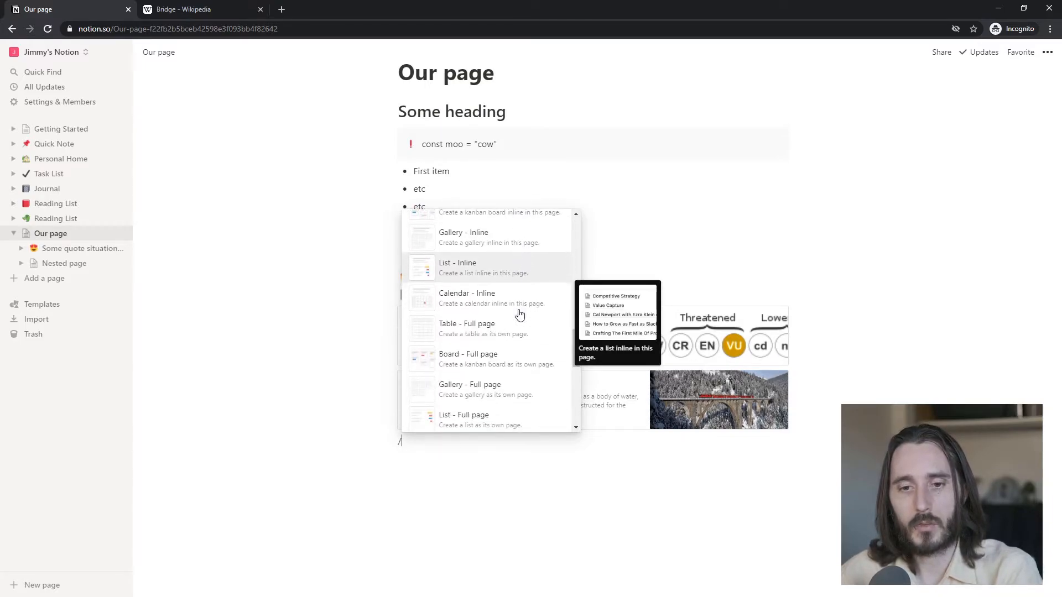
scroll(493, 415, down, 5)
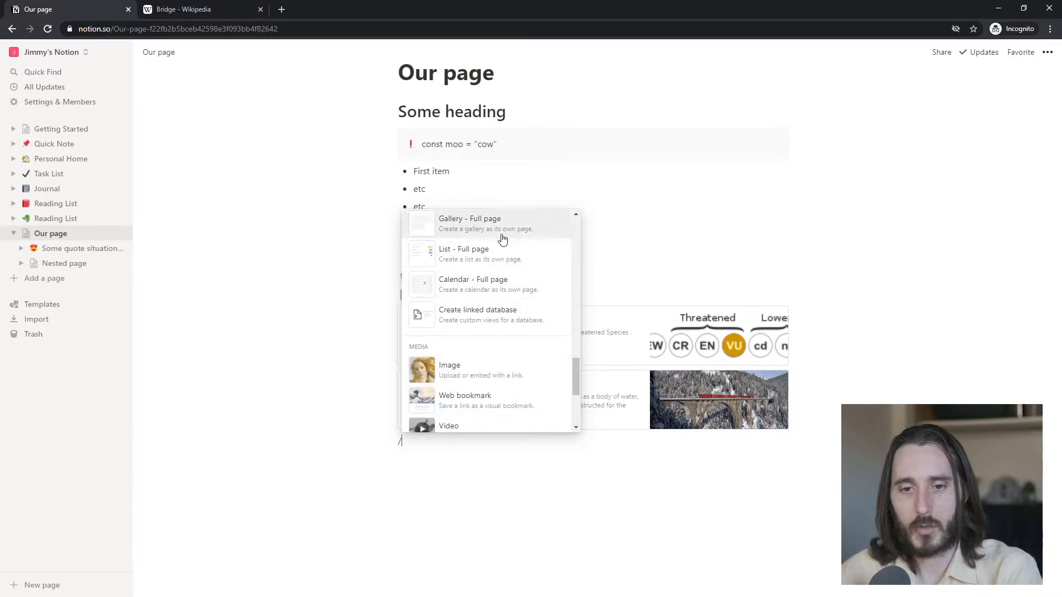
scroll(512, 318, down, 3)
scroll(508, 310, up, 1)
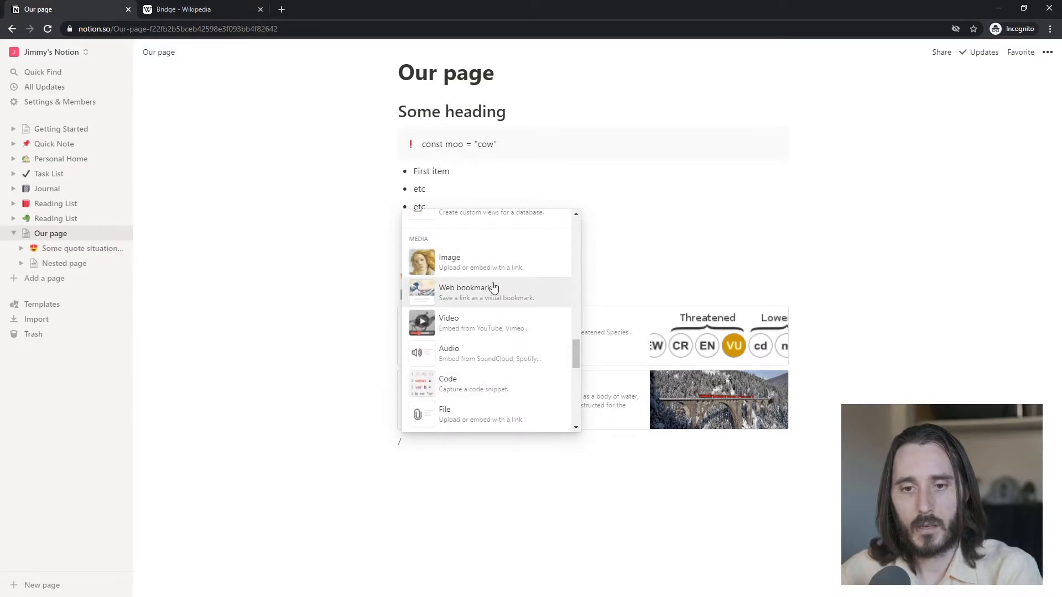
scroll(495, 360, down, 5)
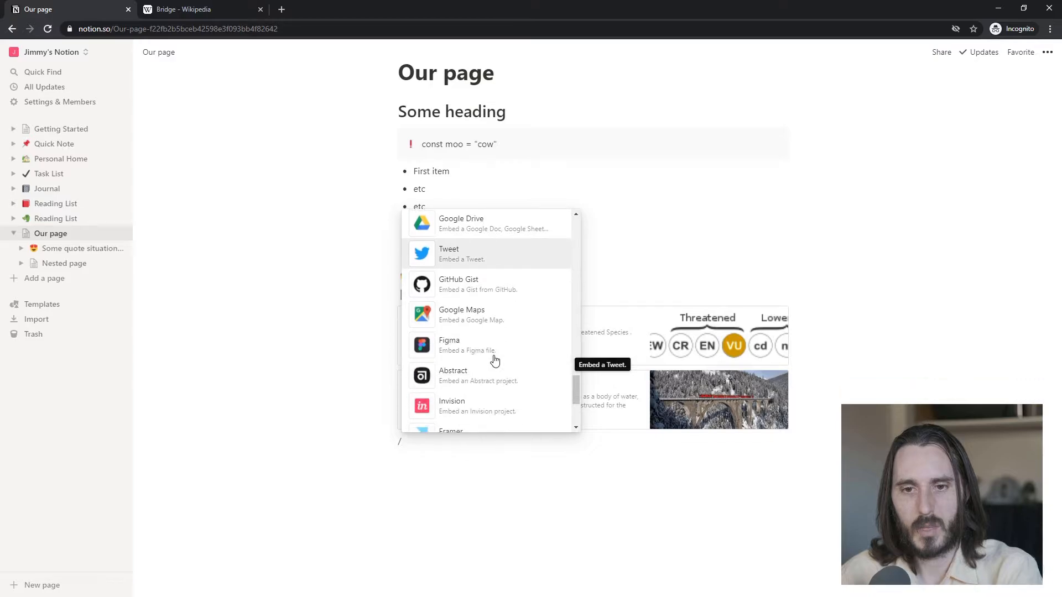
scroll(495, 360, up, 2)
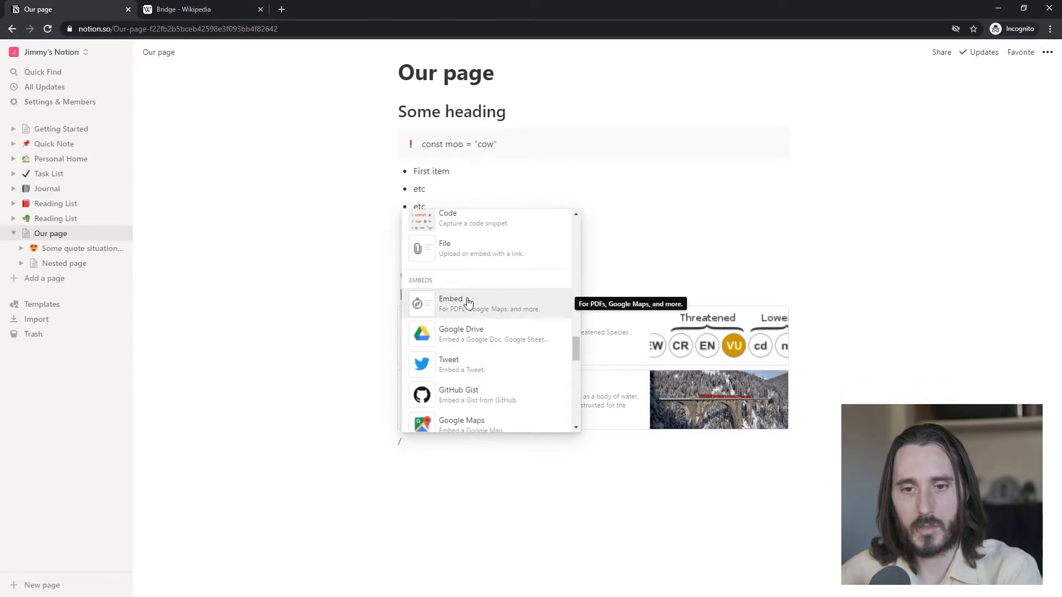
scroll(494, 327, down, 1)
scroll(497, 283, down, 3)
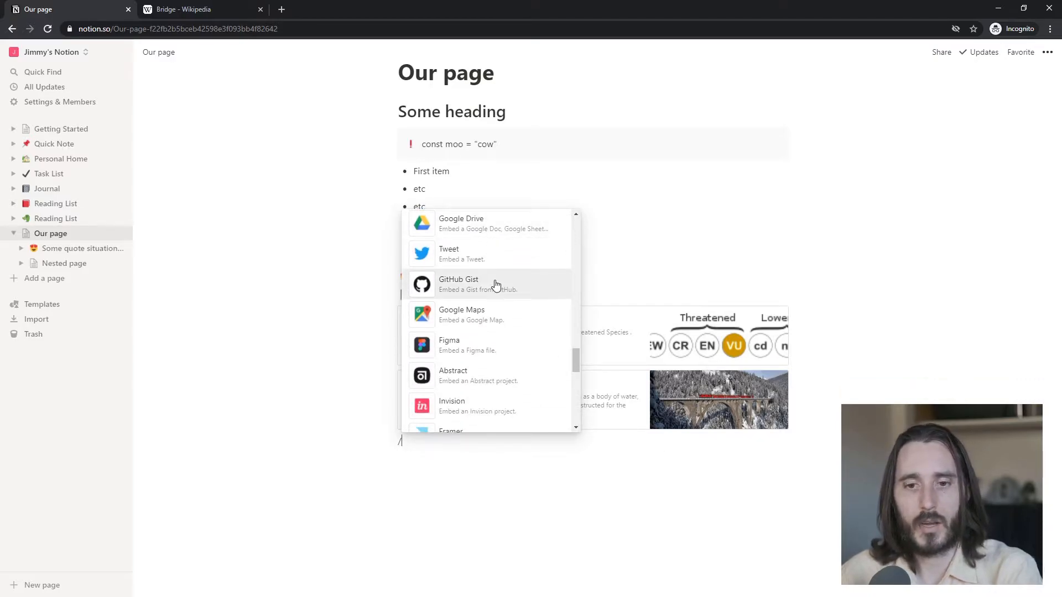
scroll(500, 287, down, 6)
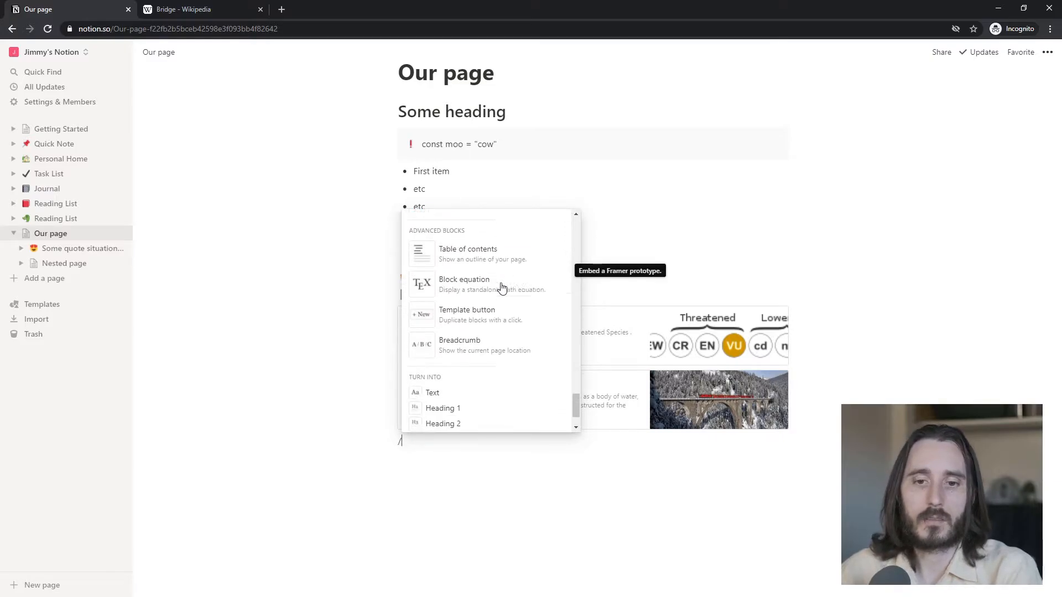
click(527, 460)
click(526, 458)
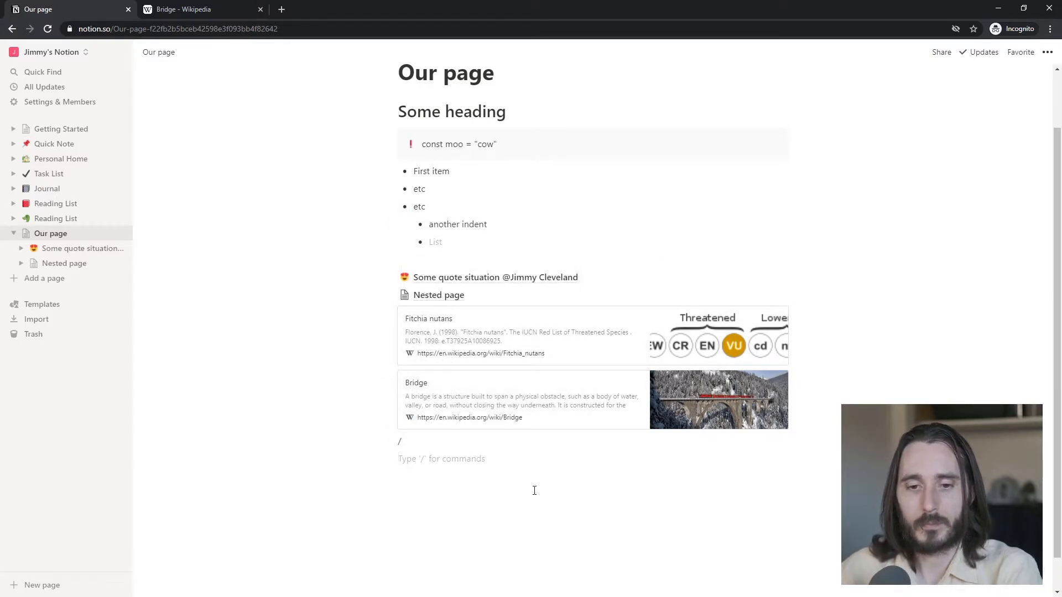
key(BackSpace)
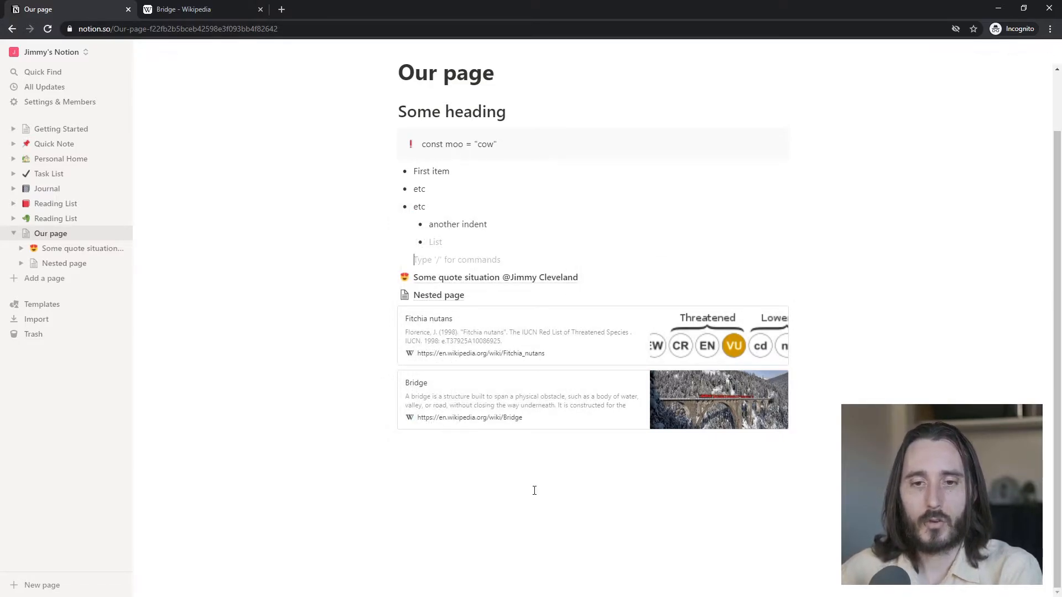
Step: Search the web for landscapes in a new browser tab, replace the search with unsplash, and open the Unsplash site
click(279, 9)
text(landscapes)
key(Return)
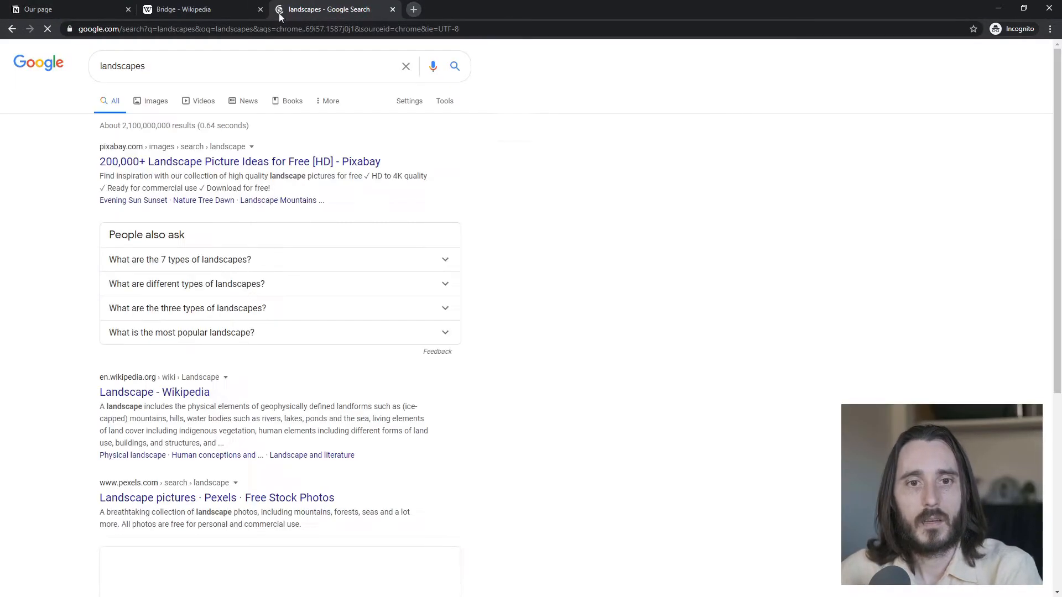
double_click(256, 72)
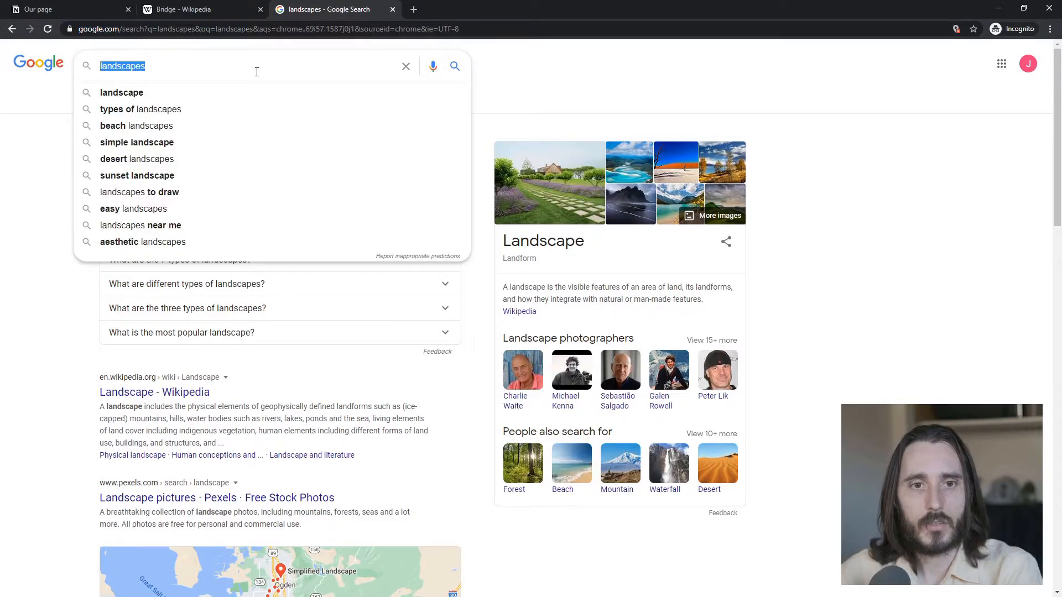
text(unsplash)
key(Return)
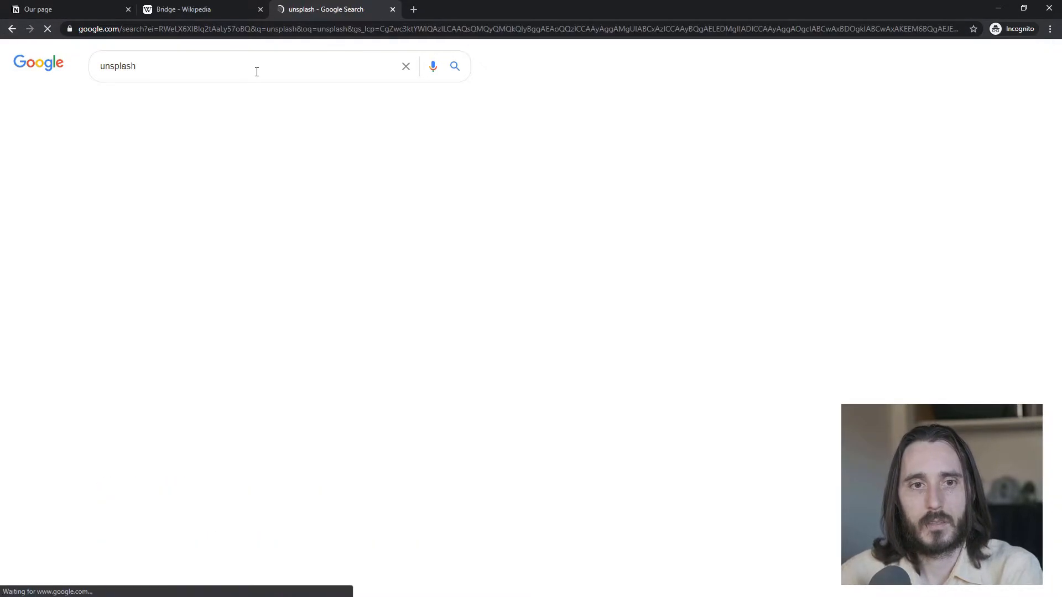
click(201, 163)
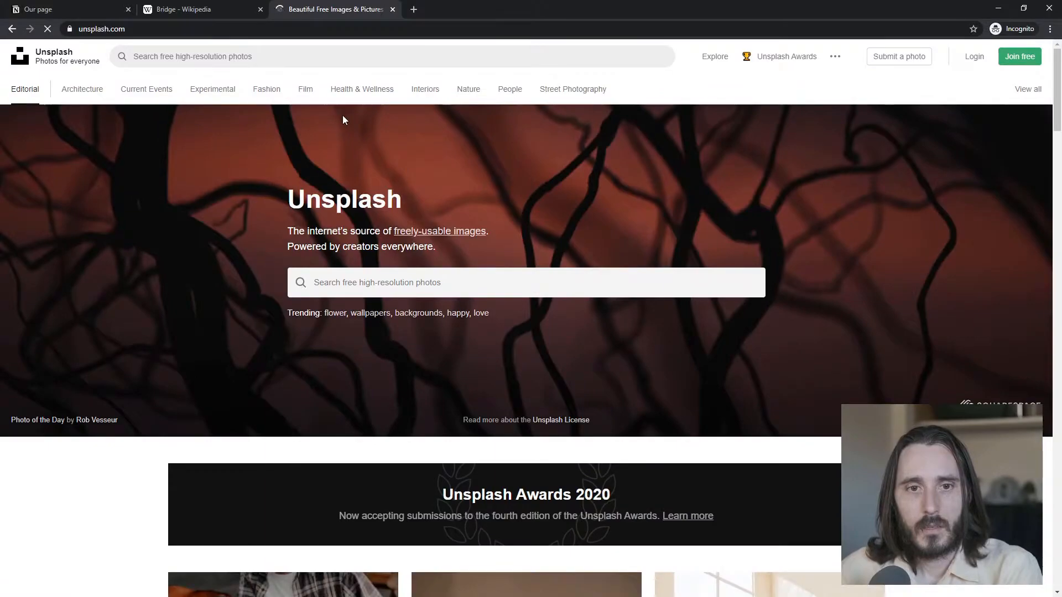
Step: Find ocean photos on Unsplash and open the picture of a breaking blue wave under a cloudy sky
scroll(510, 249, down, 15)
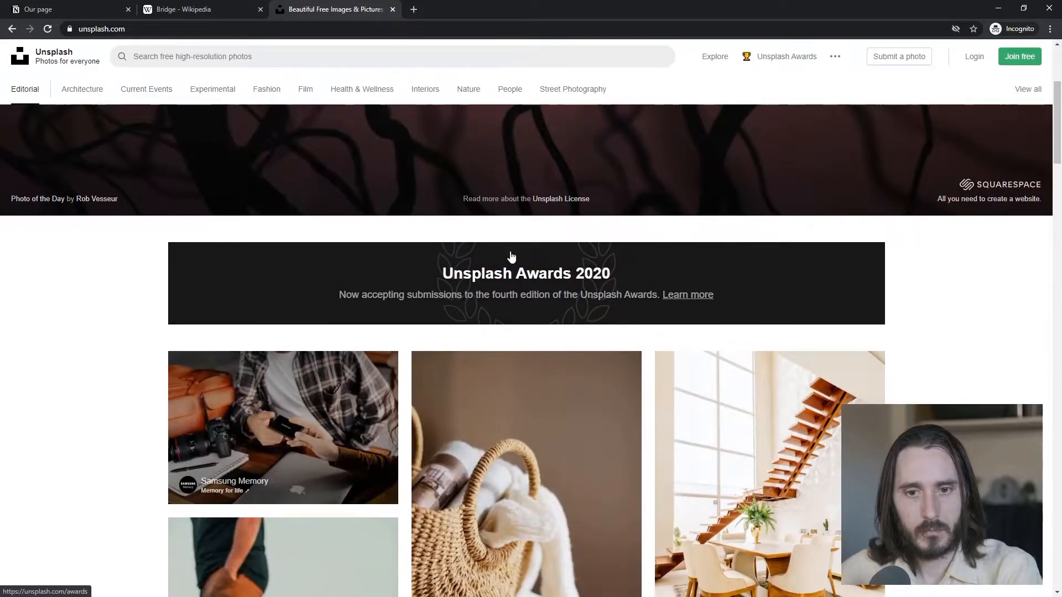
scroll(509, 247, down, 15)
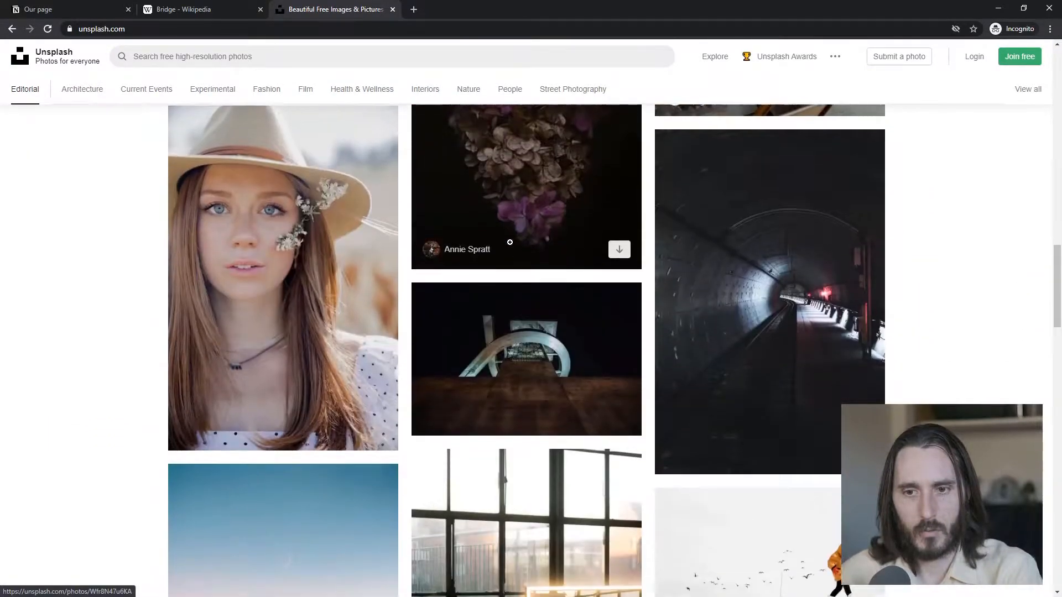
scroll(515, 239, up, 5)
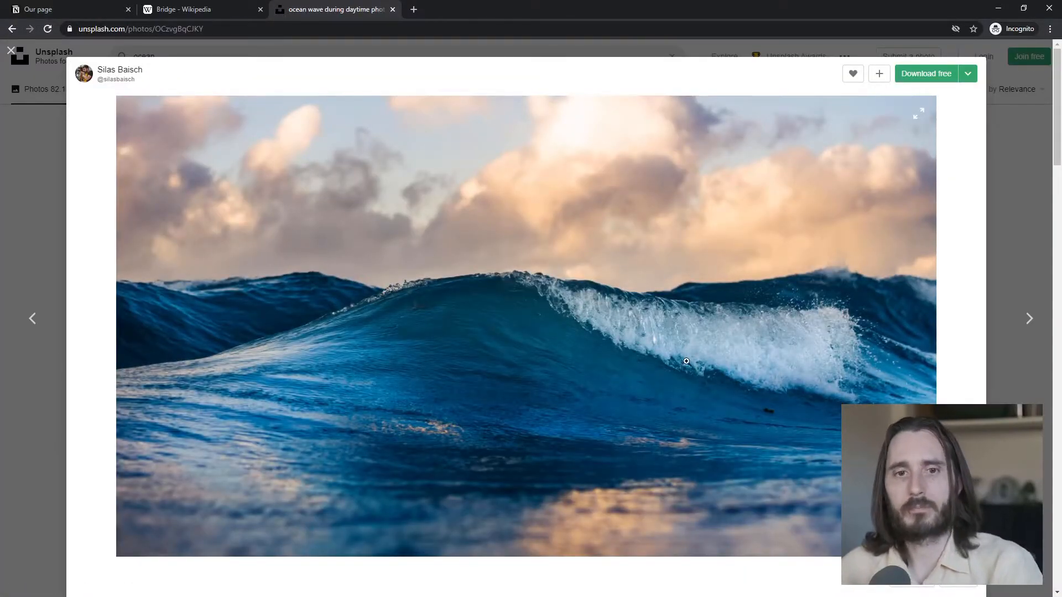
Step: Examine the ocean wave photo's page on Unsplash and the download sizes offered for it
scroll(700, 348, down, 3)
scroll(708, 335, up, 3)
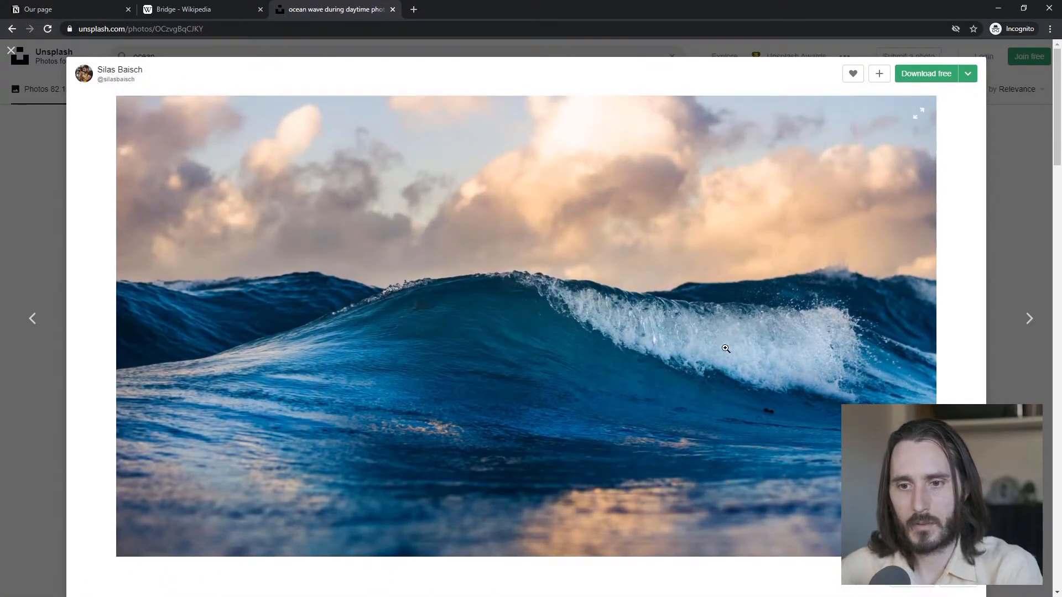
scroll(730, 344, down, 2)
scroll(749, 345, up, 1)
scroll(763, 346, down, 4)
scroll(856, 380, down, 1)
scroll(931, 328, up, 4)
click(968, 56)
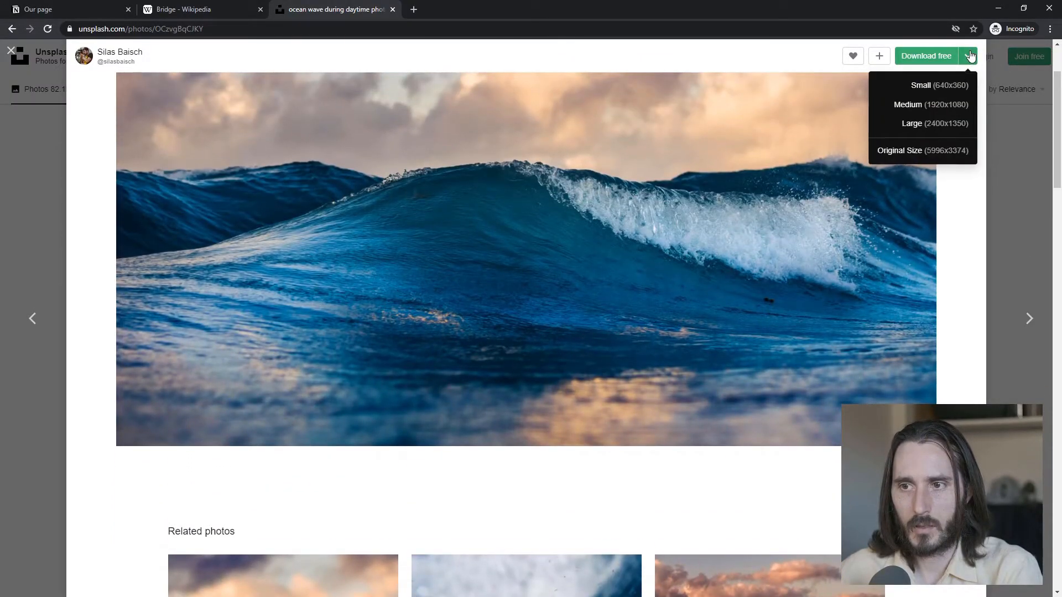
click(971, 58)
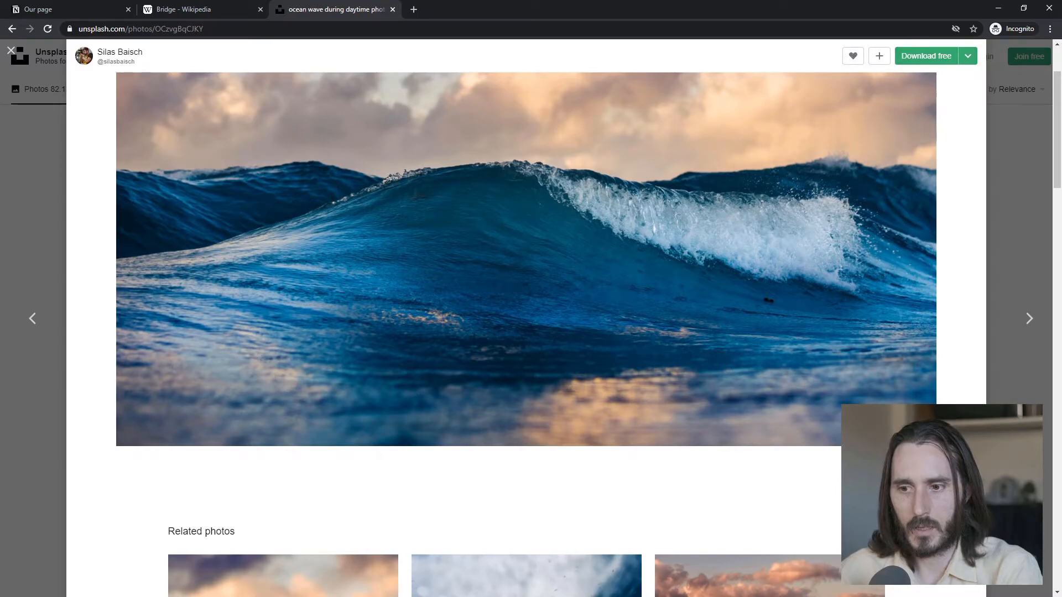
Step: Copy the share link of the ocean wave photo and close the sharing dialog
click(884, 465)
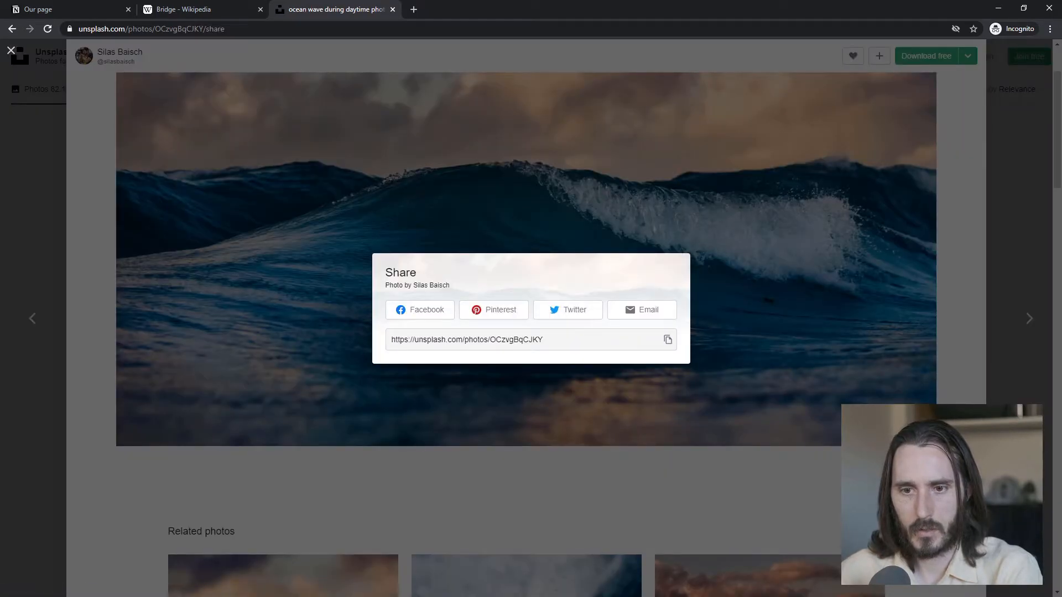
click(670, 344)
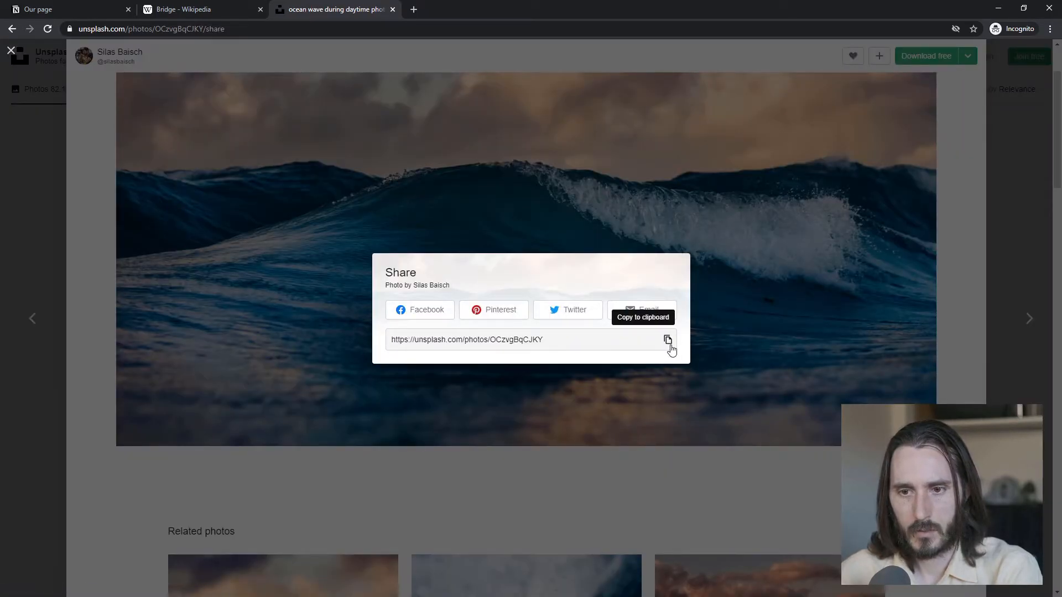
click(723, 458)
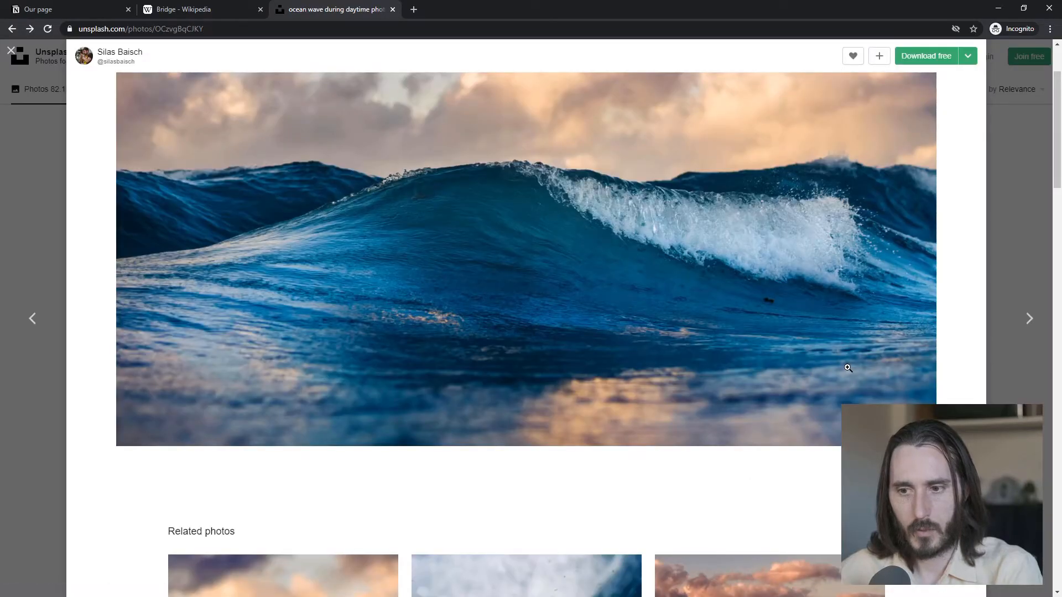
scroll(848, 367, down, 3)
scroll(884, 382, up, 1)
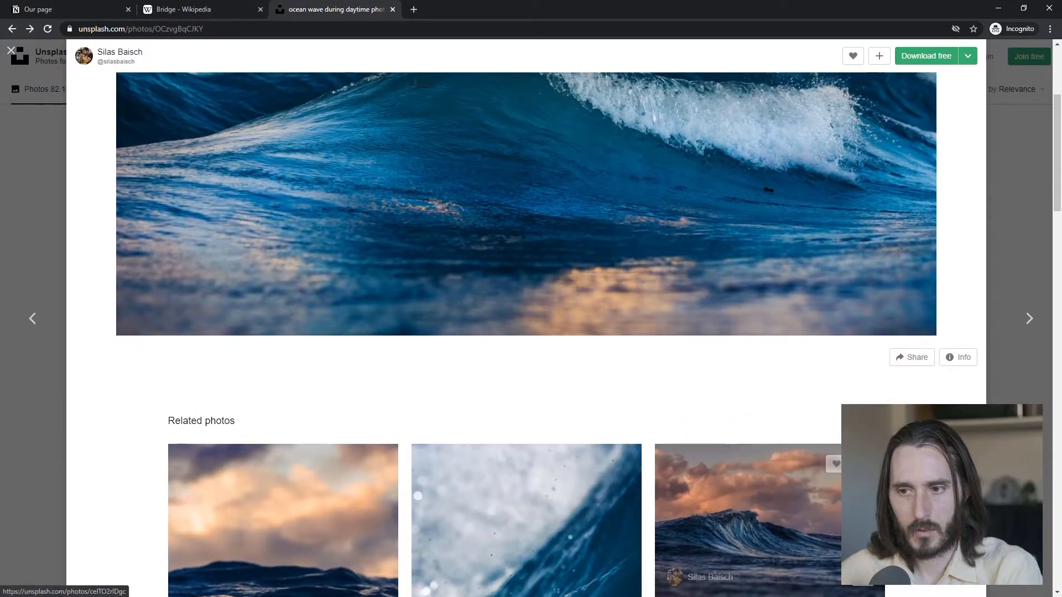
scroll(883, 382, up, 3)
Step: Switch to Notion and paste the photo's share link below the Bridge bookmark as an embed
click(78, 13)
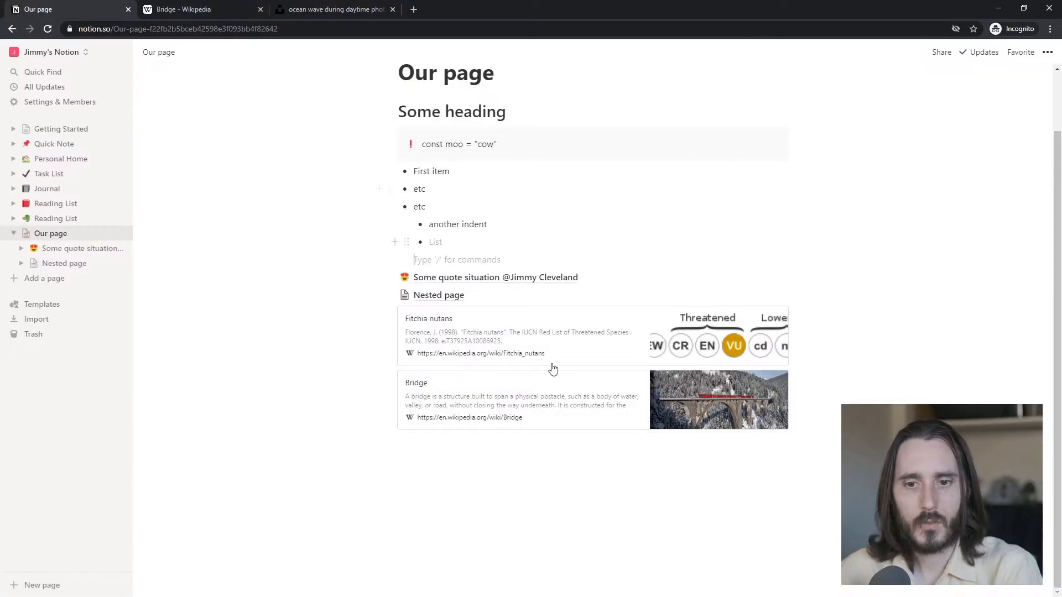
key(ctrl+v)
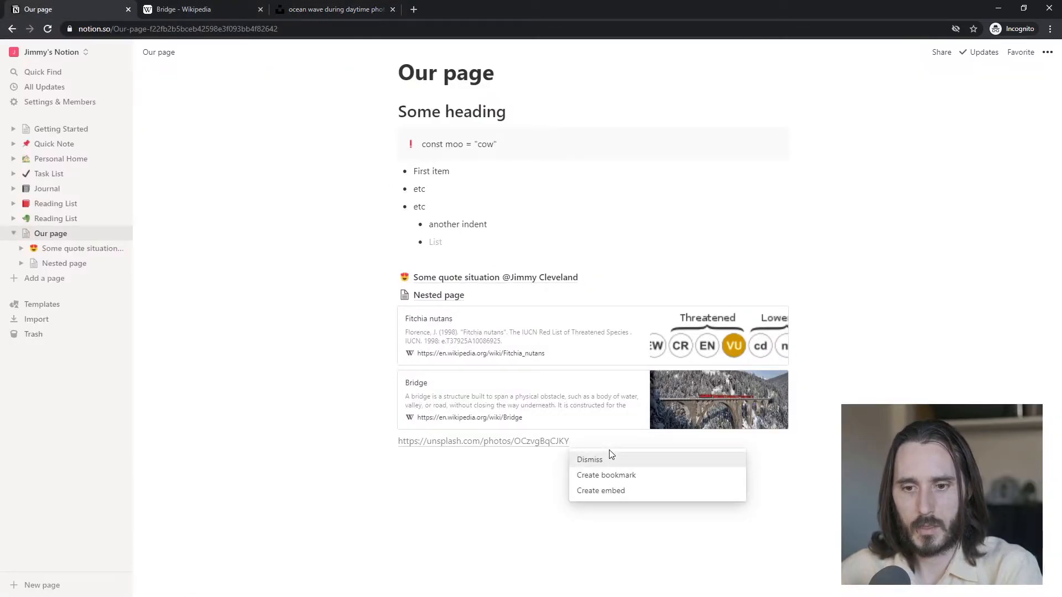
click(628, 491)
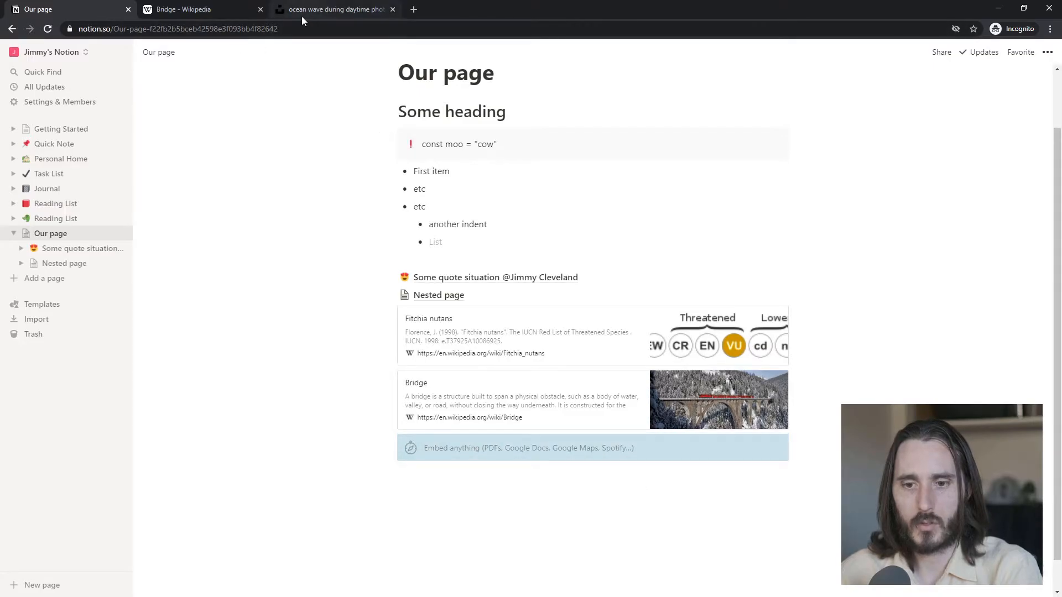
scroll(620, 312, down, 1)
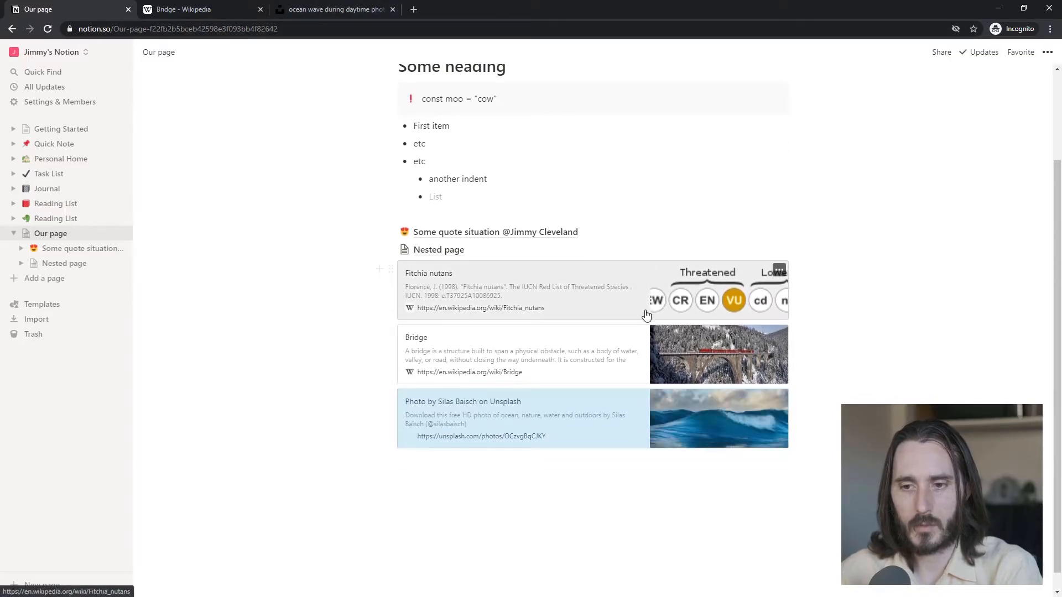
Step: Start an empty block below the Unsplash bookmark, return to the Unsplash photo, and copy the enlarged image's address
click(601, 457)
click(336, 10)
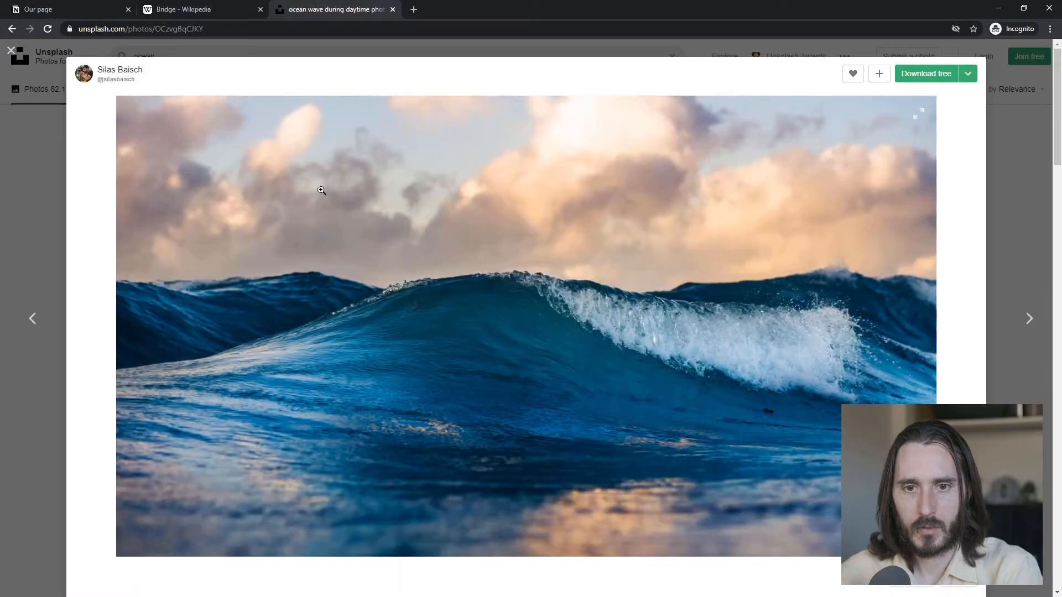
click(547, 264)
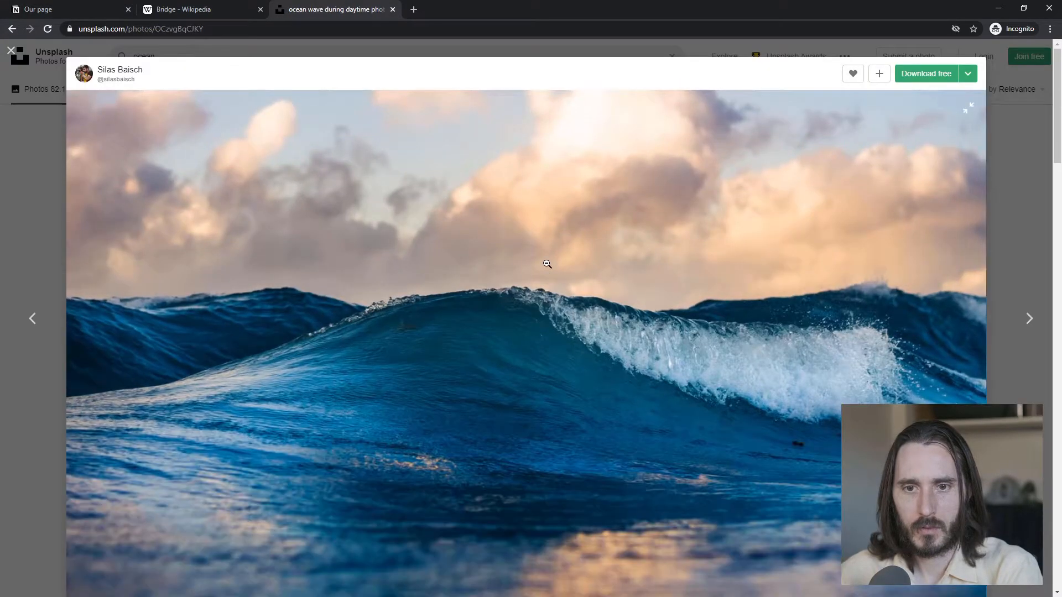
right_click(547, 264)
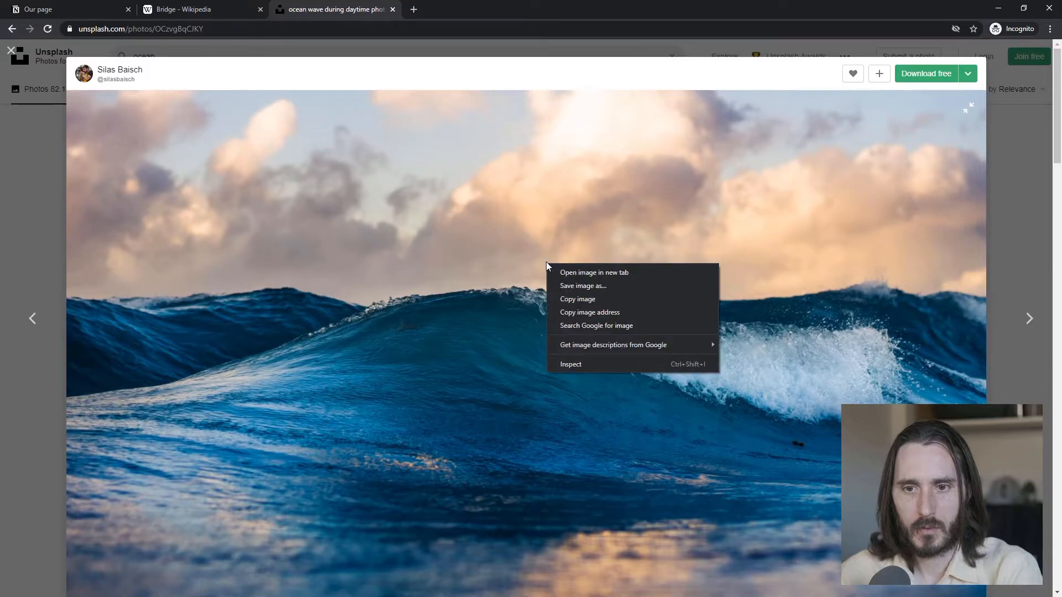
click(602, 312)
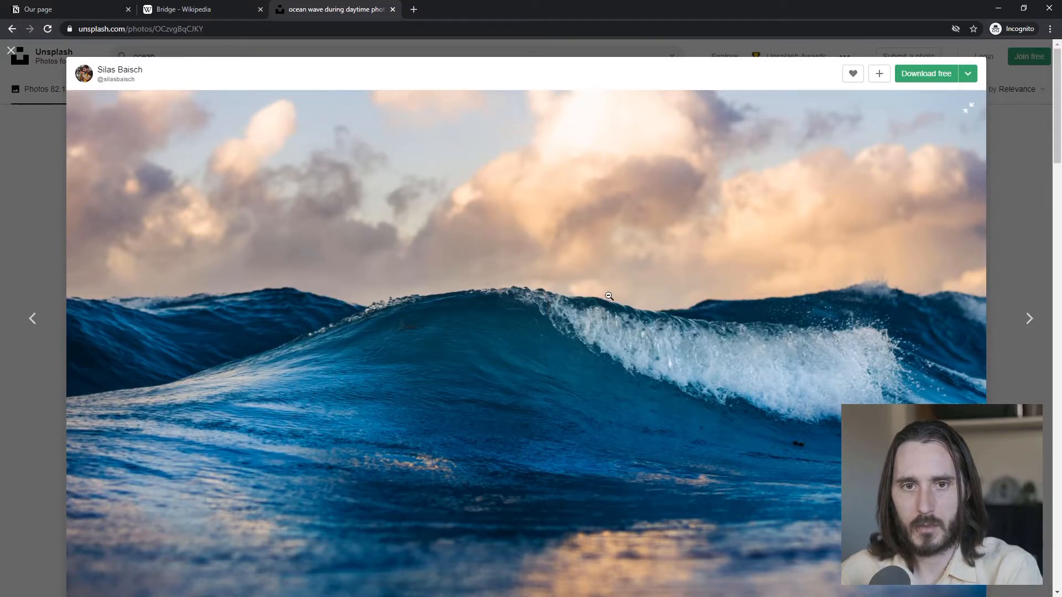
Step: Switch to Notion, paste the image address below the Unsplash bookmark as an embedded image, and add an empty line beneath it
click(80, 13)
click(541, 457)
key(ctrl+v)
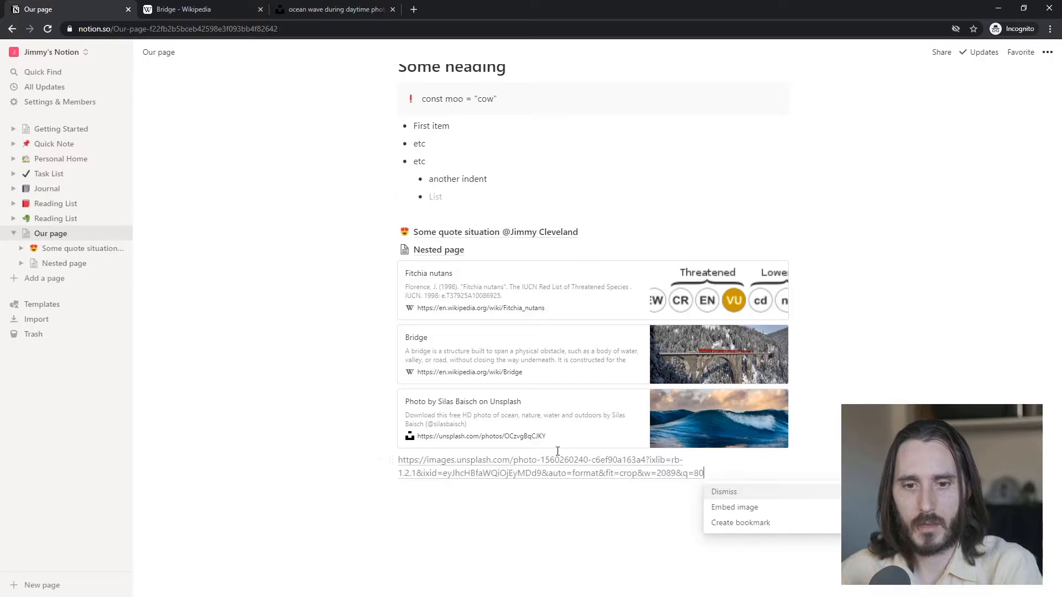
click(759, 522)
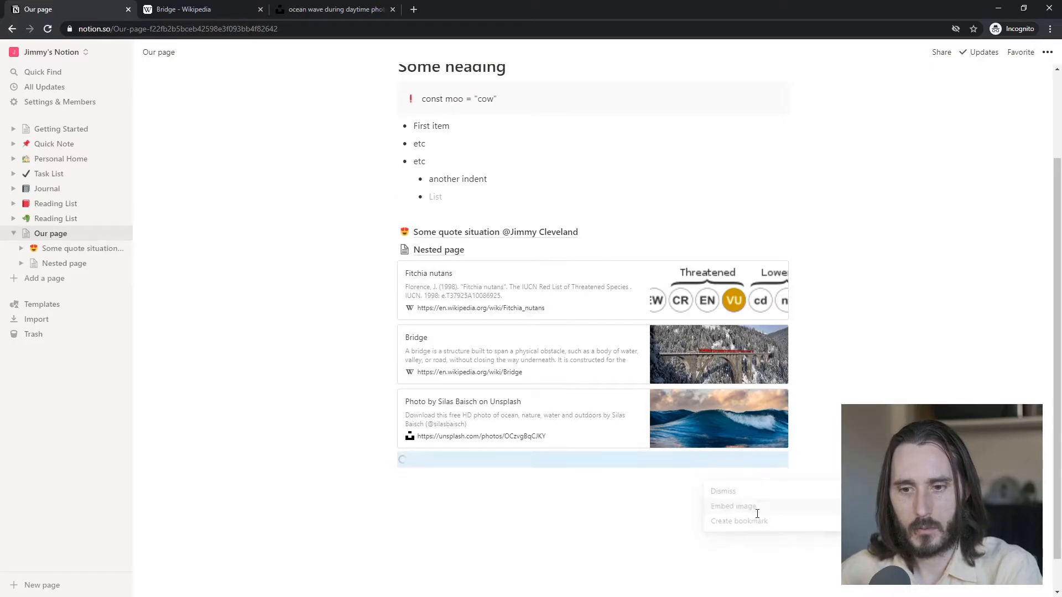
scroll(808, 435, down, 4)
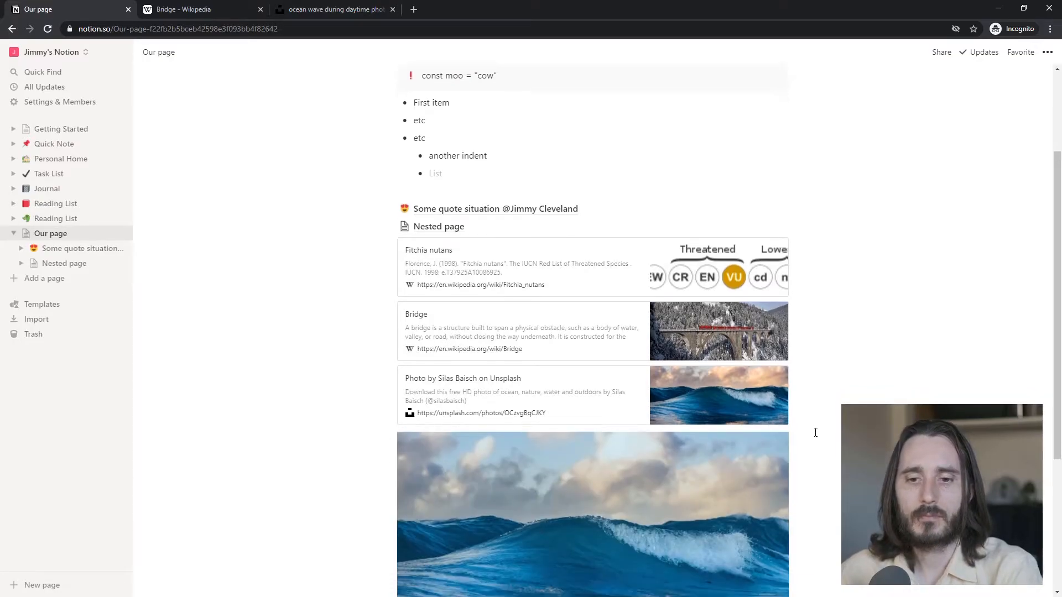
key(Return)
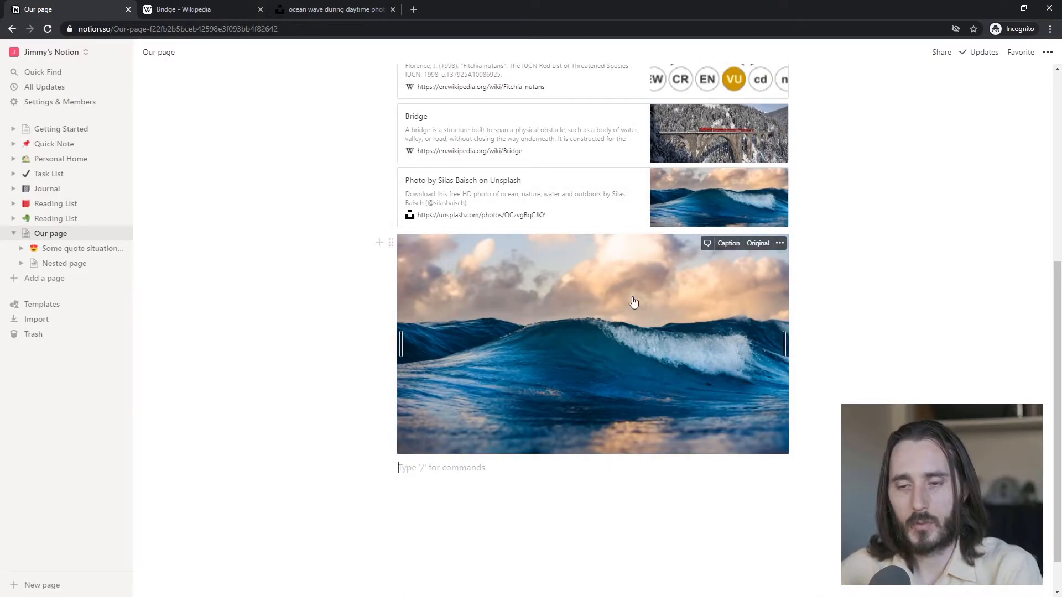
Step: View the embedded ocean image's original in a separate tab, close it, and move the image block directly under the Our page title
click(758, 243)
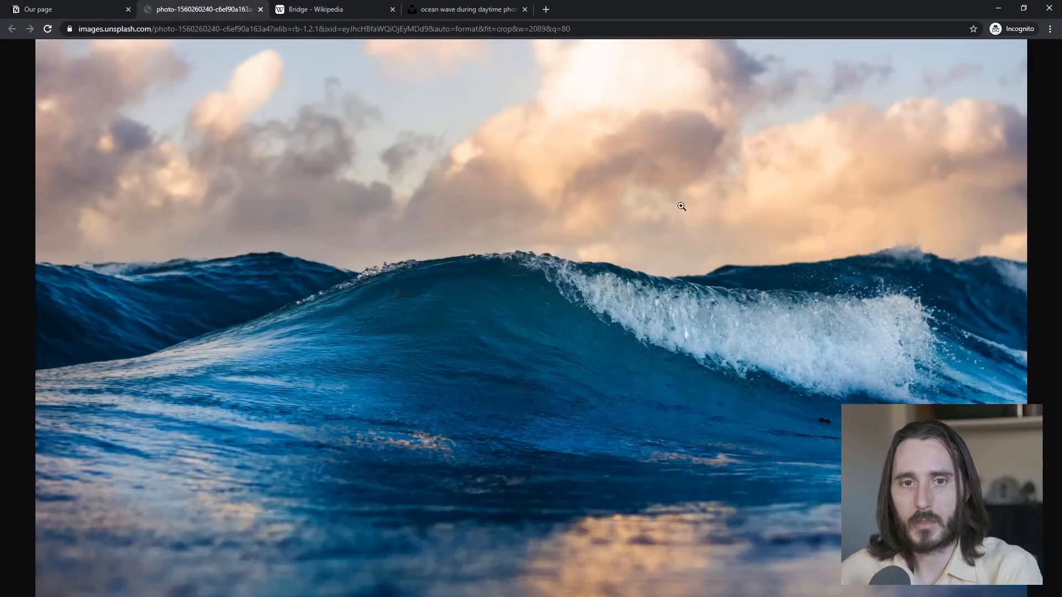
click(262, 9)
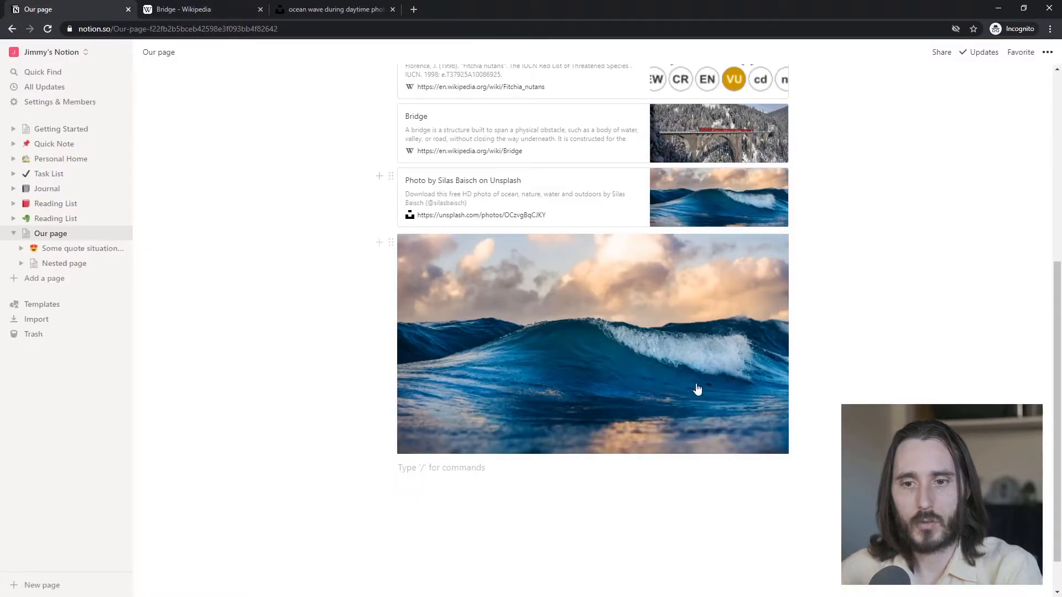
scroll(435, 267, up, 4)
drag(392, 461, 444, 174)
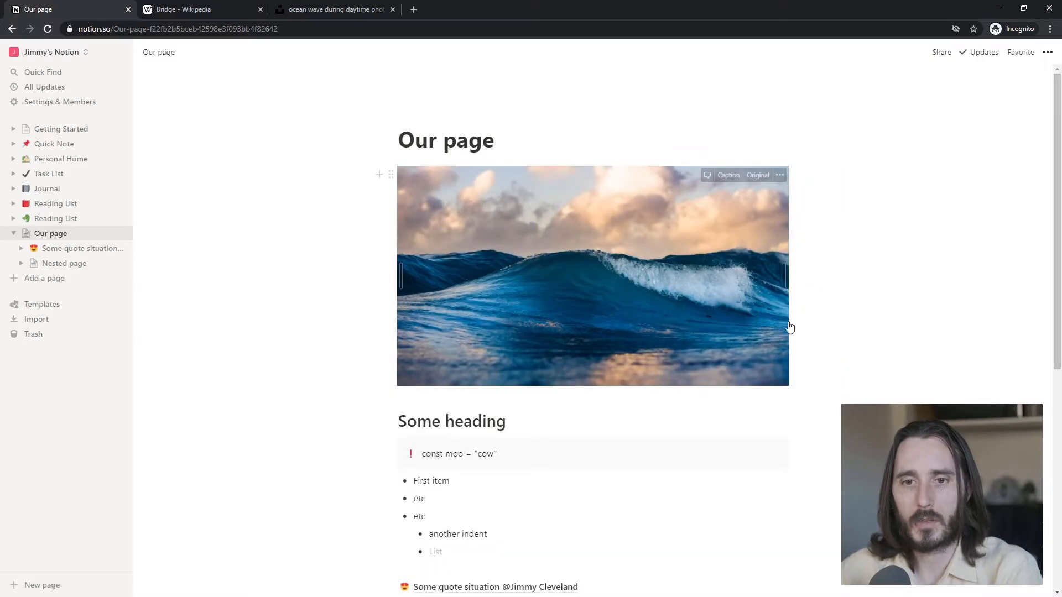
Step: Try the full-width layout on Our page, toggling it to compare, and restore the standard width
click(1048, 52)
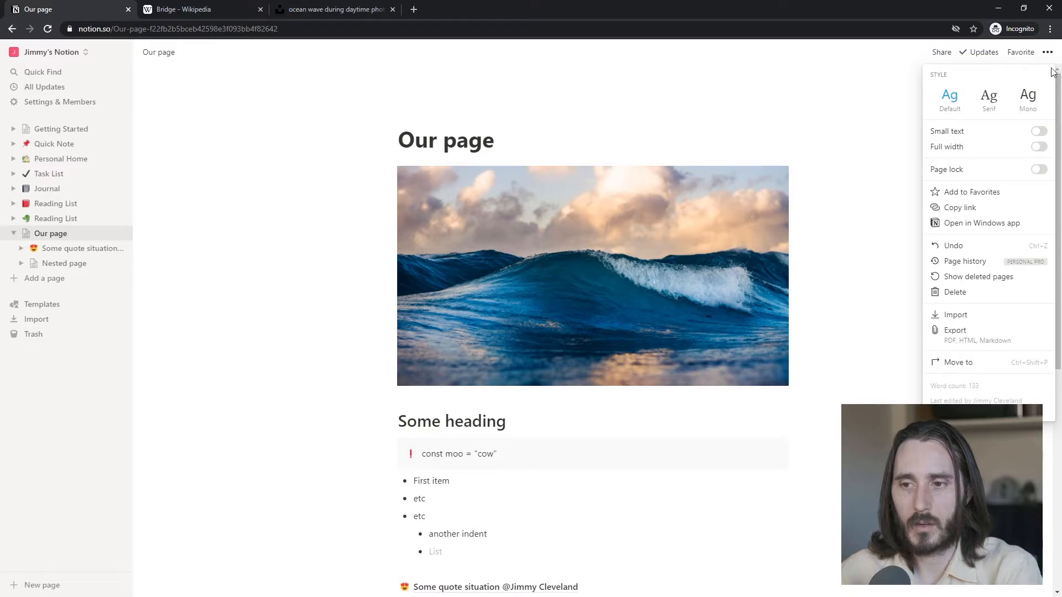
click(1040, 147)
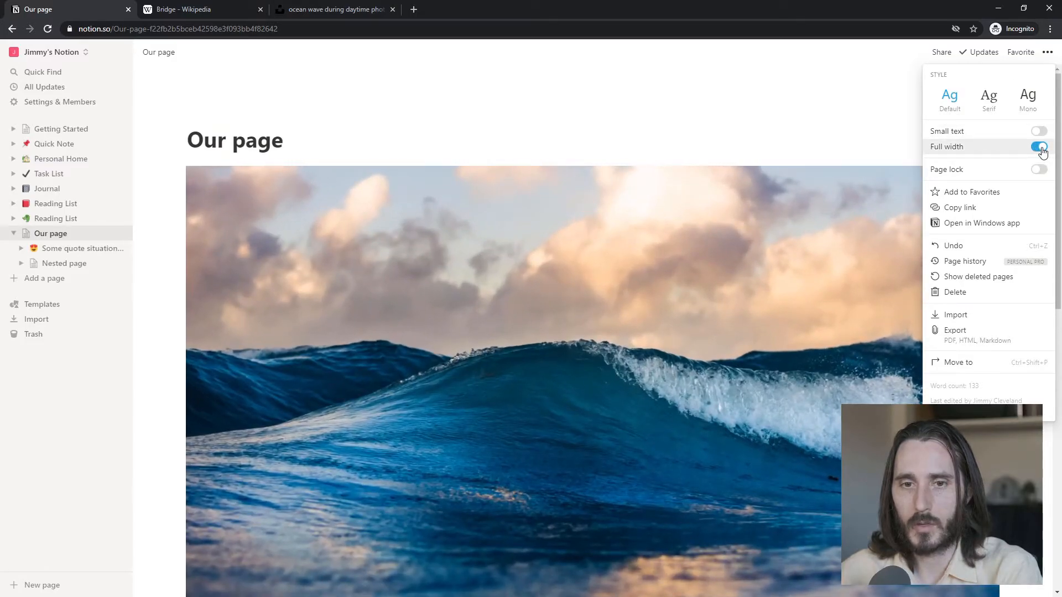
click(1040, 148)
click(1040, 147)
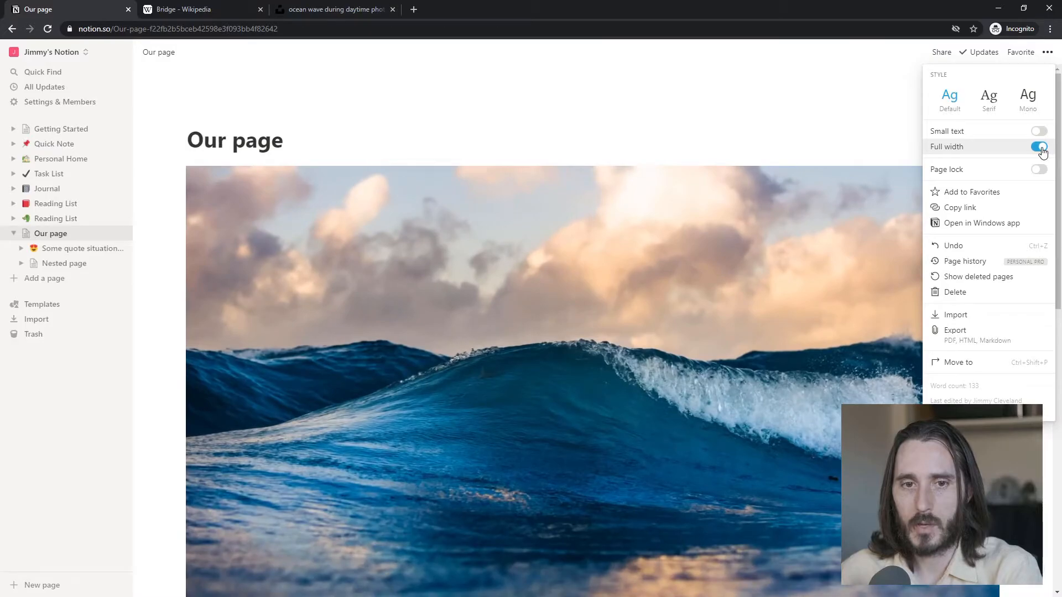
click(1046, 150)
click(1049, 53)
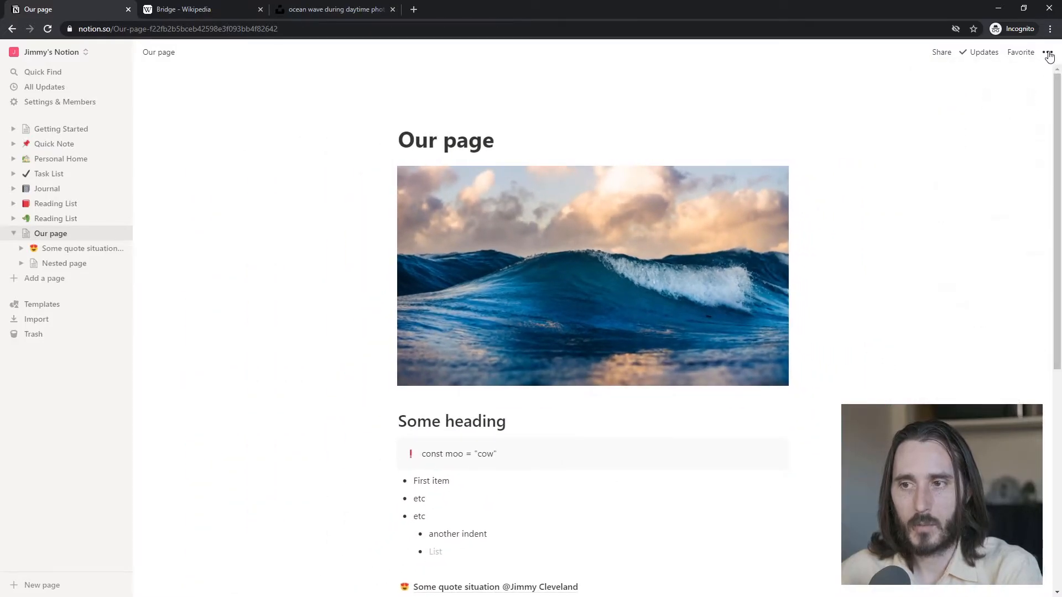
Step: Add a cover to Our page and try the orange-red gradient, the purple gradient and other gallery covers on it
click(474, 117)
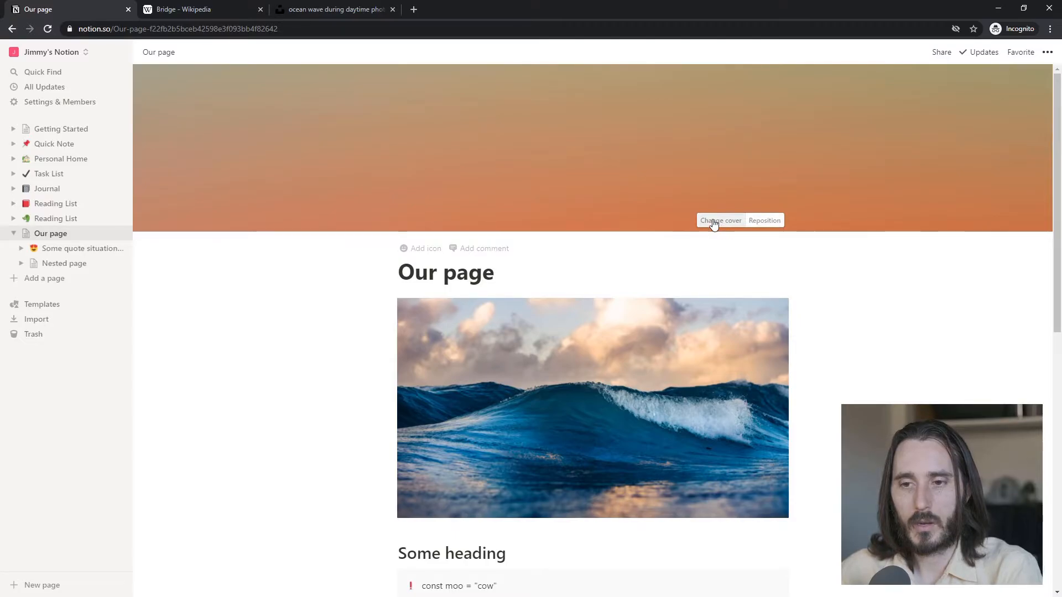
click(721, 222)
click(740, 343)
click(707, 297)
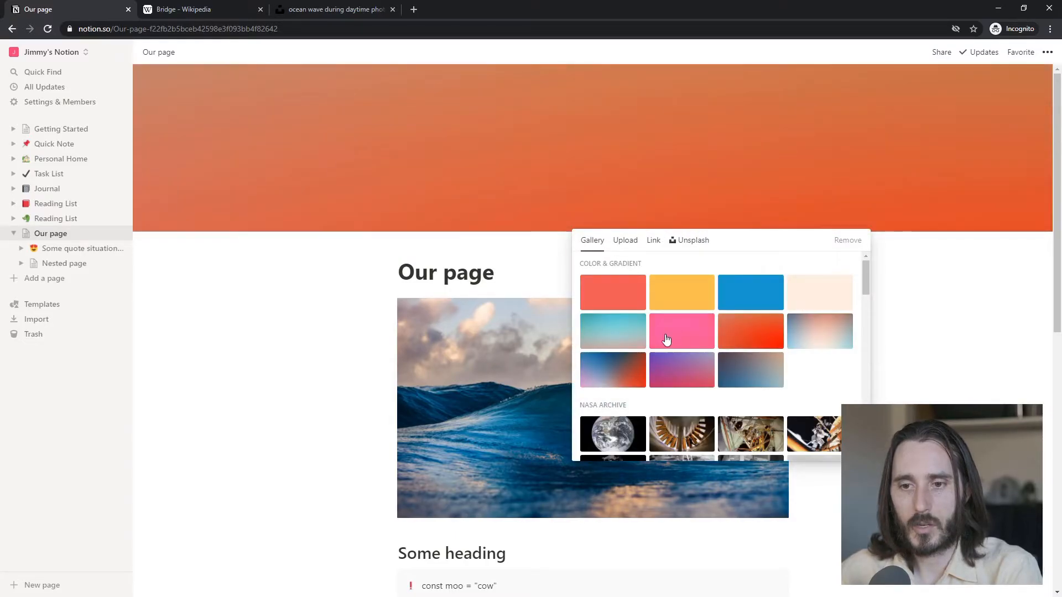
click(694, 375)
scroll(802, 365, down, 1)
click(656, 390)
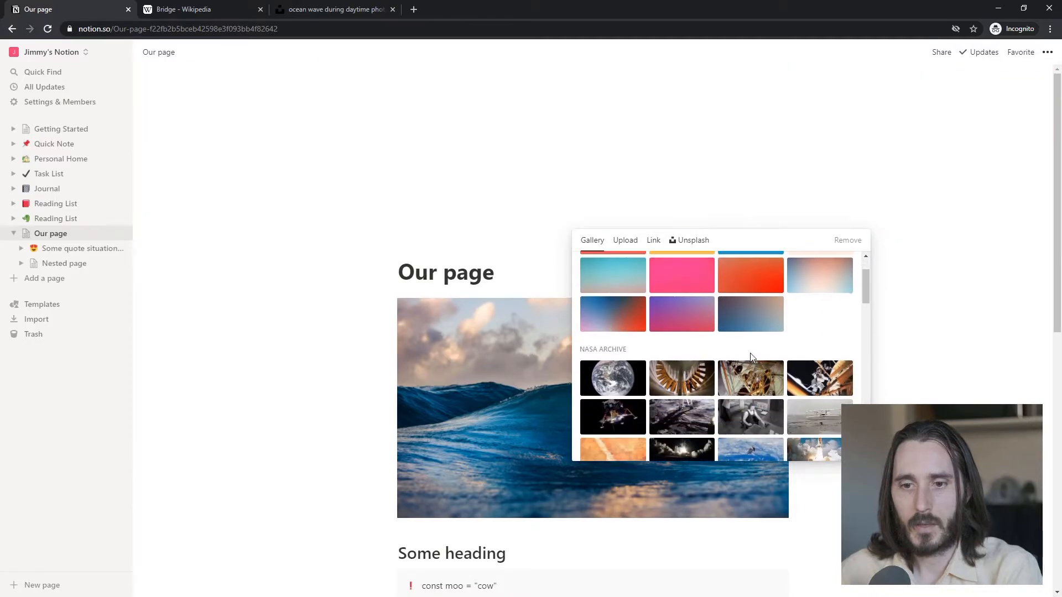
Step: Try a dark still-life painting from the gallery as the cover, then the red mountain from The Met Museum's Japanese prints
scroll(719, 343, down, 5)
click(662, 311)
scroll(662, 311, down, 3)
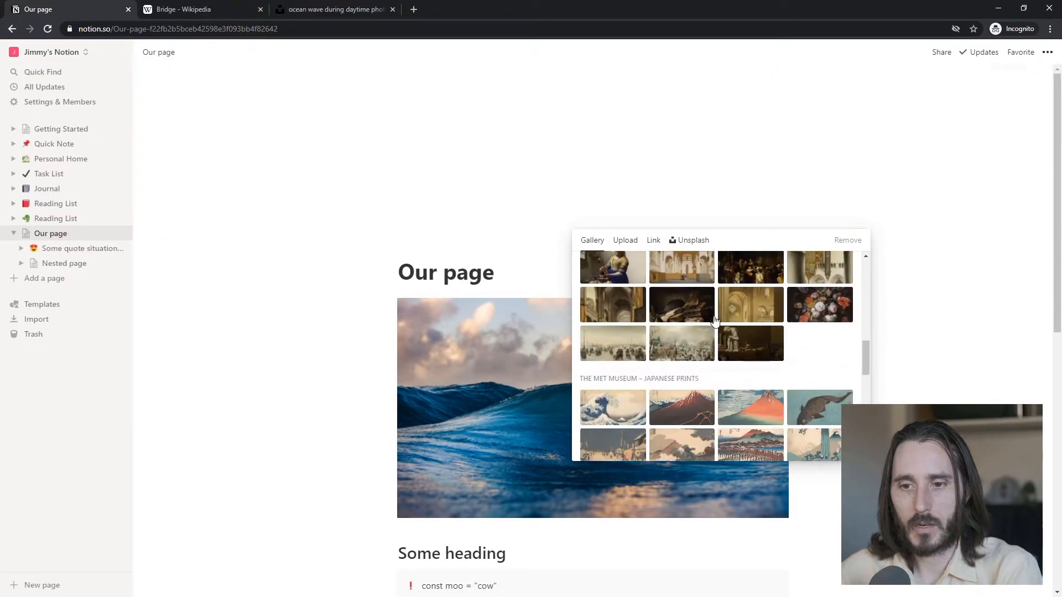
click(683, 307)
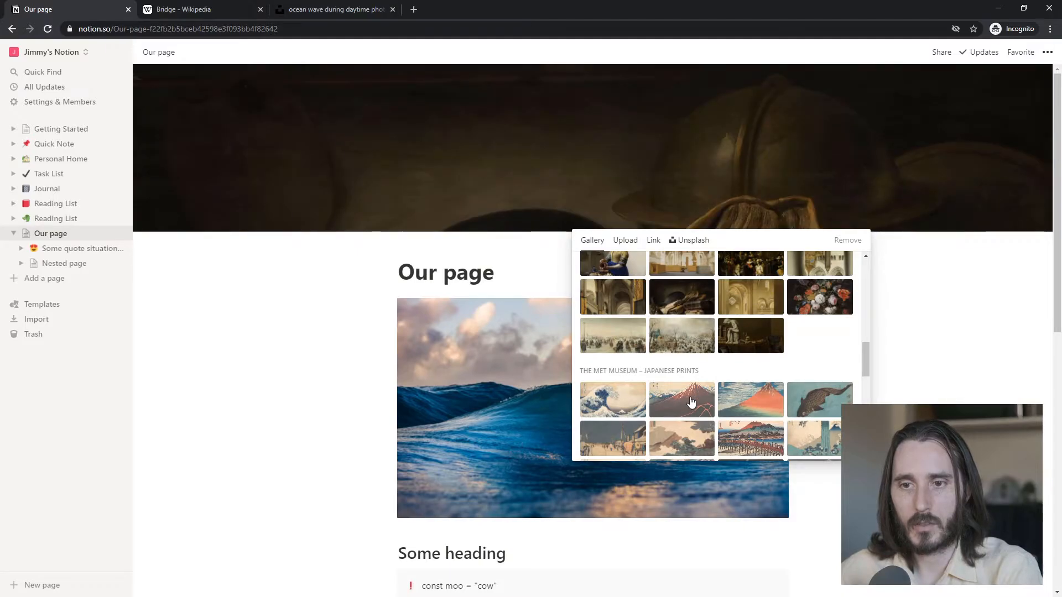
click(664, 398)
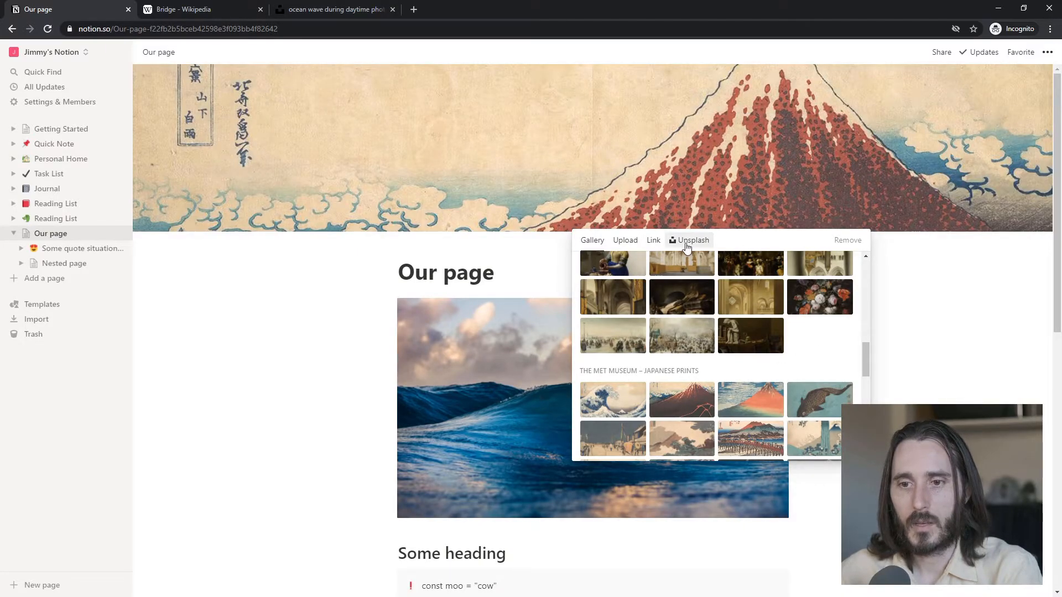
Step: Browse the Unsplash cover photos, then set the page cover from the copied ocean wave image link
click(682, 247)
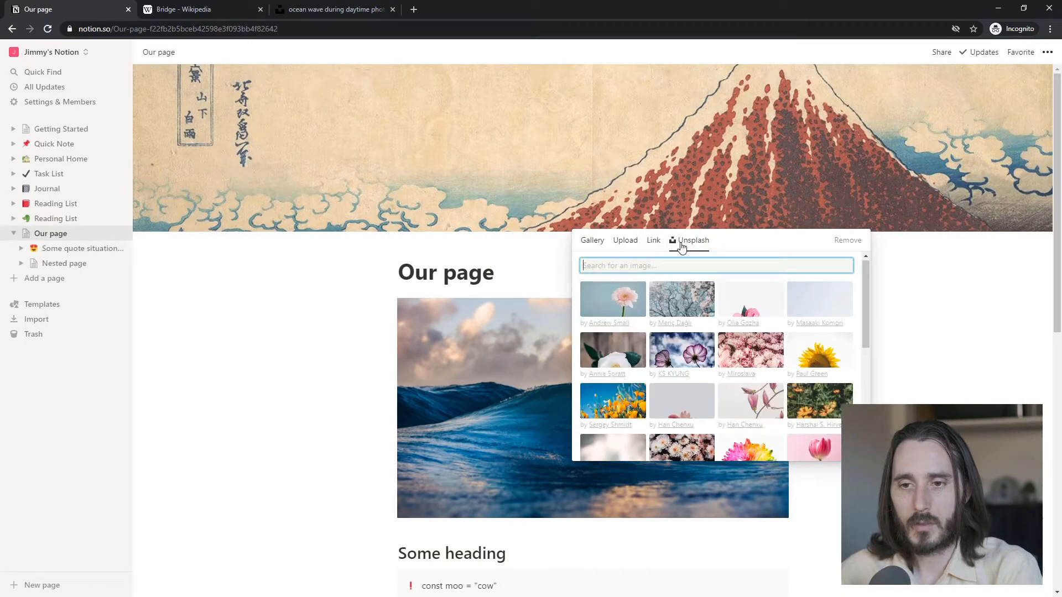
scroll(739, 335, down, 5)
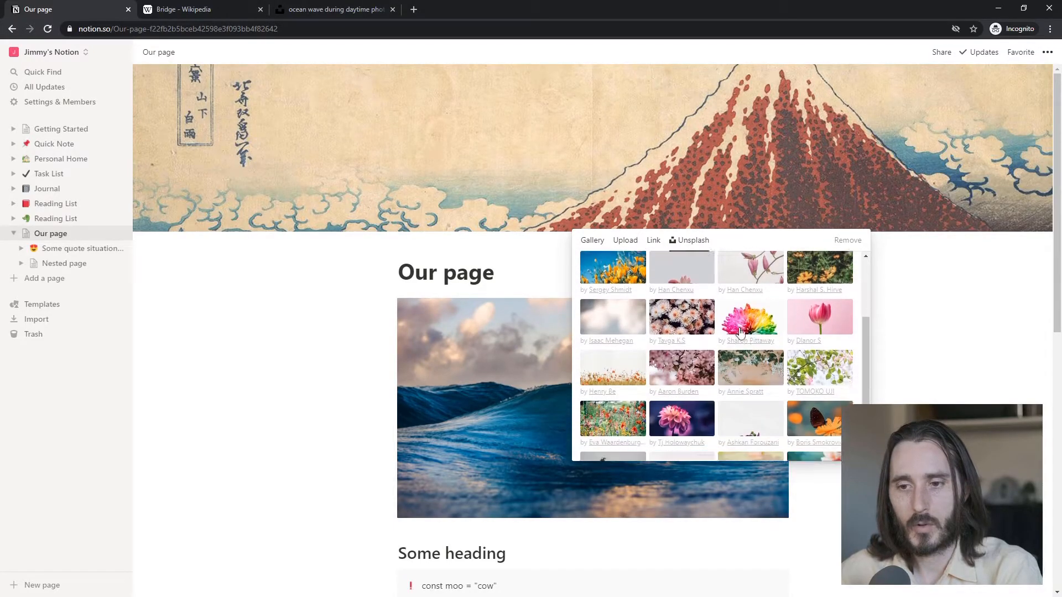
click(653, 246)
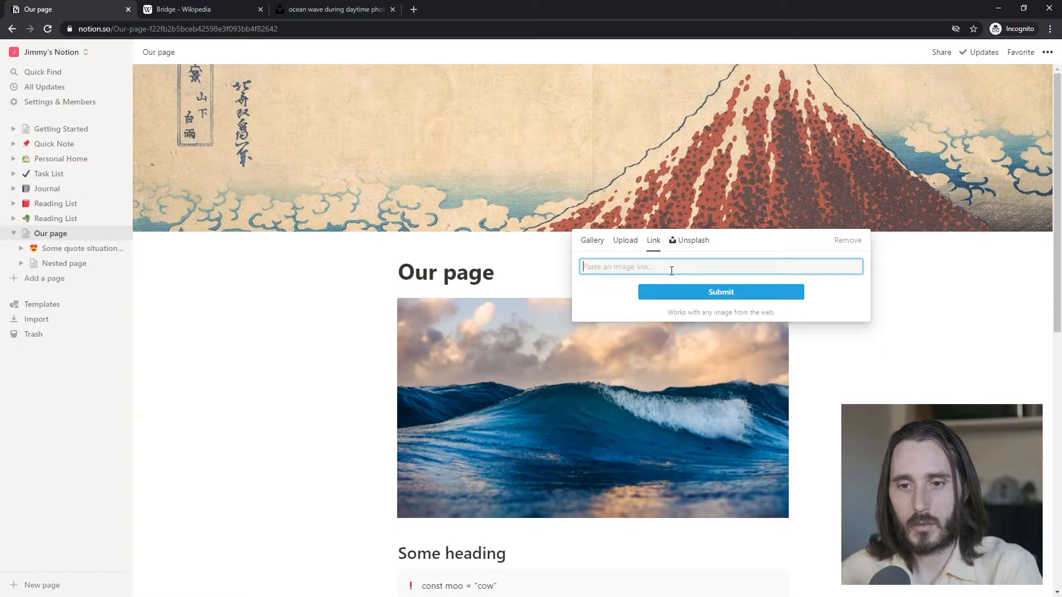
key(ctrl+v)
click(729, 297)
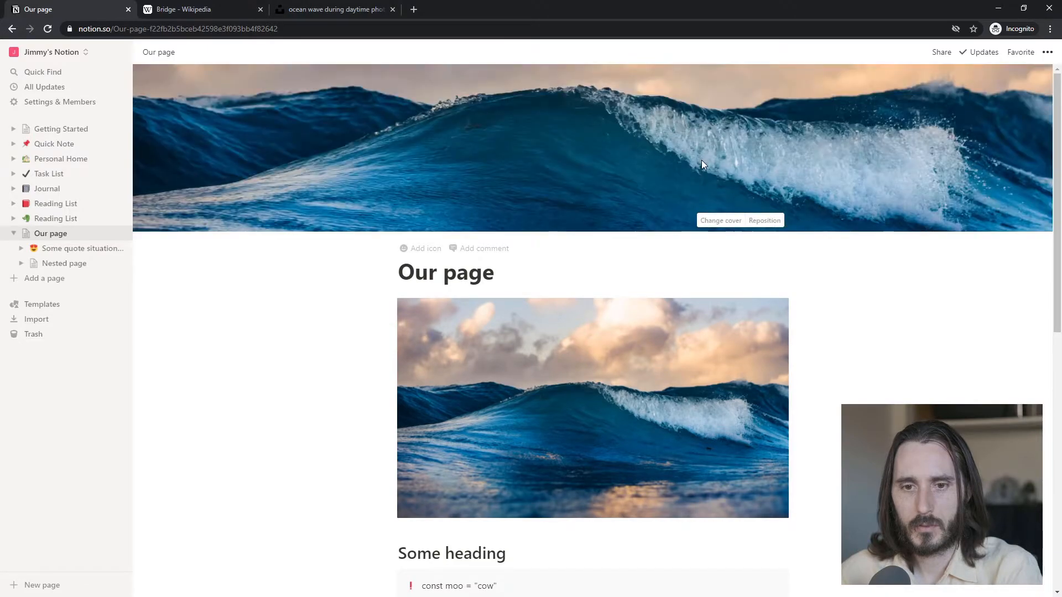
scroll(738, 202, down, 1)
scroll(730, 177, up, 1)
Step: Reopen the cover choices, browse the Unsplash photos and apply the yellow cupcake picture as the cover
click(728, 223)
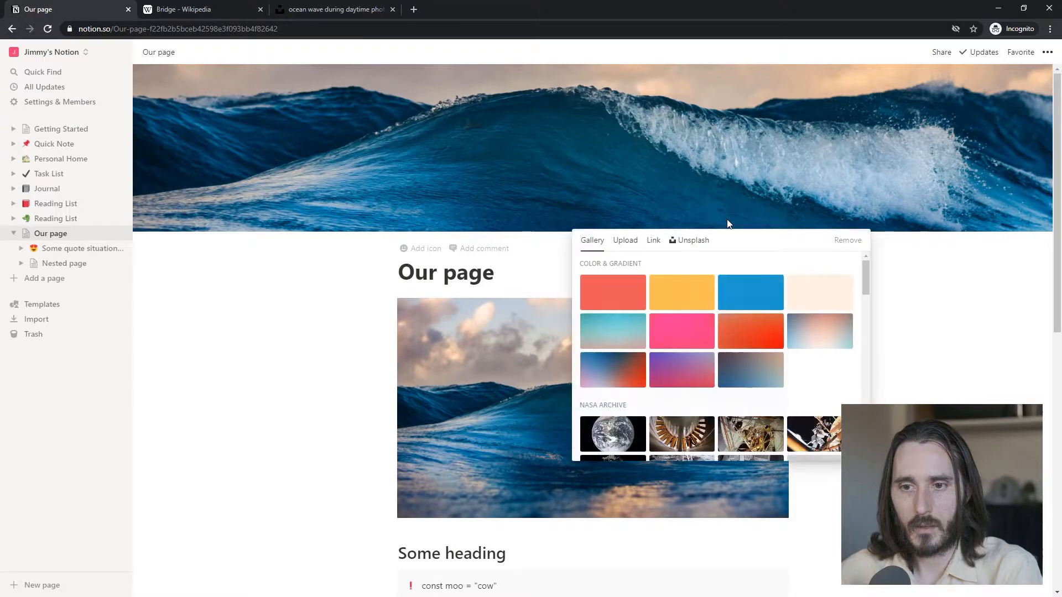
click(692, 241)
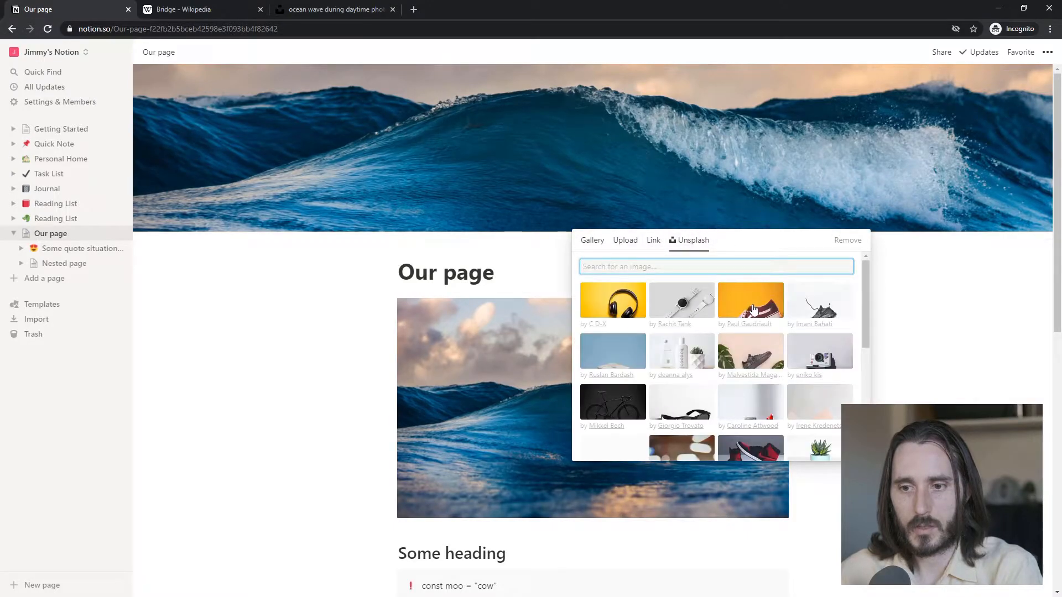
scroll(788, 325, down, 3)
scroll(786, 324, down, 1)
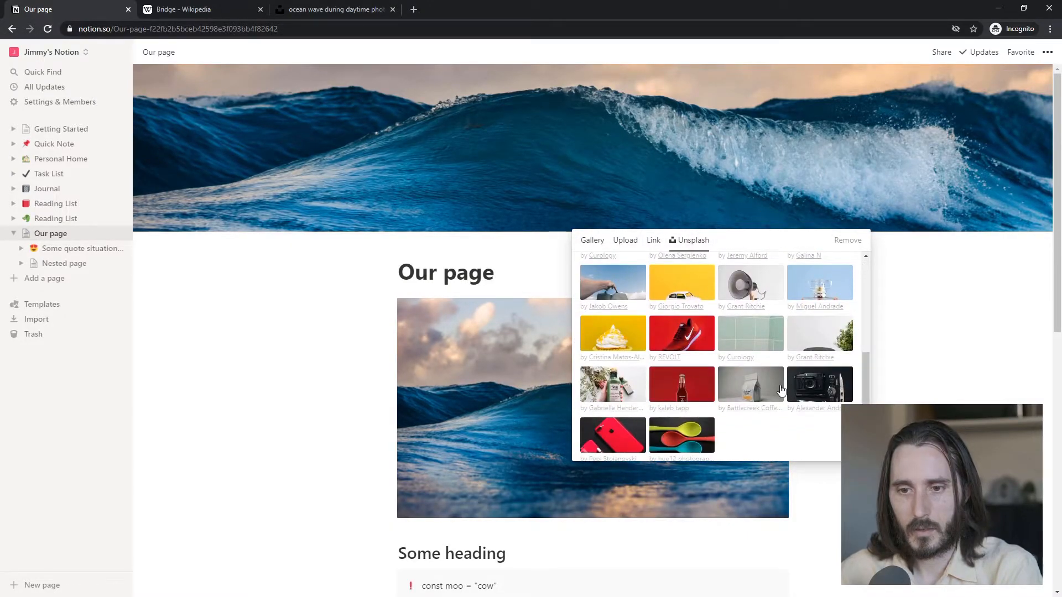
click(618, 347)
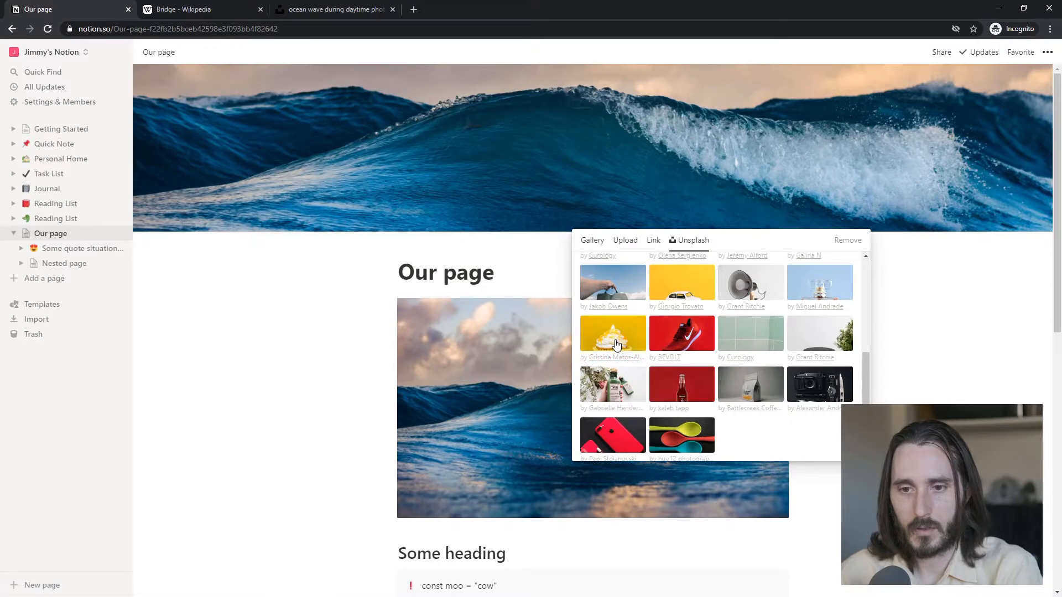
scroll(758, 354, up, 5)
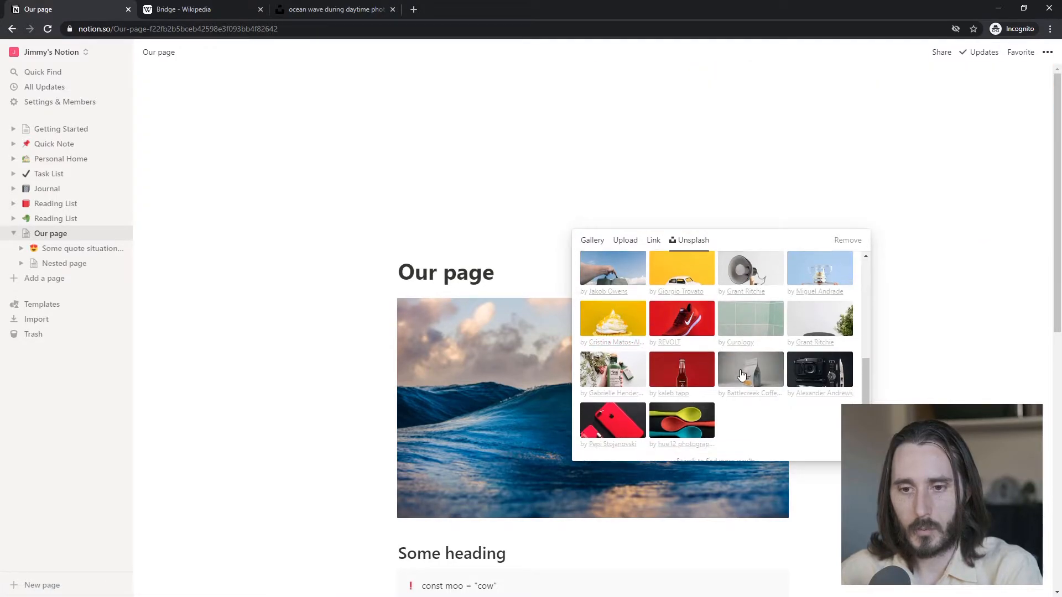
Step: Search the Unsplash covers for ocean and apply an aerial photo of dark water with white foam
click(687, 268)
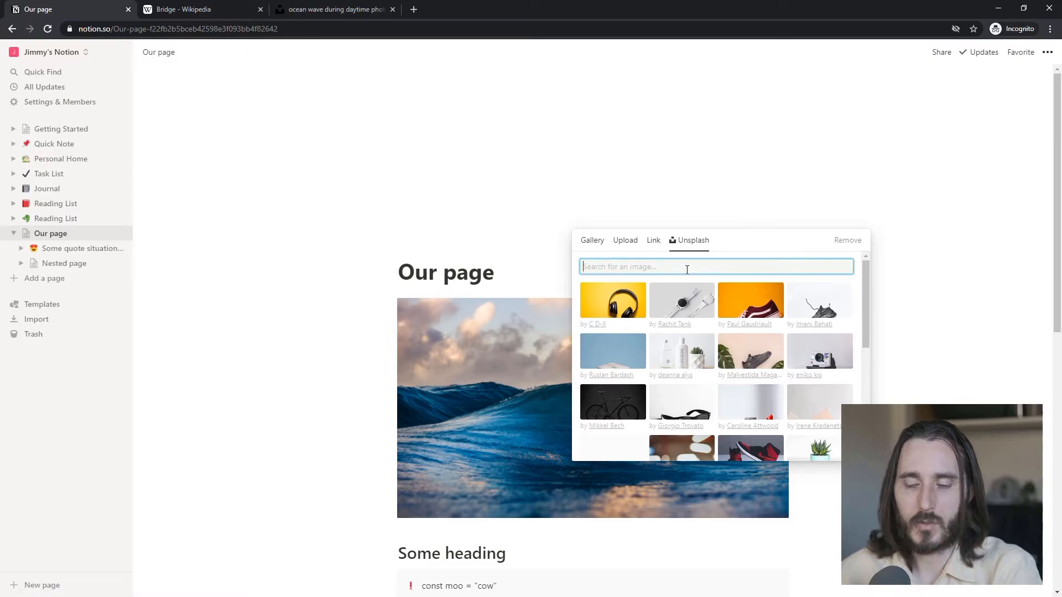
text(ocean)
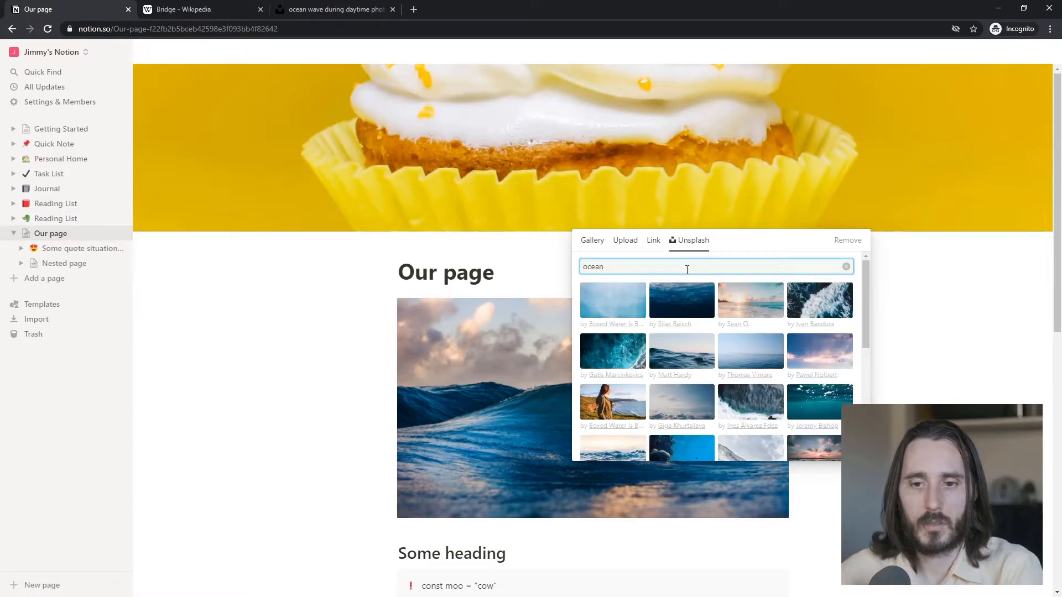
click(698, 314)
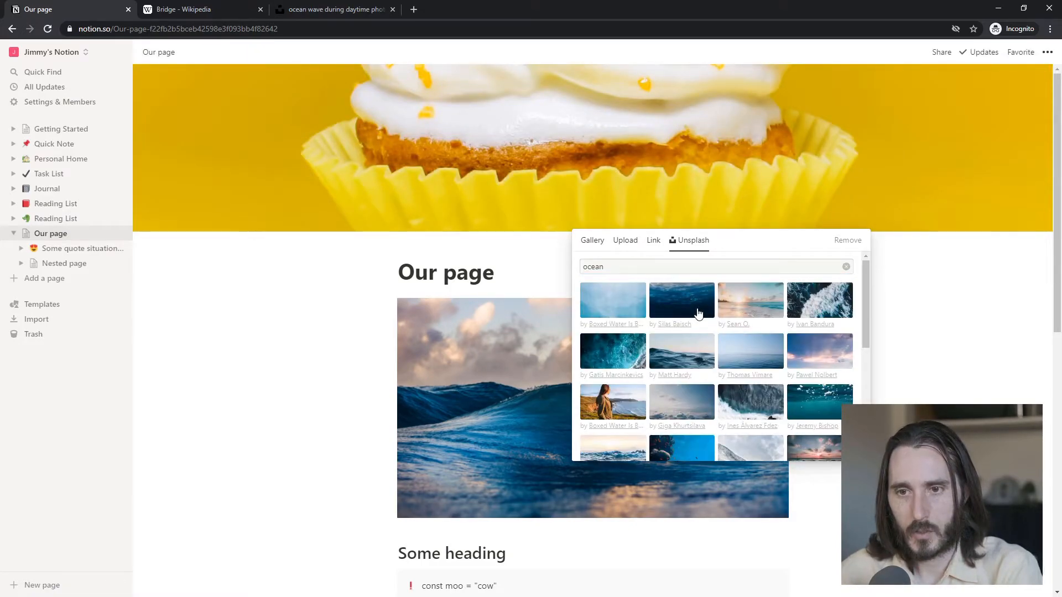
click(944, 313)
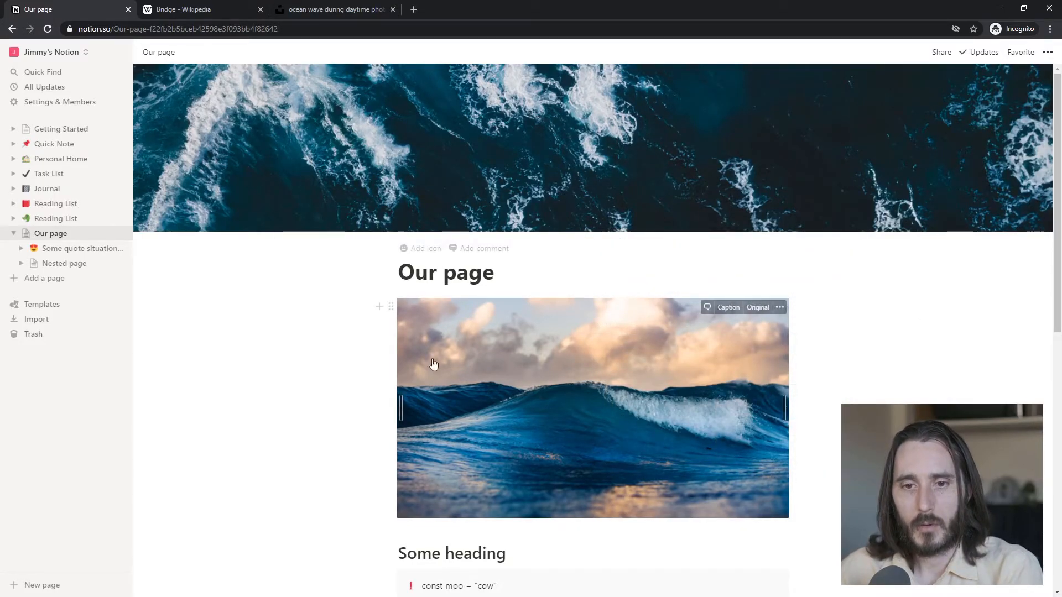
Step: Add an icon to Our page, search the emojis for wave and choose the blue water wave
click(423, 248)
click(424, 252)
scroll(412, 323, down, 1)
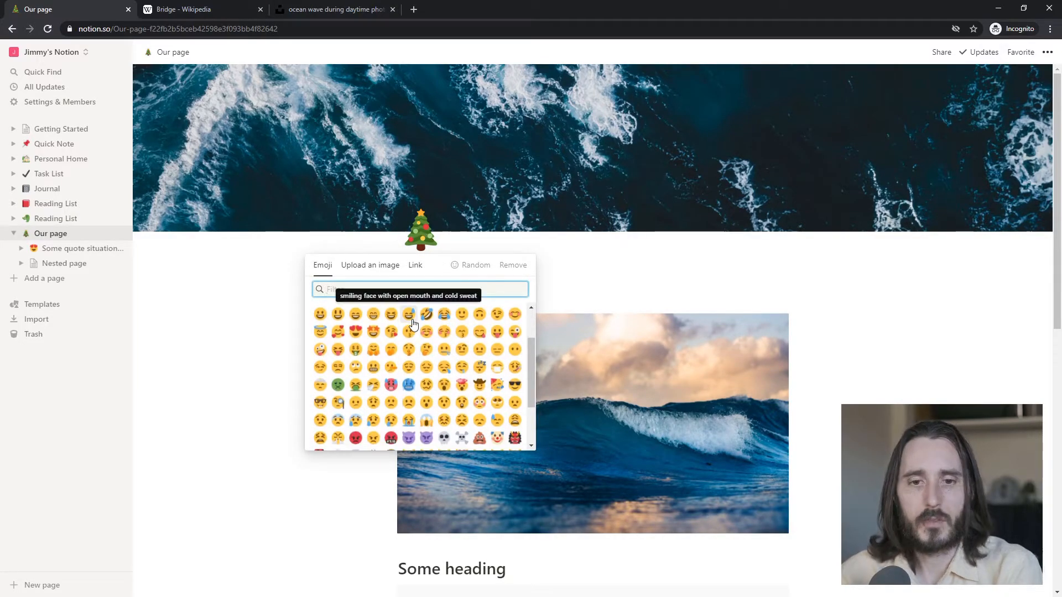
text(wave)
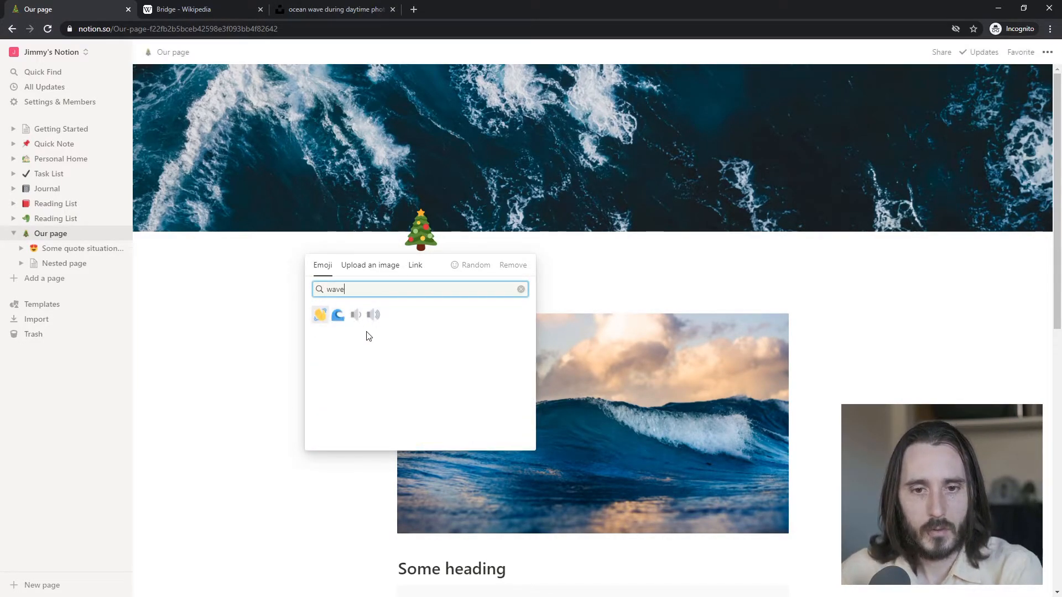
click(338, 315)
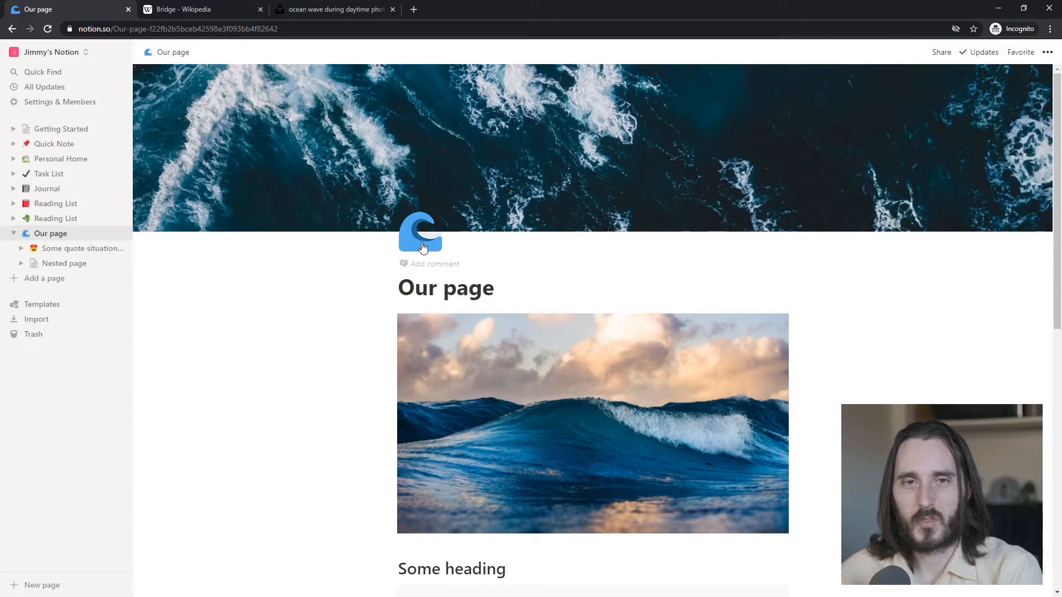
Step: Change the page icon to the red bookmark emoji found by searching for book, and expand and collapse the quote sub-page's tree entry
click(423, 246)
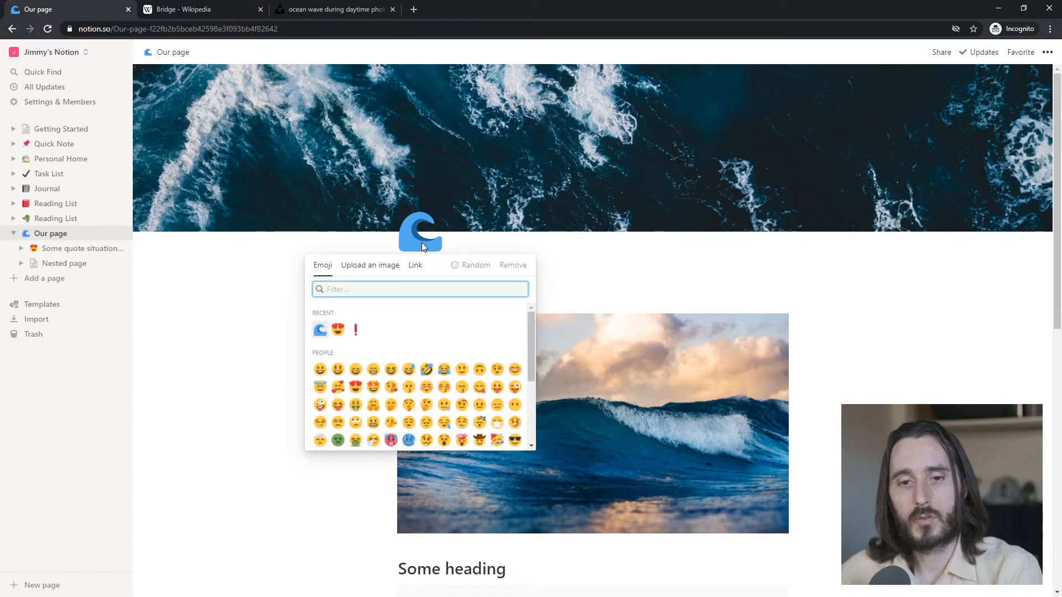
text(docs)
key(BackSpace)
key(BackSpace)
key(BackSpace)
key(BackSpace)
text(book)
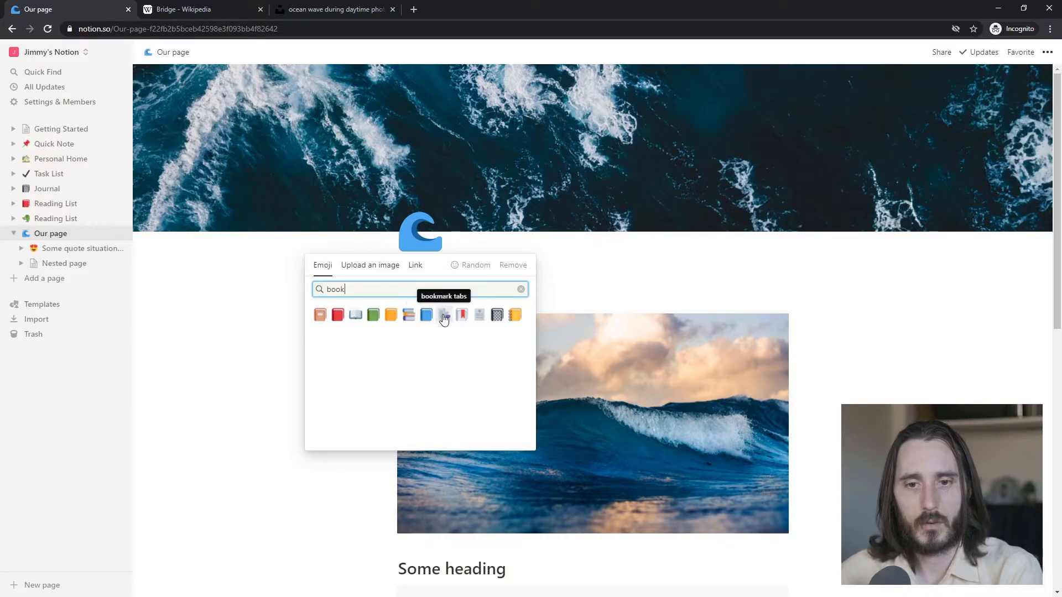
click(463, 317)
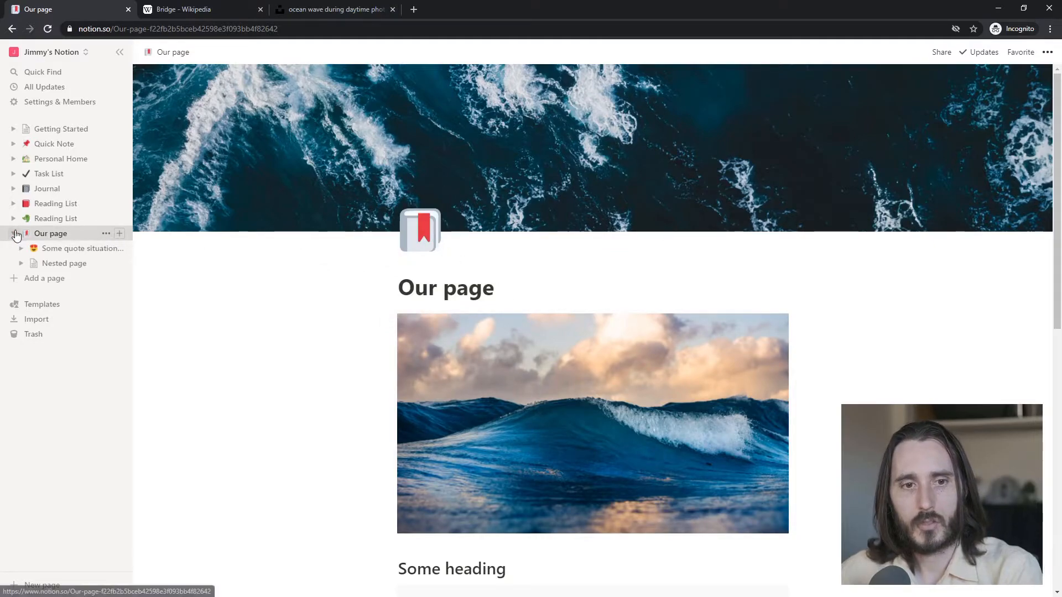
click(23, 248)
click(23, 248)
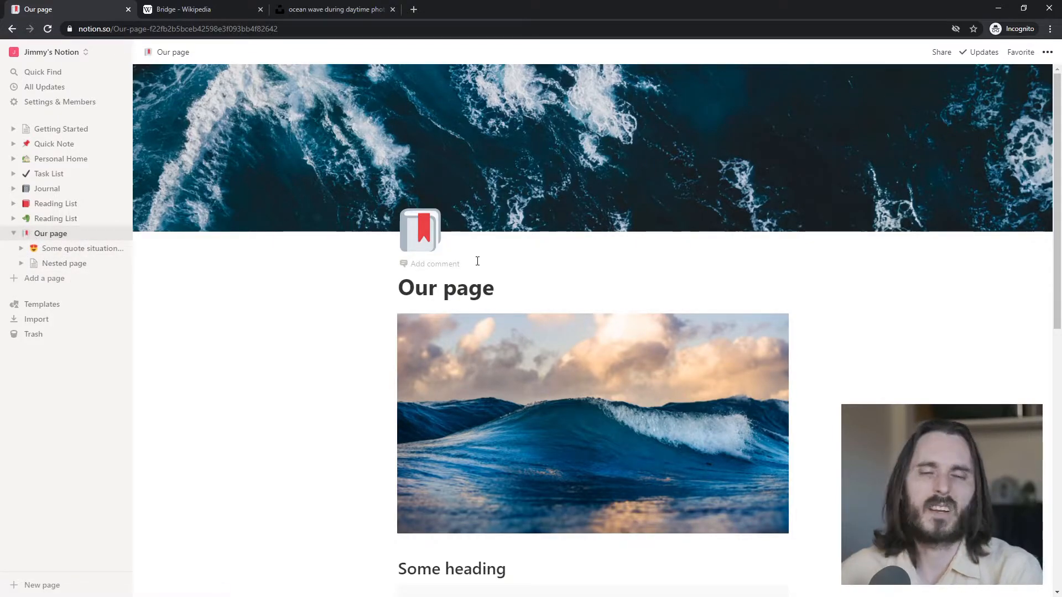
Step: Set the page icon to the blue water wave emoji by searching for wave
click(426, 243)
text(wave)
click(339, 316)
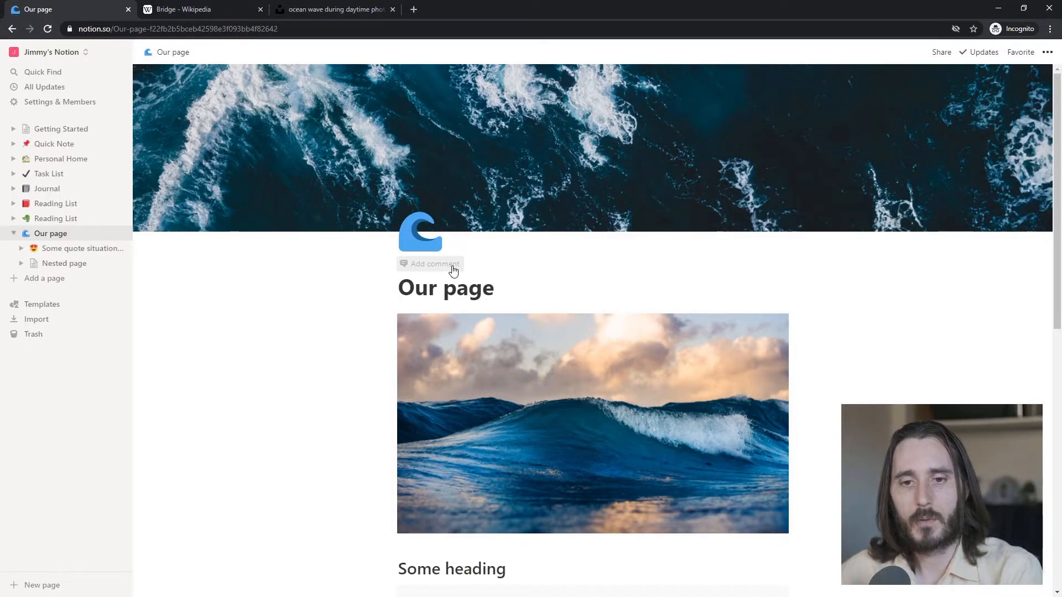
Step: Add the page comment "Let's discuss" beneath the Our page title
click(440, 265)
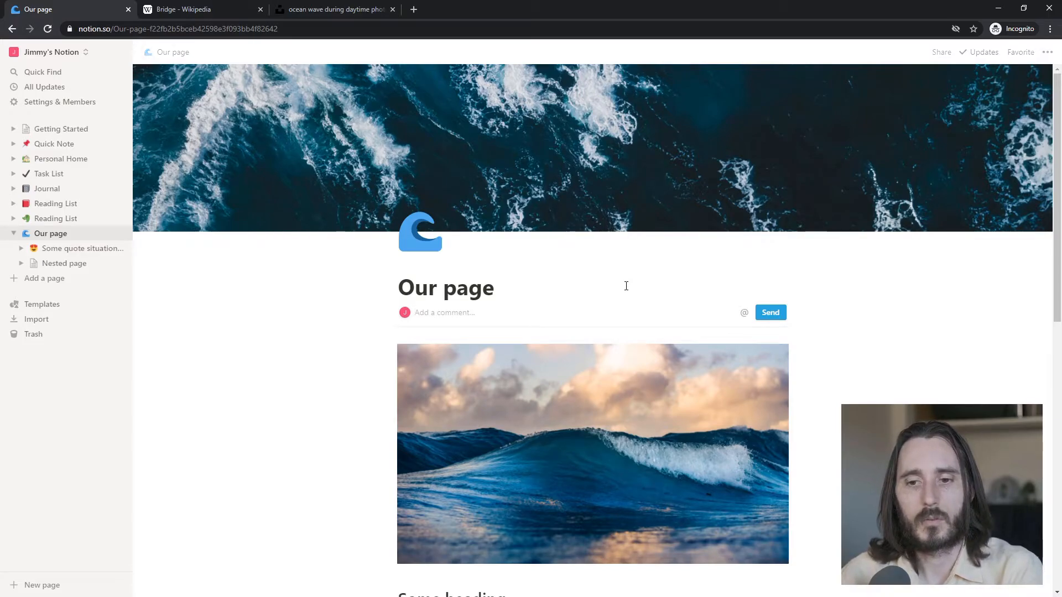
text(w)
key(BackSpace)
text(Let's discuss)
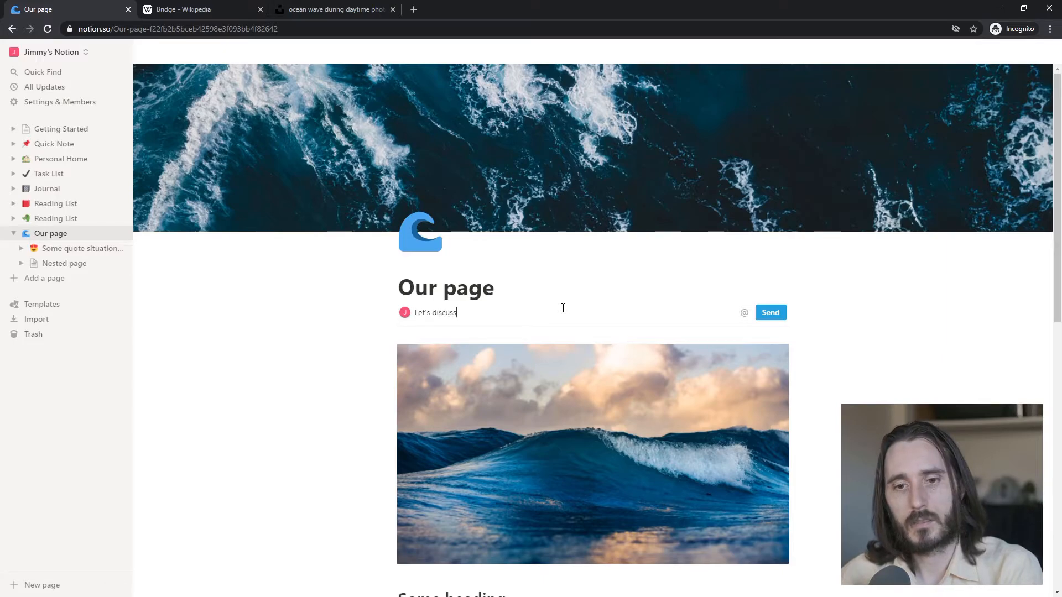
key(Return)
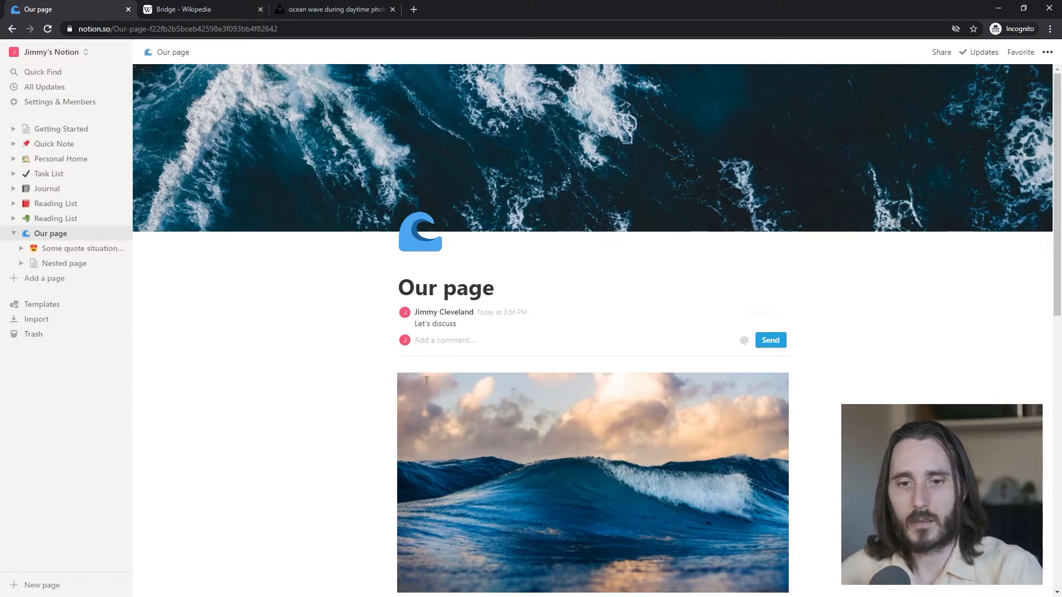
scroll(527, 287, down, 1)
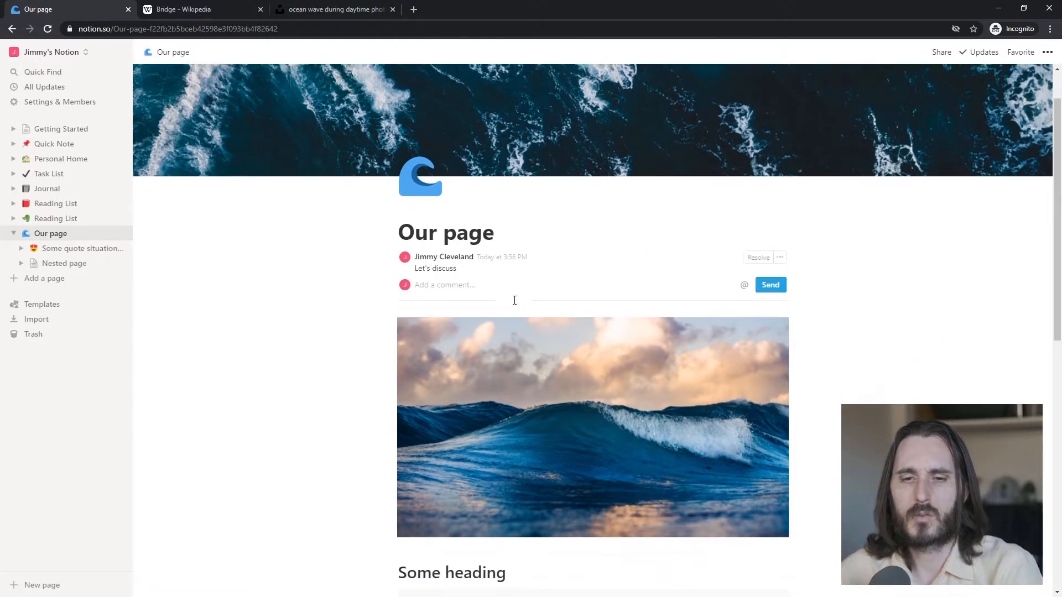
mouse_move(785, 331)
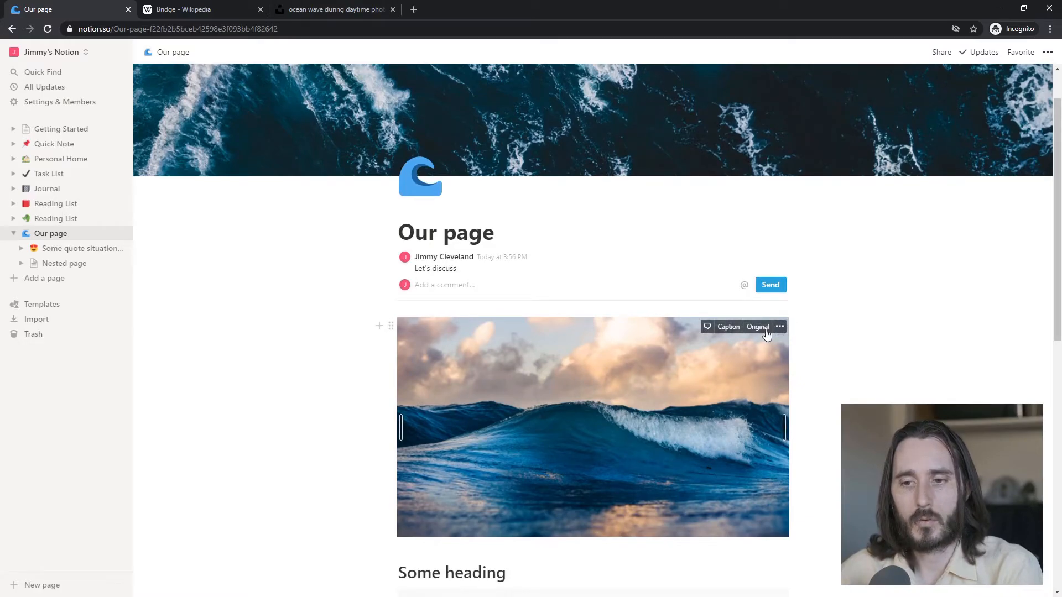
scroll(871, 315, down, 2)
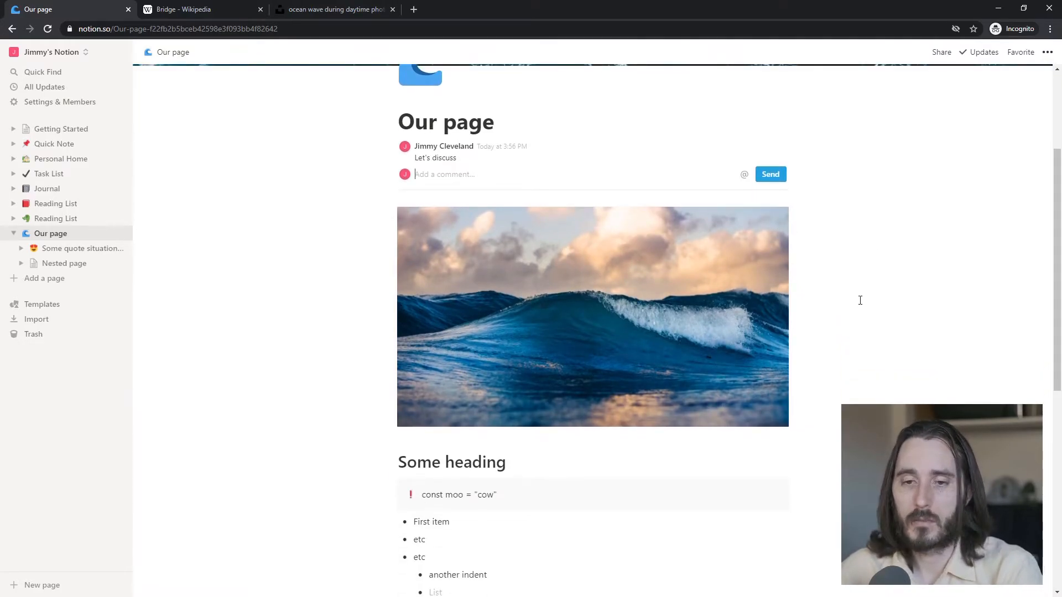
Step: Look over the "Our page" content from the cover to the web bookmarks, and check its page options
scroll(829, 293, down, 6)
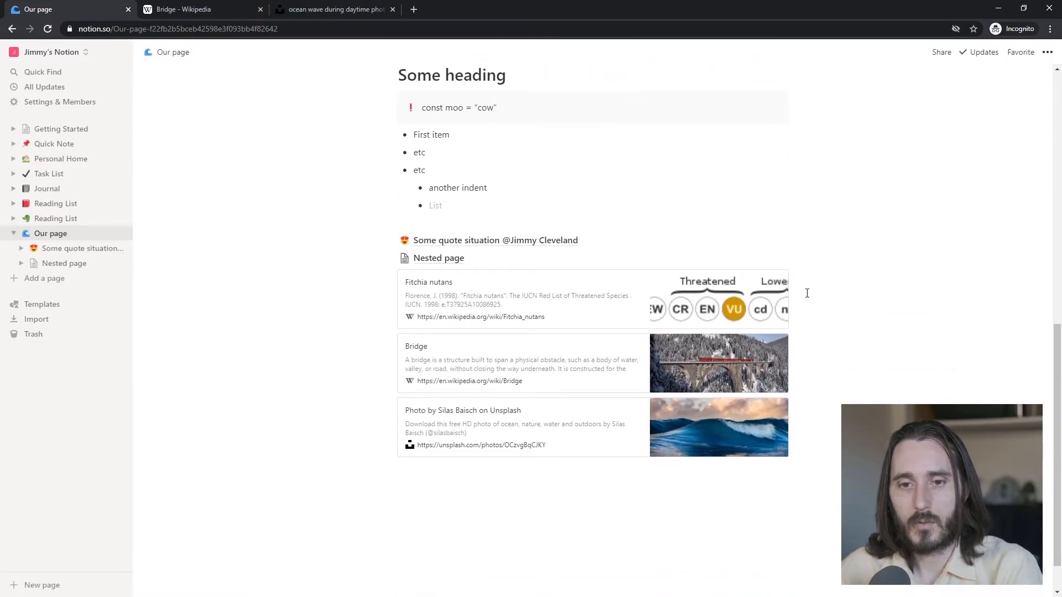
scroll(808, 292, up, 7)
scroll(595, 112, up, 3)
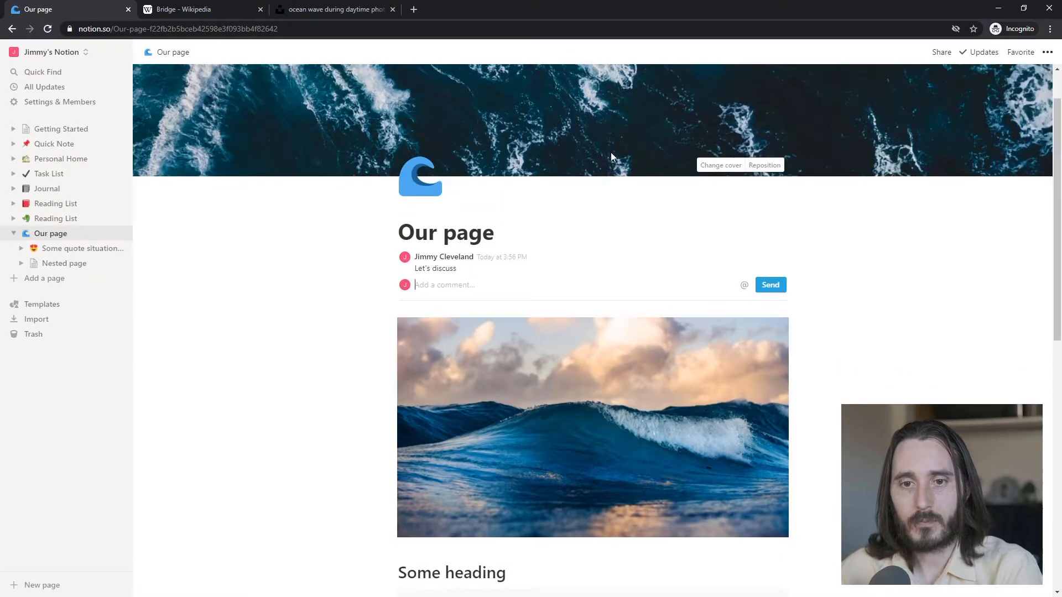
scroll(706, 236, down, 5)
scroll(571, 208, up, 5)
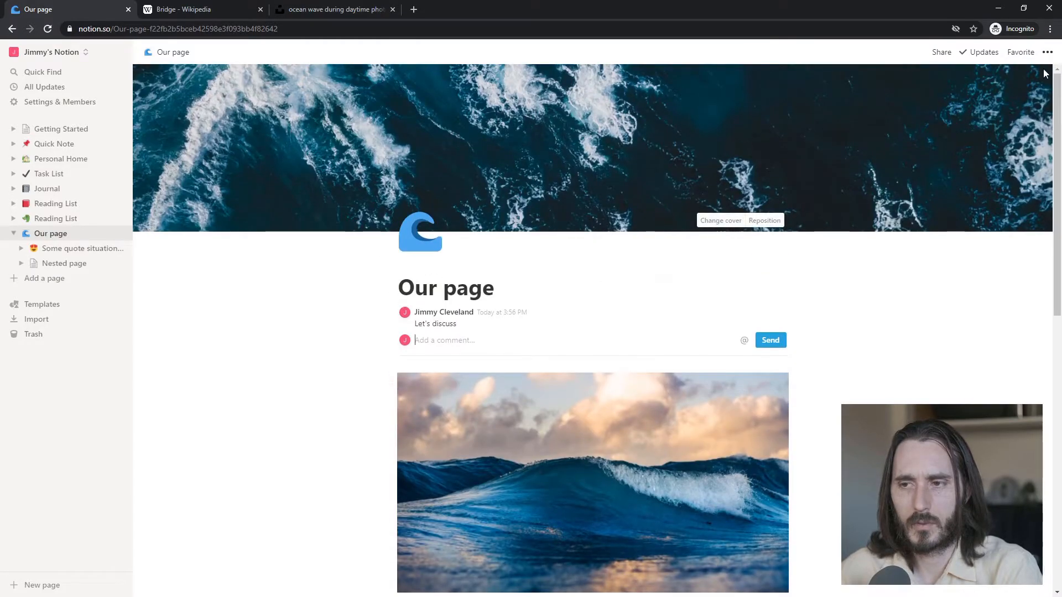
click(1048, 52)
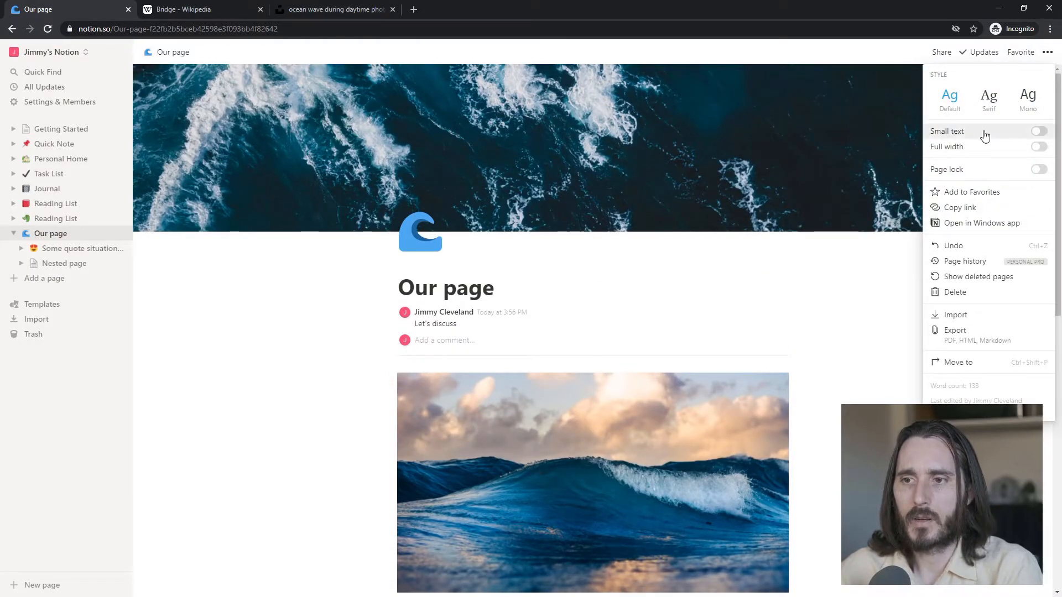
click(842, 273)
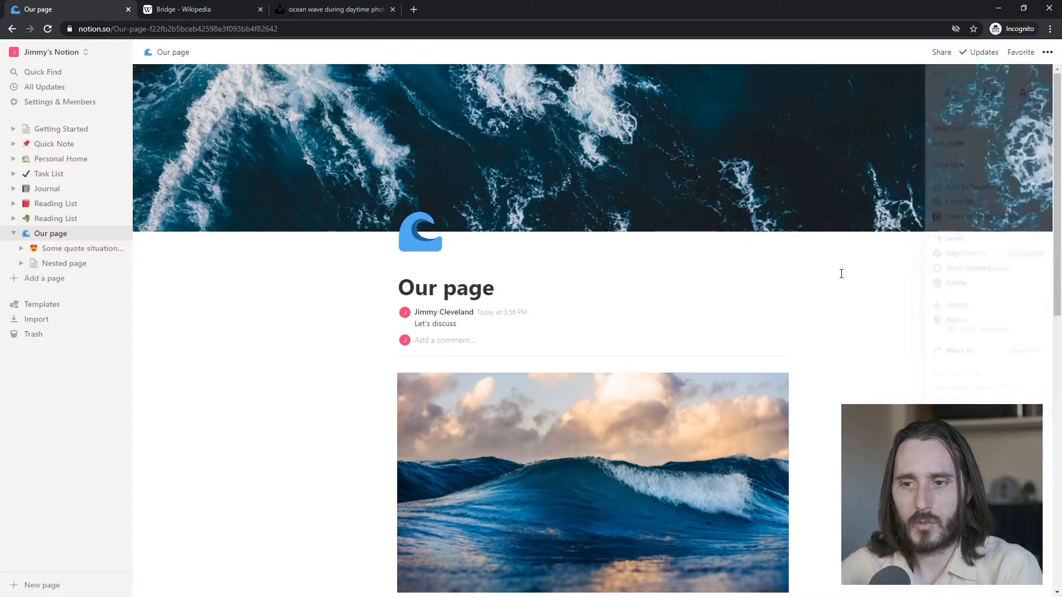
scroll(719, 277, down, 7)
scroll(715, 269, down, 1)
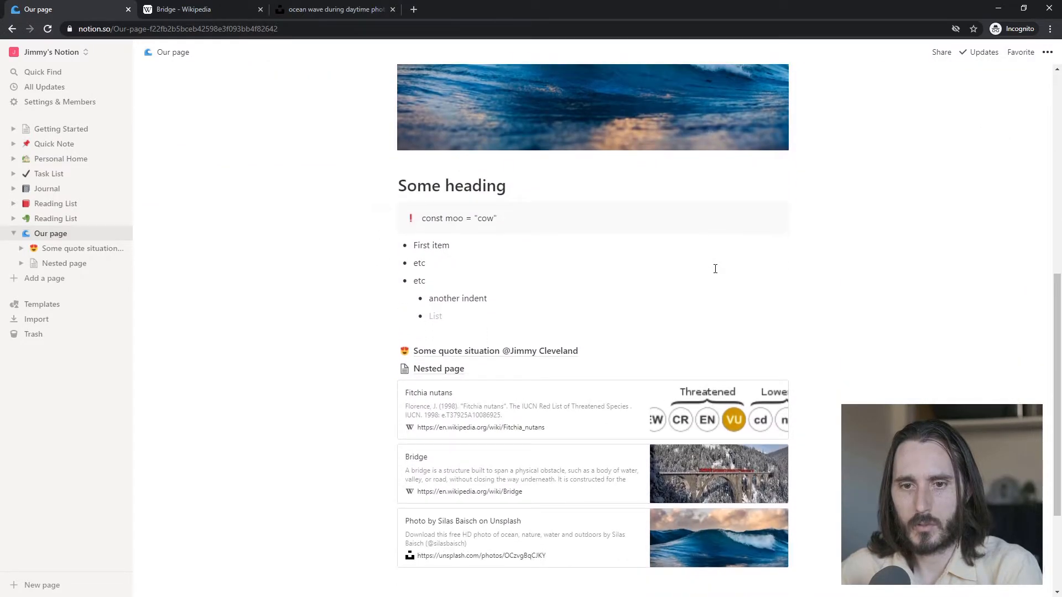
Step: Compare the Default, Serif and Mono font styles on the page and set it to Serif
click(1048, 52)
click(989, 99)
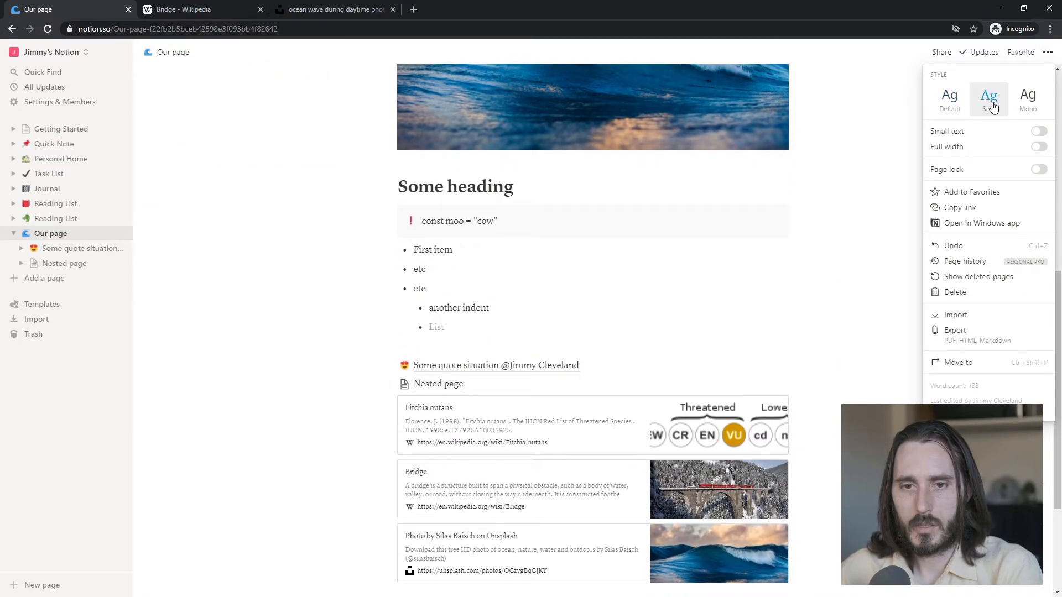
click(949, 98)
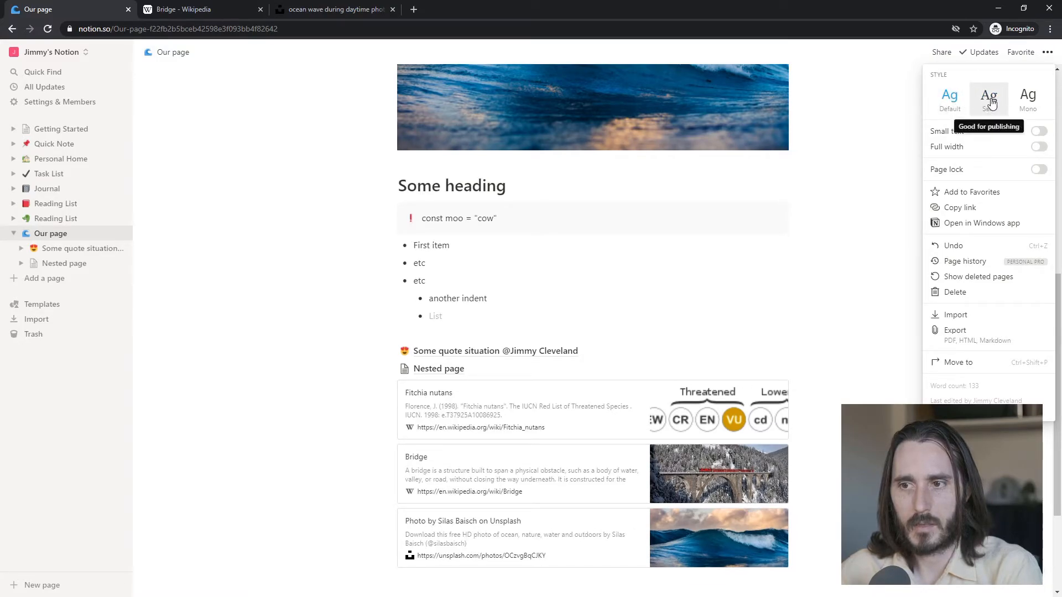
click(1028, 102)
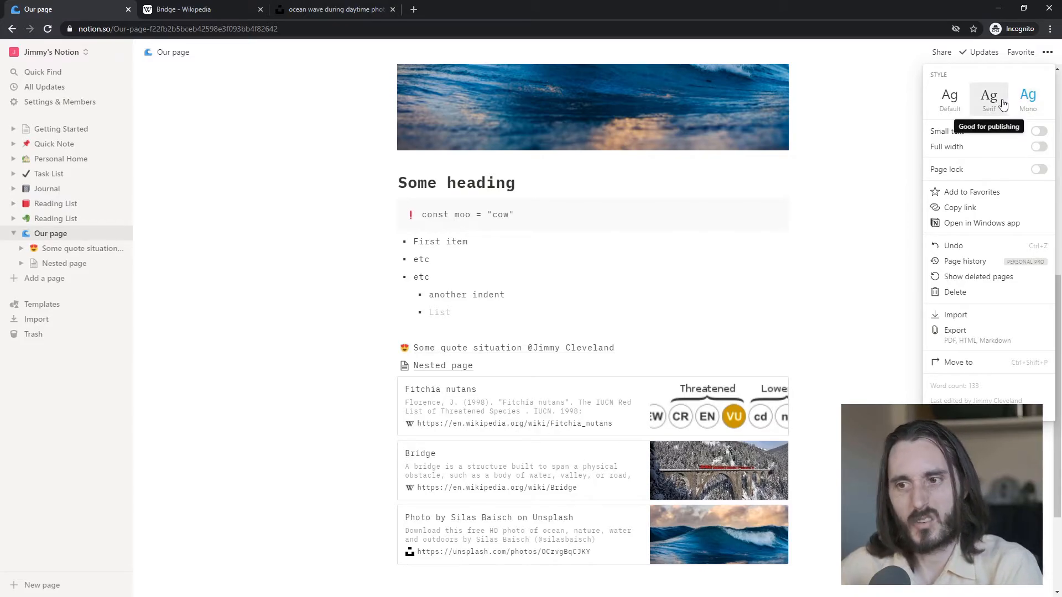
click(1004, 107)
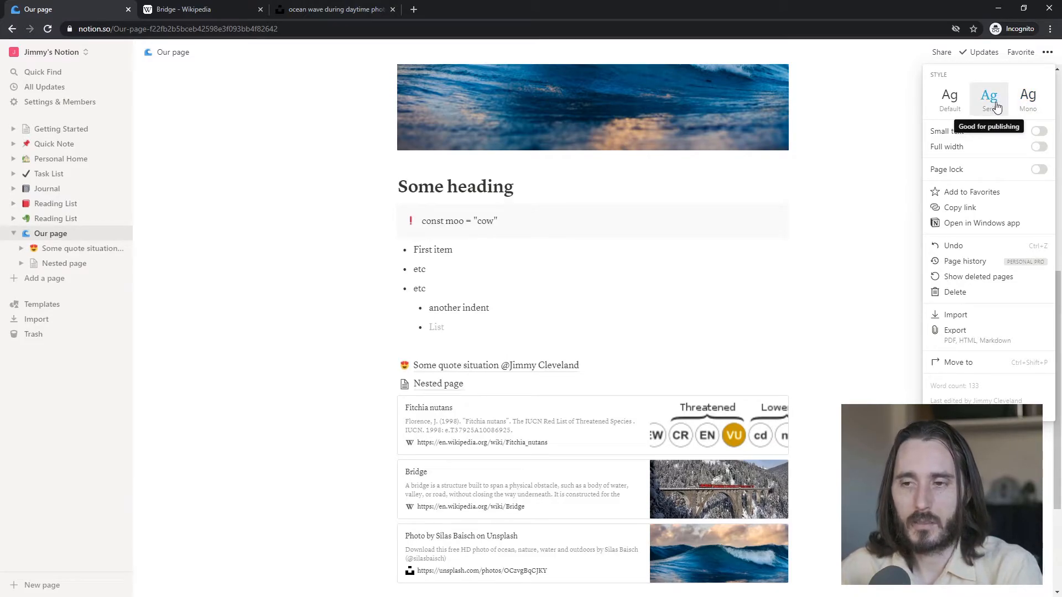
Step: Try the small text and full width options on the page, turning each one off again
click(1040, 133)
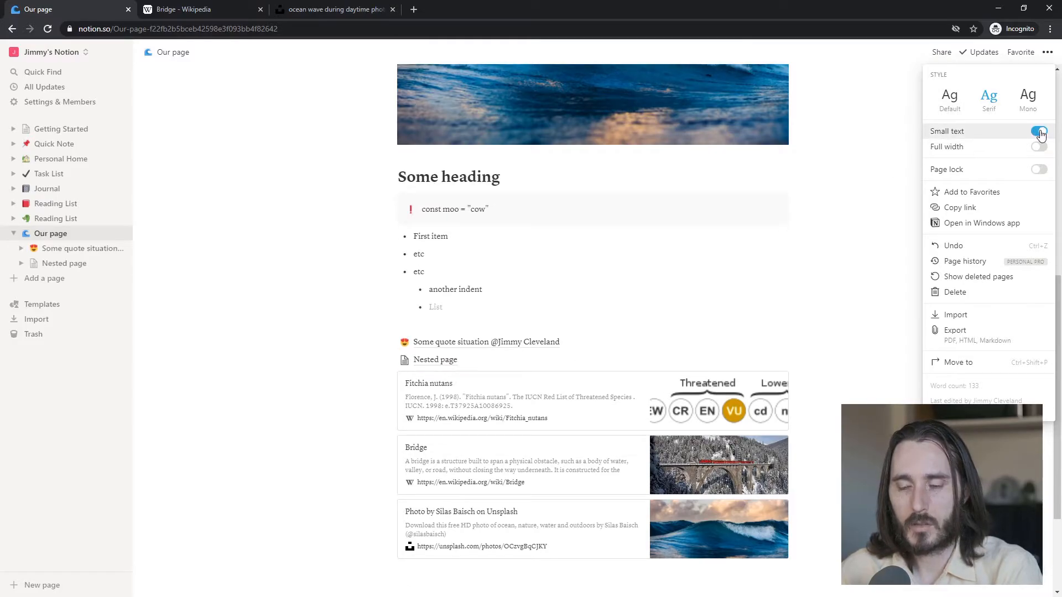
click(1040, 133)
click(1040, 133)
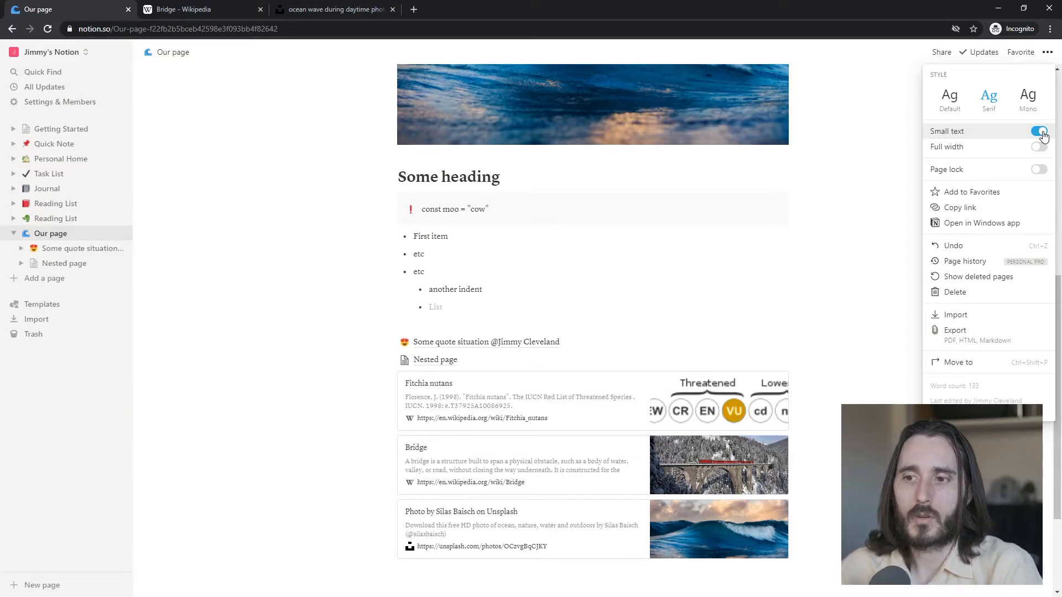
click(1041, 133)
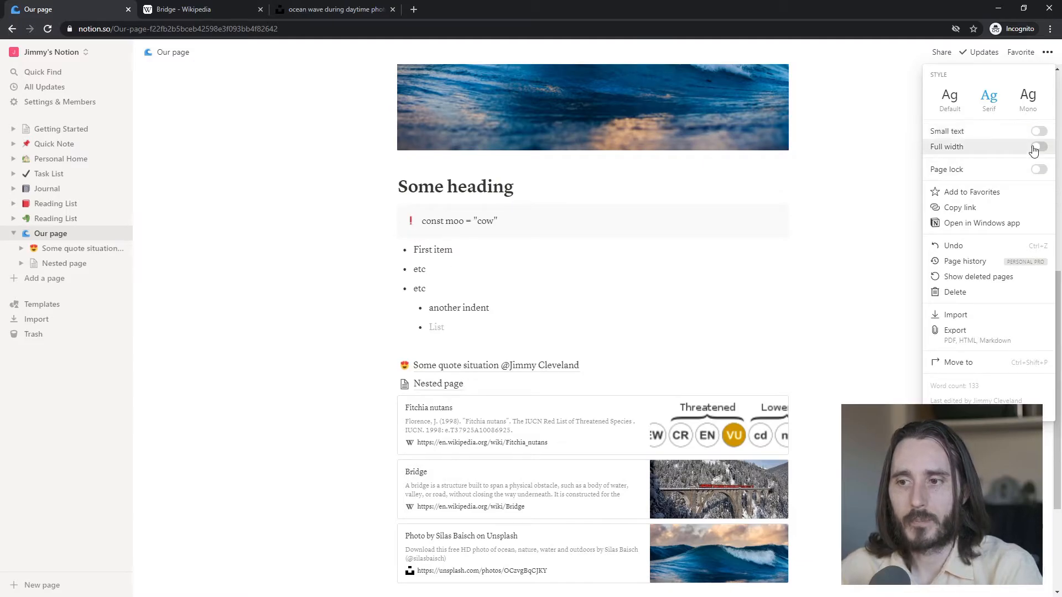
click(1037, 149)
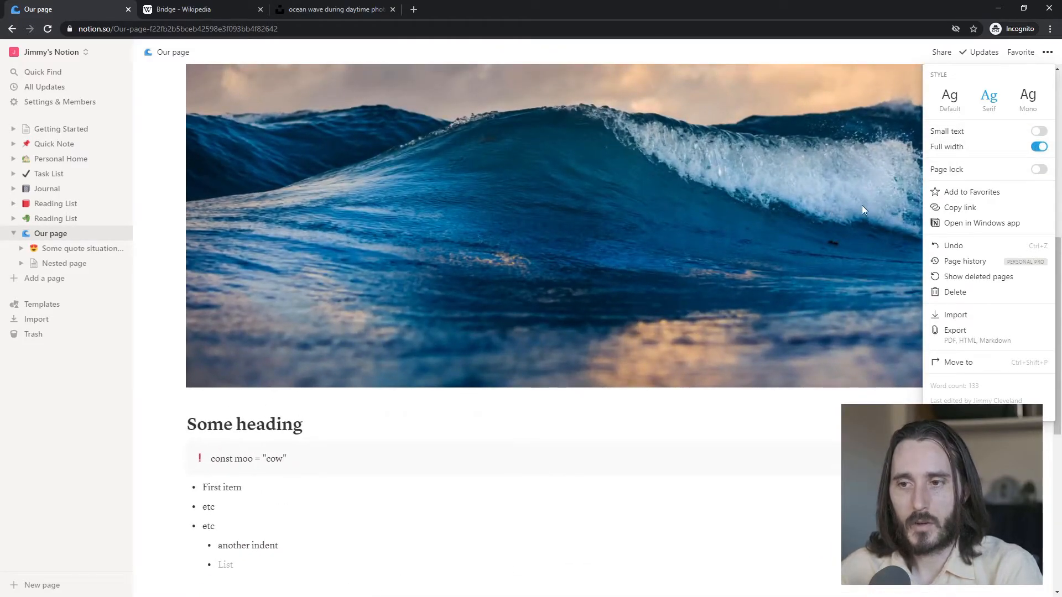
click(1038, 146)
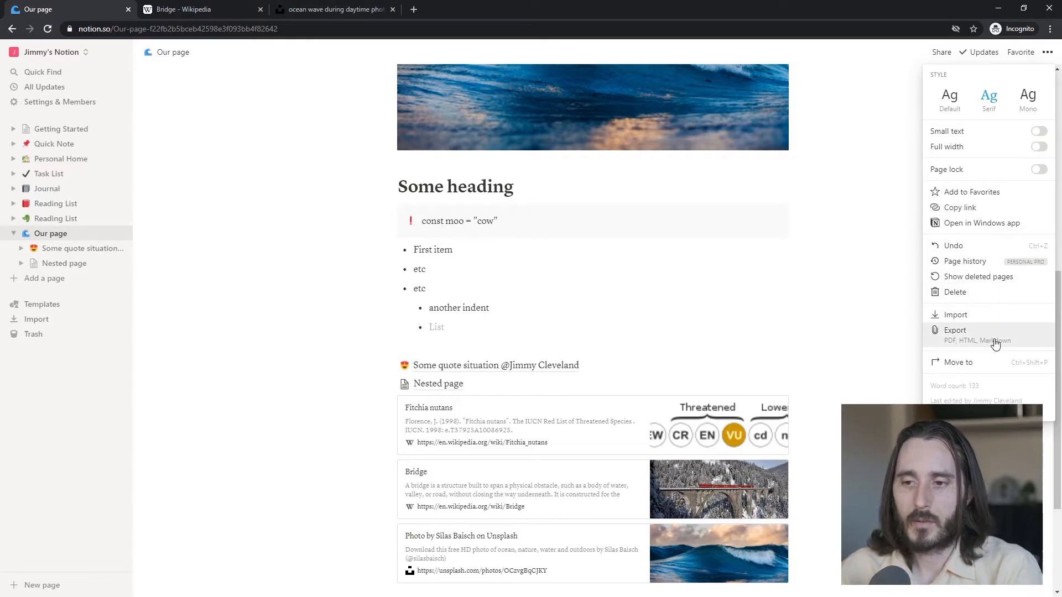
Step: Check the export formats offered for the page and cancel the export
click(982, 340)
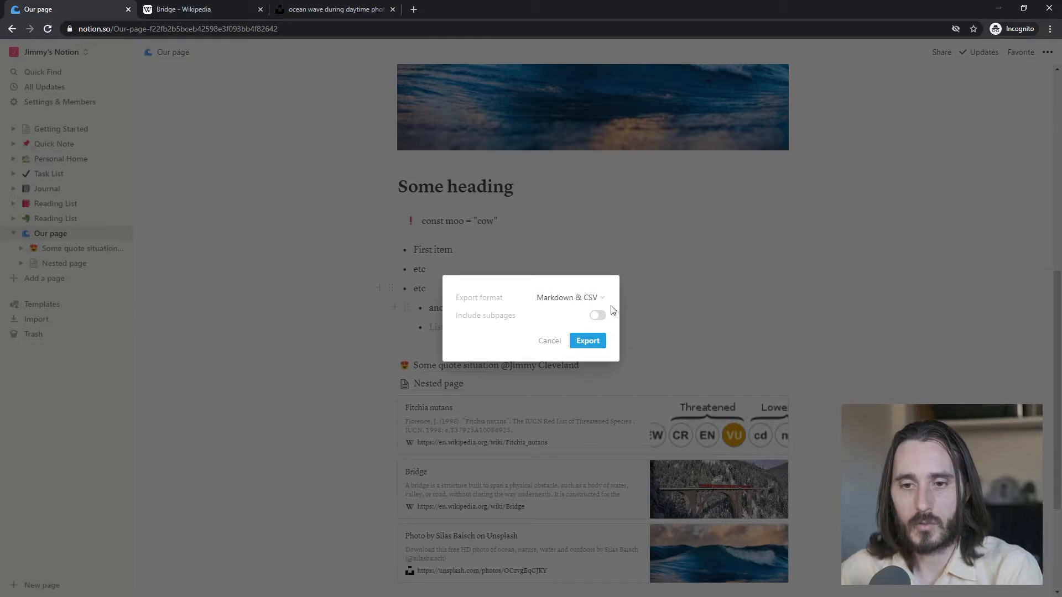
click(600, 302)
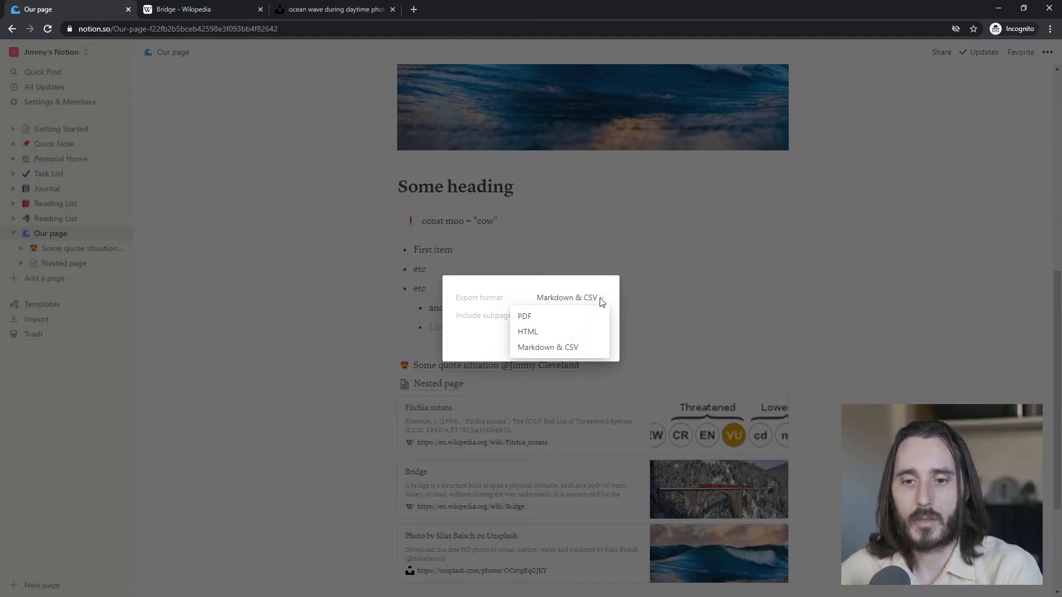
click(560, 287)
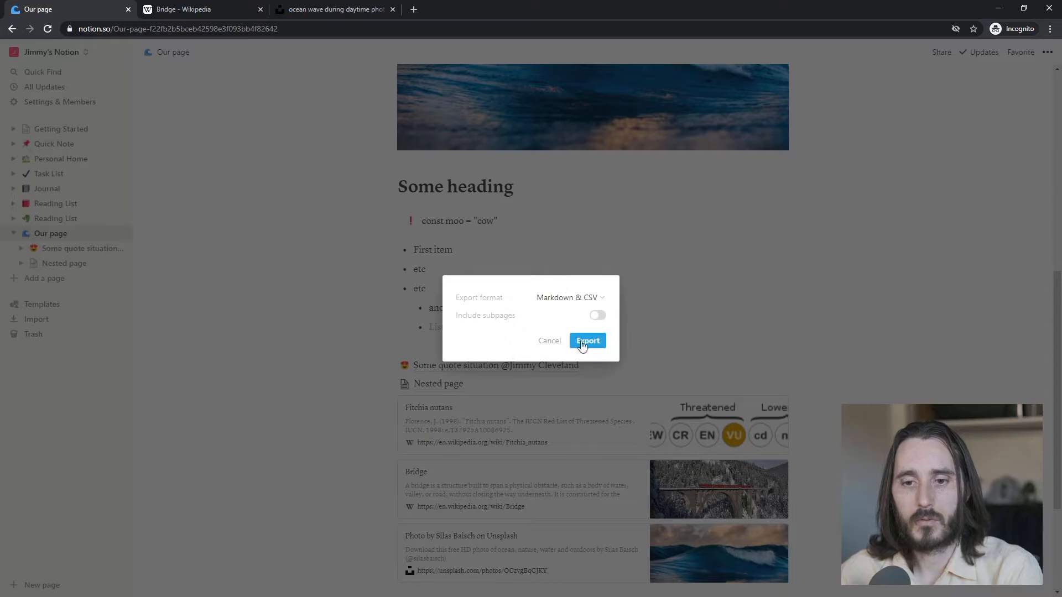
click(553, 342)
scroll(941, 215, up, 4)
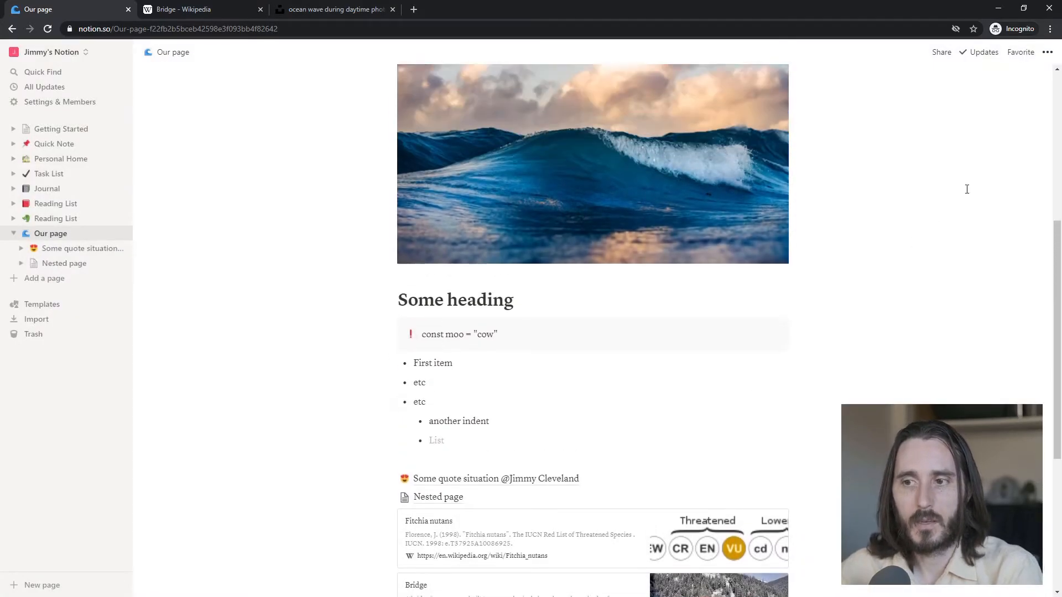
Step: Open the page's sharing options and copy the page link
click(1048, 52)
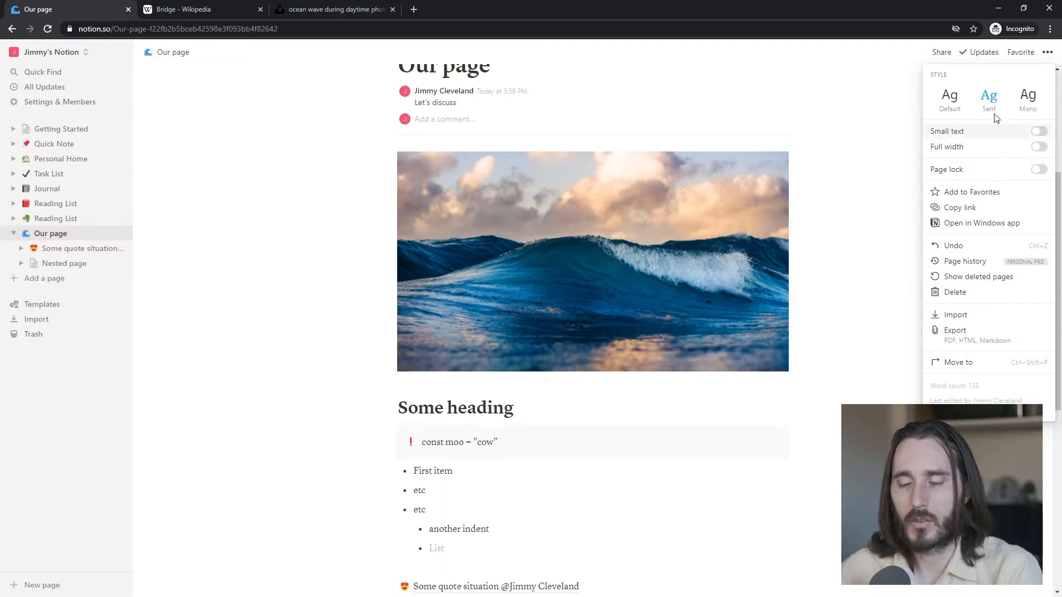
click(926, 63)
click(942, 55)
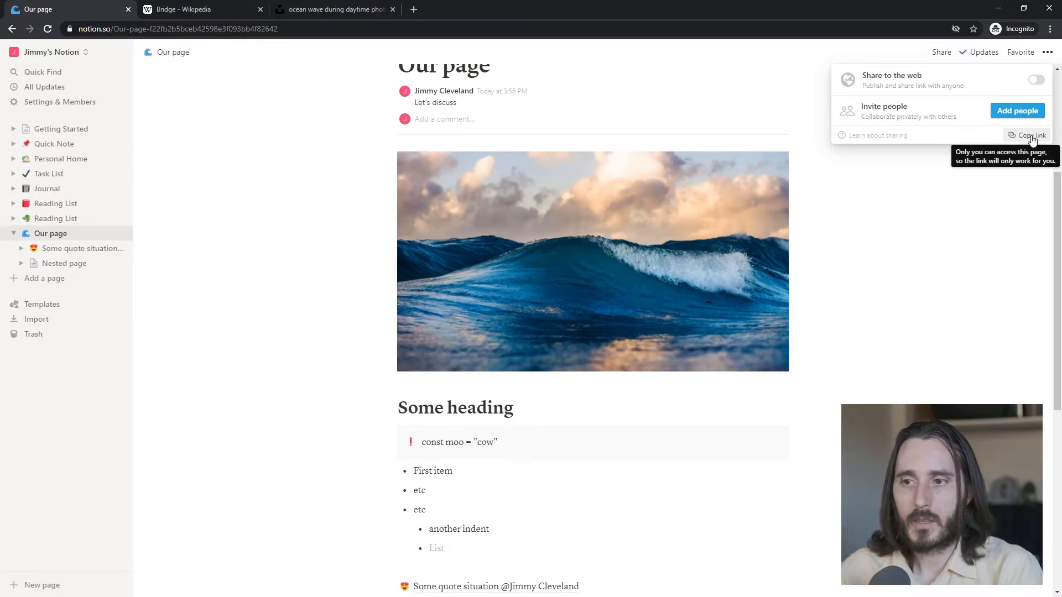
click(1033, 139)
Step: Review the page's updates and comment history, close it and look through the page content
click(991, 54)
click(994, 58)
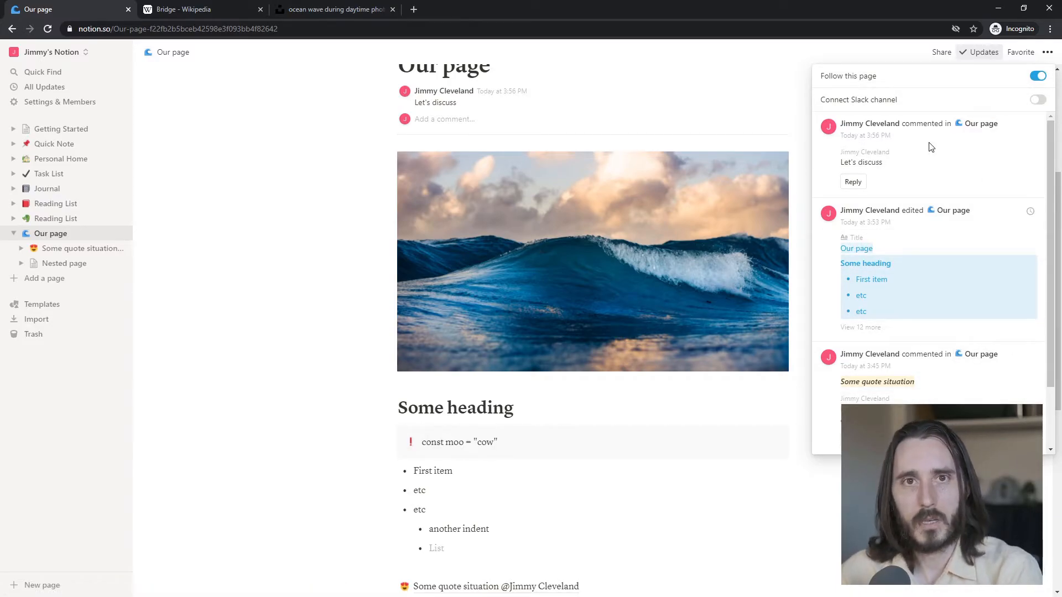
click(599, 139)
scroll(649, 174, up, 1)
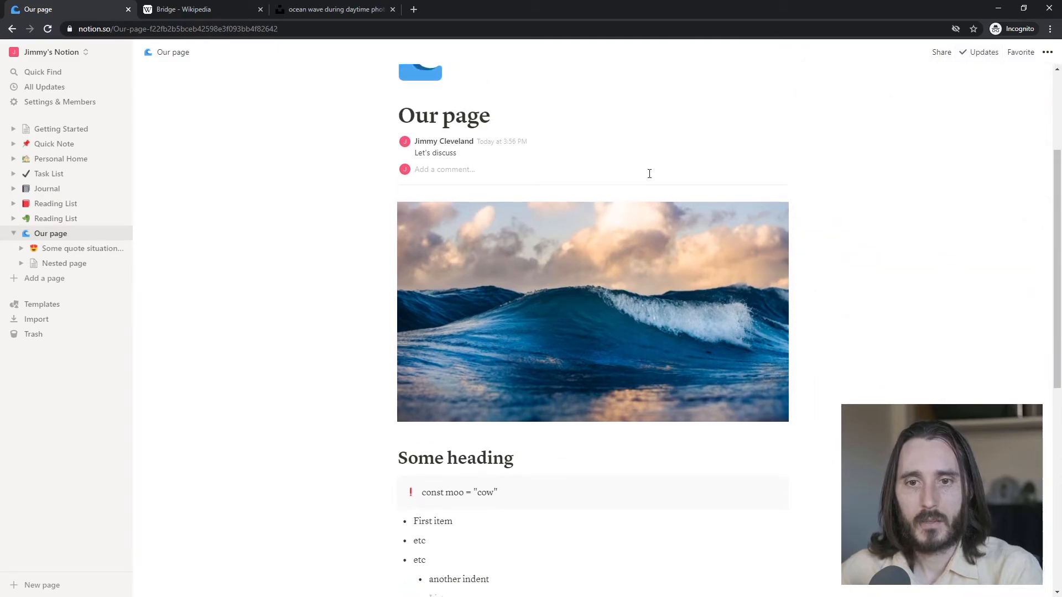
scroll(637, 176, up, 3)
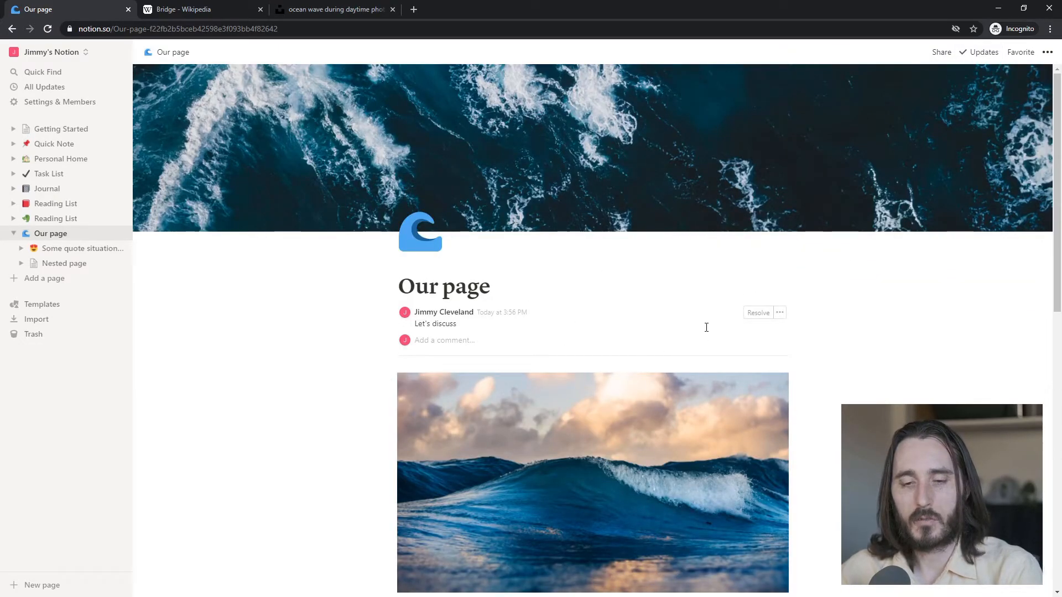
scroll(624, 293, down, 10)
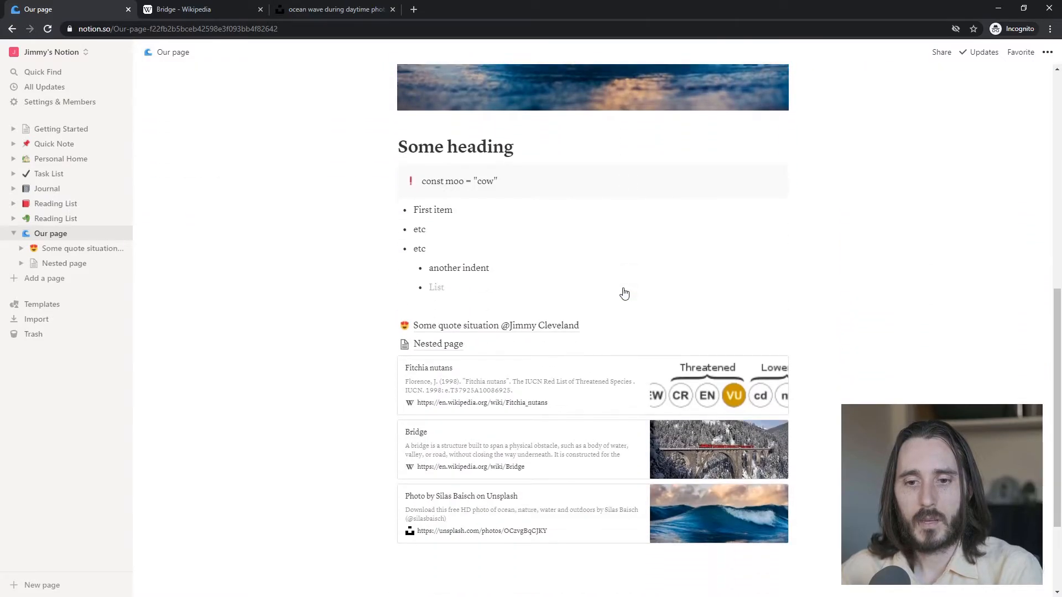
Step: Add a new page to the workspace and open the template gallery for it
click(56, 279)
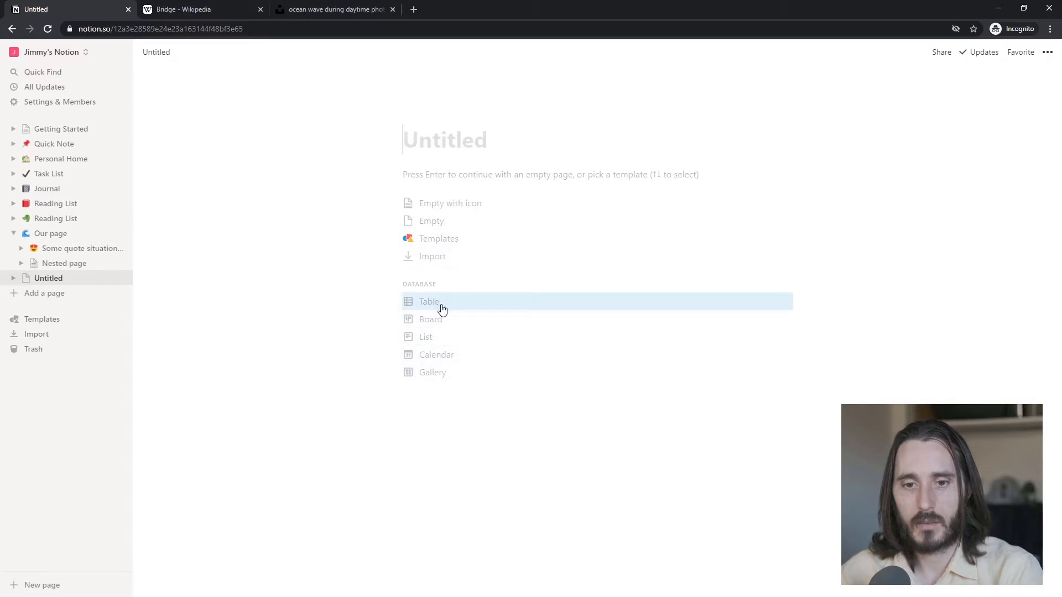
click(439, 243)
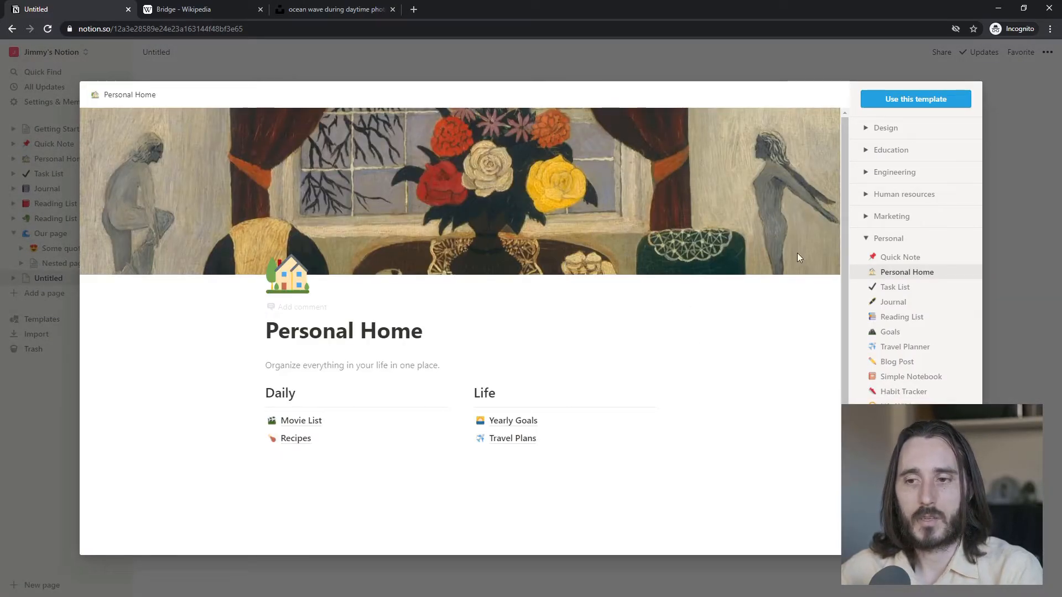
Step: Preview the Personal templates Quick Note, Journal, Reading List, Goals, Travel Planner, Simple Notebook and Blog Post
click(899, 258)
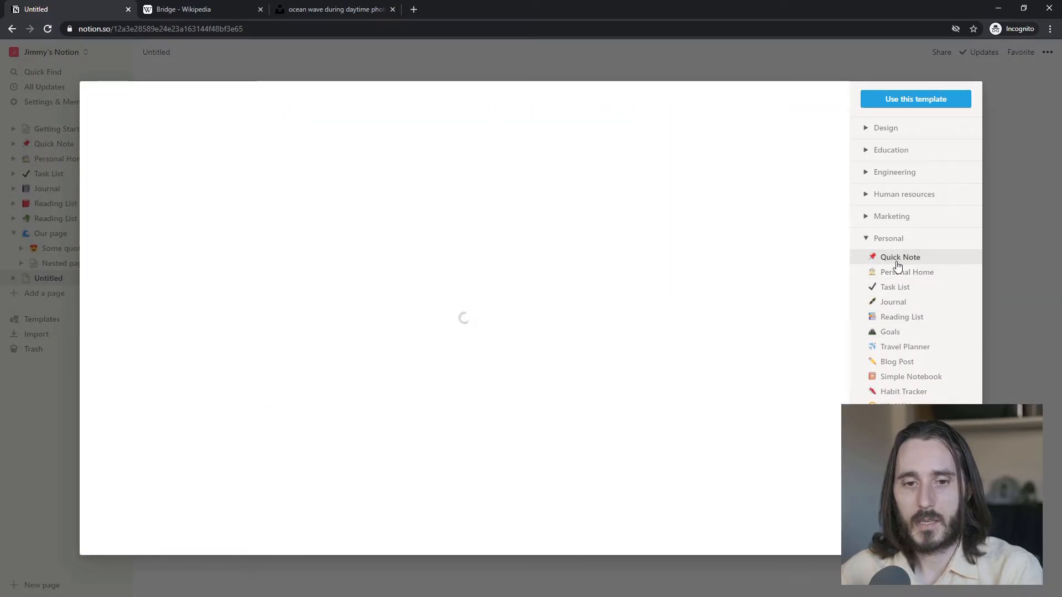
click(903, 304)
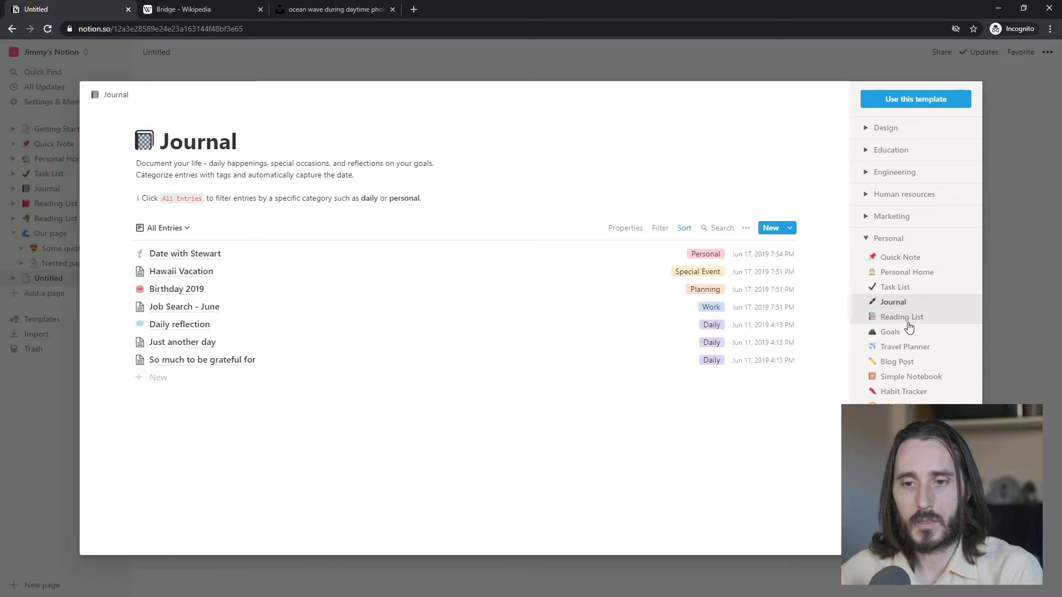
click(910, 320)
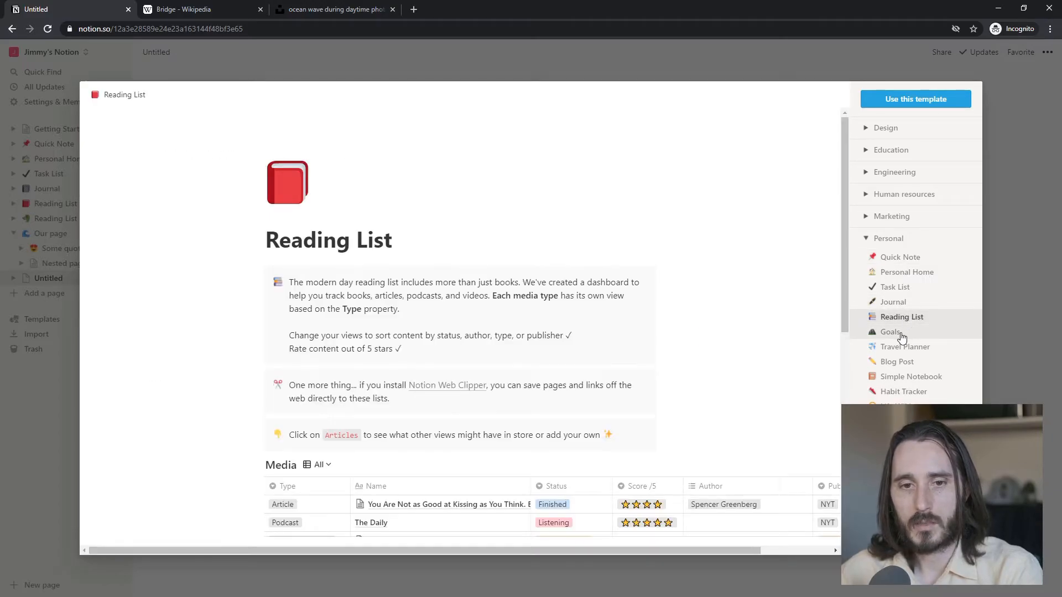
click(913, 334)
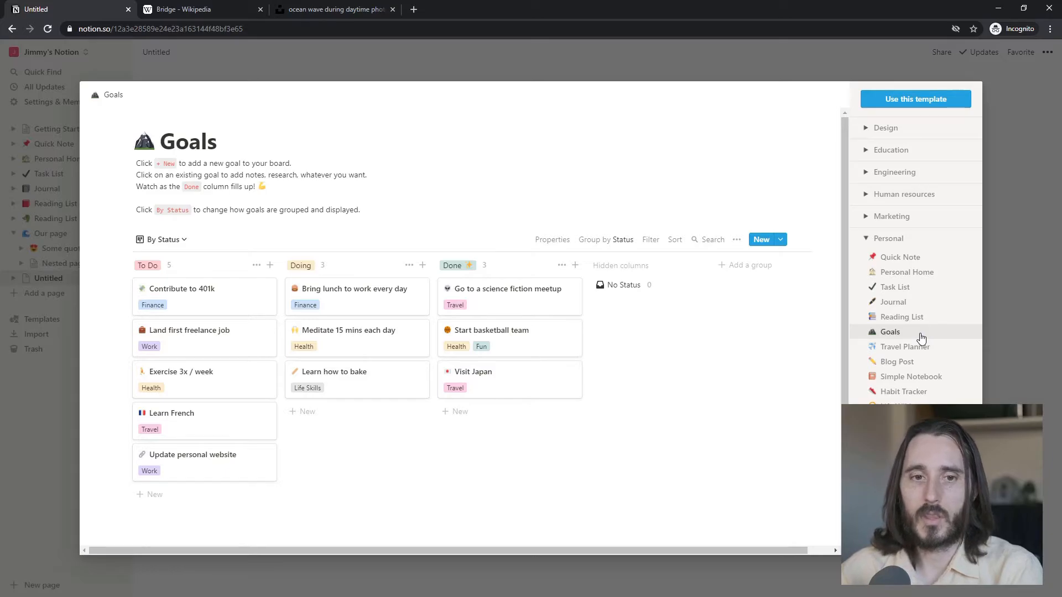
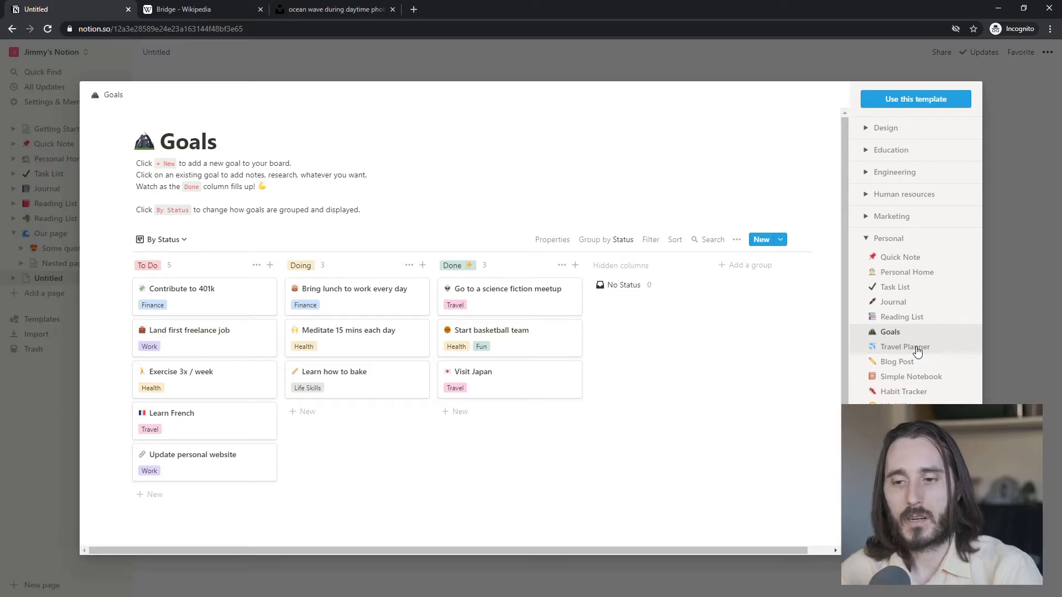
click(901, 345)
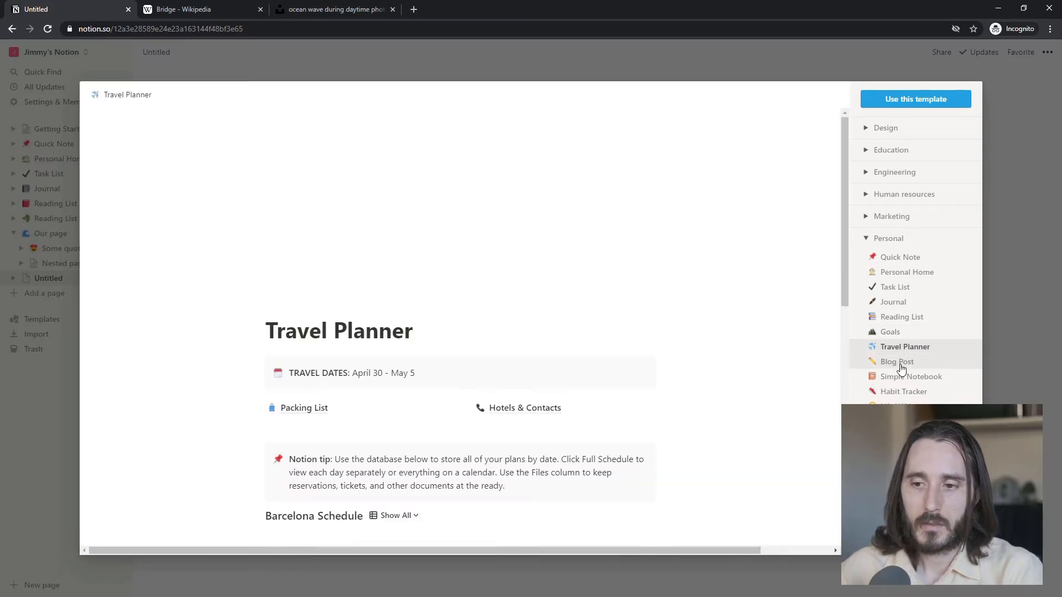
click(901, 365)
click(909, 378)
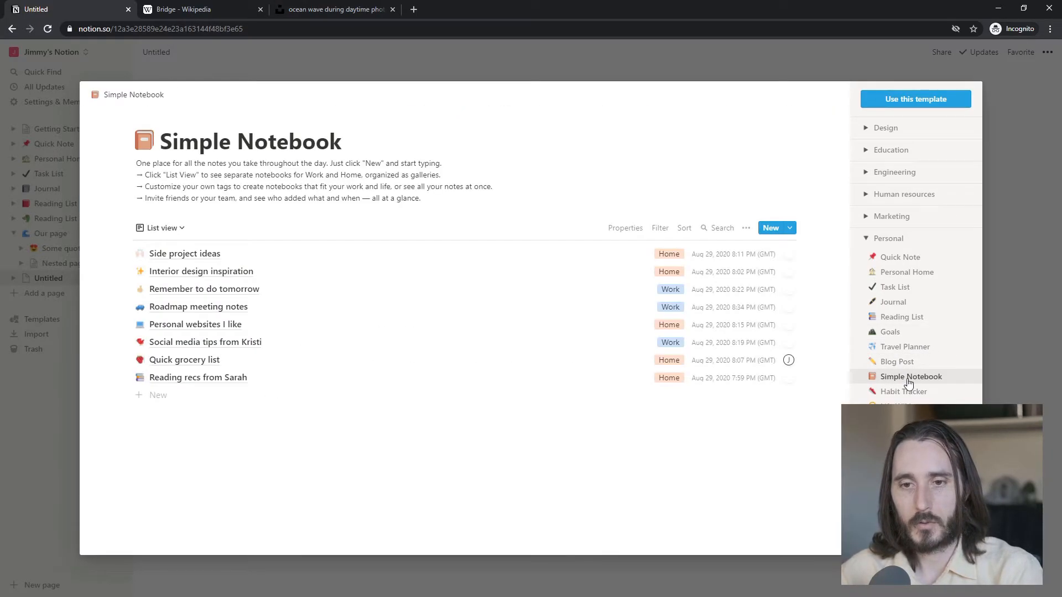
click(897, 365)
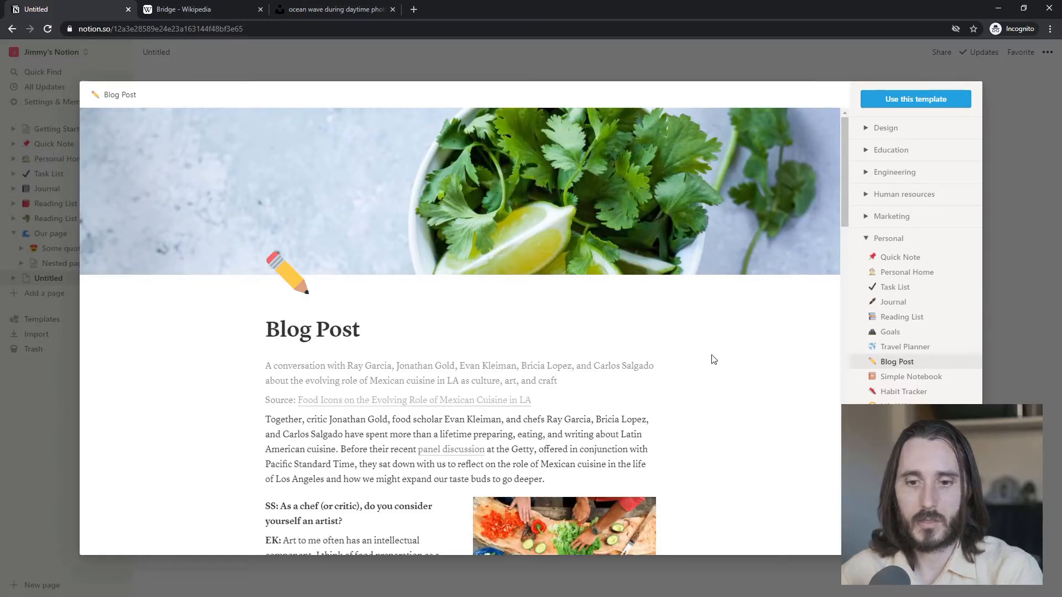
Step: Look through the full content of the Blog Post template preview
scroll(704, 356, down, 12)
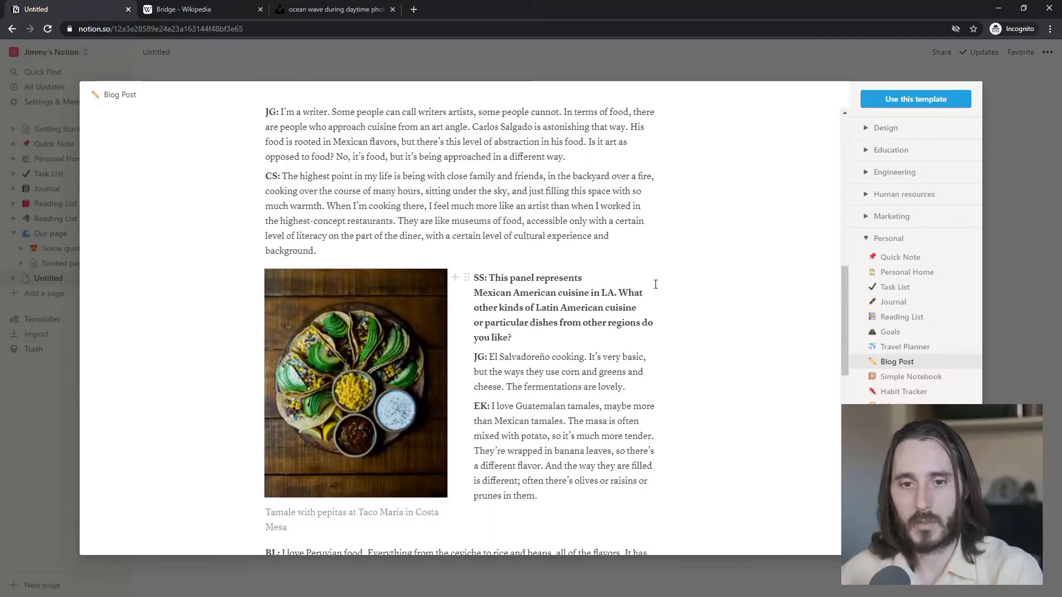
scroll(507, 306, down, 1)
scroll(507, 306, down, 10)
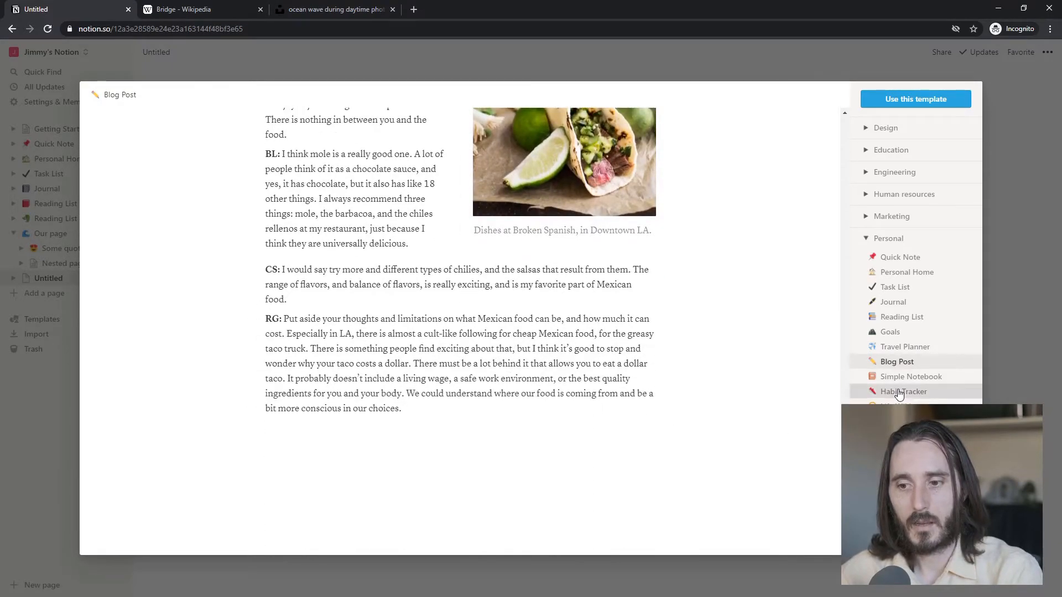
Step: Preview the Personal templates Habit Tracker, Job Applications and Weekly Agenda, looking over the layout of each
click(921, 391)
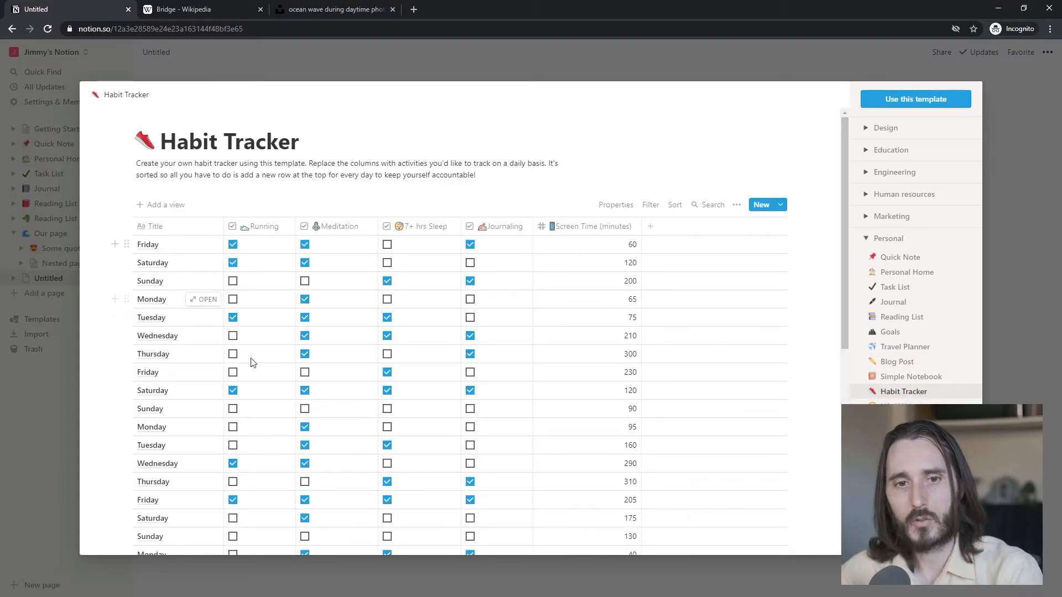
scroll(591, 360, down, 5)
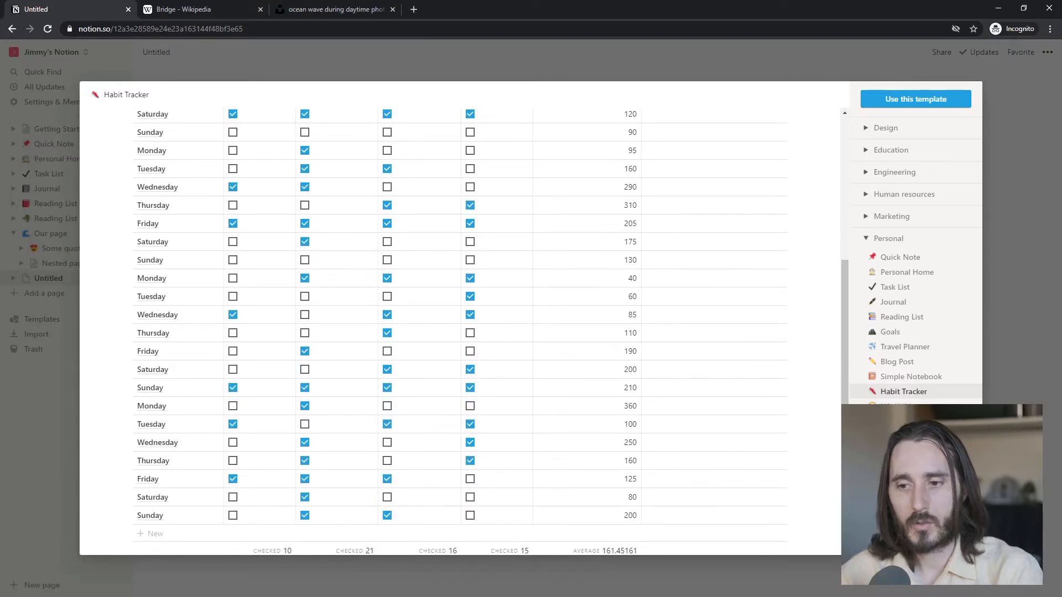
click(956, 404)
click(913, 437)
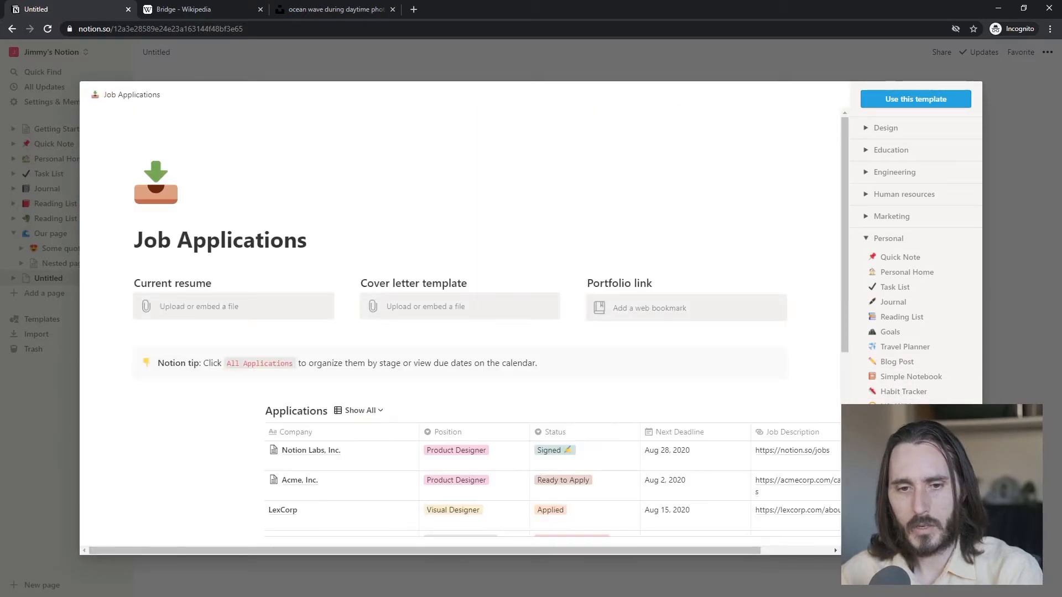
scroll(637, 387, down, 3)
scroll(638, 389, down, 1)
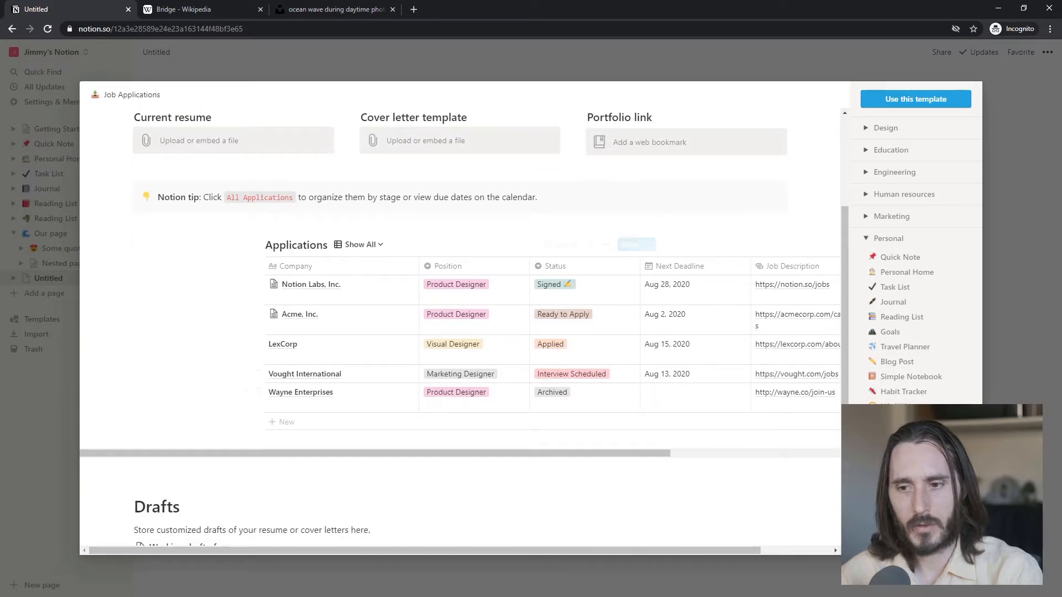
click(910, 451)
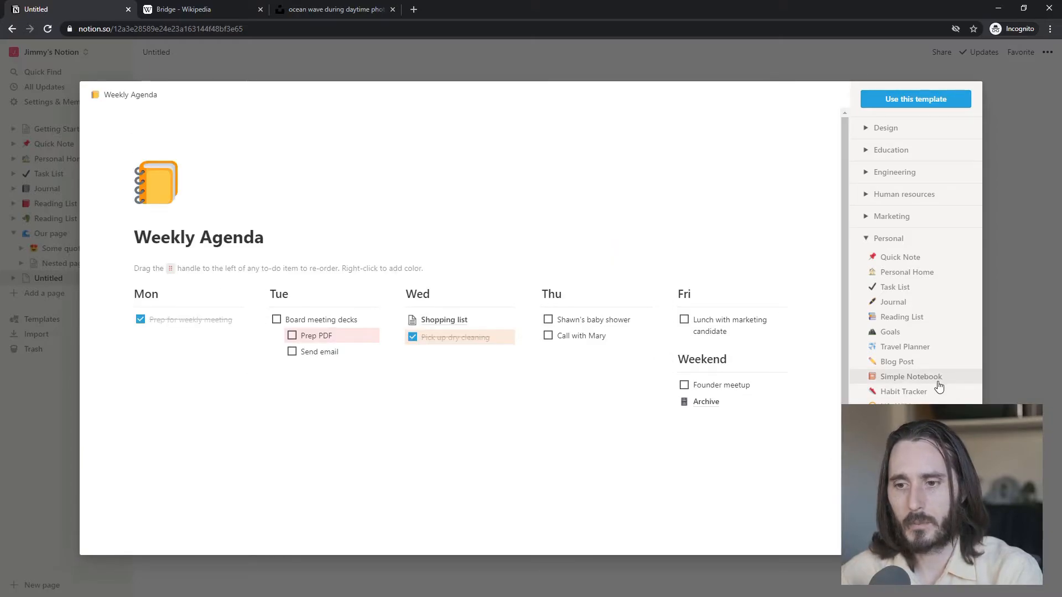
scroll(581, 318, down, 1)
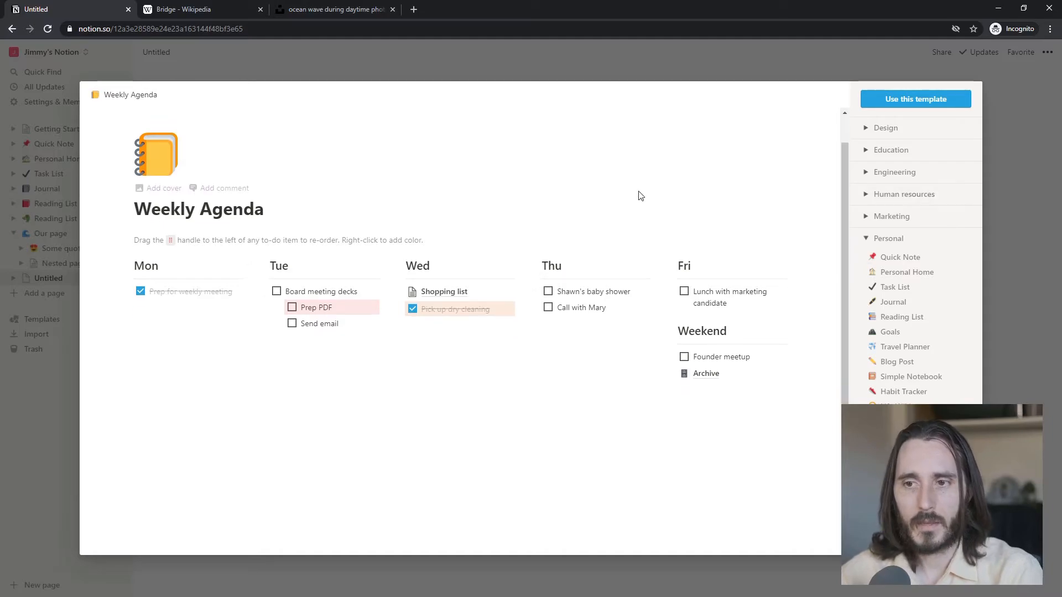
scroll(636, 227, up, 1)
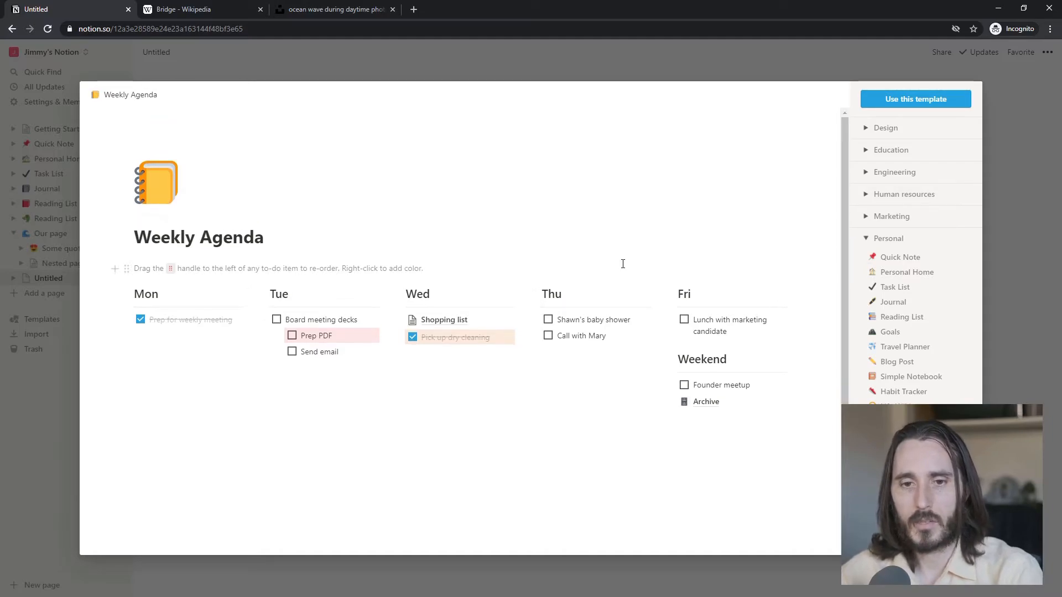
Step: Apply the Blog Post template from the Personal category to the new untitled page
click(901, 363)
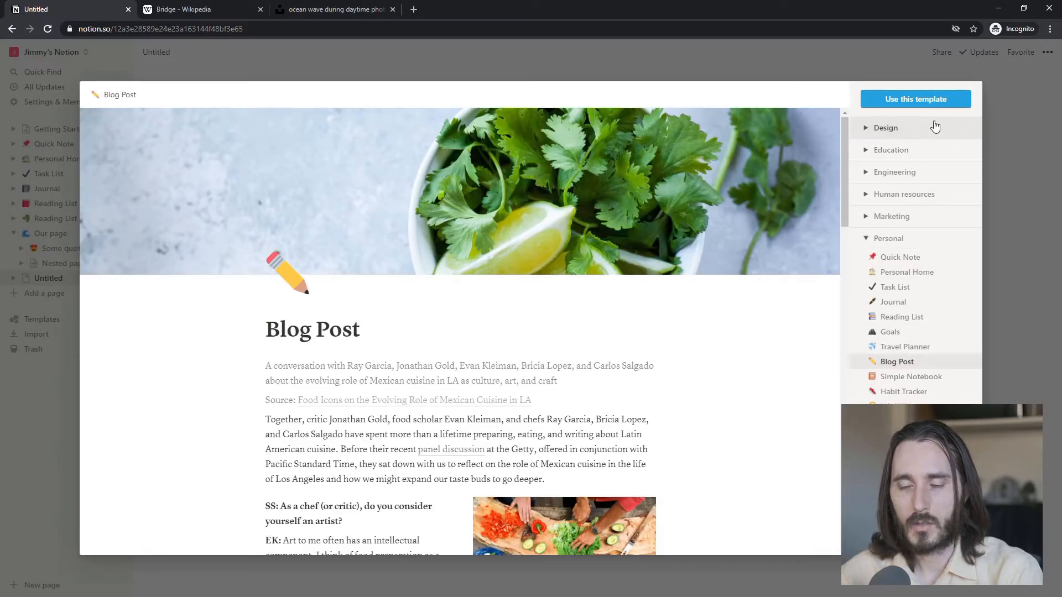
click(929, 100)
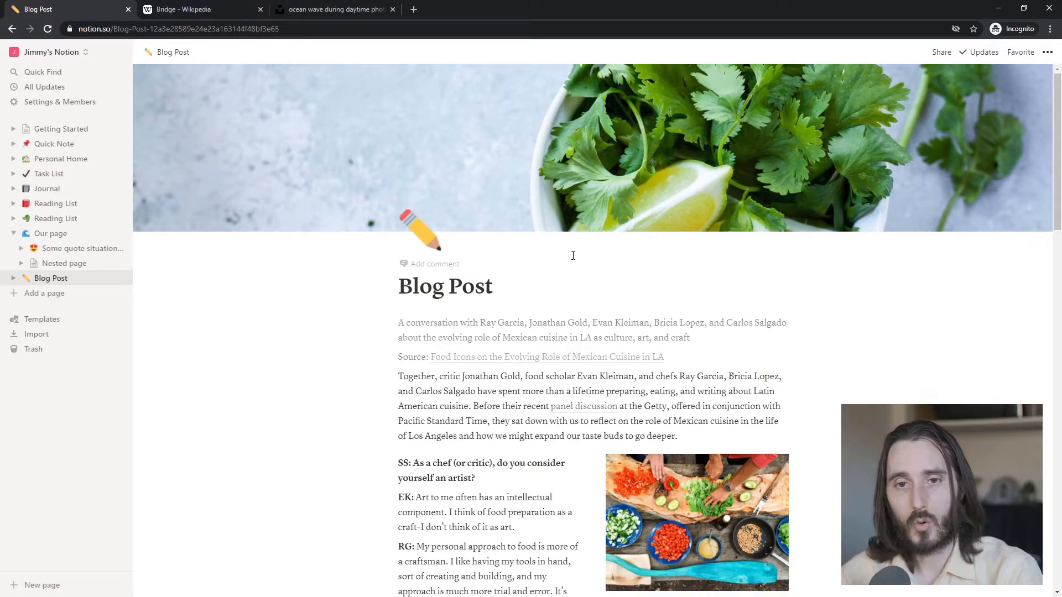
Step: Search the web for "notion gallery" in a new browser tab and open the Notion Template Gallery
click(414, 10)
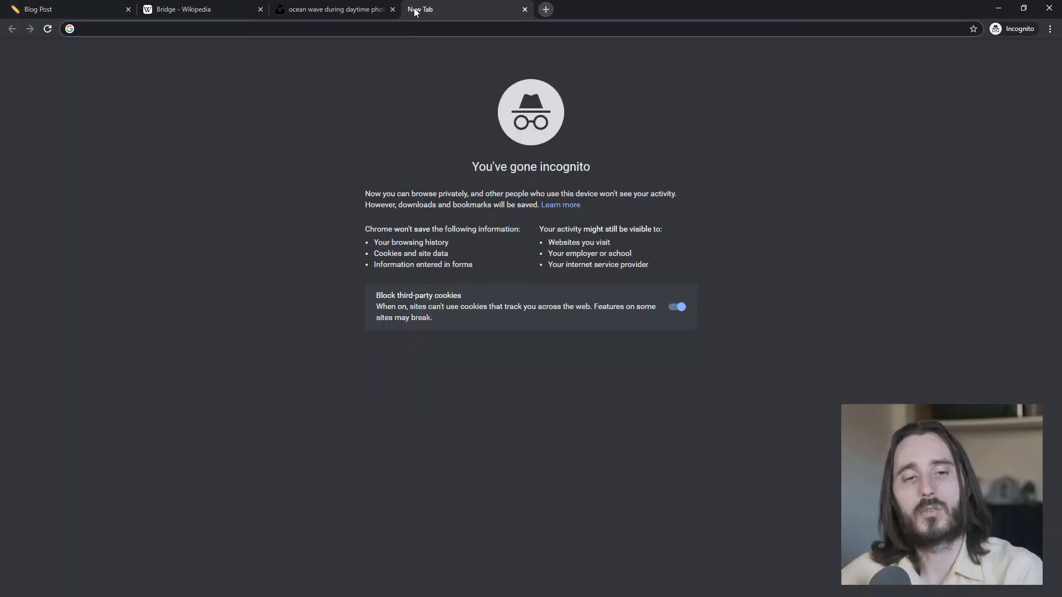
text(notion)
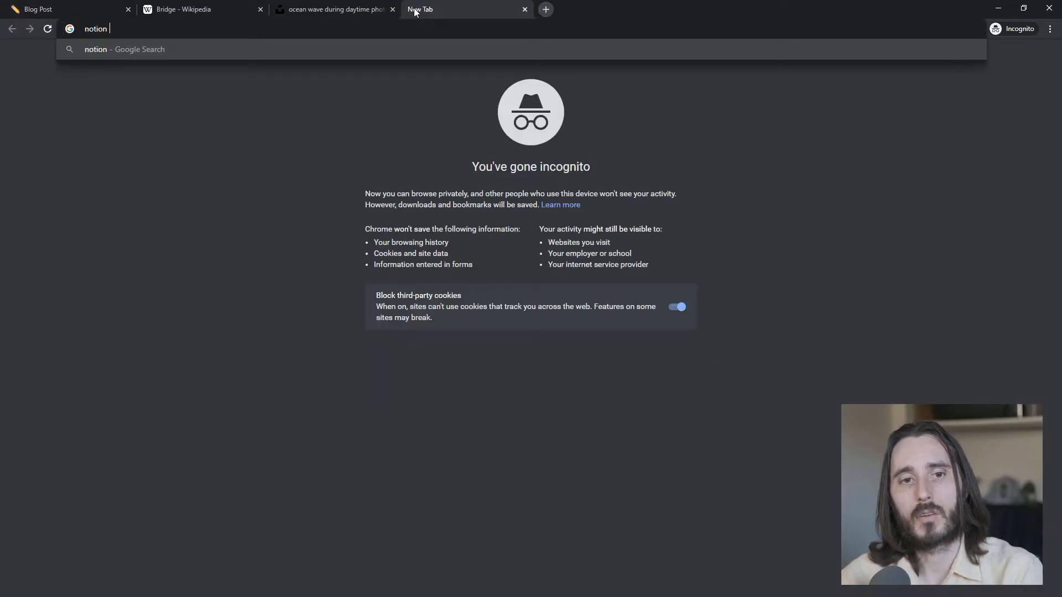
text( gallery)
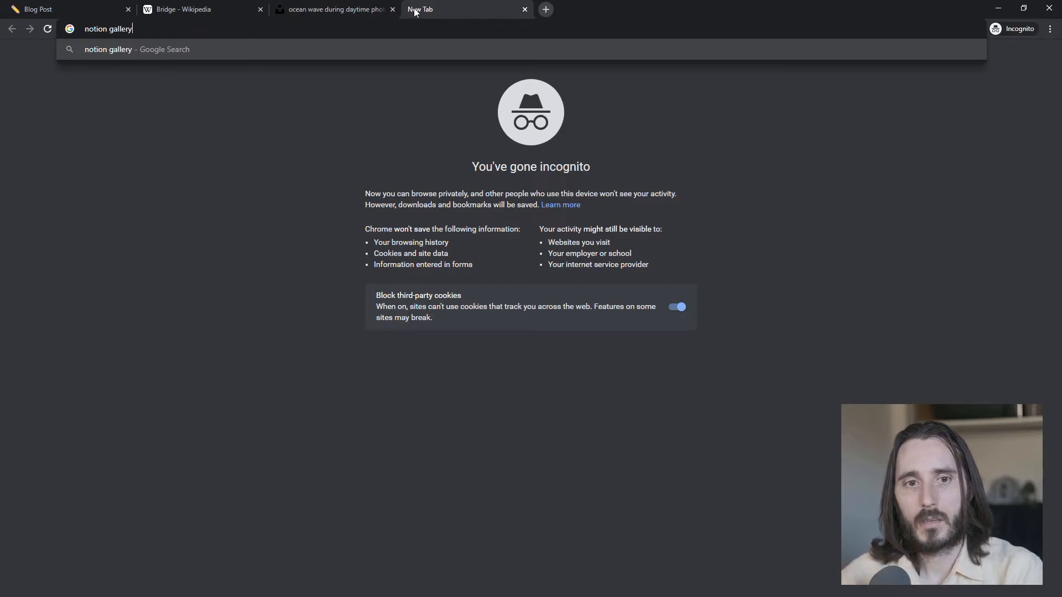
key(Return)
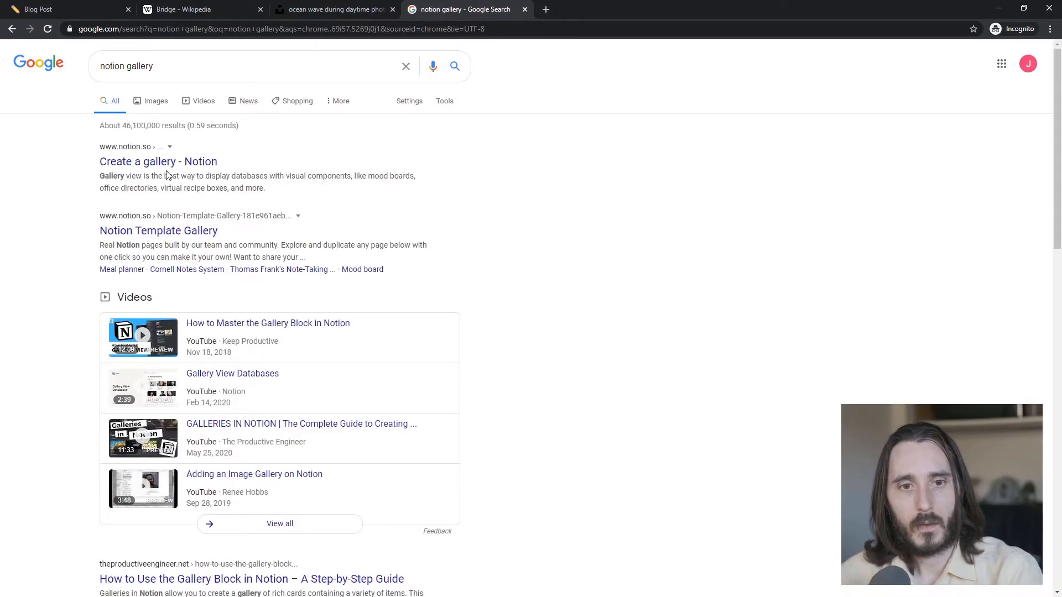
click(173, 231)
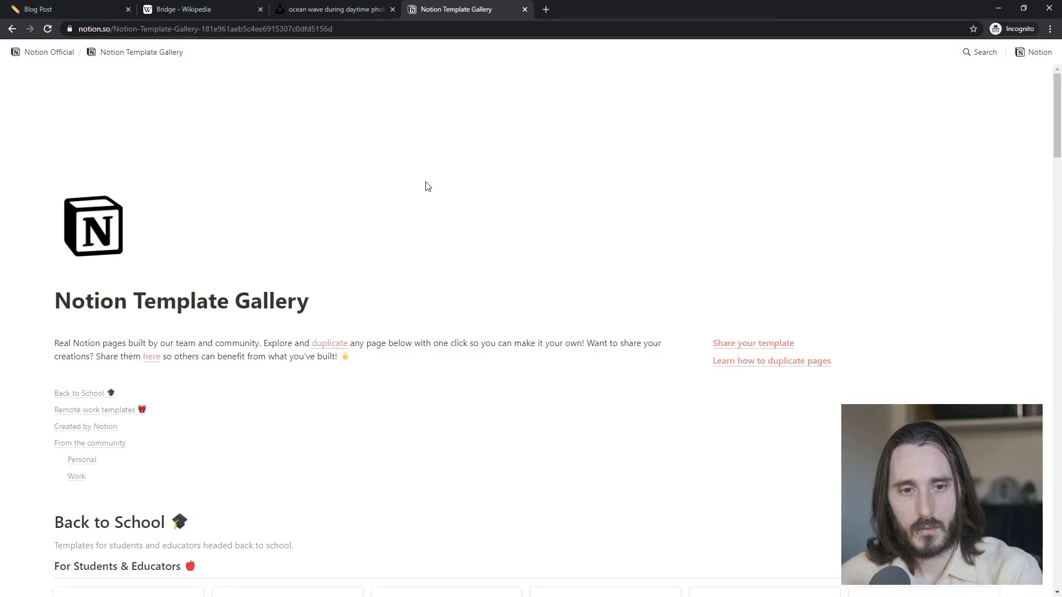
Step: Browse the Notion Template Gallery, including the school, database, community personal, work and premium template sections
scroll(538, 253, down, 4)
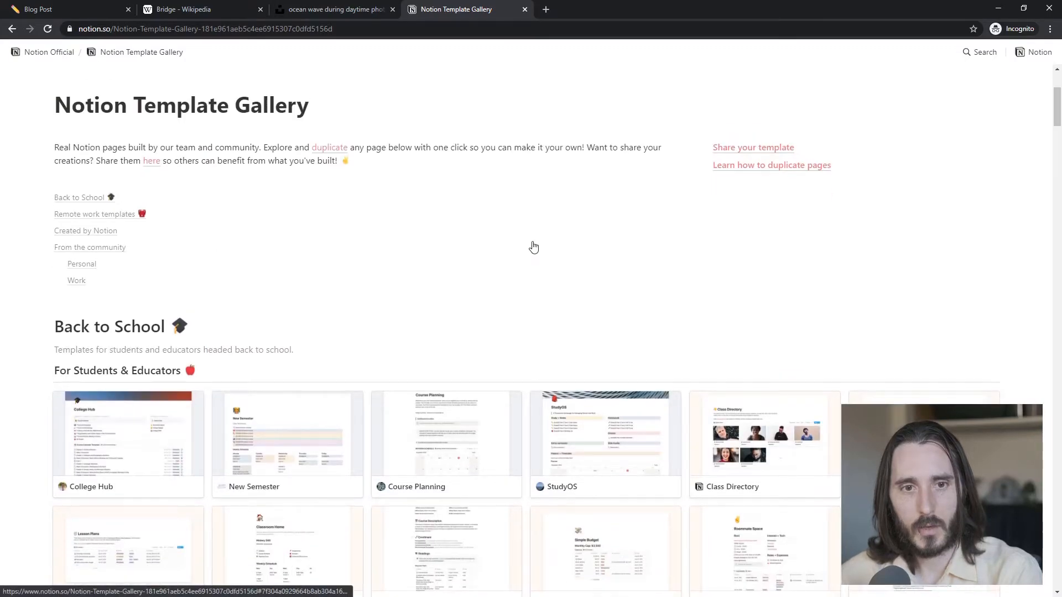
scroll(535, 245, up, 4)
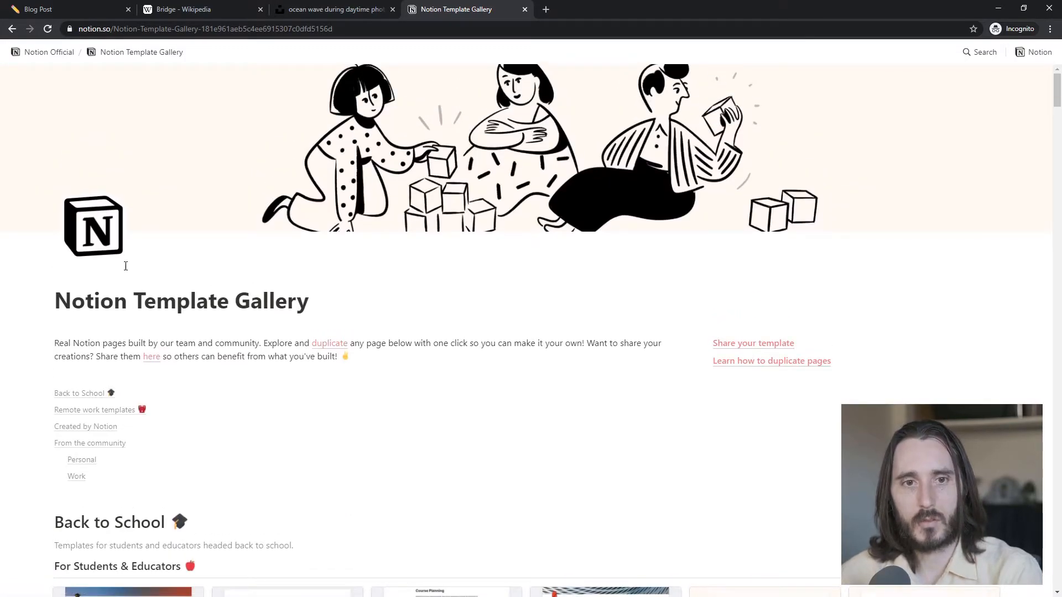
scroll(455, 216, down, 4)
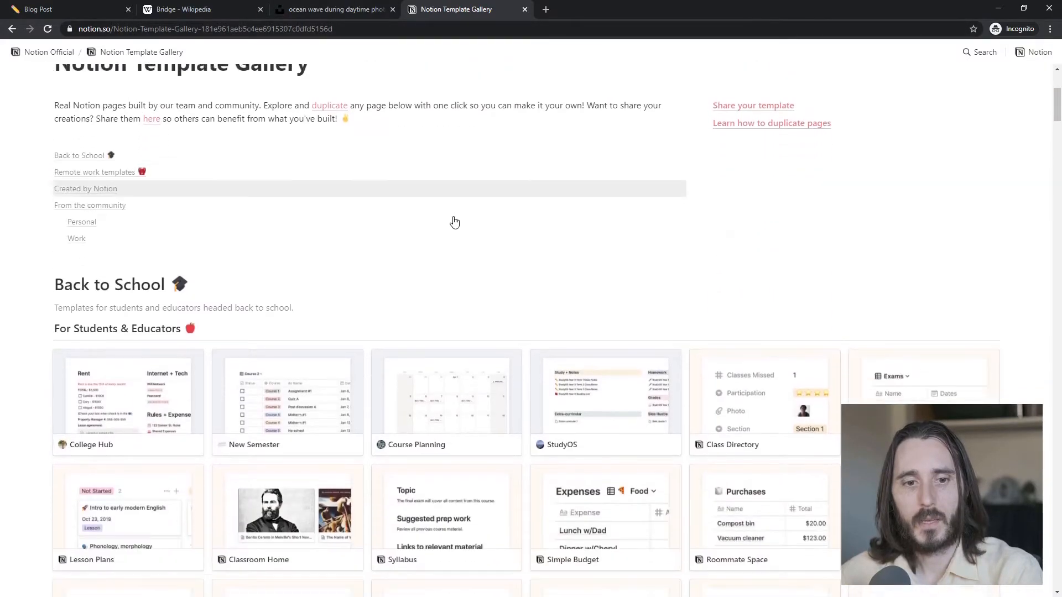
scroll(454, 222, down, 9)
scroll(453, 218, down, 12)
scroll(453, 215, down, 15)
scroll(453, 218, down, 12)
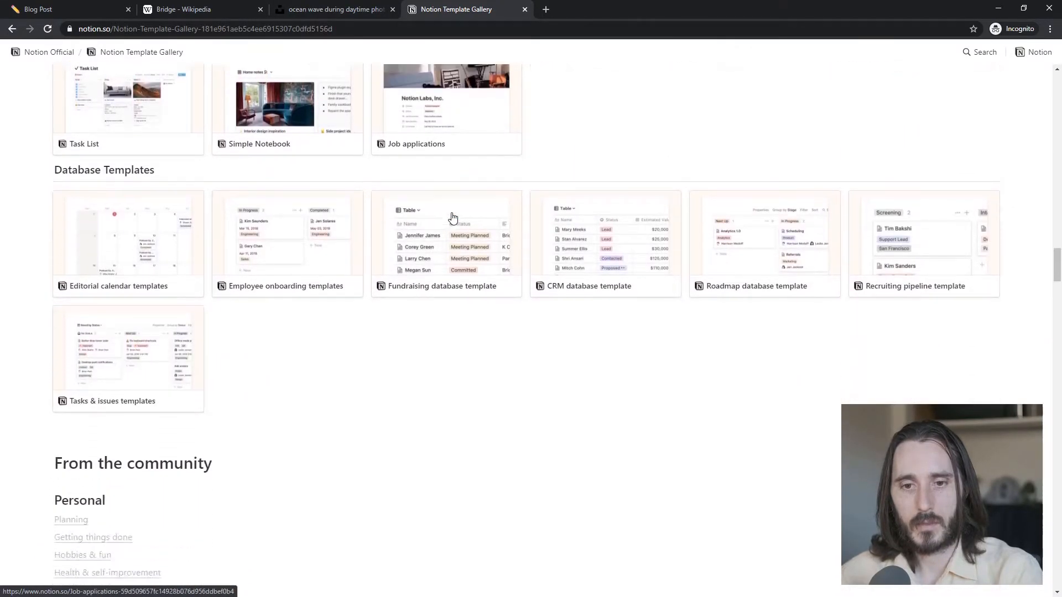
scroll(453, 218, down, 11)
scroll(453, 218, up, 6)
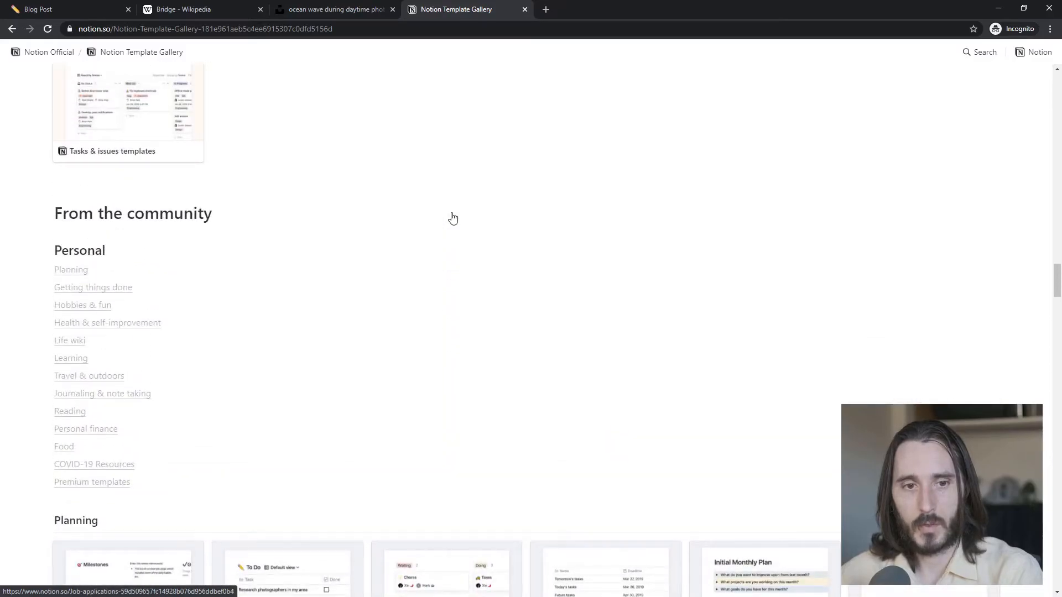
scroll(453, 218, down, 20)
scroll(453, 213, down, 20)
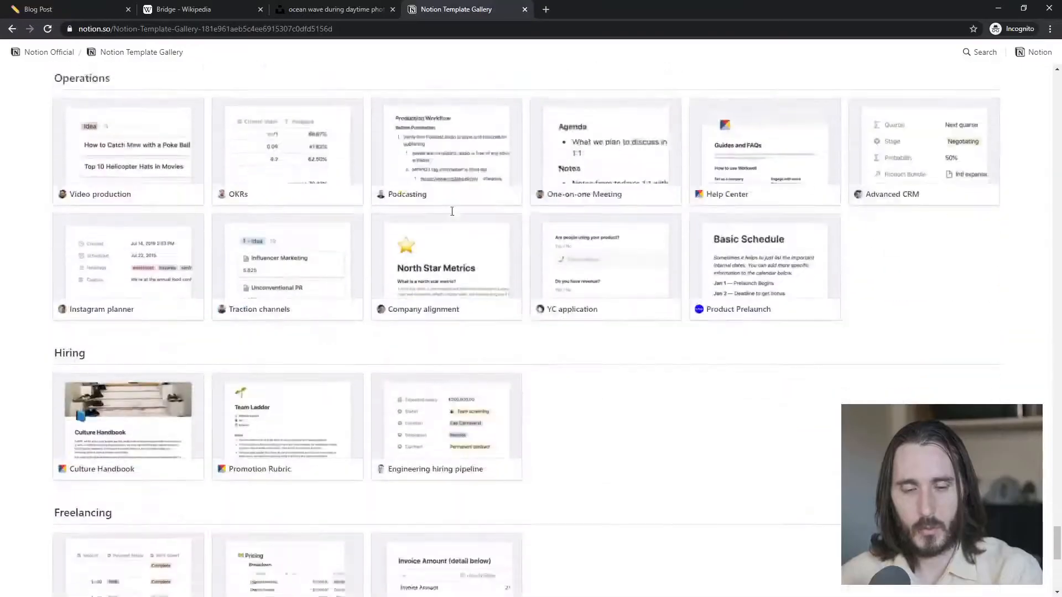
scroll(452, 213, down, 8)
scroll(450, 216, up, 17)
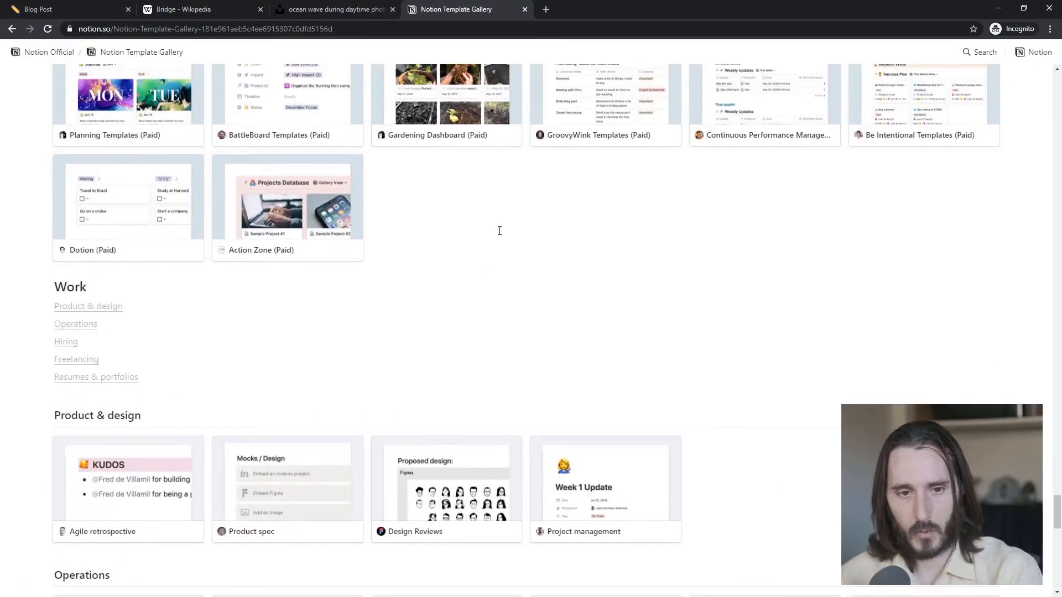
scroll(531, 268, up, 8)
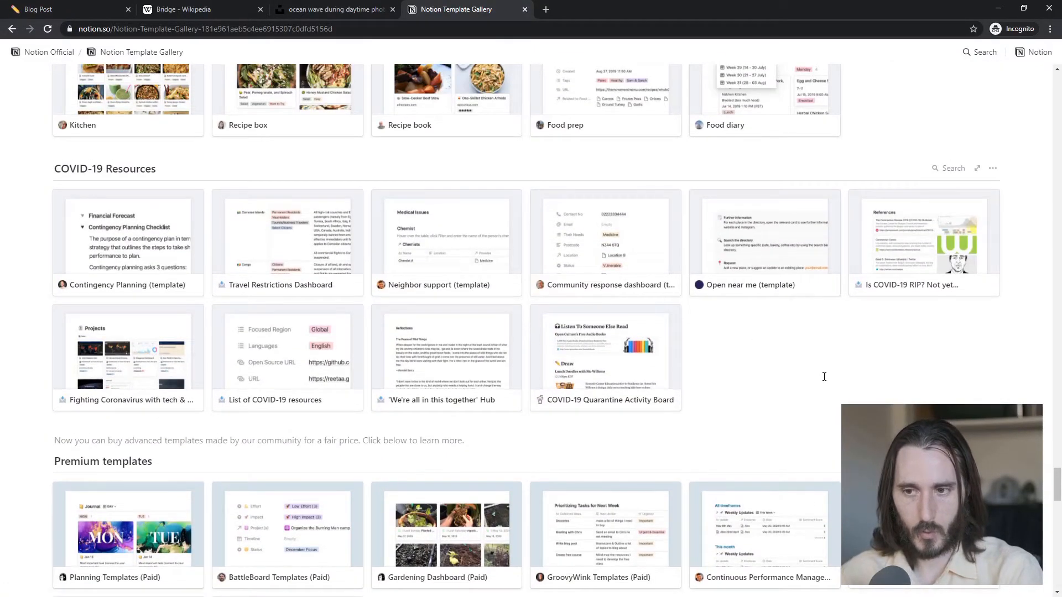
Step: Find "recipe" on the gallery page and open the Recipe box template from the Food section
click(824, 377)
key(ctrl+f)
text(recipe)
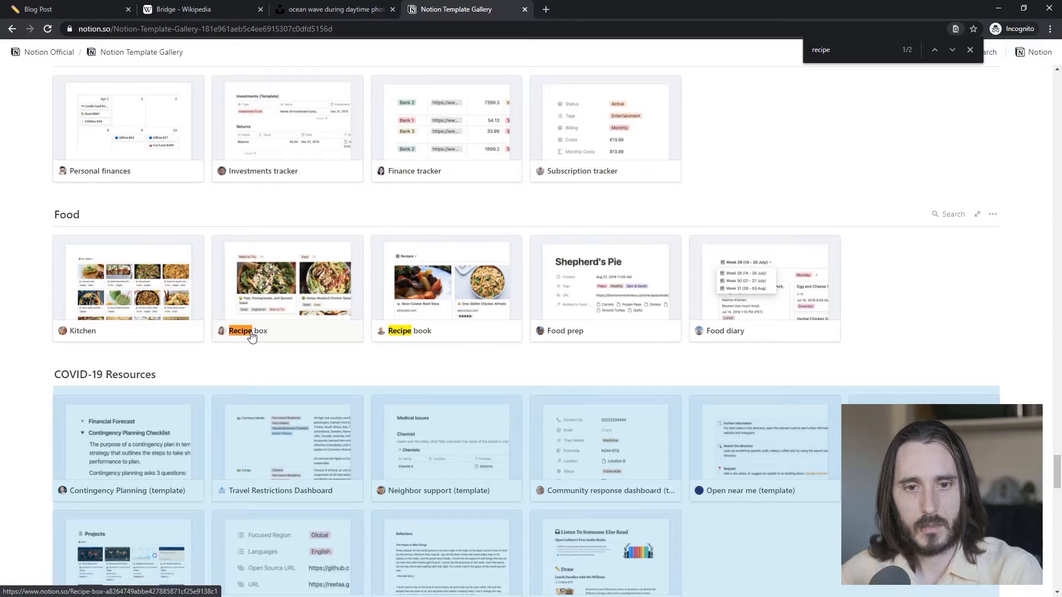
click(250, 333)
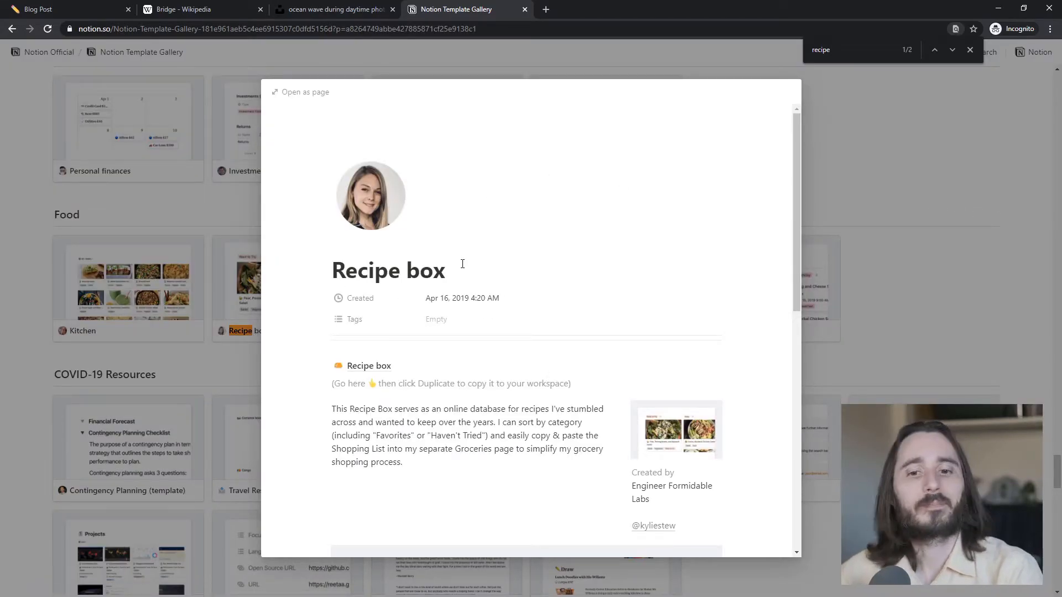
Step: Read the Recipe box description and its preview image, and open the linked Recipe box database to view its recipe table
scroll(476, 261, down, 6)
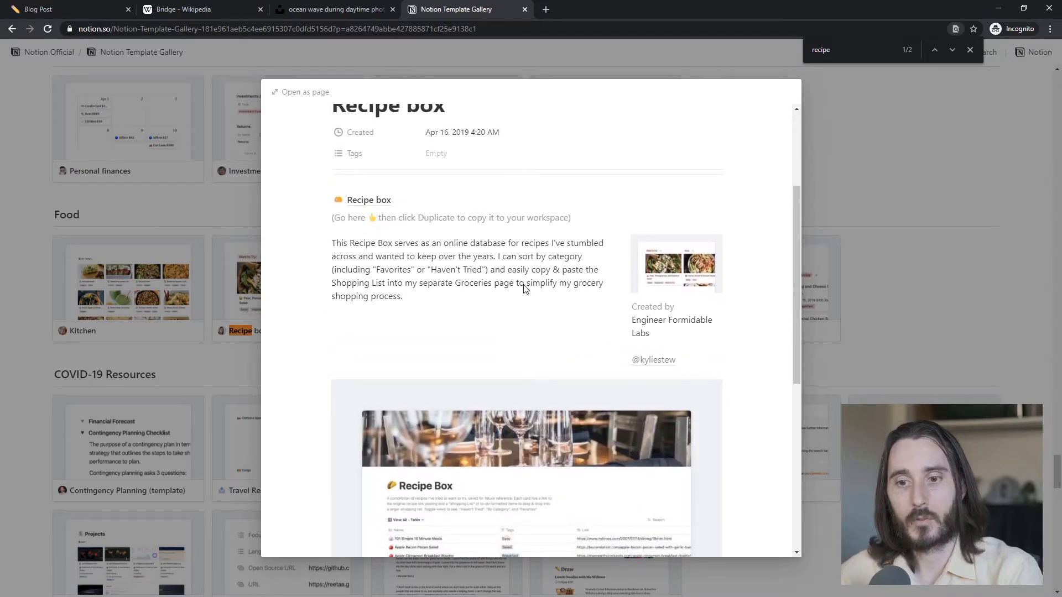
scroll(523, 284, up, 5)
scroll(523, 284, down, 1)
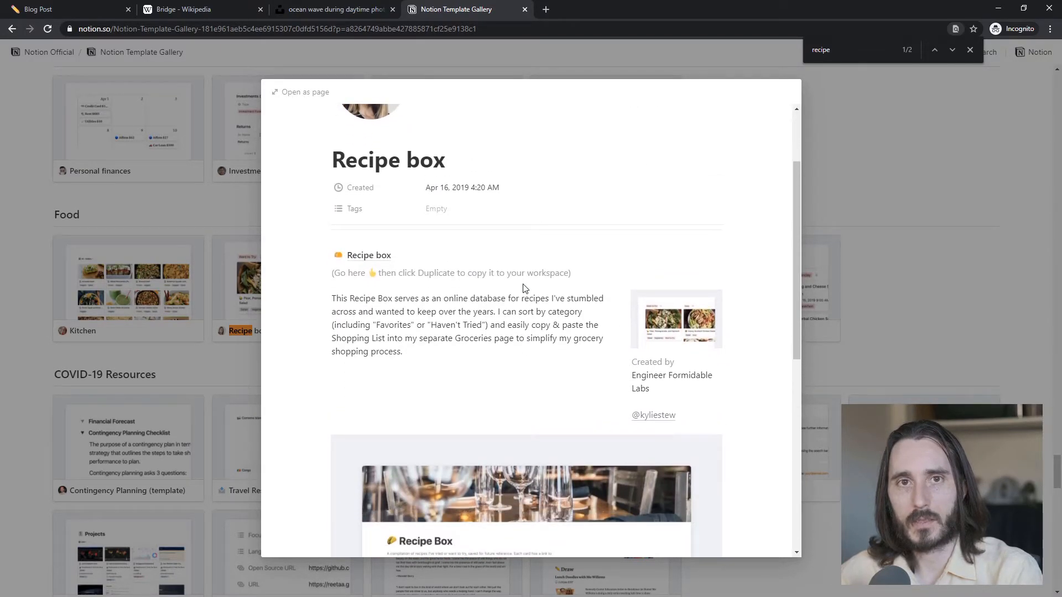
scroll(524, 287, down, 1)
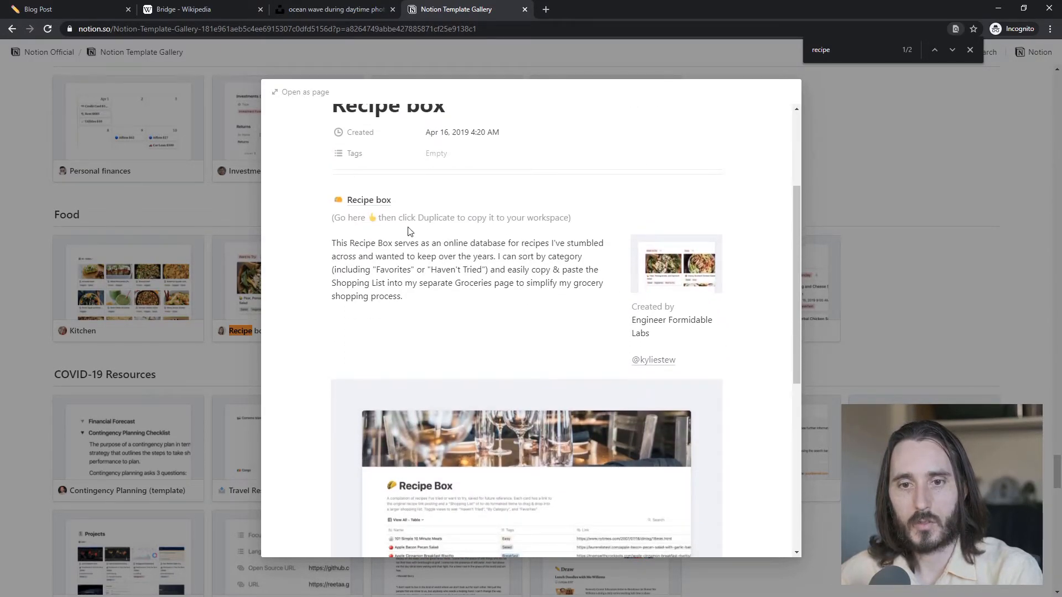
scroll(590, 230, down, 7)
scroll(628, 398, up, 5)
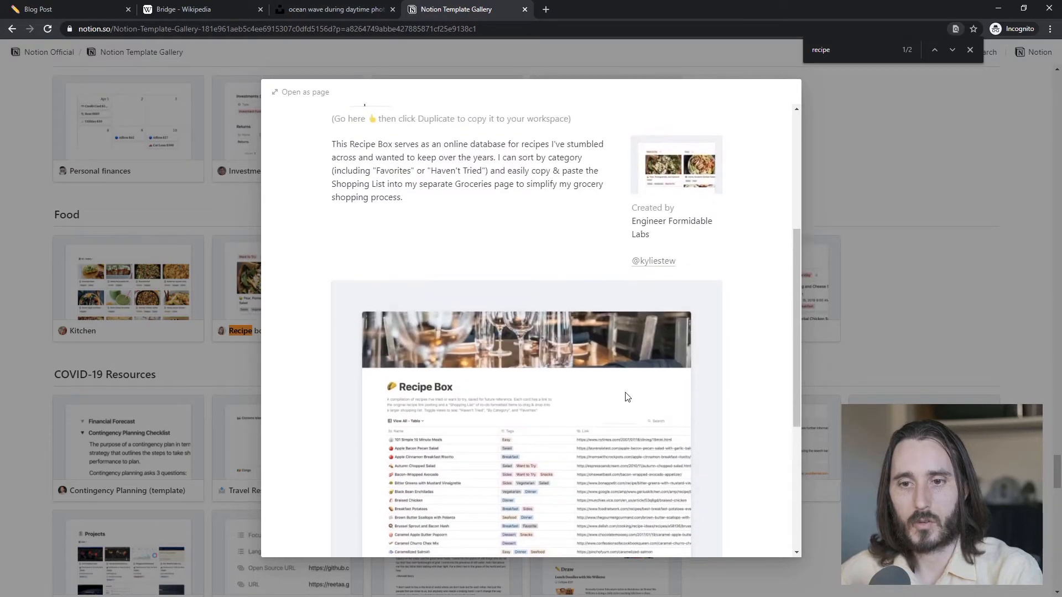
scroll(628, 397, up, 3)
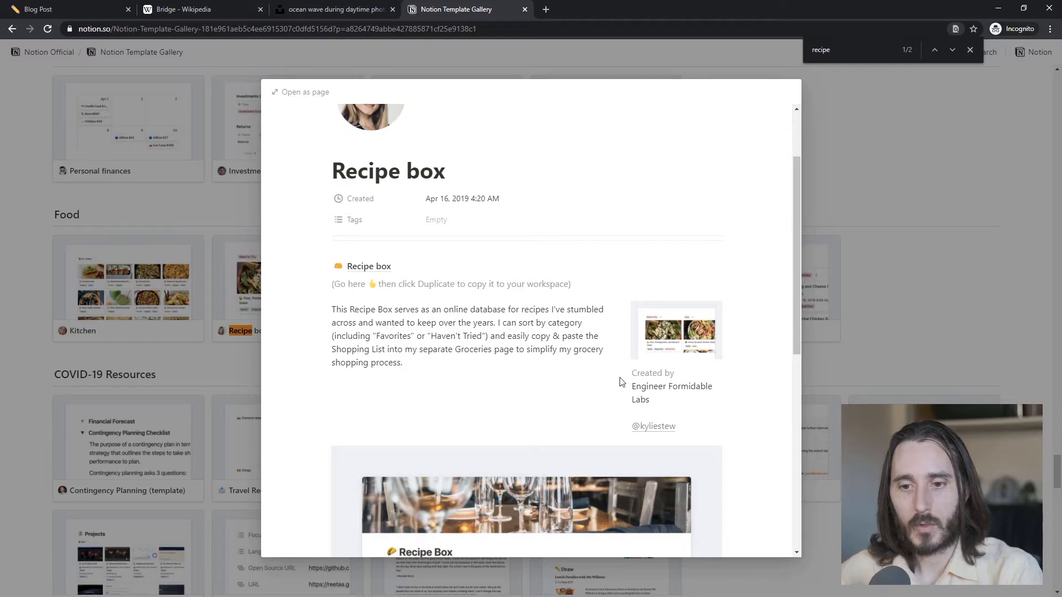
scroll(574, 297, up, 2)
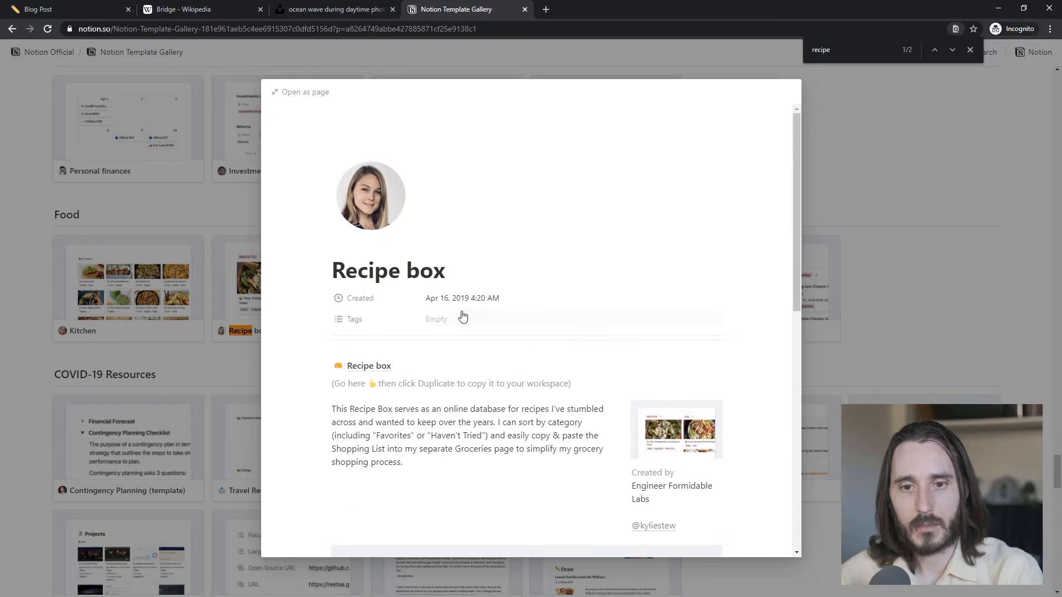
scroll(593, 393, down, 1)
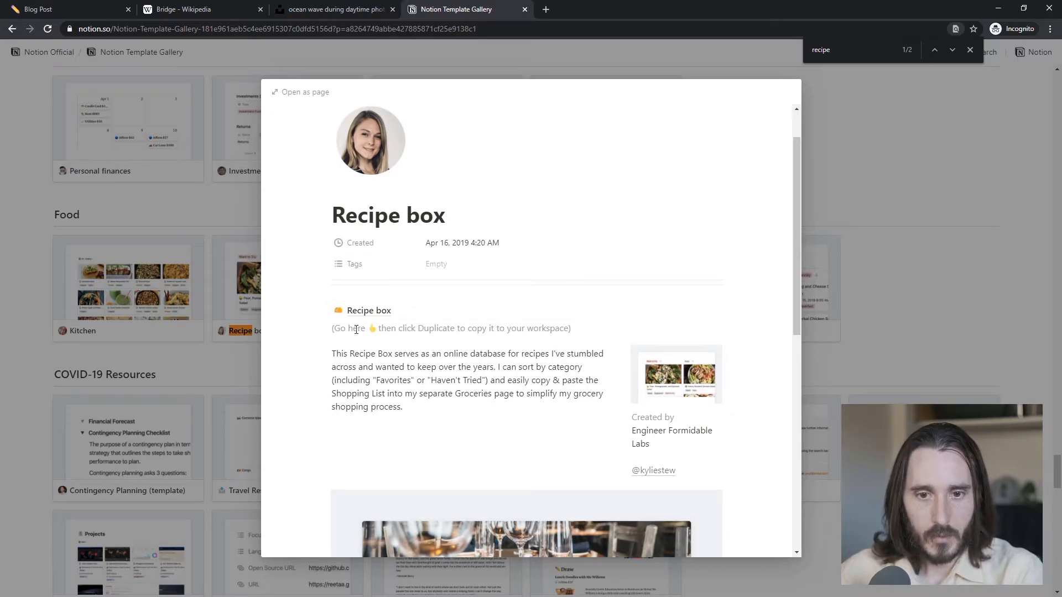
click(375, 311)
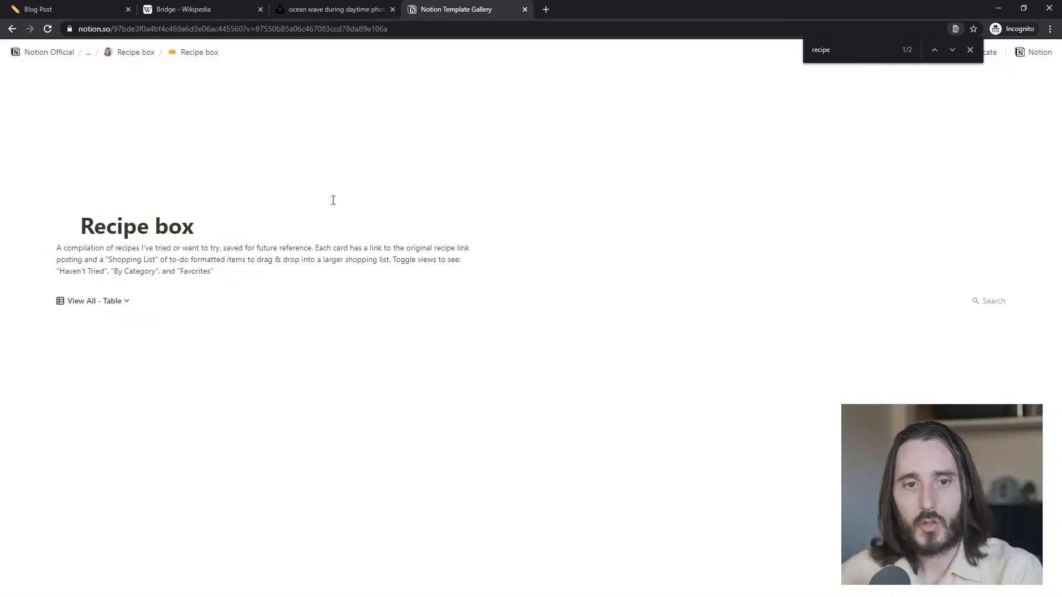
scroll(559, 297, down, 2)
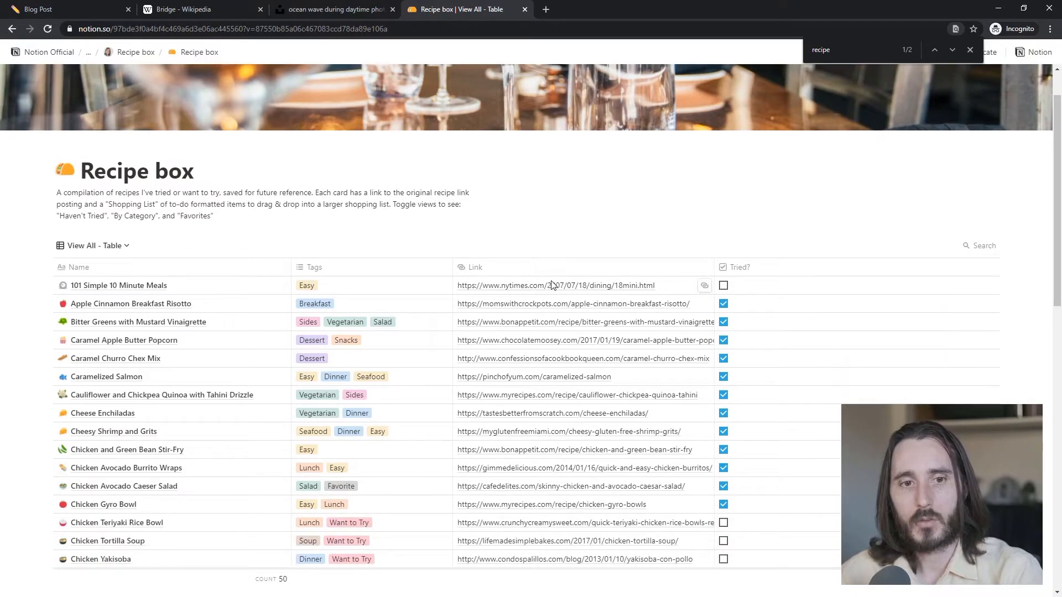
Step: Look through the Recipe box table, dismiss the page search, and preview the 101 Simple 10 Minute Meals recipe
scroll(664, 246, down, 10)
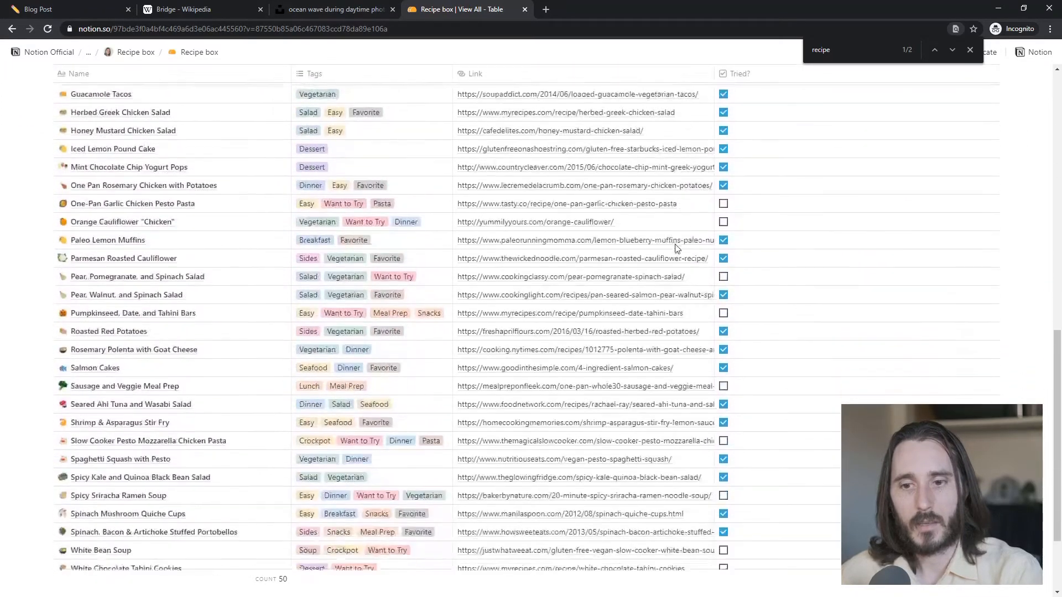
scroll(719, 388, up, 6)
scroll(785, 384, up, 4)
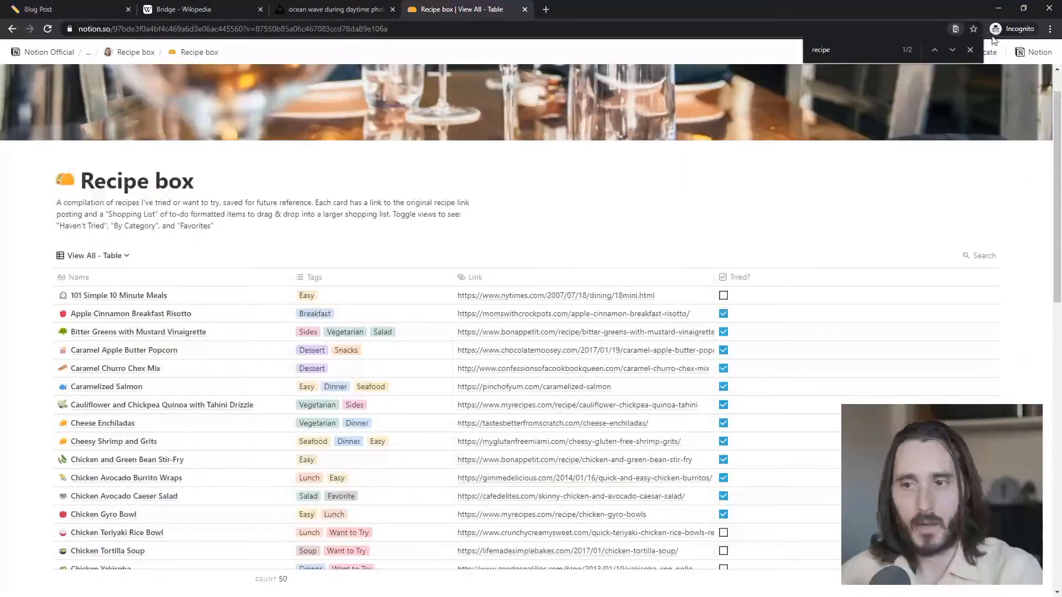
click(969, 53)
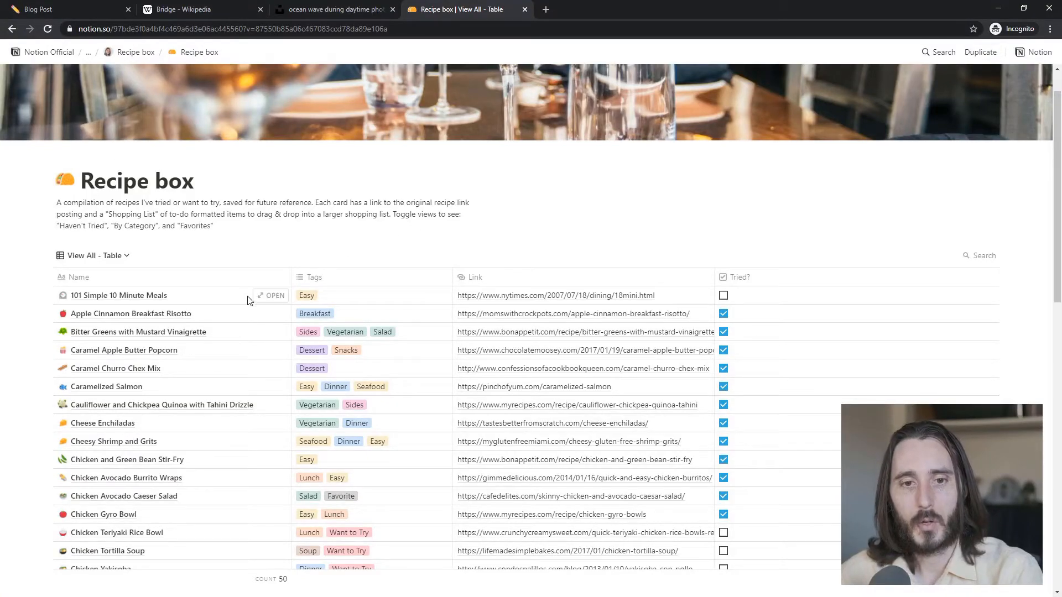
click(273, 296)
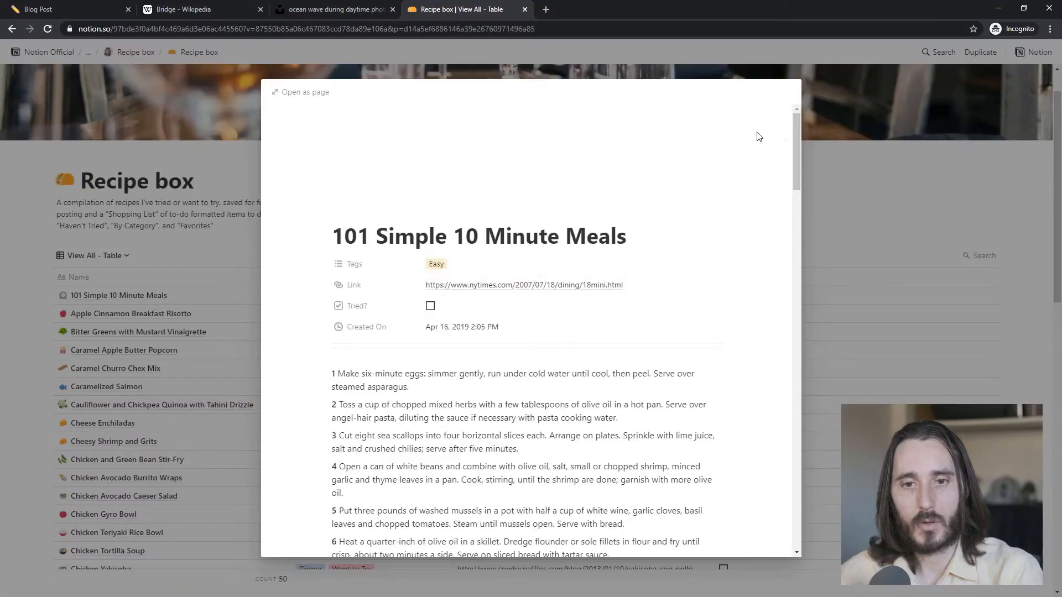
scroll(682, 312, down, 10)
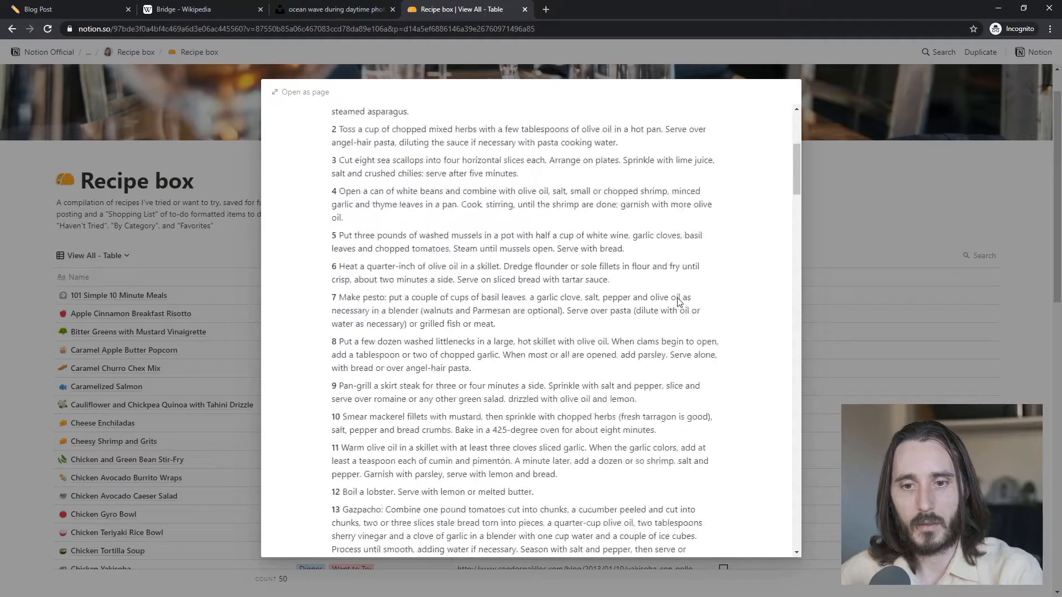
click(944, 212)
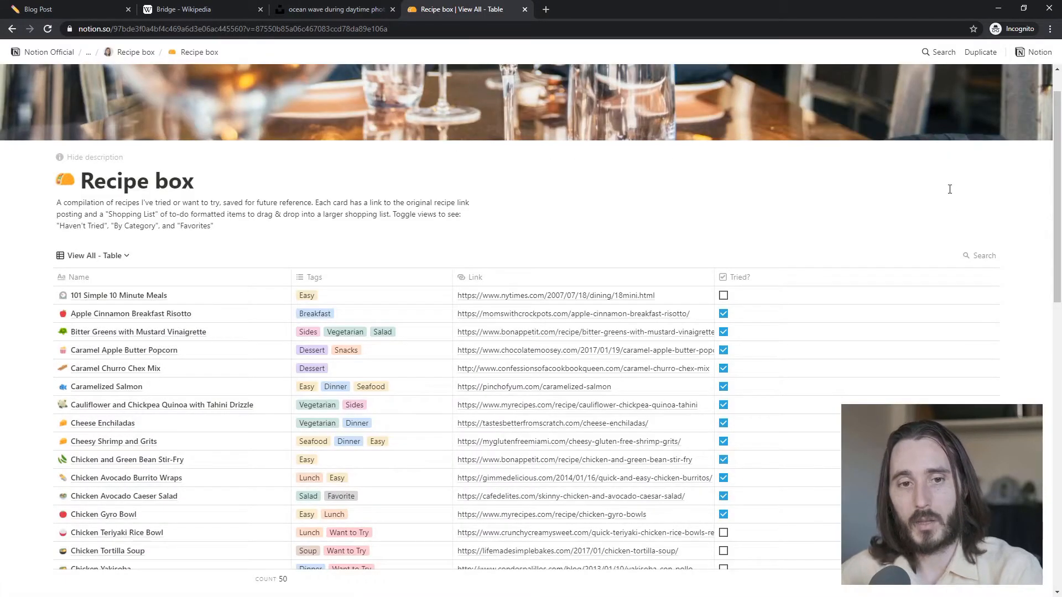
Step: Duplicate the Recipe box template into the personal workspace and look over the copied table
click(981, 52)
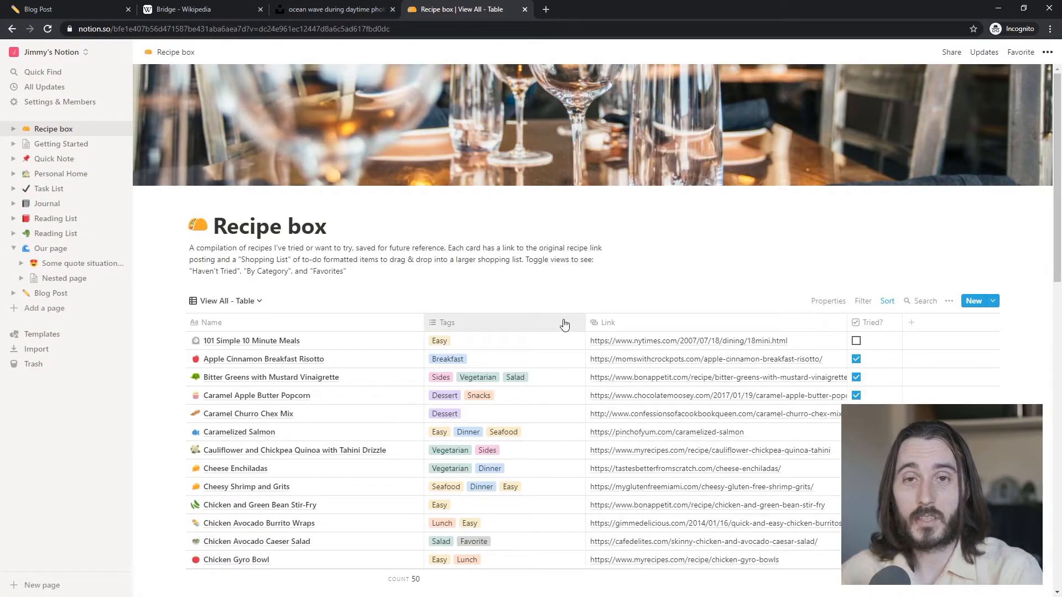
scroll(557, 305, down, 3)
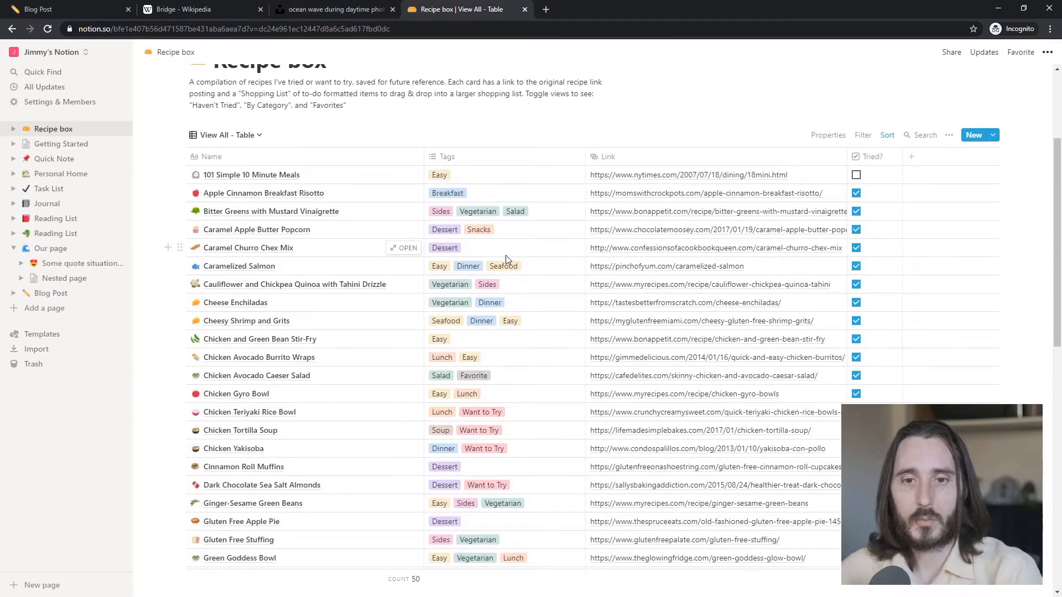
scroll(503, 255, up, 3)
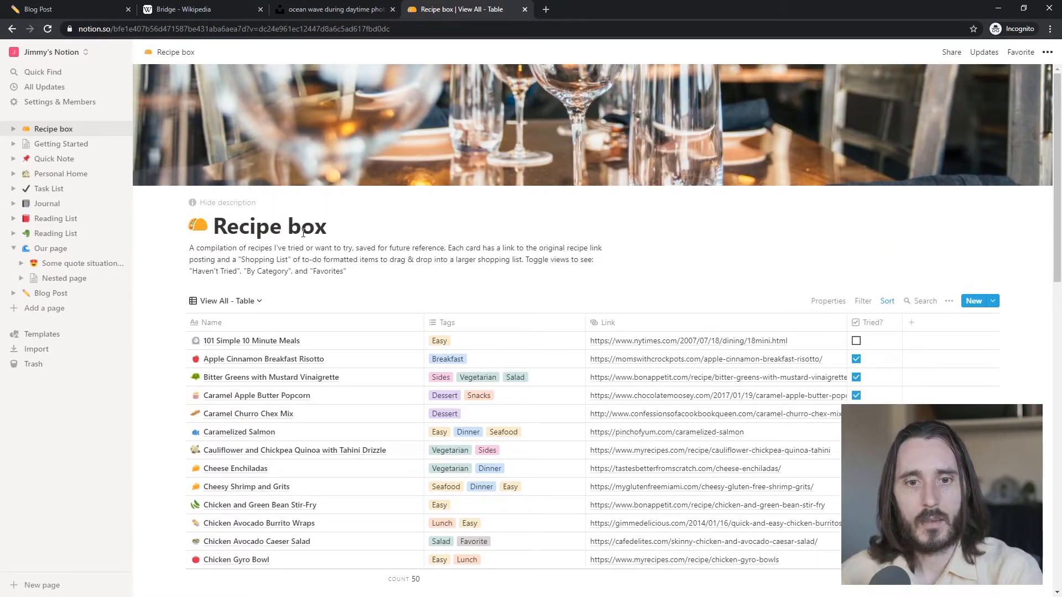
Step: Rename the duplicated Recipe box database as "Big Woofer Box"
triple_click(272, 227)
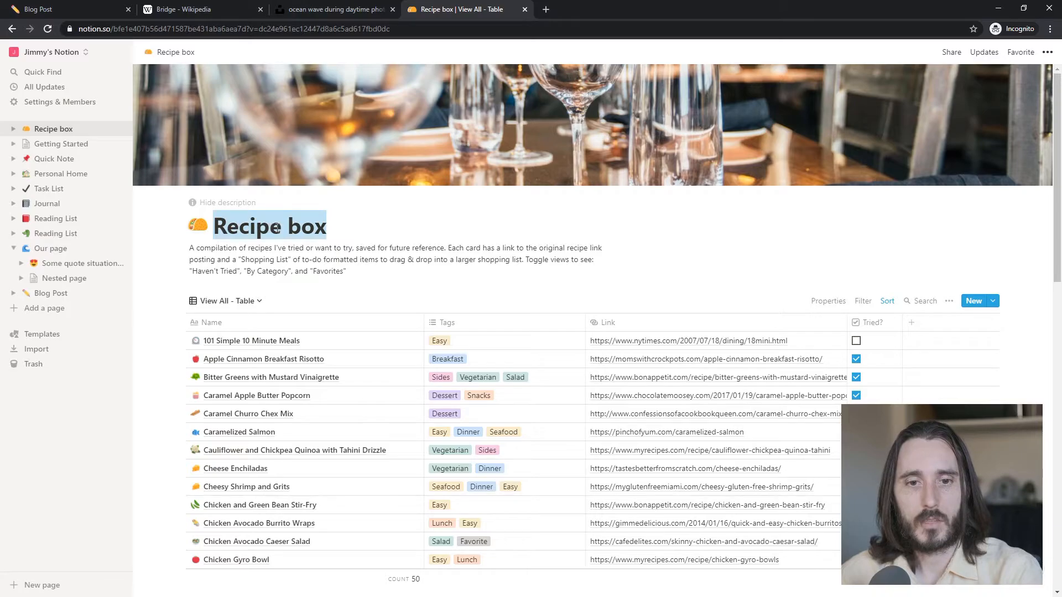
text(Big W)
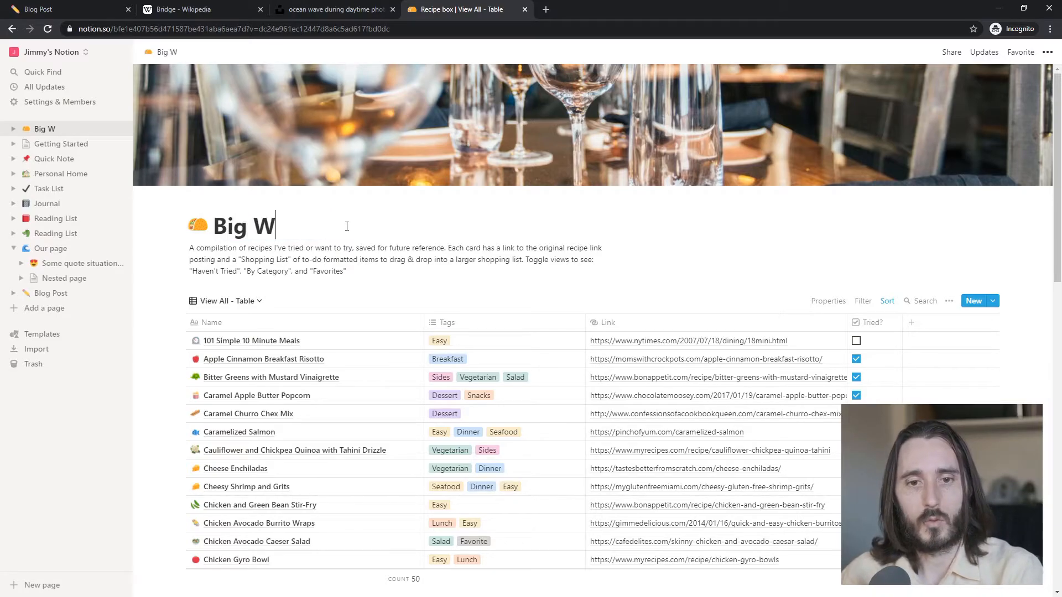
text(oofer Box)
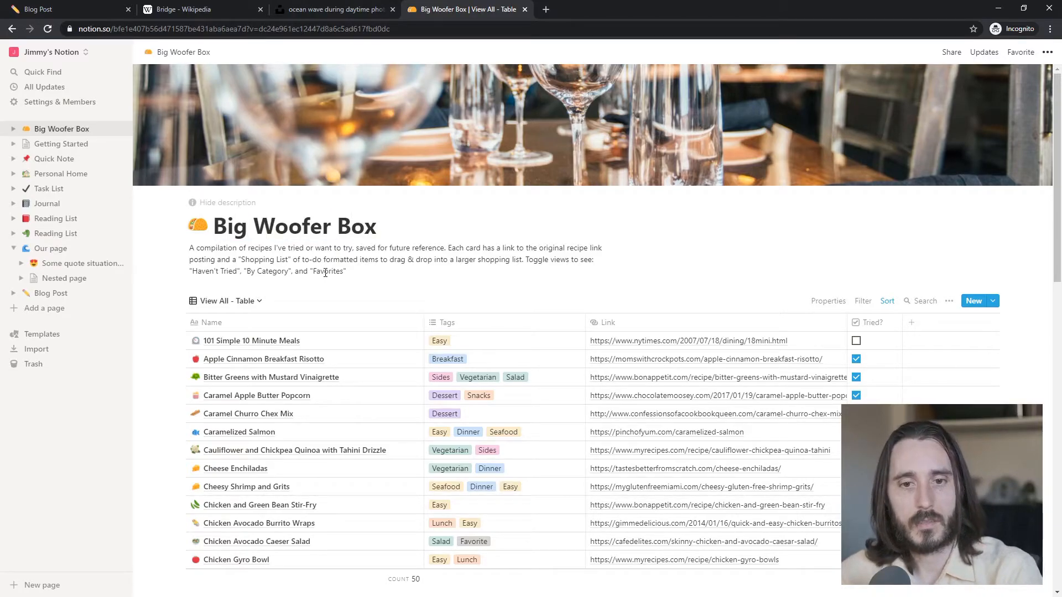
Step: Browse the Big Woofer Box table, view 101 Simple 10 Minute Meals as a full page, and return to its preview
scroll(477, 303, down, 3)
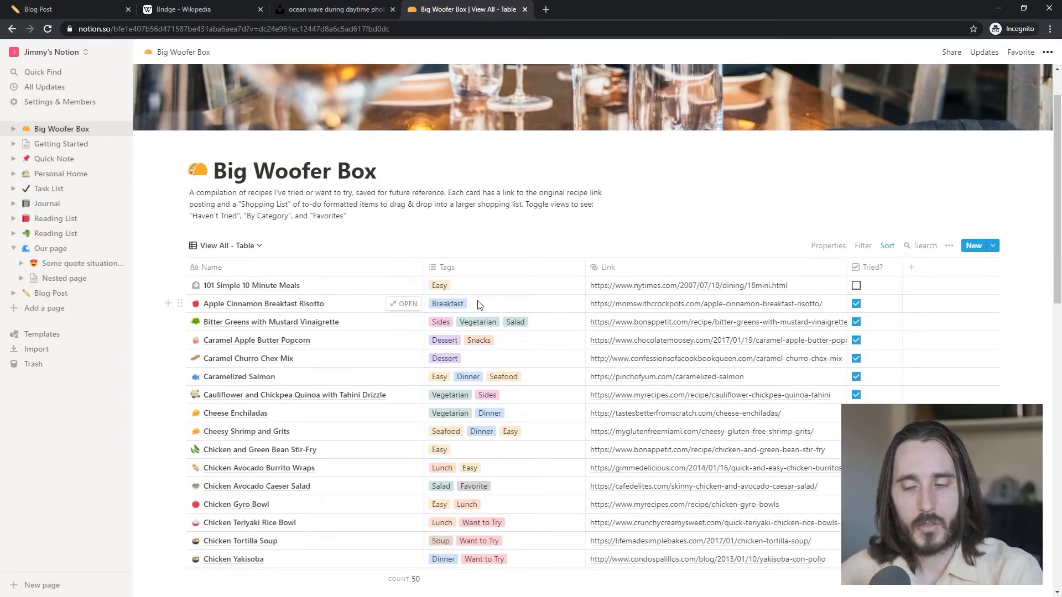
scroll(476, 302, down, 10)
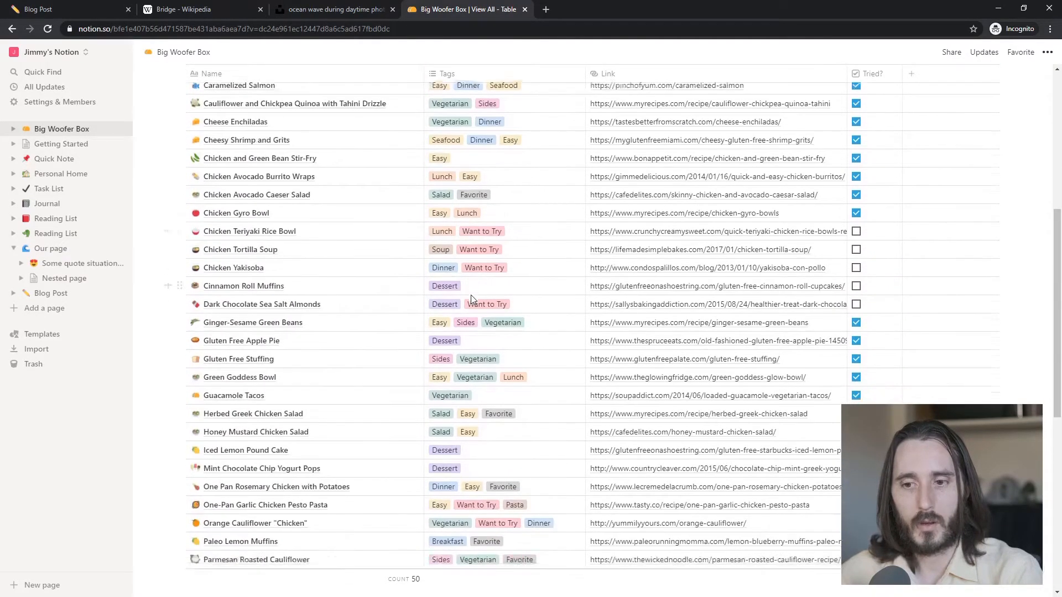
scroll(470, 295, up, 13)
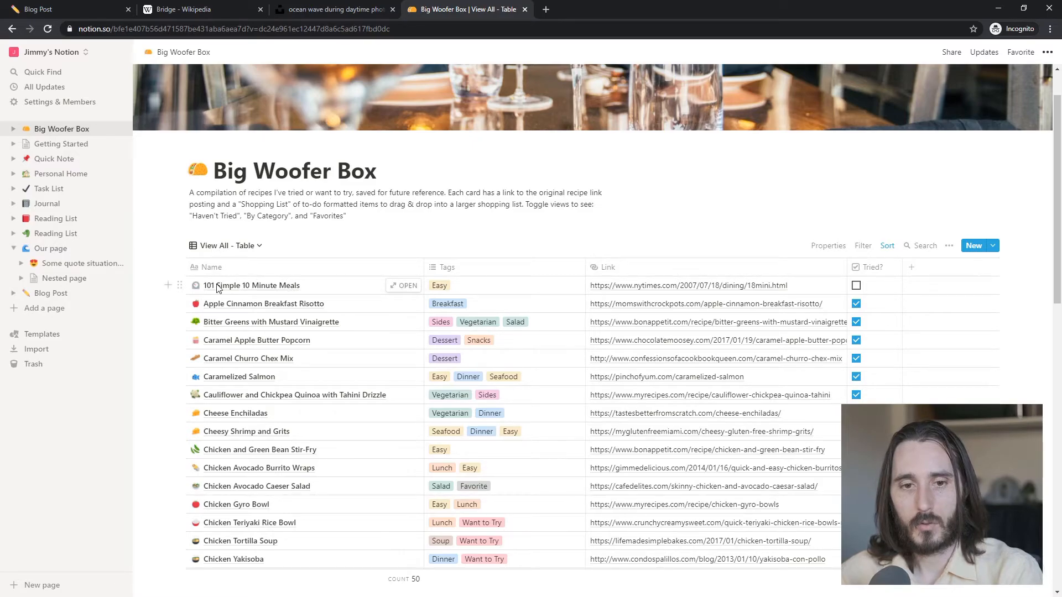
click(406, 285)
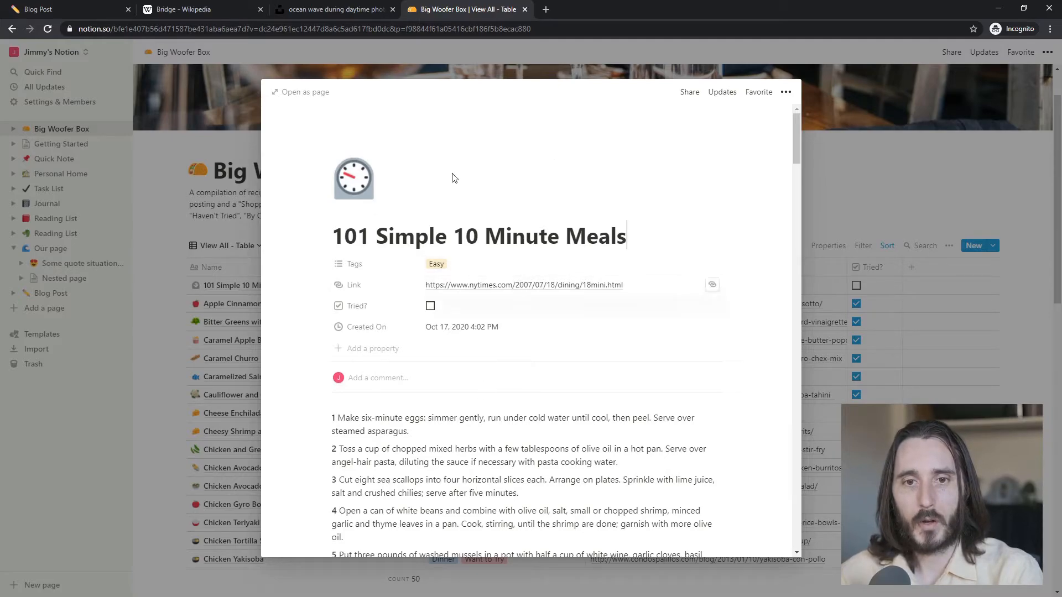
click(312, 94)
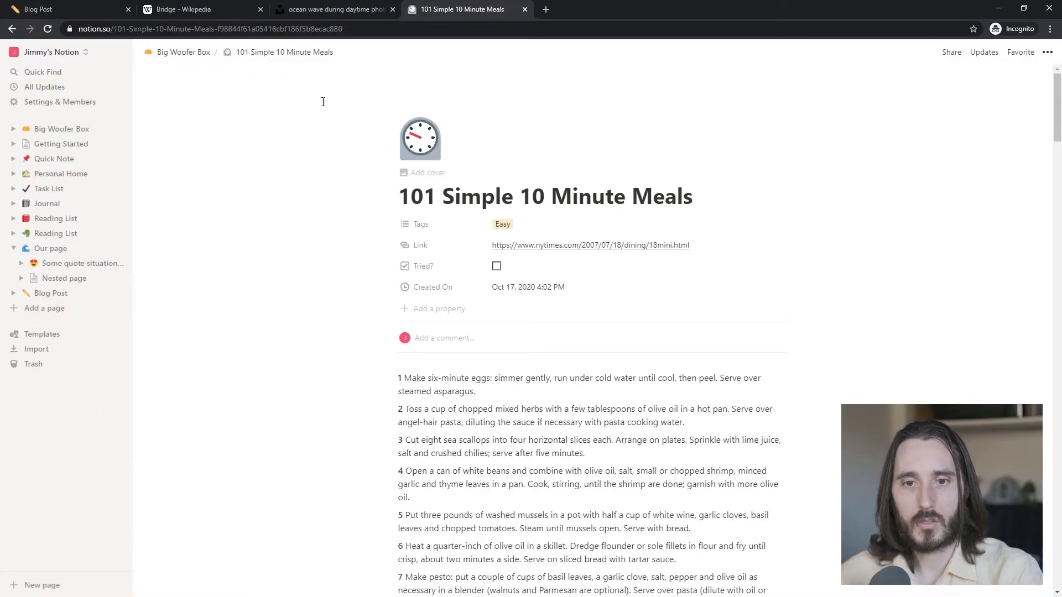
scroll(541, 189, down, 10)
scroll(526, 236, up, 10)
key(alt+Left)
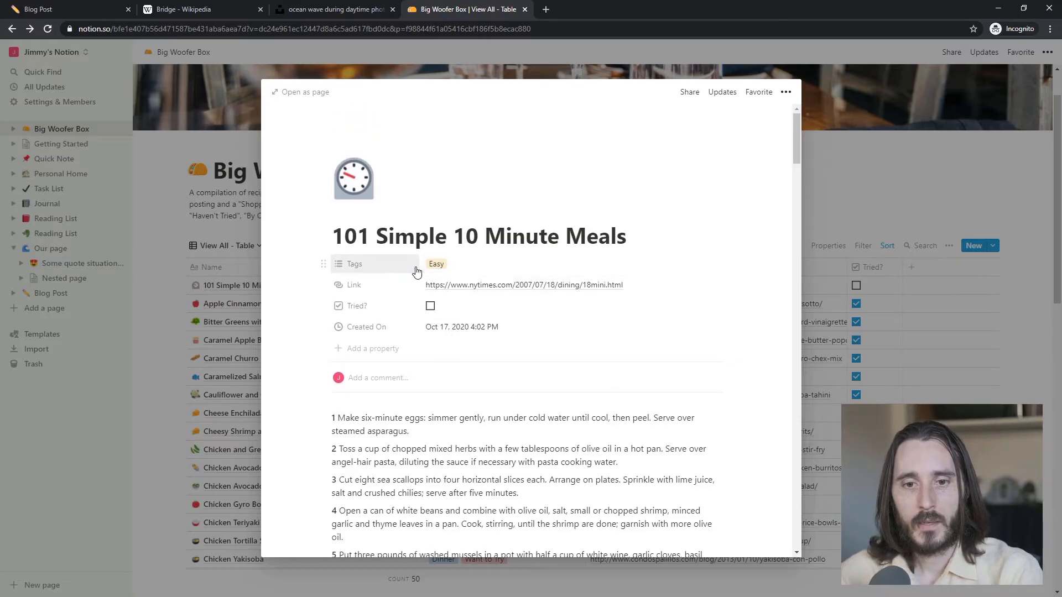
Step: Create a "woofer" tag and add it to the 101 Simple 10 Minute Meals recipe
click(505, 272)
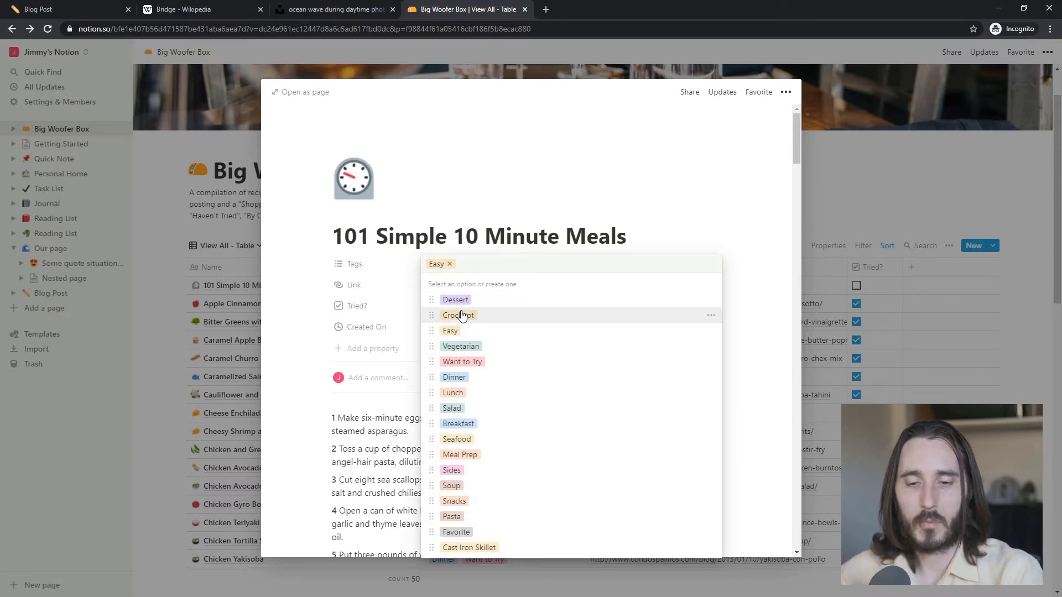
text(woofer)
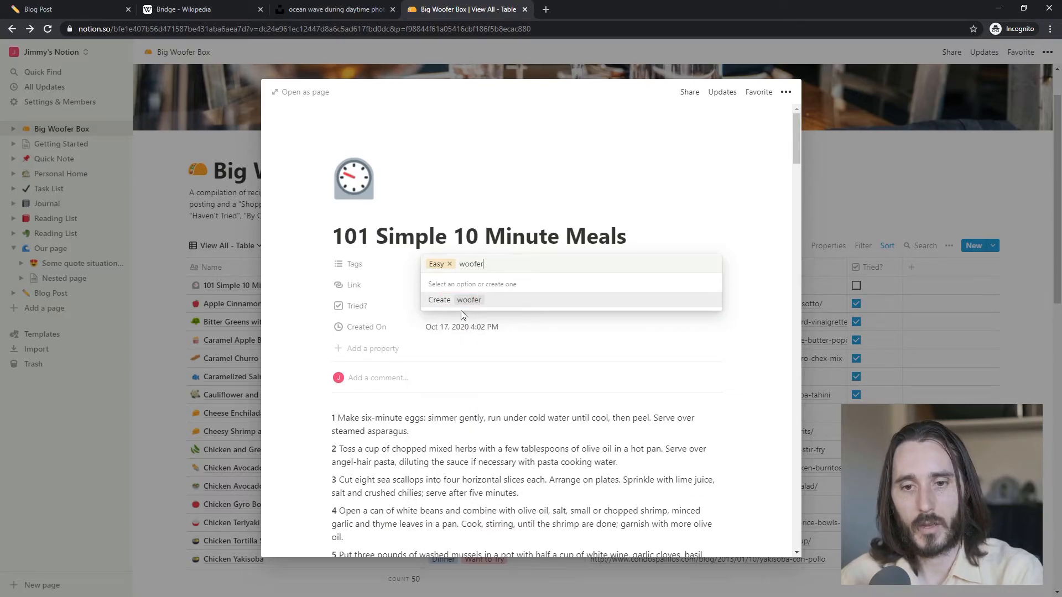
click(467, 301)
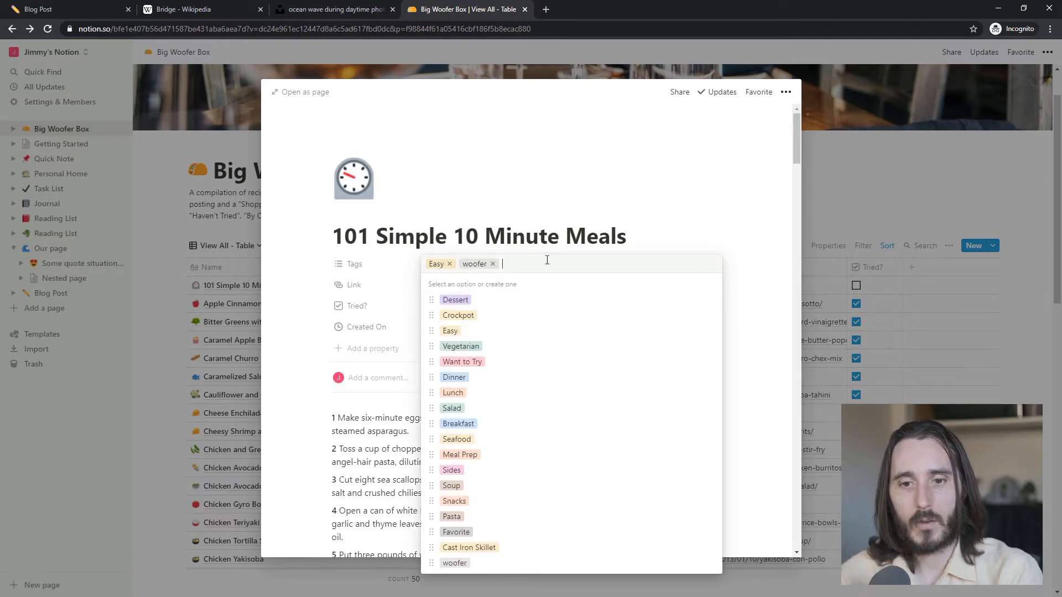
click(744, 262)
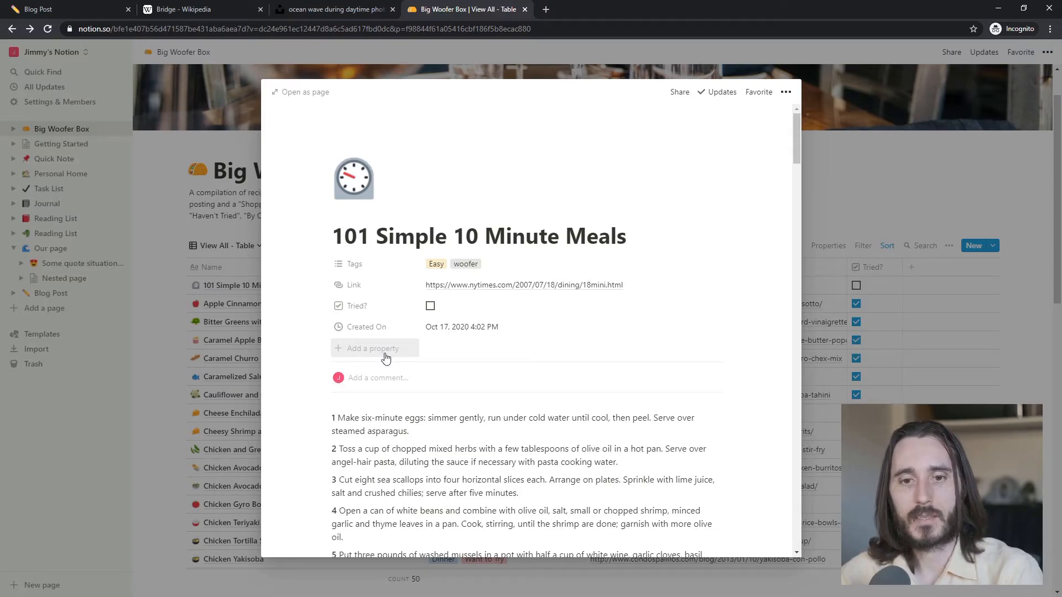
Step: Read through the full list of meals in 101 Simple 10 Minute Meals and close the recipe preview
scroll(498, 349, down, 5)
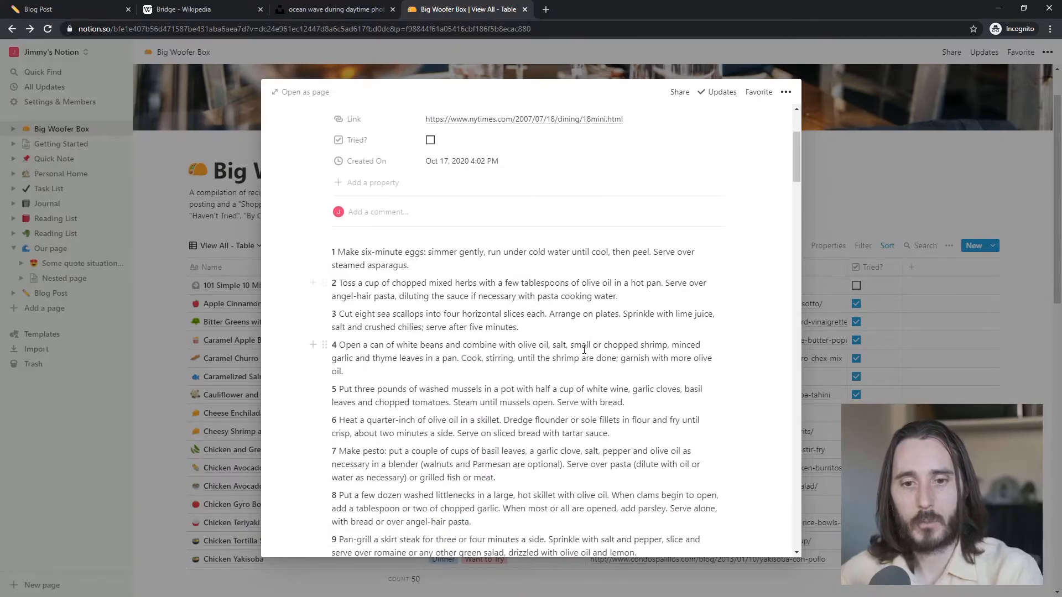
scroll(583, 348, down, 20)
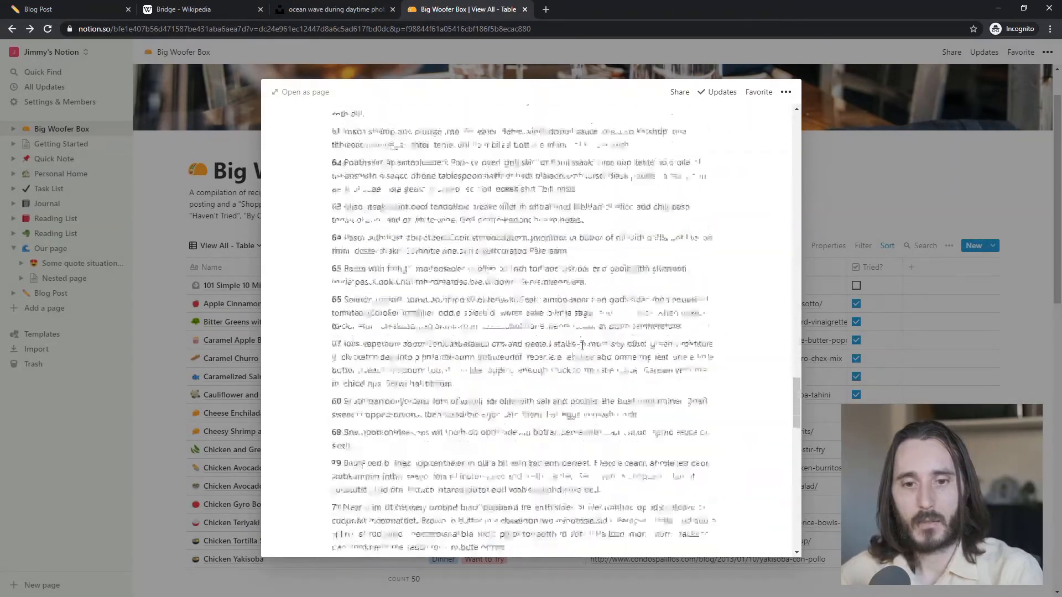
scroll(583, 348, down, 8)
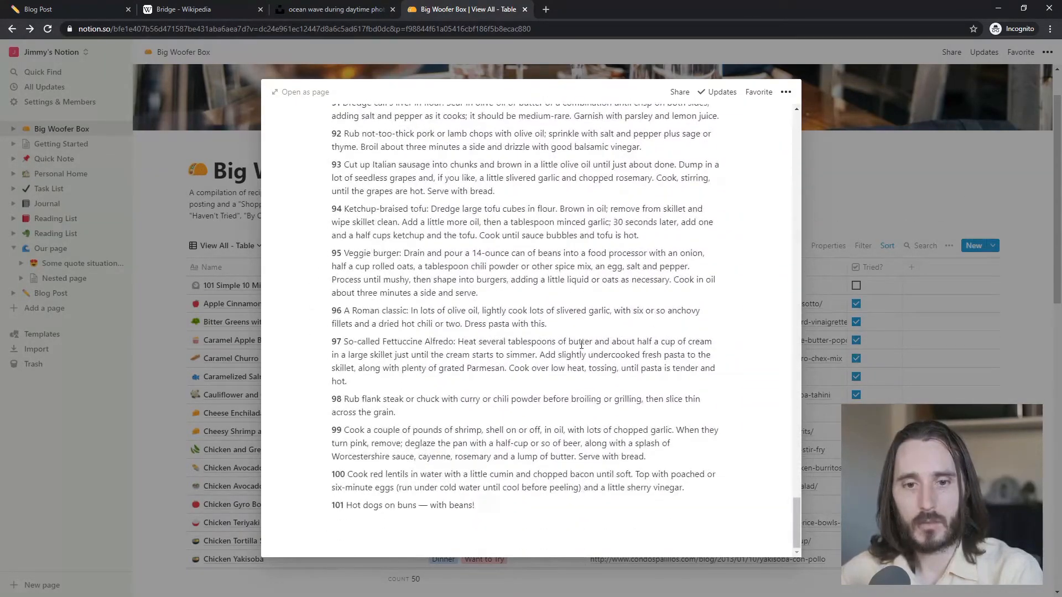
scroll(349, 534, up, 20)
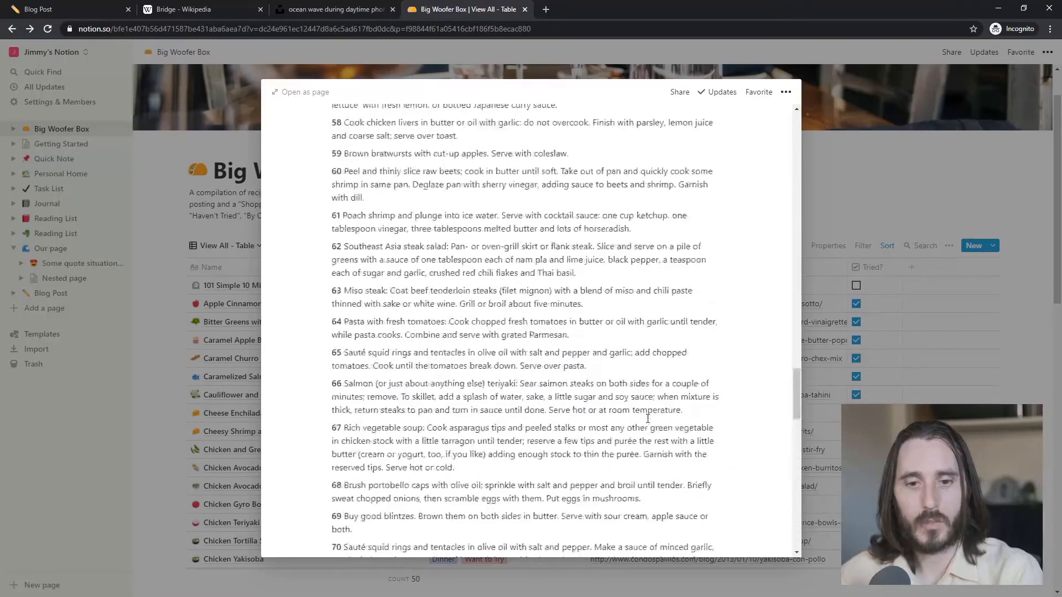
scroll(659, 392, up, 5)
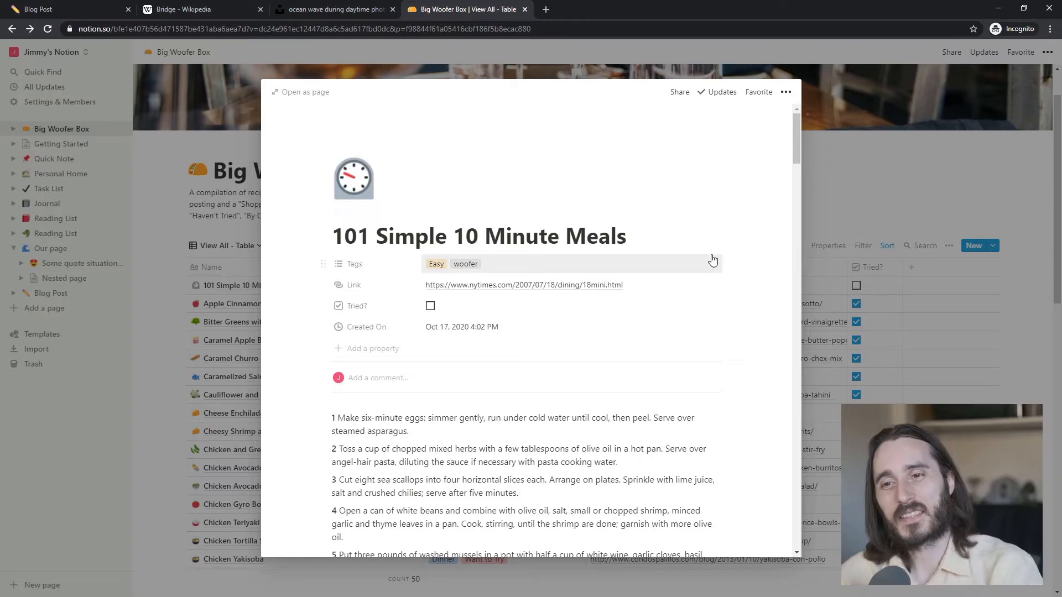
click(931, 303)
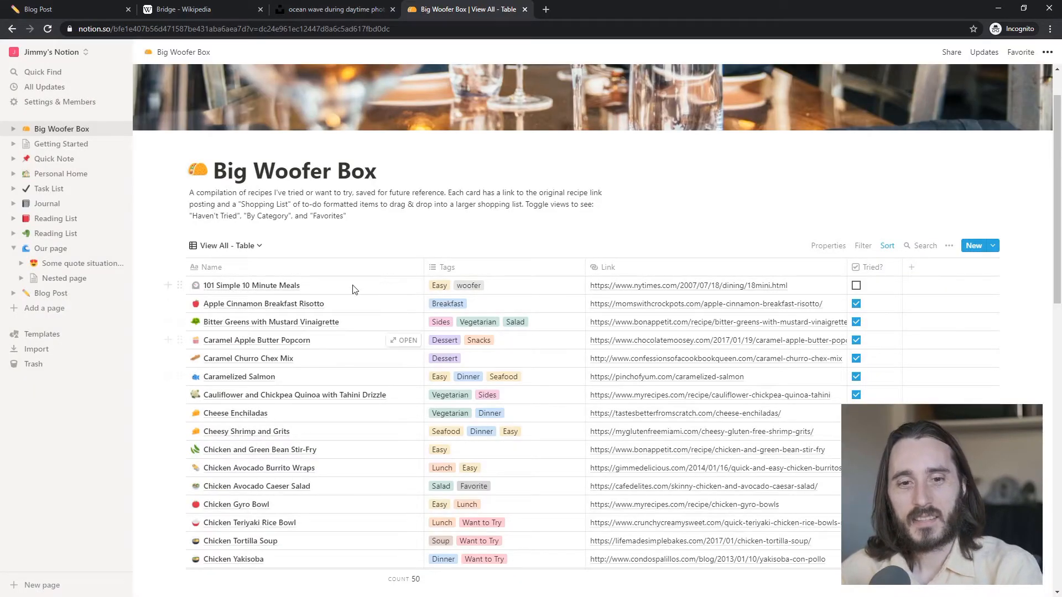
Step: Preview the Apple Cinnamon Breakfast Risotto recipe, reviewing its properties, shopping list and instructions, and close it
click(406, 304)
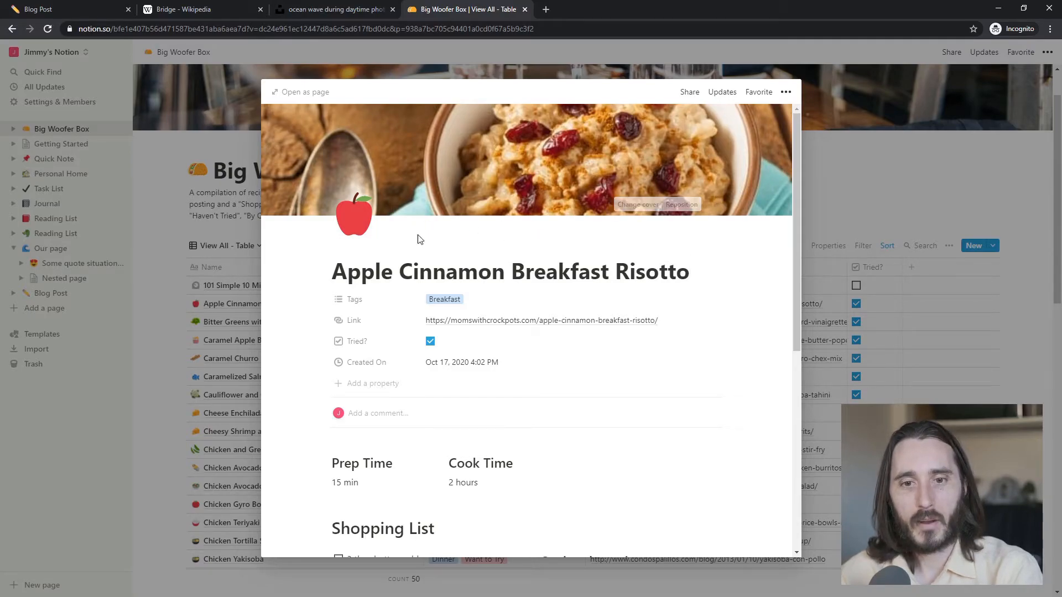
scroll(654, 259, down, 2)
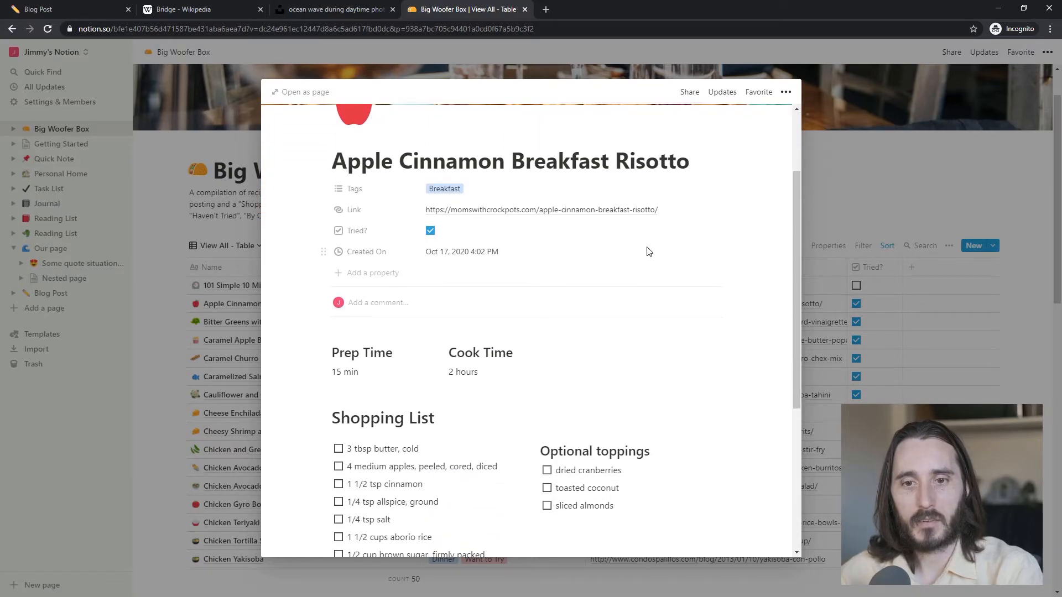
scroll(648, 250, down, 5)
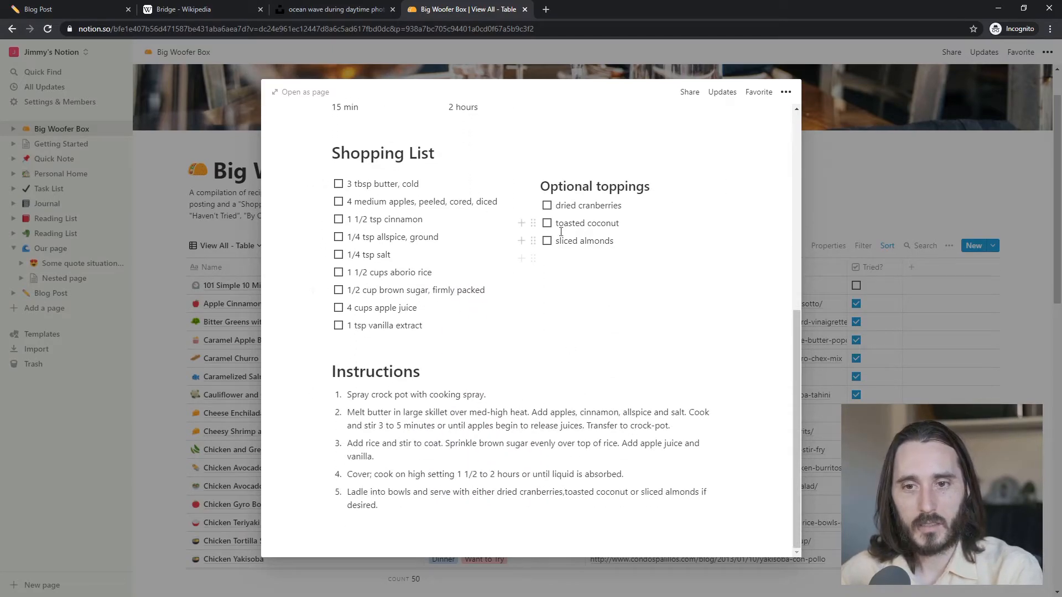
scroll(586, 334, up, 7)
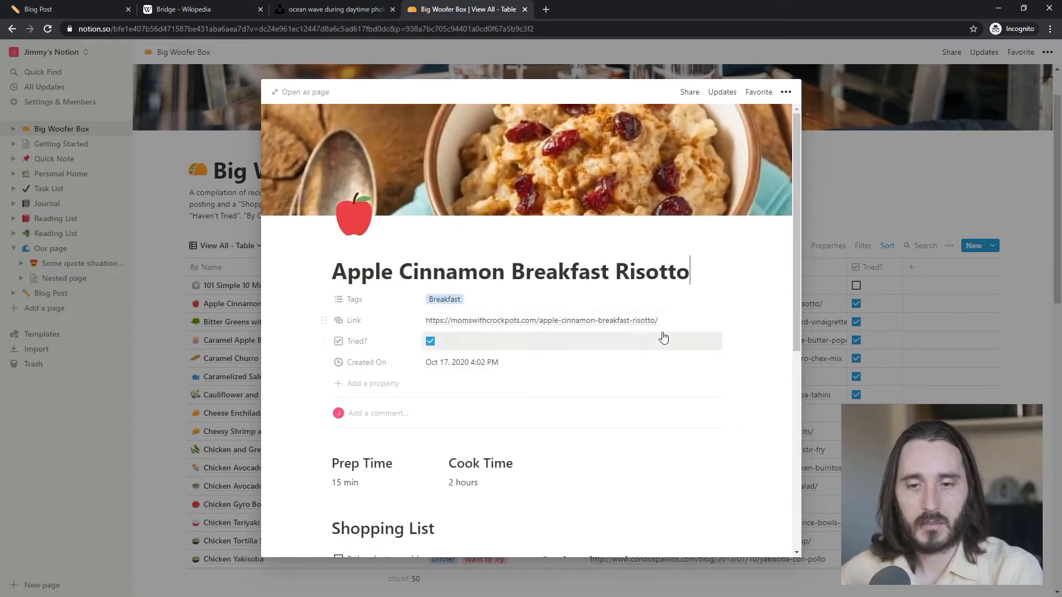
click(846, 358)
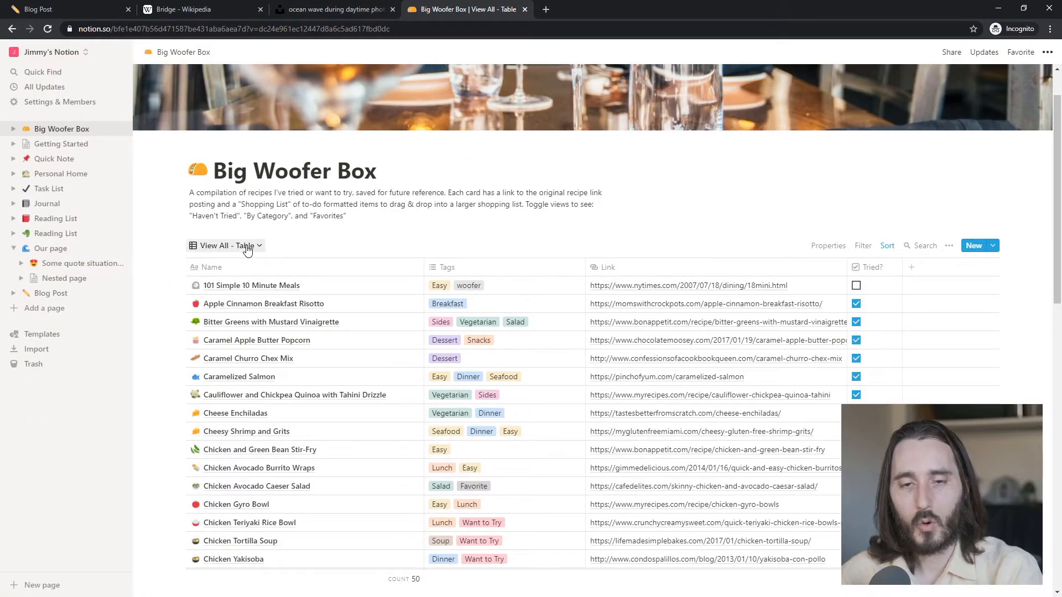
Step: Switch the Big Woofer Box database to the View by Category board
scroll(378, 266, up, 1)
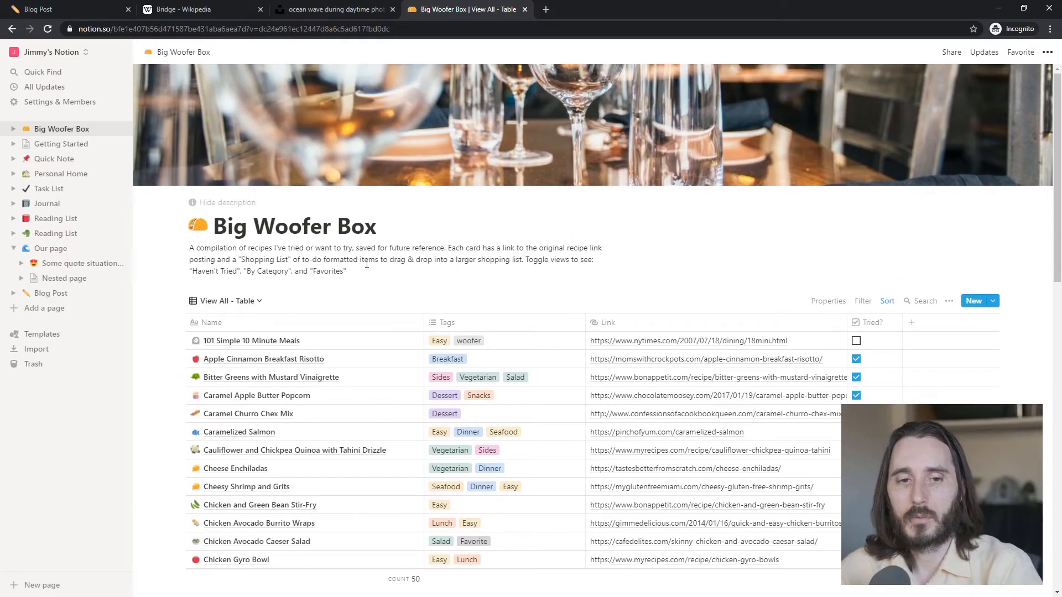
click(247, 302)
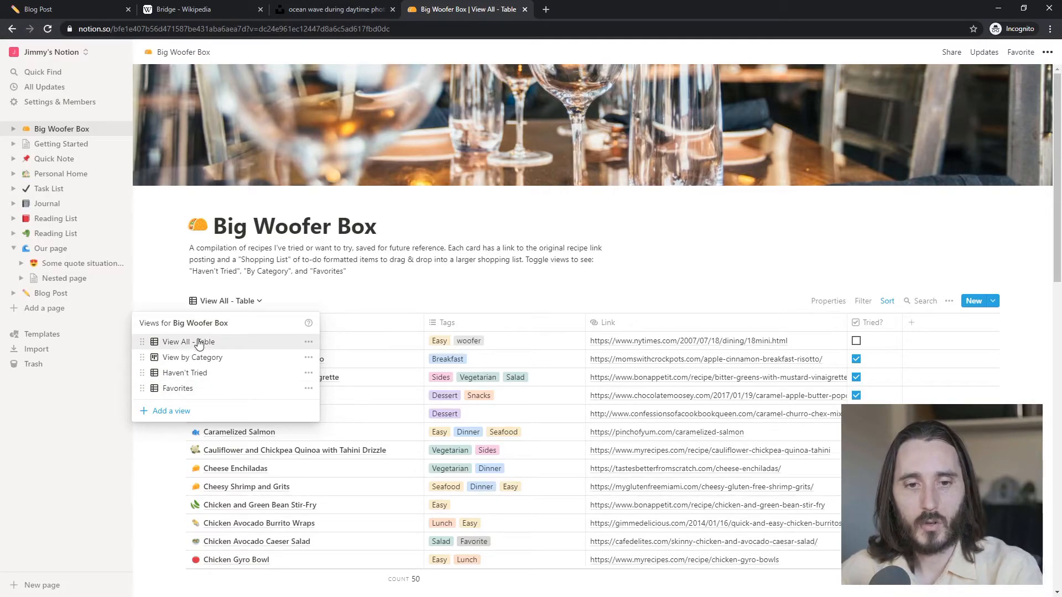
click(200, 358)
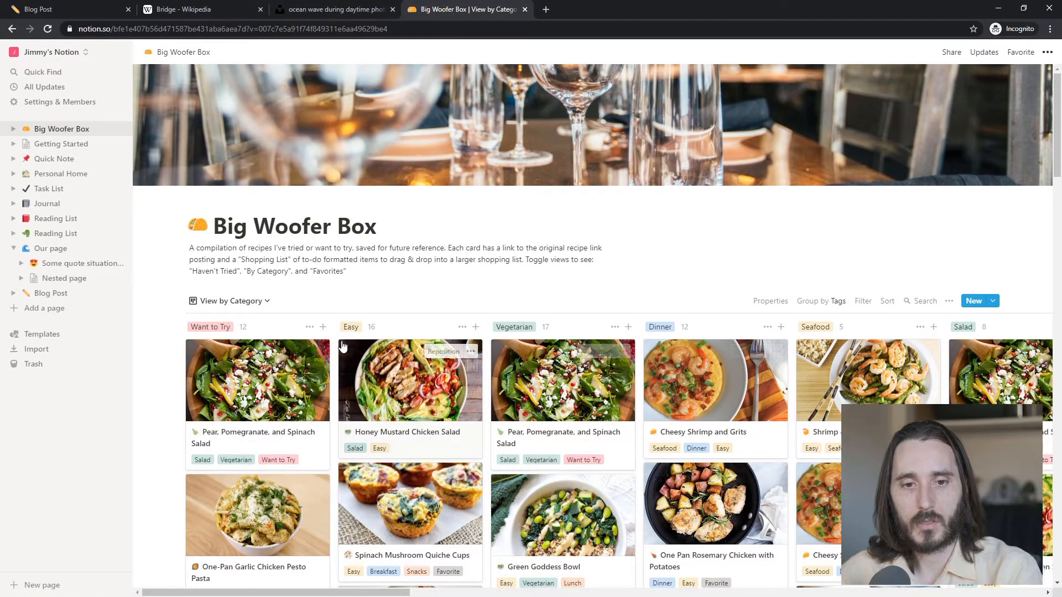
Step: Preview the Pear, Pomegranate, and Spinach Salad recipe from the Want to Try group, close it, and look over the category board
click(282, 386)
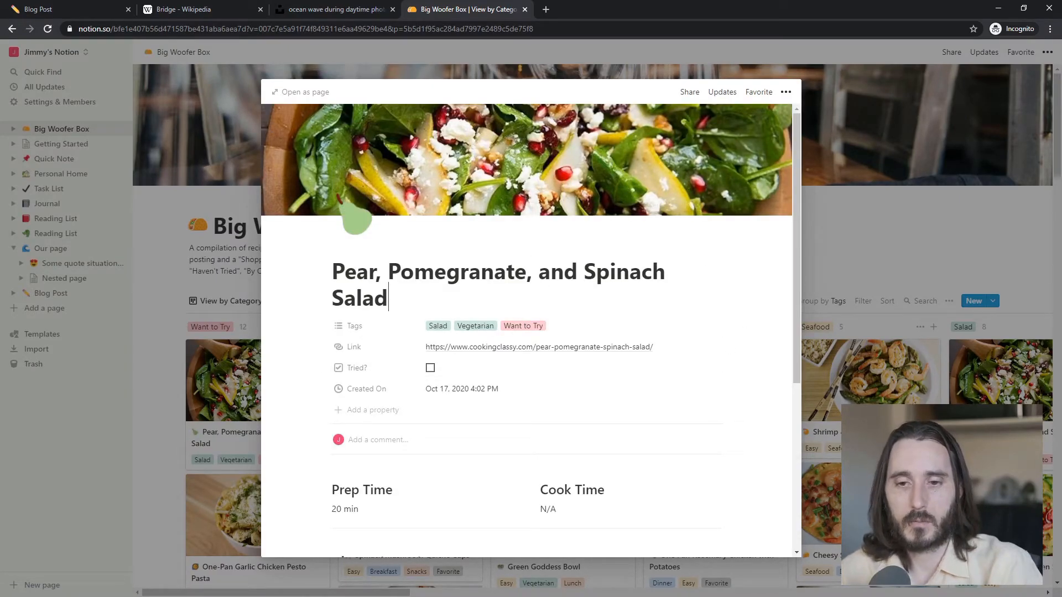
scroll(637, 387, down, 2)
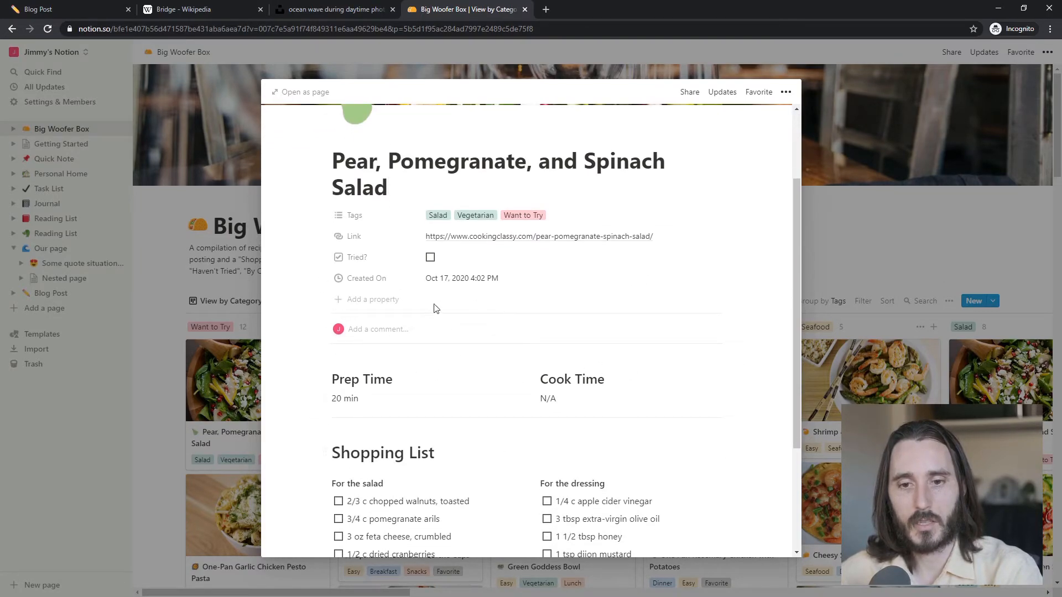
scroll(454, 453, up, 2)
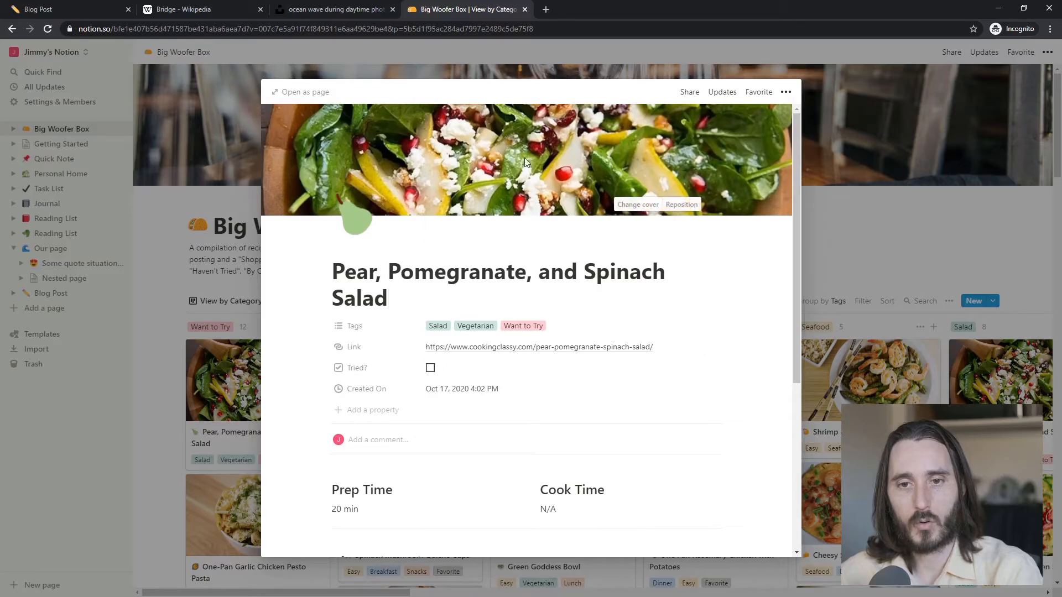
click(921, 267)
scroll(539, 201, down, 10)
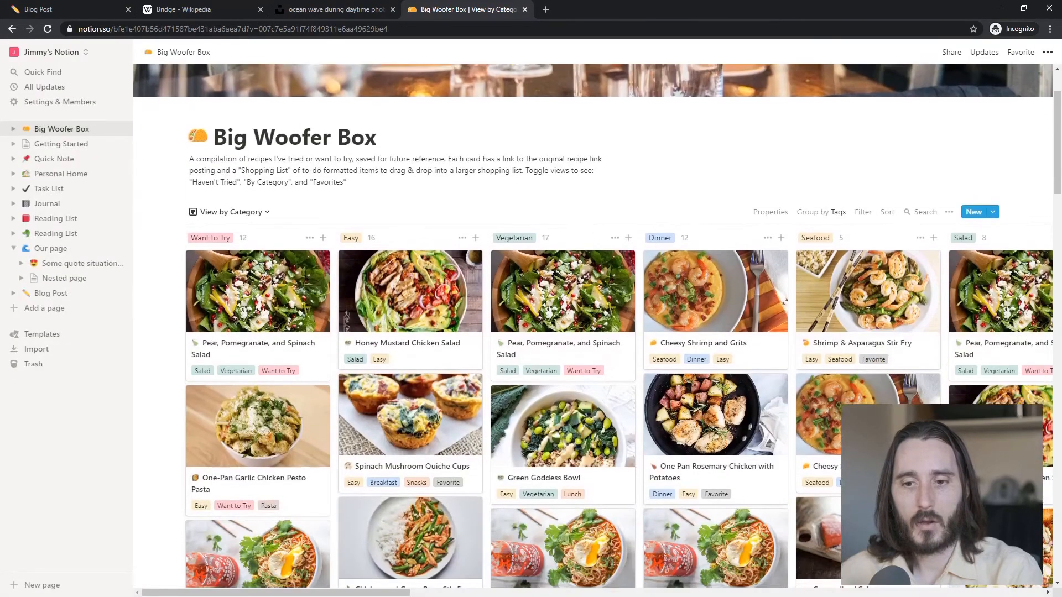
scroll(540, 202, up, 15)
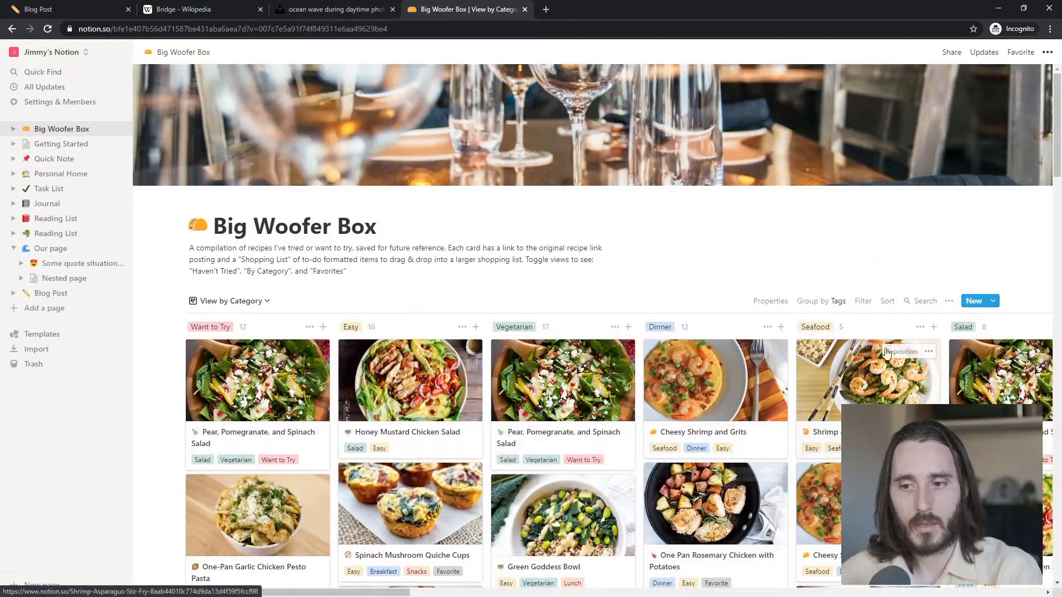
Step: Search the category board's recipes for "chees" and clear the search
click(925, 302)
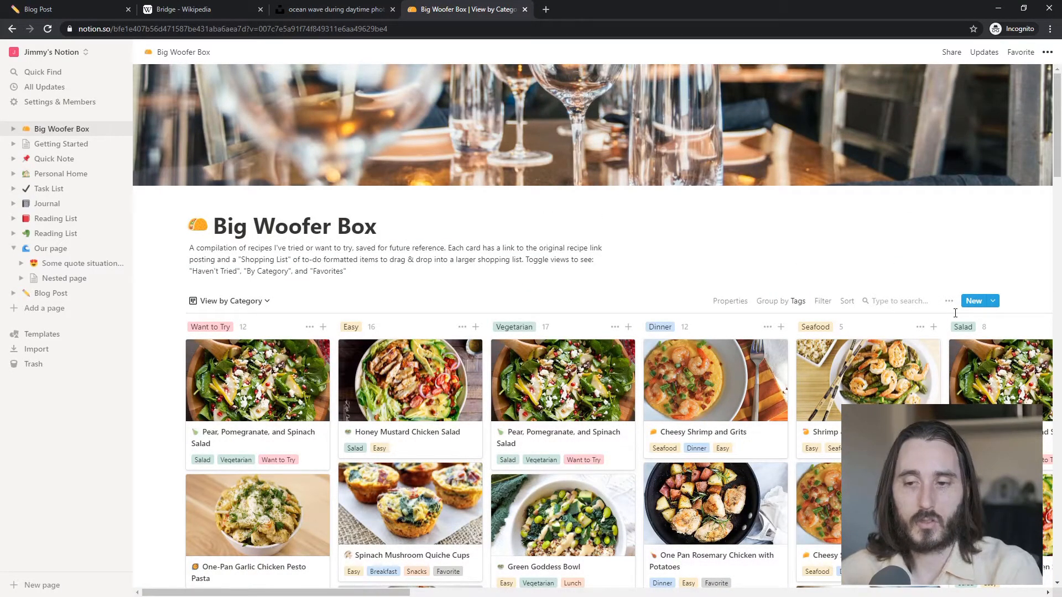
text(chees)
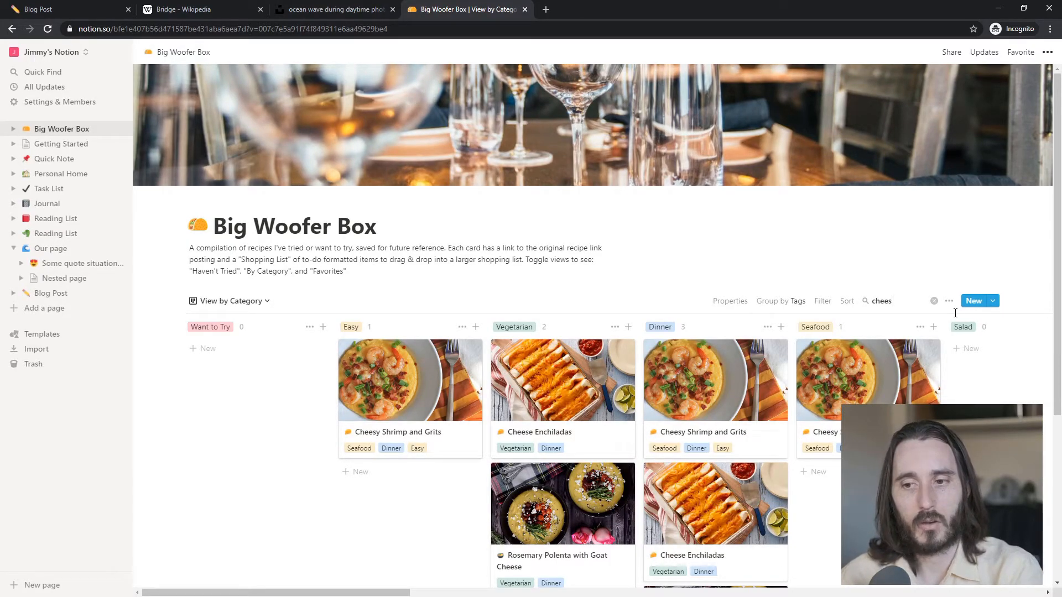
key(BackSpace)
key(BackSpace)
key(BackSpace)
key(BackSpace)
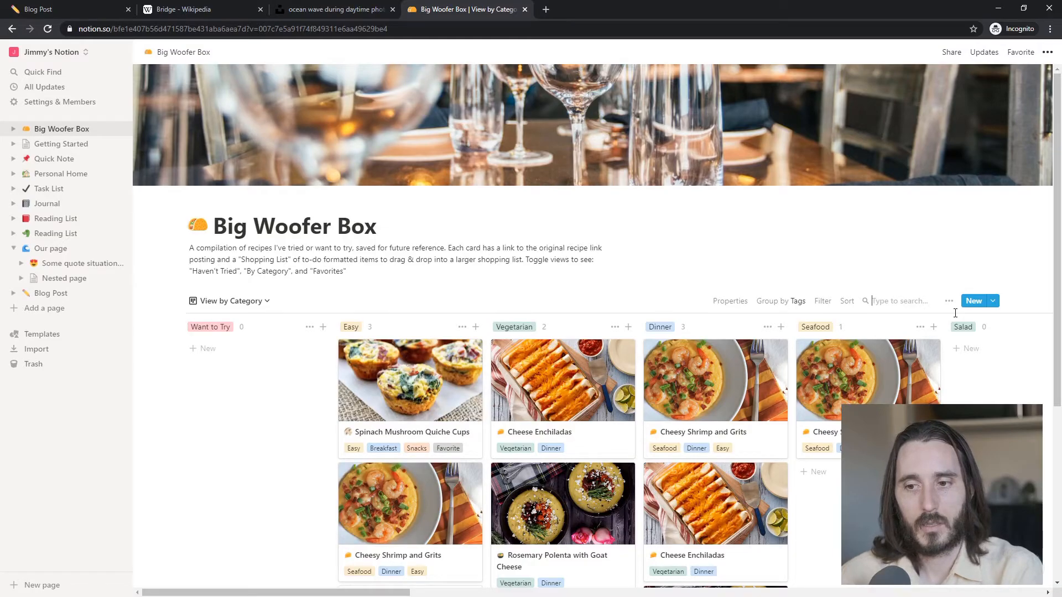
click(395, 266)
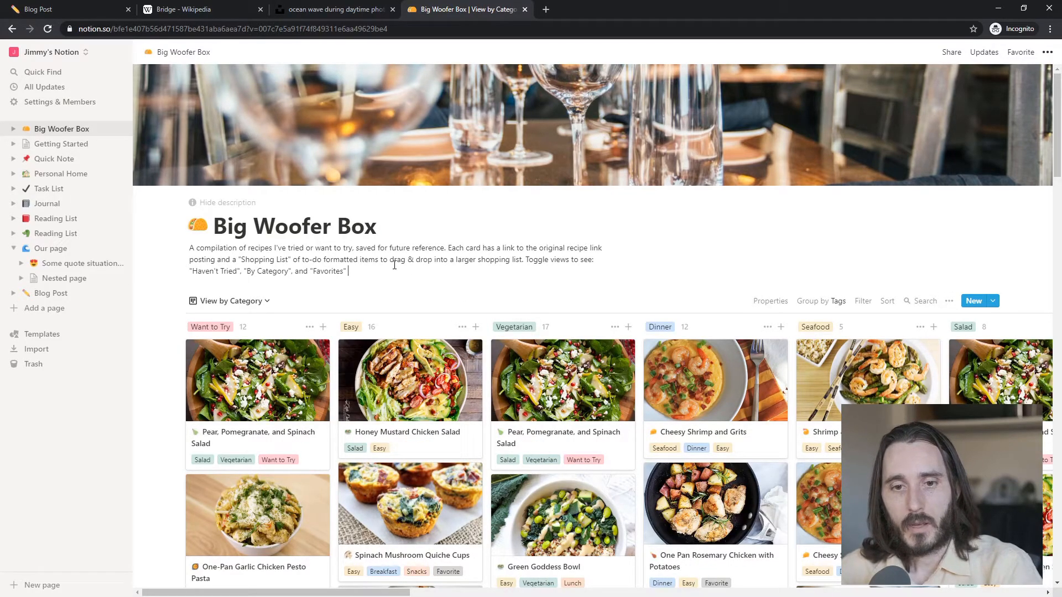
Step: Check which views are available for Big Woofer Box while staying on View by Category
click(259, 302)
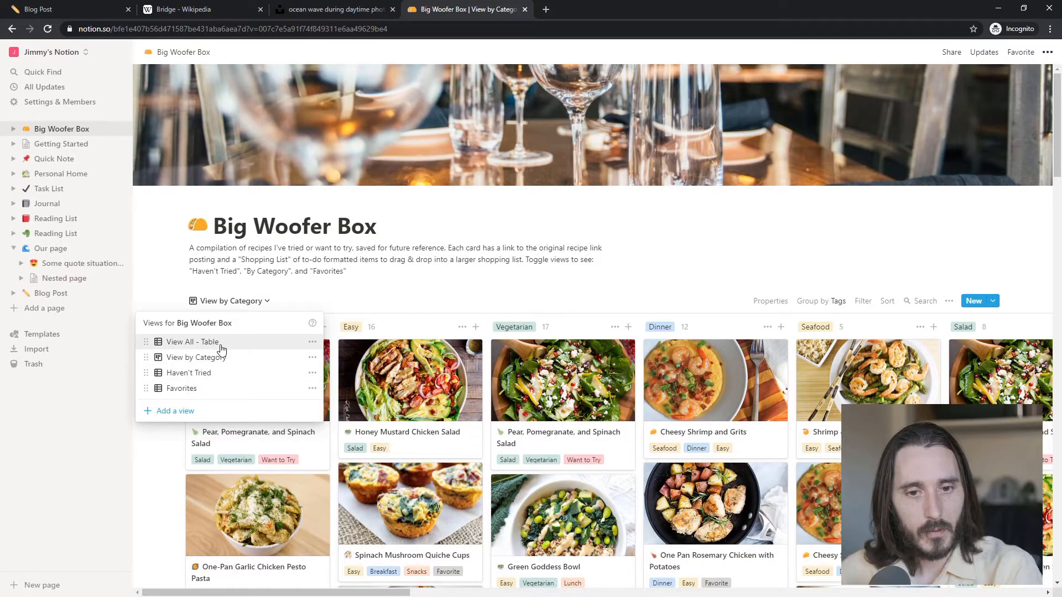
click(612, 296)
scroll(583, 397, down, 1)
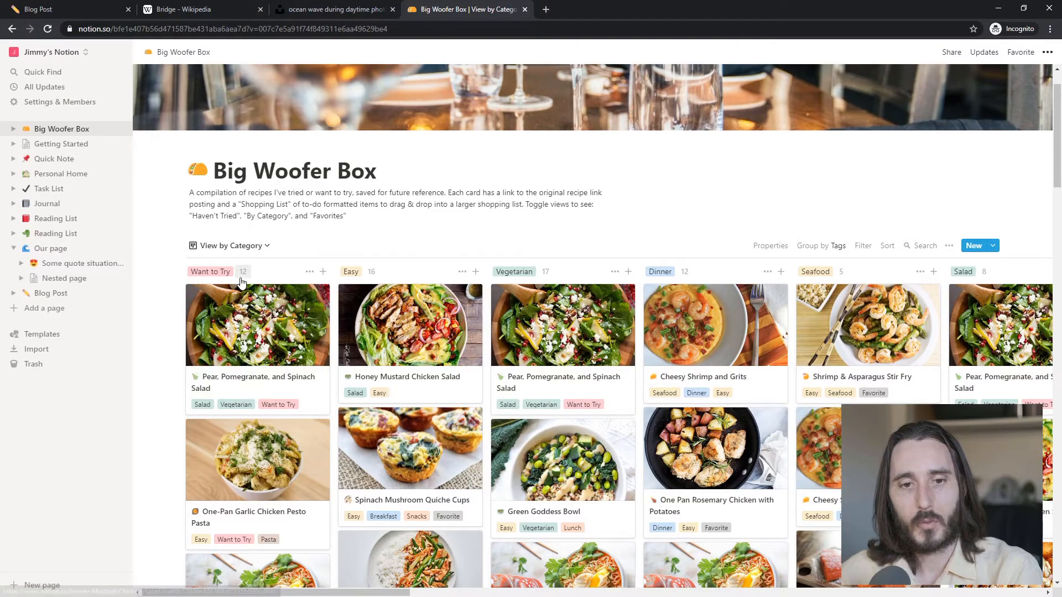
click(250, 247)
click(279, 391)
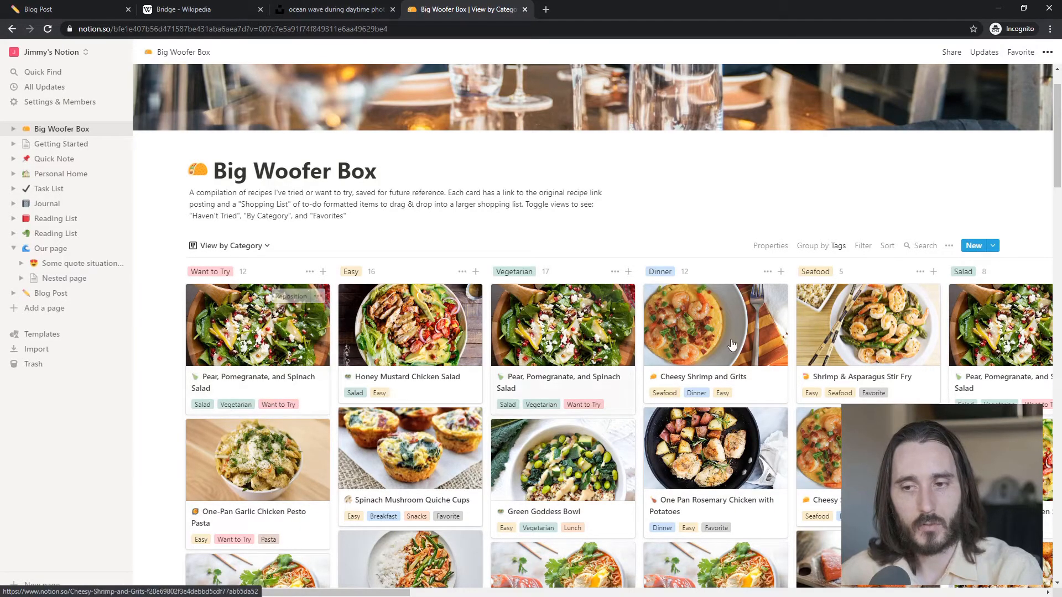
Step: Try hiding Name and showing Created On and Tried? on the View by Category cards, restoring each property's original visibility
click(766, 247)
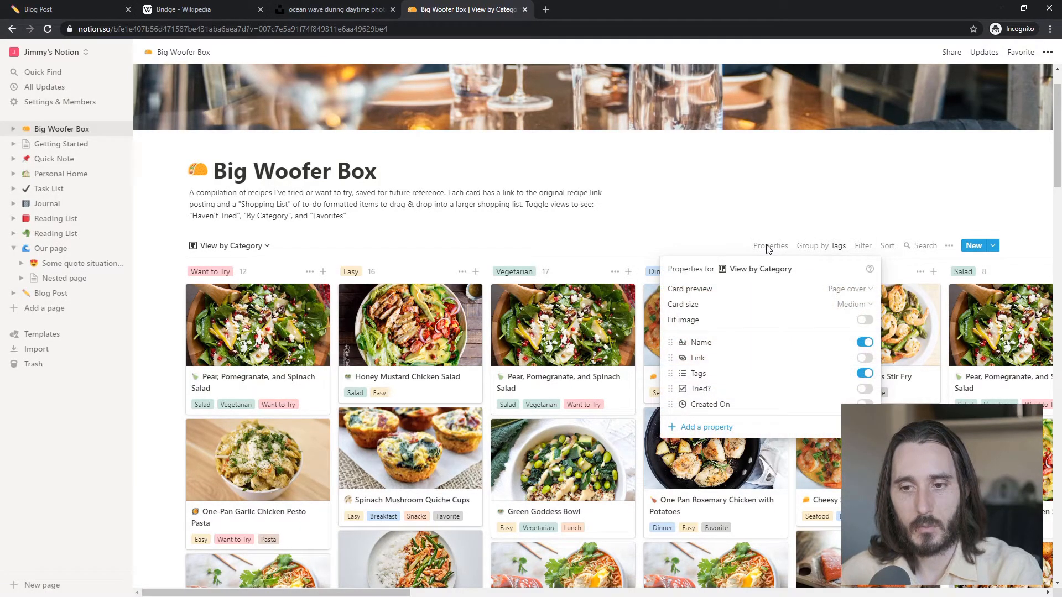
click(864, 343)
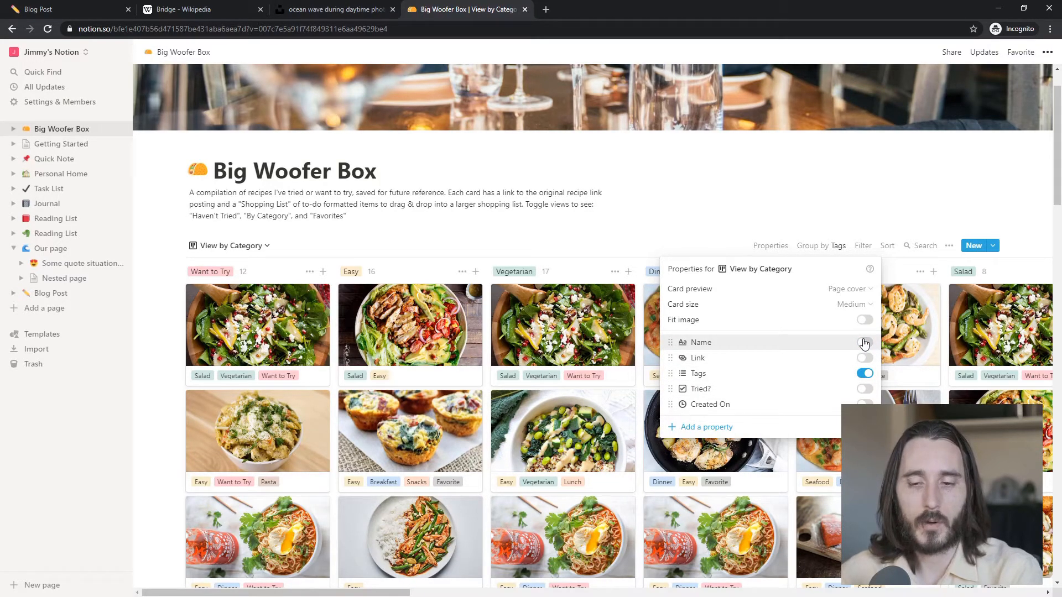
click(865, 343)
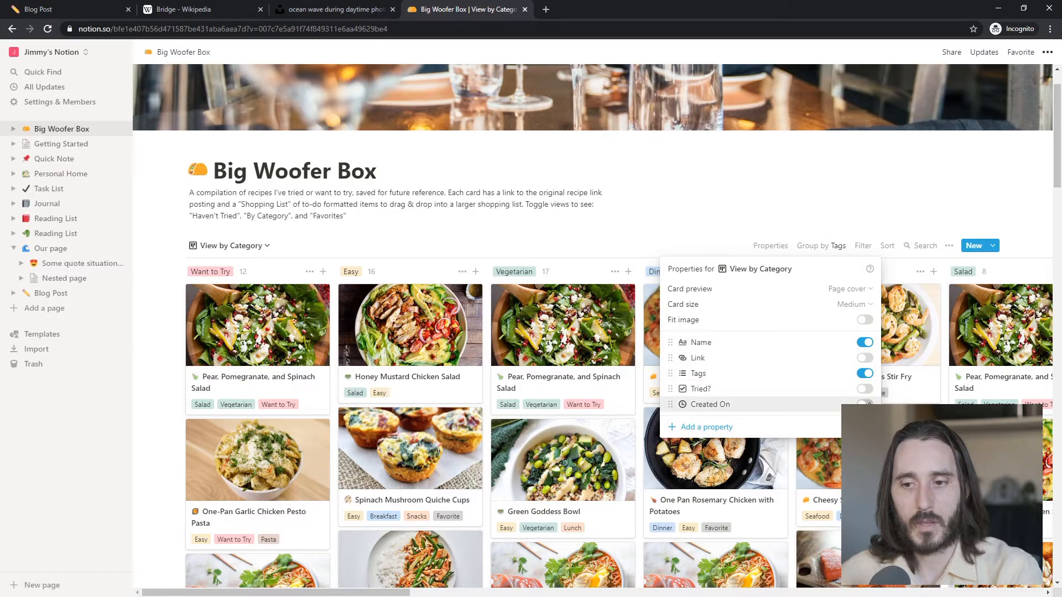
click(865, 404)
click(865, 405)
click(866, 390)
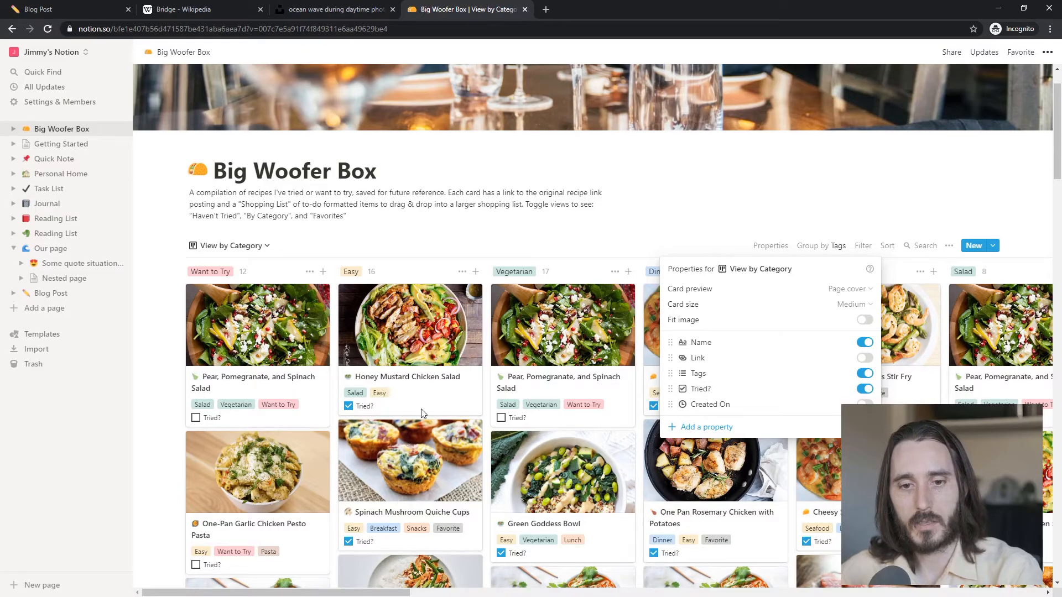
click(865, 390)
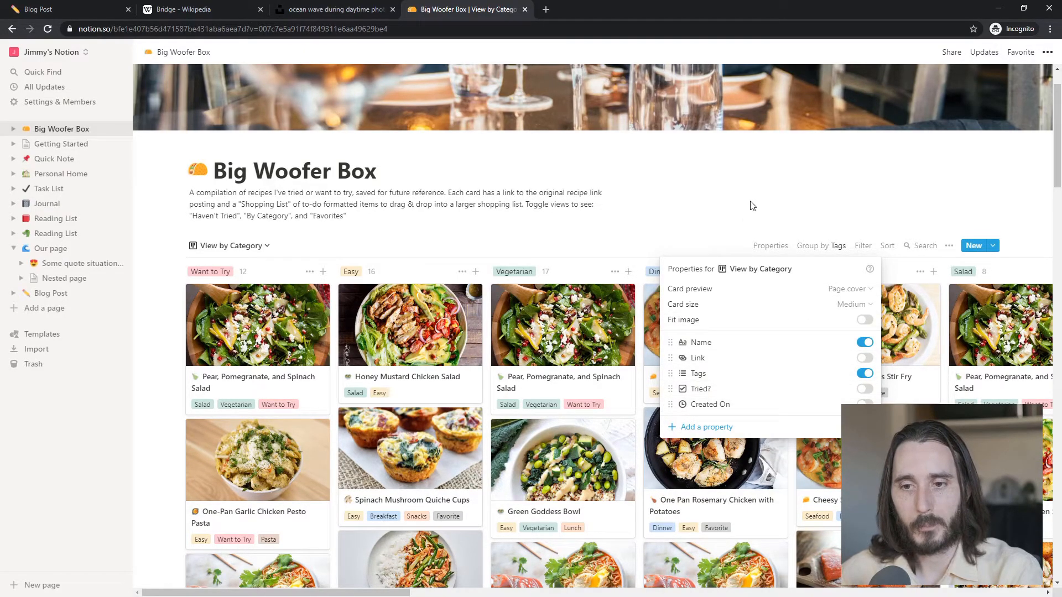
Step: Try the Small and Large card sizes on the category board and return the size to Medium
click(856, 305)
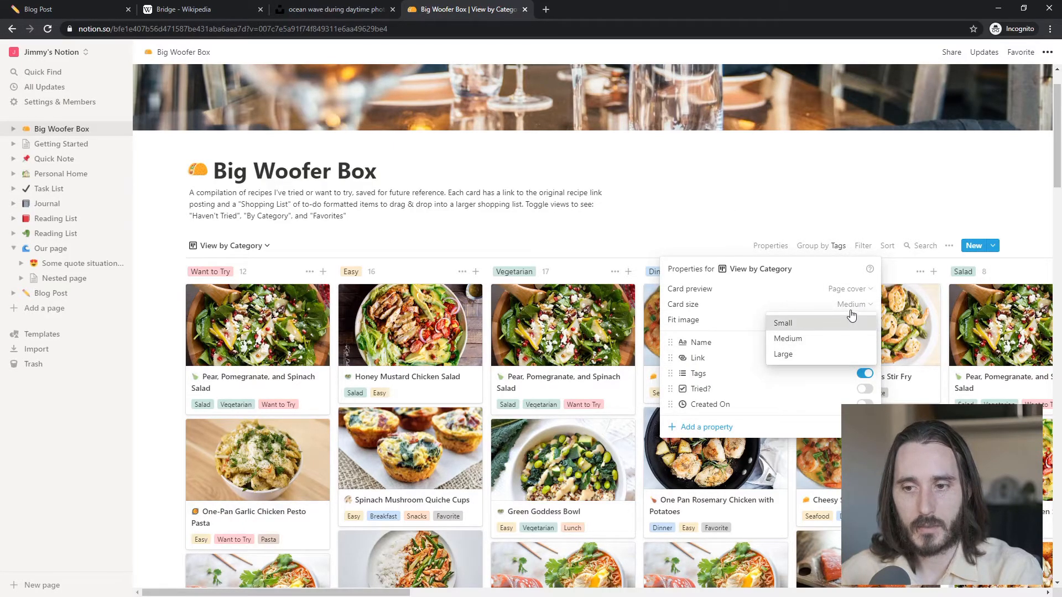
click(852, 319)
click(858, 306)
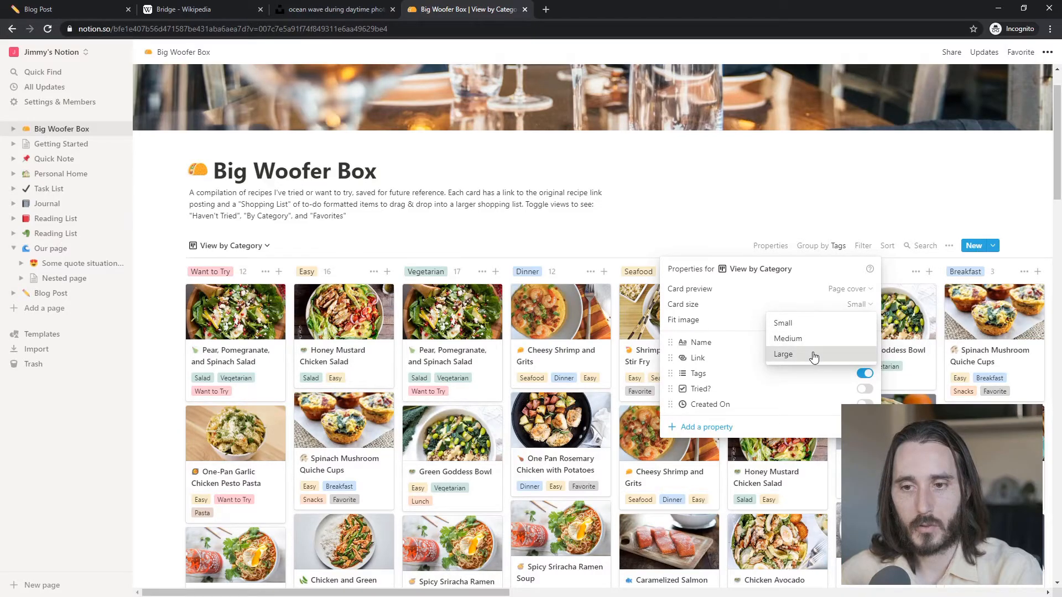
click(835, 353)
click(869, 305)
click(830, 339)
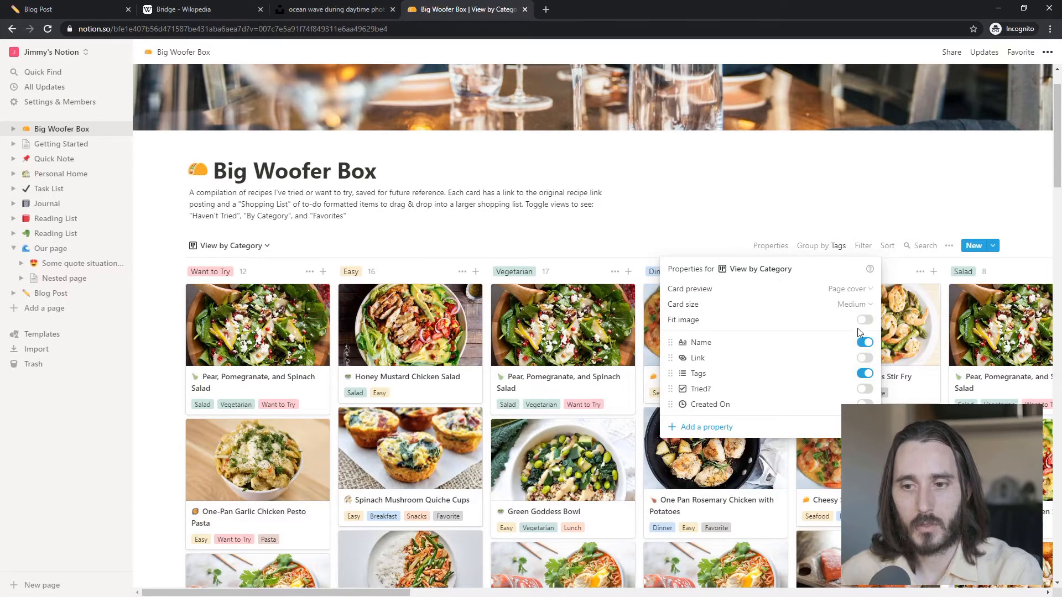
Step: Try the Fit image option on the board's cards and leave it turned off
click(866, 320)
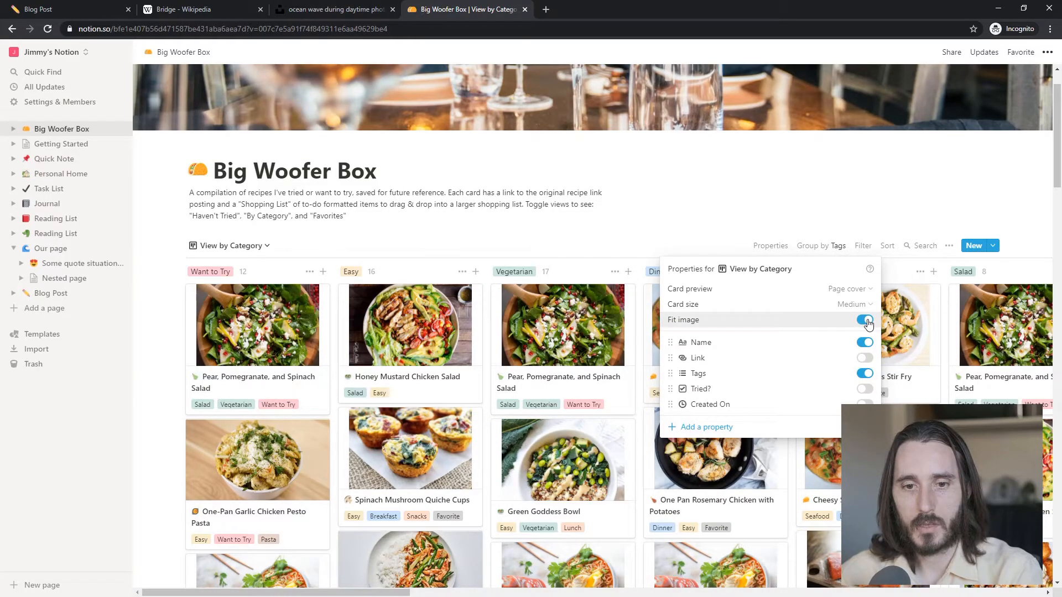
click(867, 321)
click(866, 321)
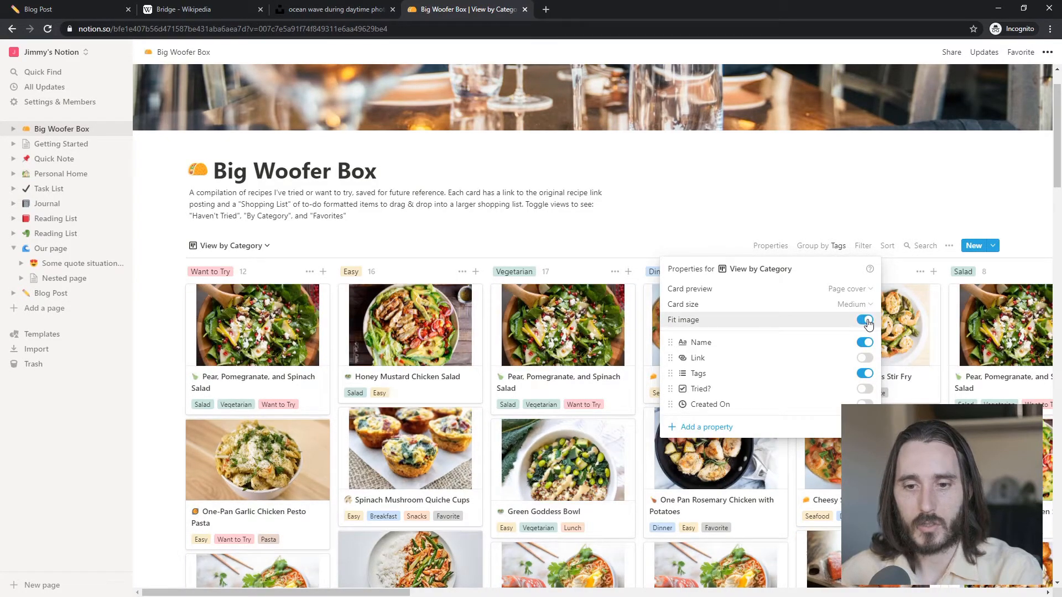
click(866, 321)
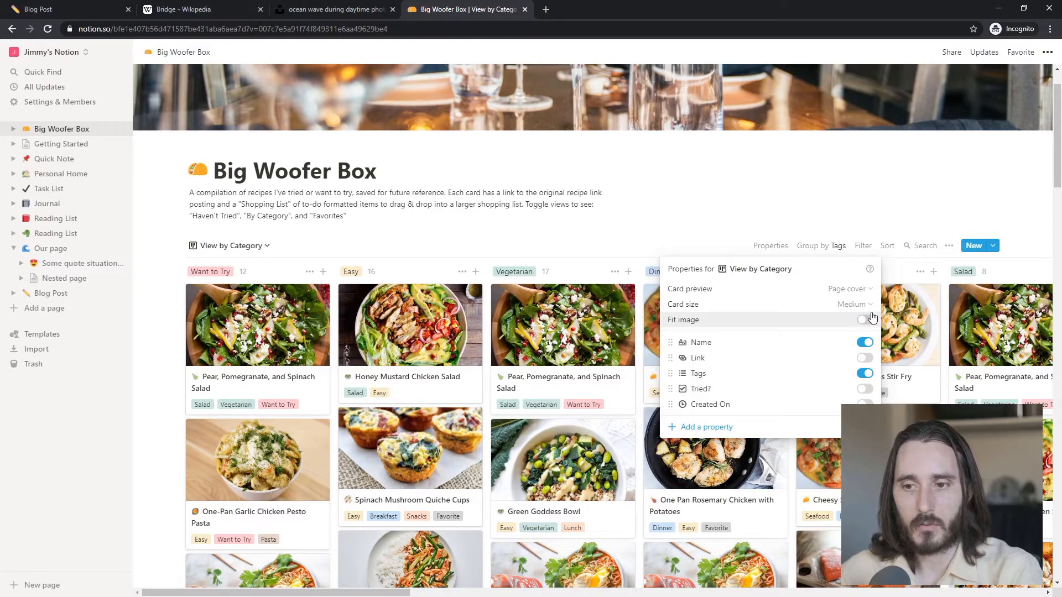
Step: Try Page content as the card preview, restore Page cover, and close the board's property settings
click(867, 290)
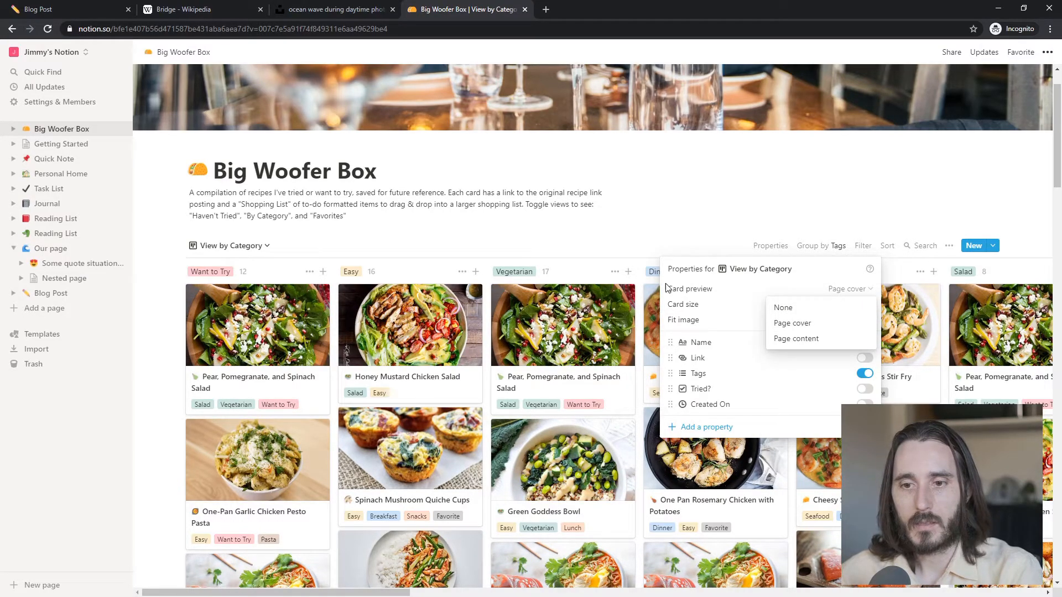
click(815, 346)
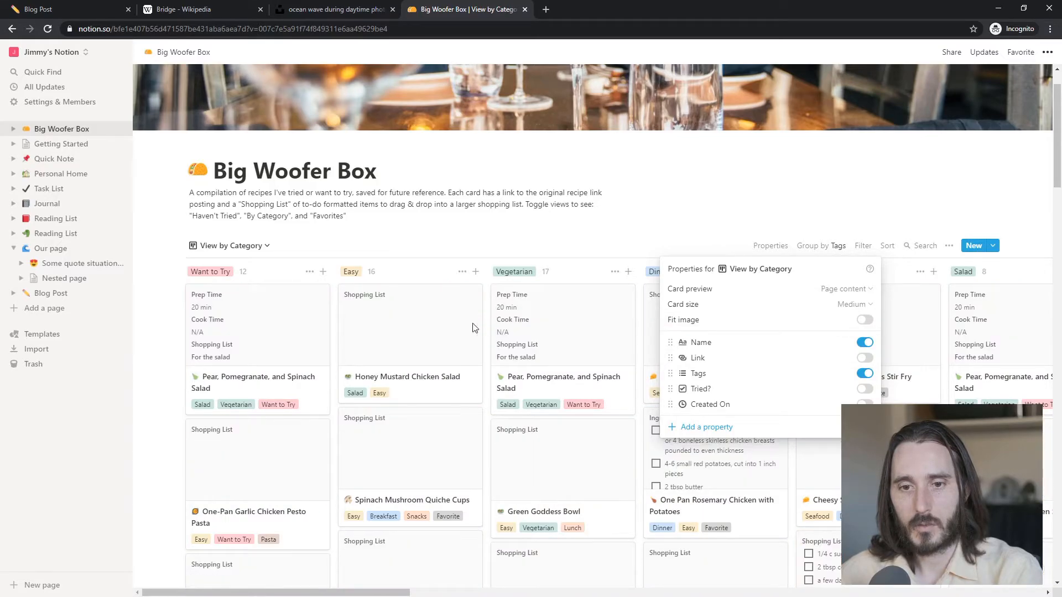
click(849, 291)
click(812, 331)
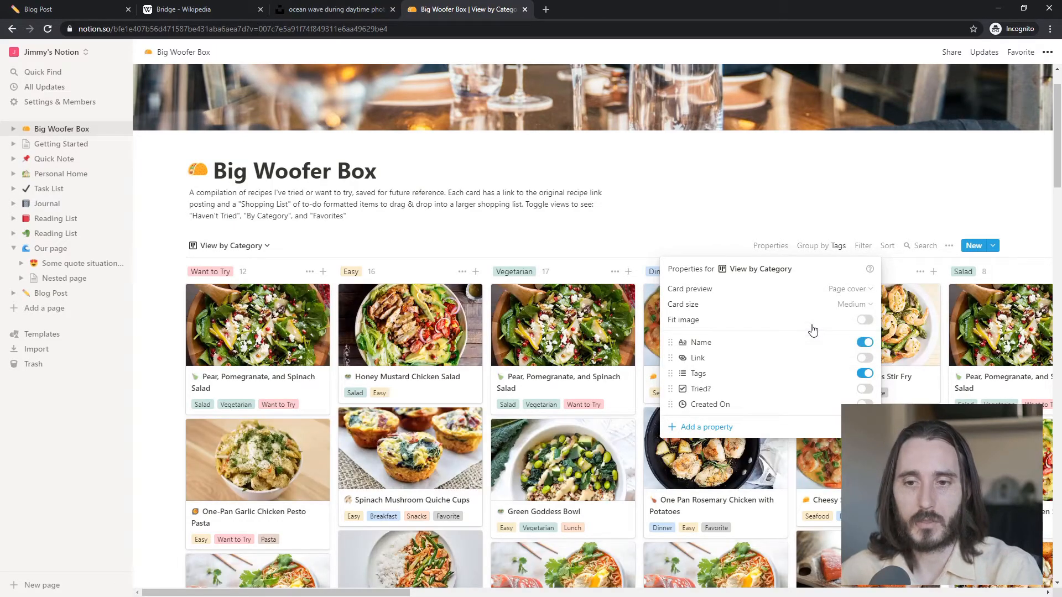
click(917, 263)
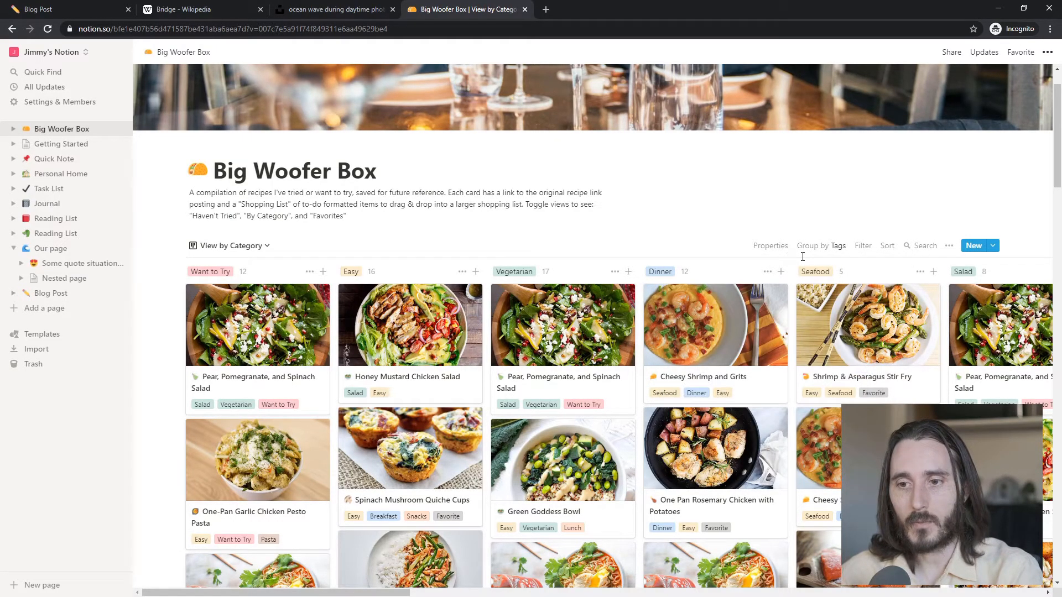
Step: Add a filter to View by Category showing recipes whose Name contains "cheese"
click(835, 247)
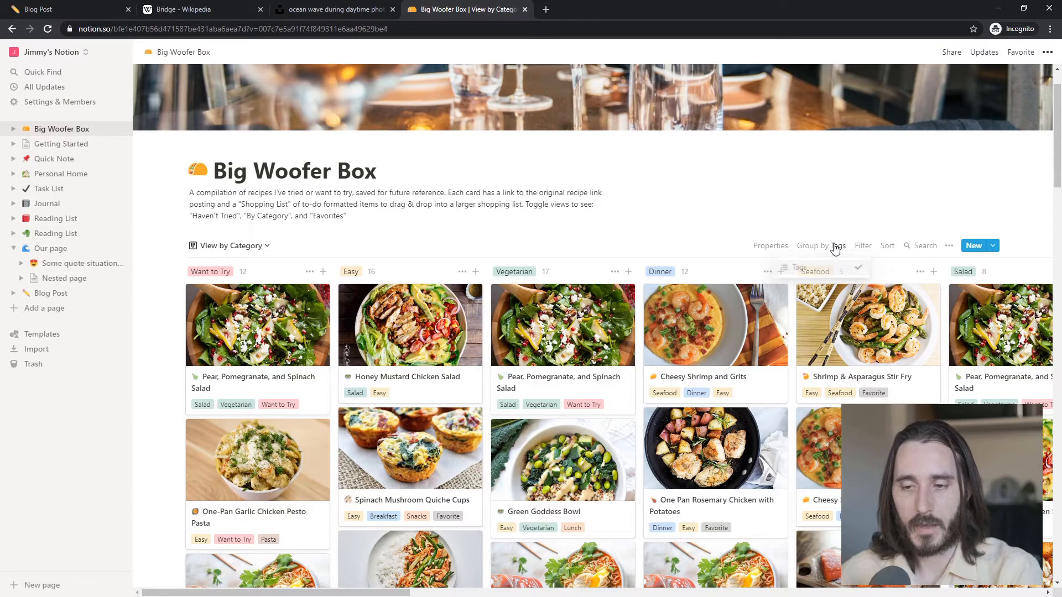
click(865, 247)
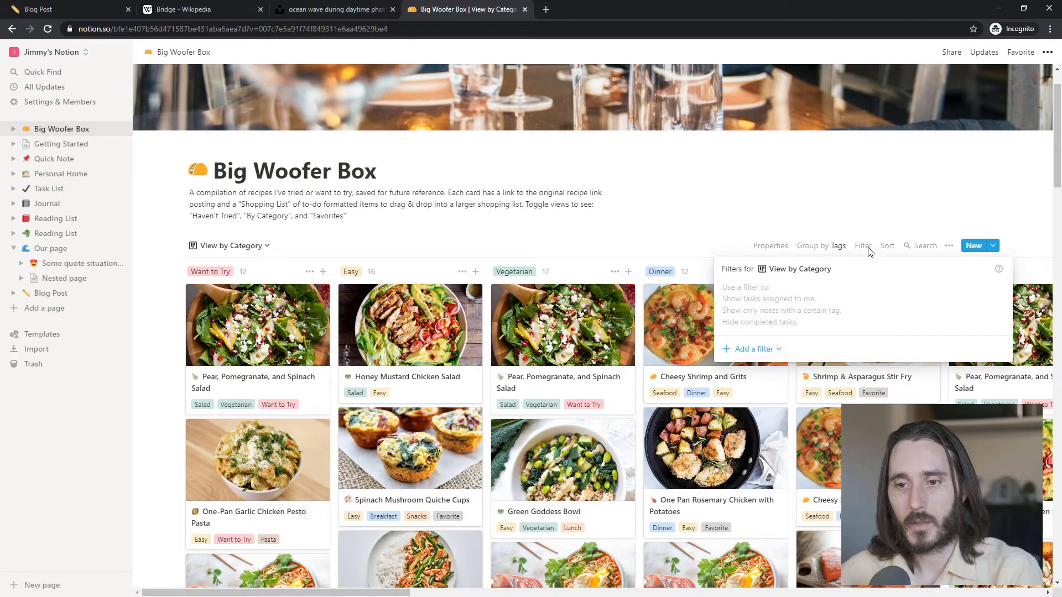
click(774, 353)
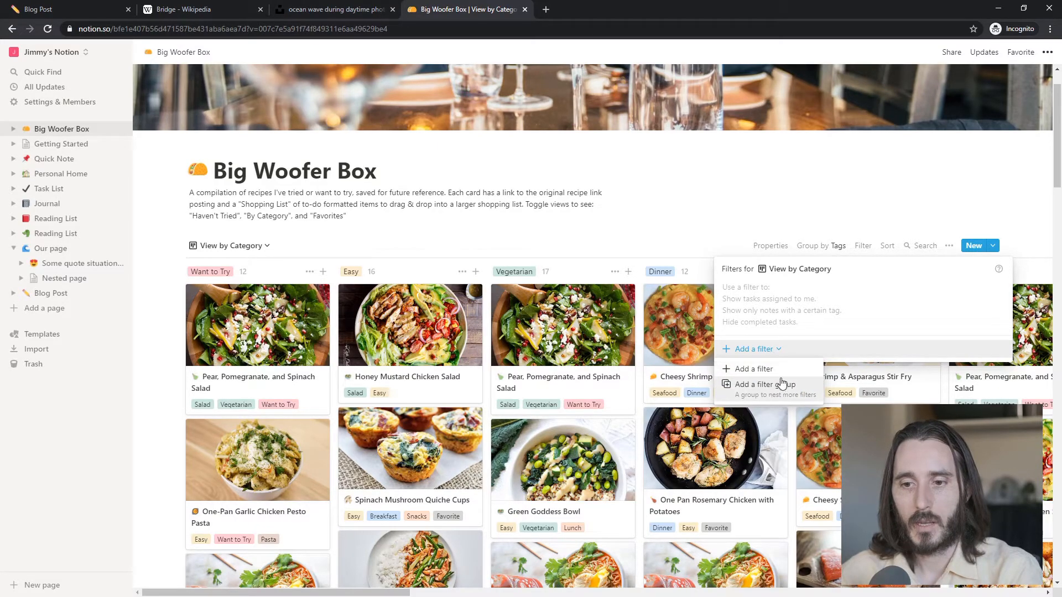
click(765, 370)
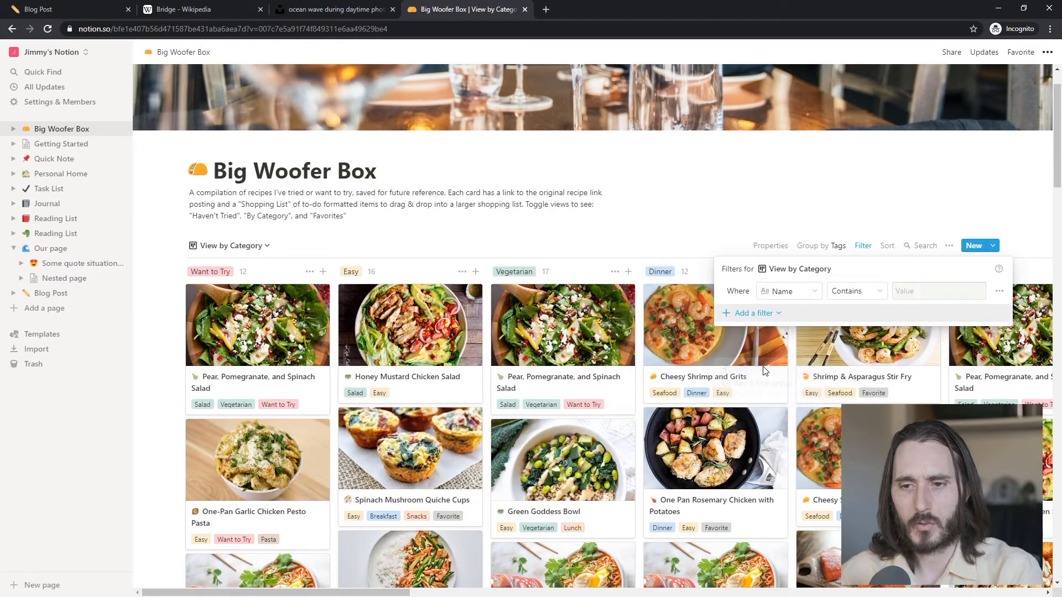
click(807, 292)
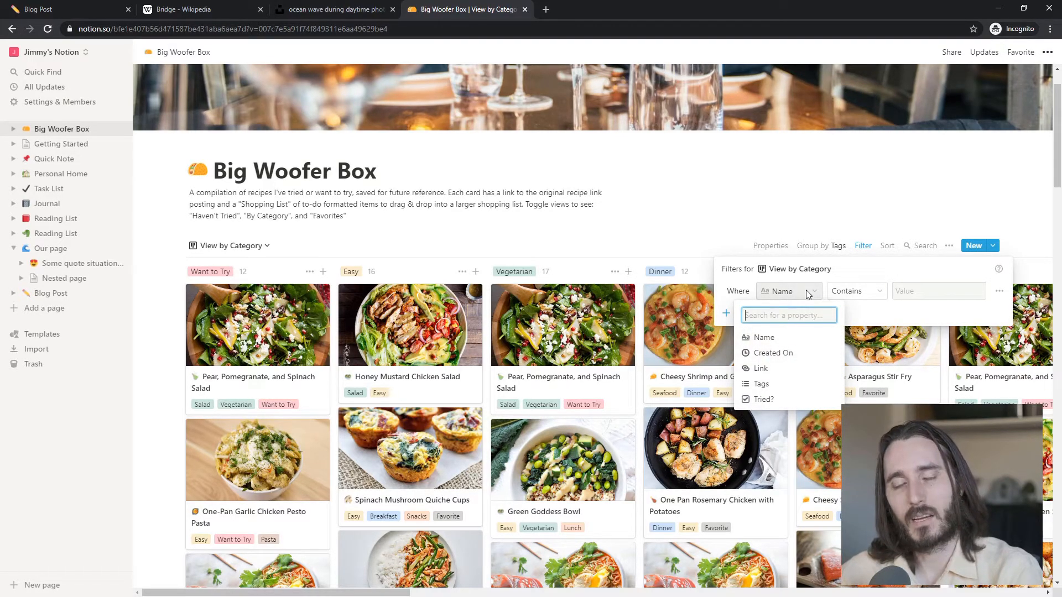
click(805, 290)
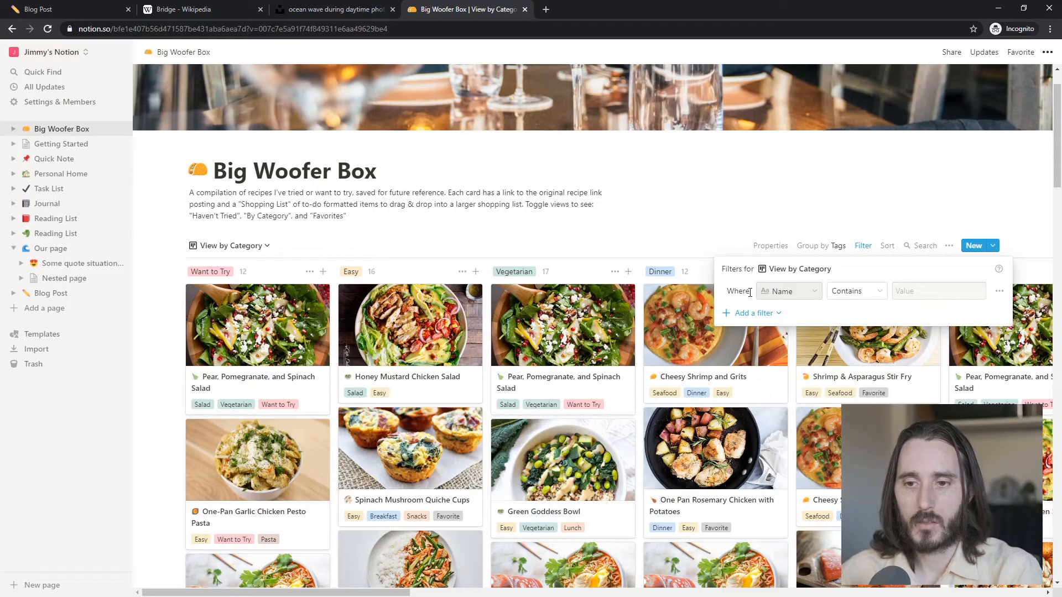
click(867, 302)
click(933, 292)
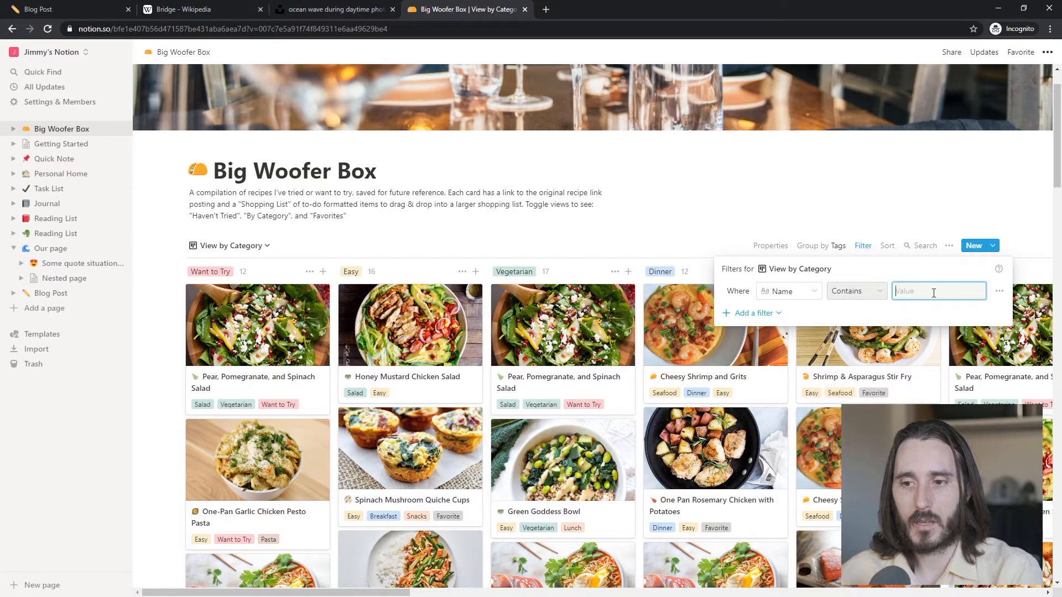
text(cheese)
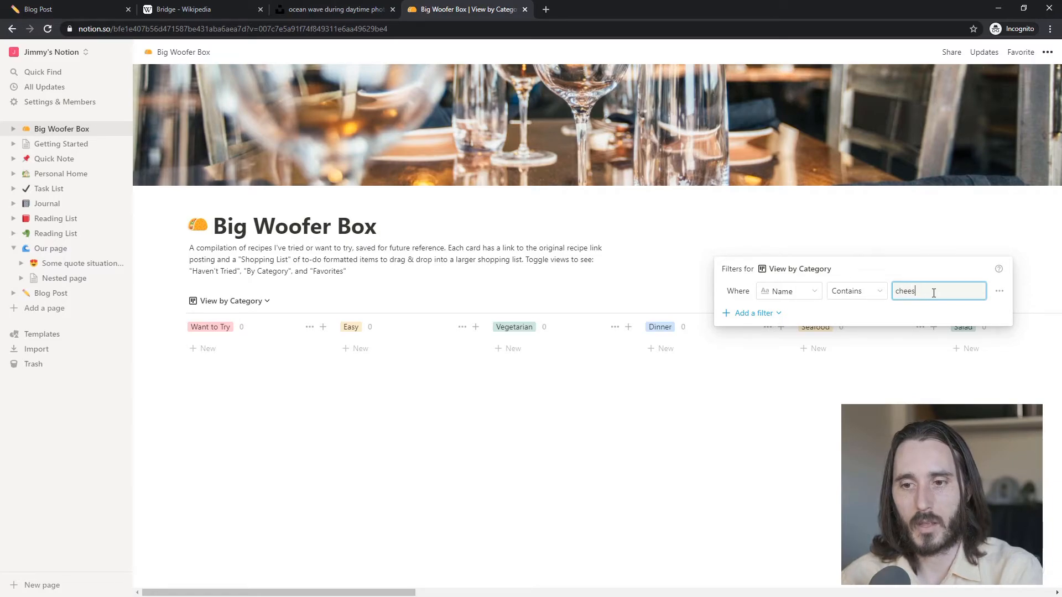
Step: Change the Name filter's value to "salad", keep the Contains condition, and close the filter settings
key(BackSpace)
key(BackSpace)
key(BackSpace)
text(salad)
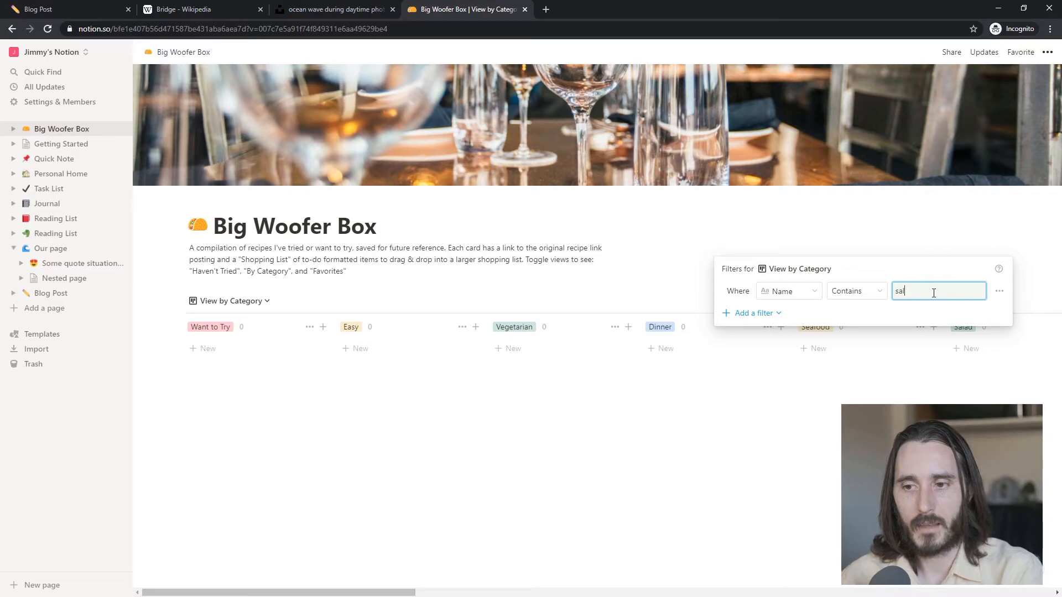
click(867, 296)
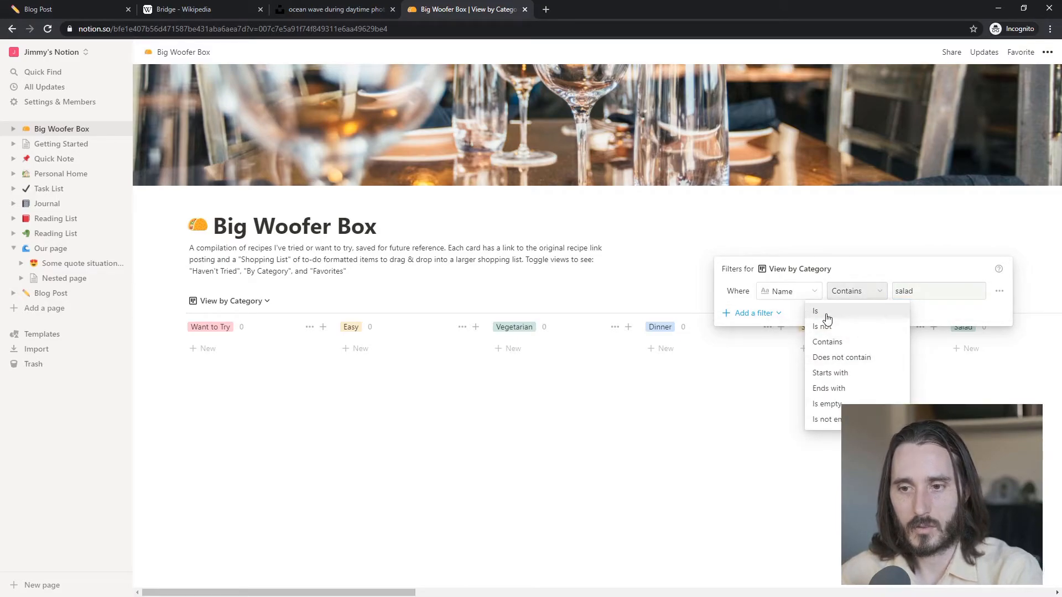
click(841, 345)
click(906, 391)
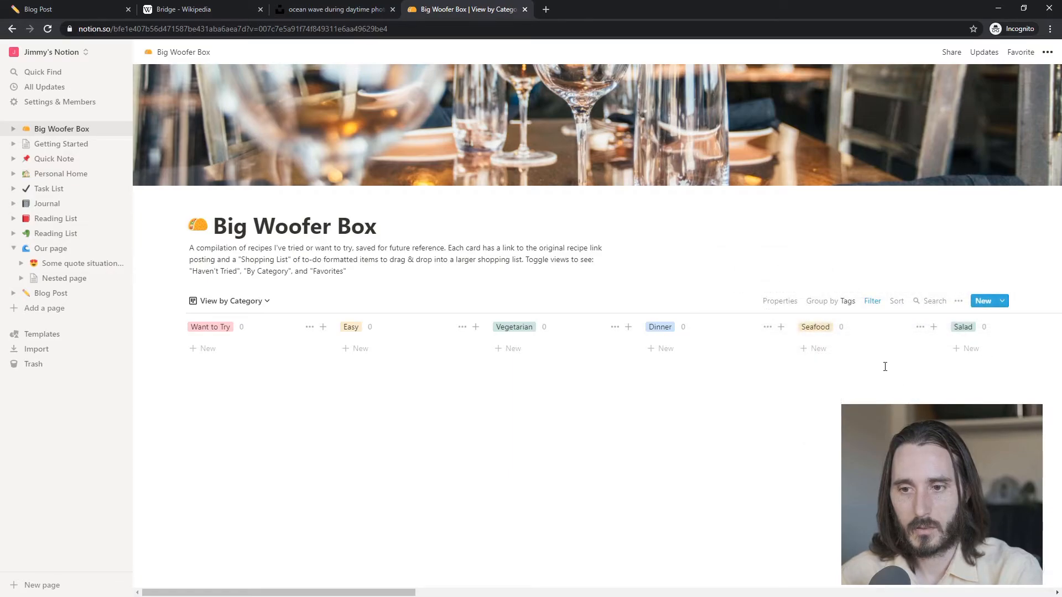
Step: Reopen the Name filter, set its condition to Is, and clear its value
click(873, 302)
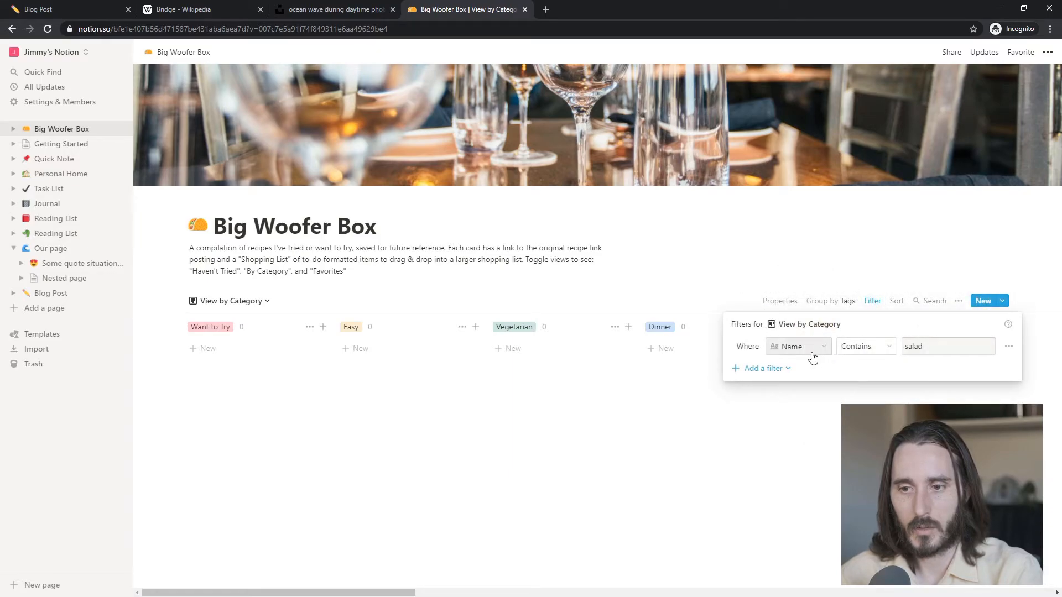
click(868, 348)
click(855, 368)
double_click(928, 348)
key(BackSpace)
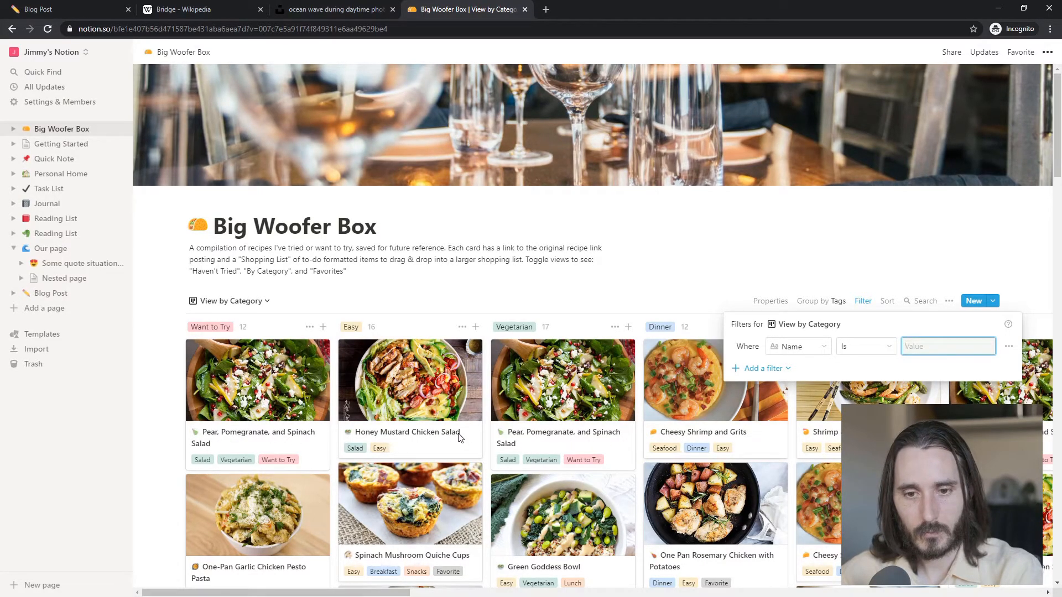
Step: Open the Honey Mustard Chicken Salad recipe and copy its title
click(435, 438)
click(427, 434)
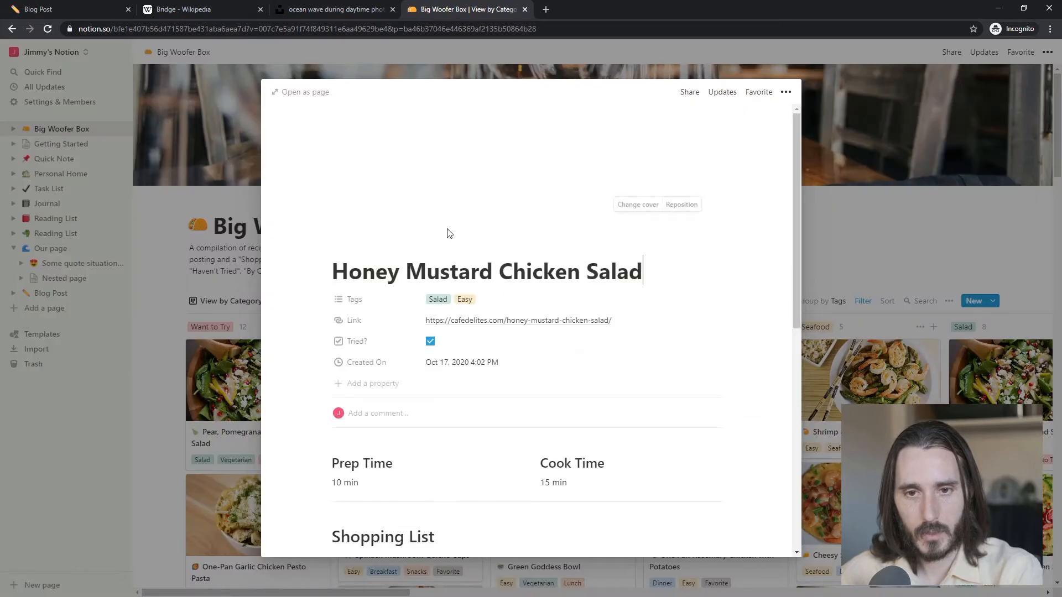
triple_click(452, 275)
key(ctrl+c)
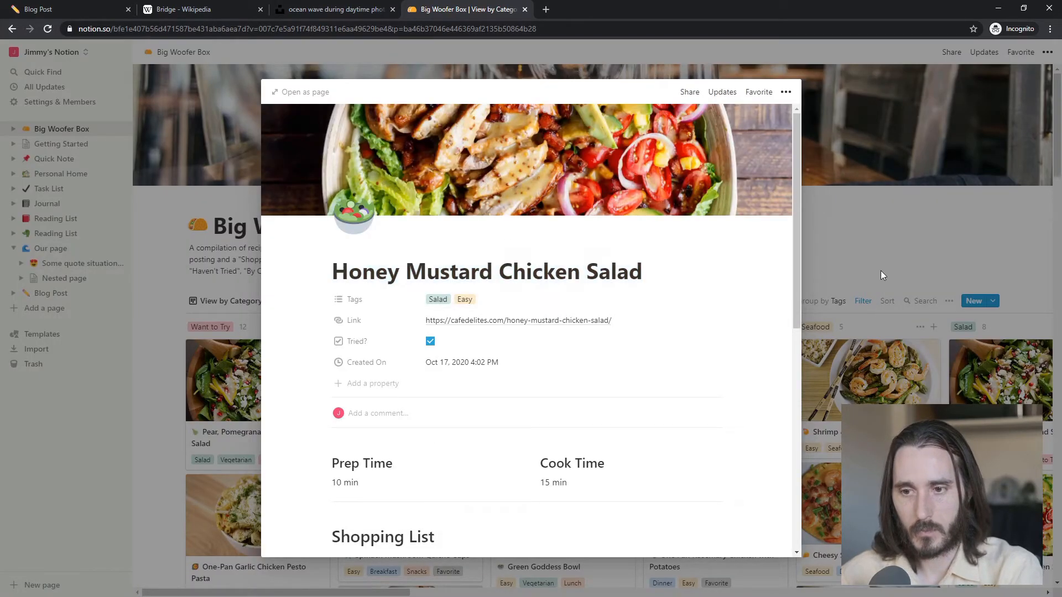
Step: Filter the board to the recipe whose Name is "Honey Mustard Chicken Salad" and look across the category columns
click(880, 271)
click(863, 301)
click(909, 346)
key(ctrl+v)
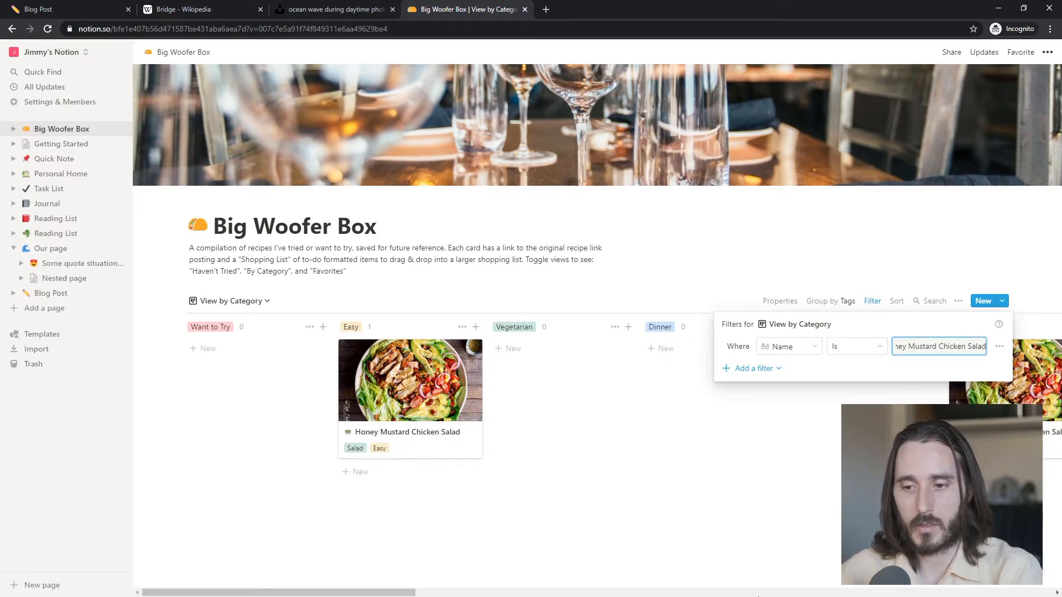
click(386, 594)
drag(386, 593, 465, 588)
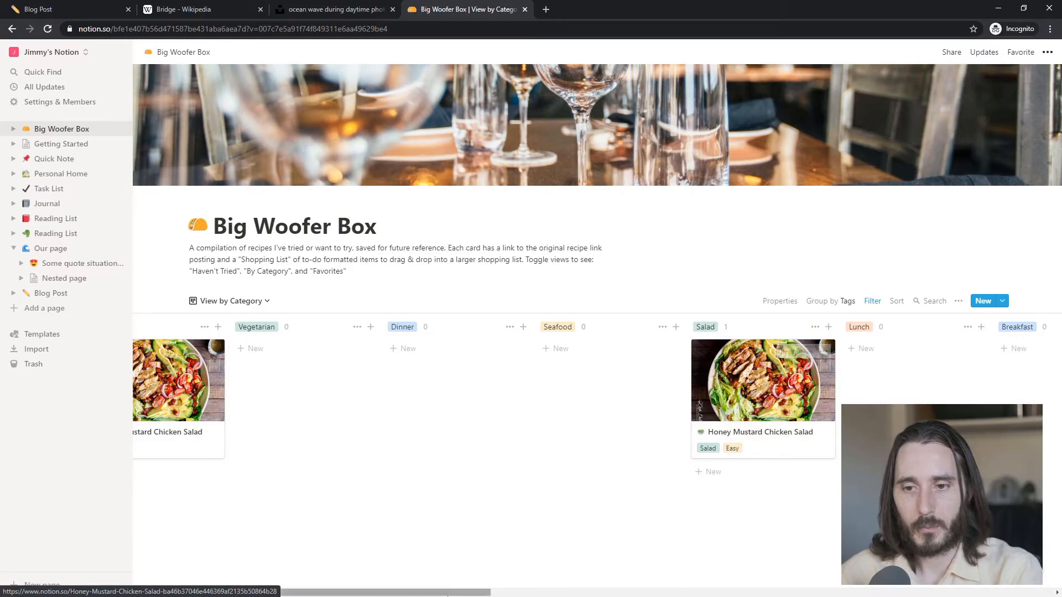
drag(437, 594, 410, 595)
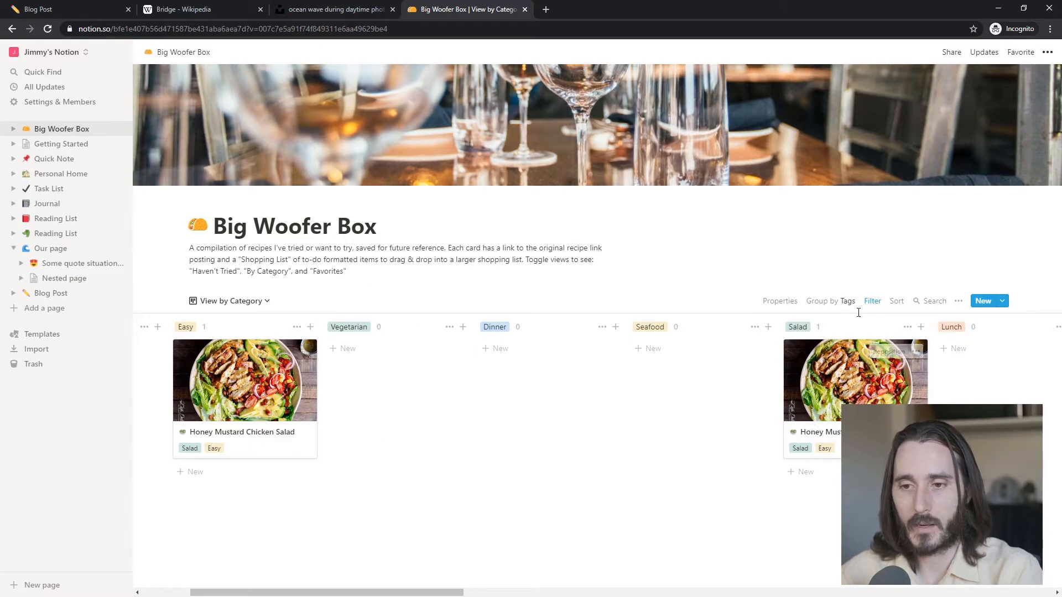
Step: Set the board filter to Name Contains "Salad"
click(879, 303)
click(941, 353)
triple_click(963, 344)
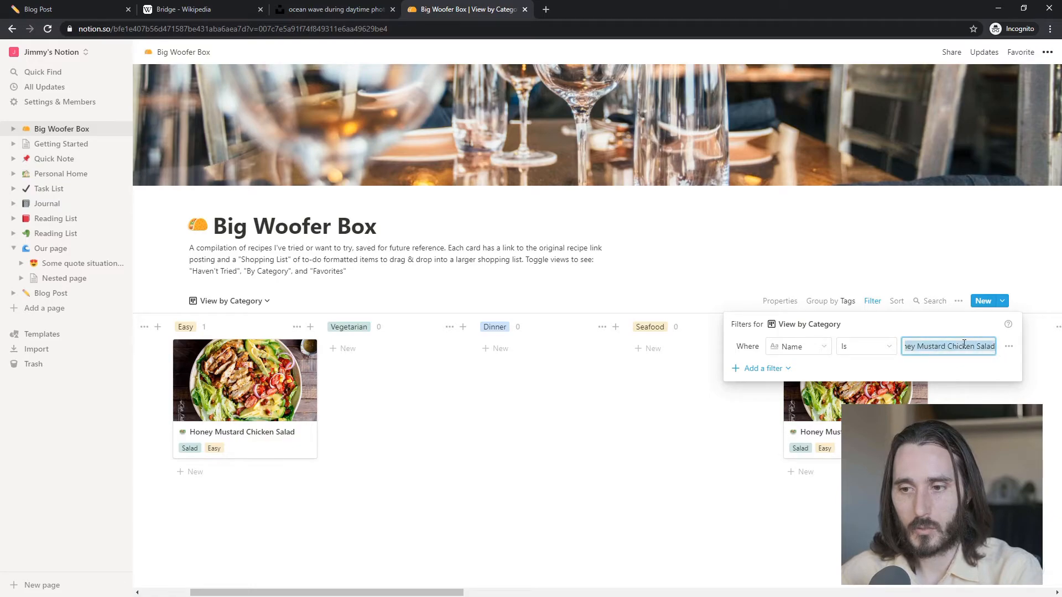
key(BackSpace)
text(Sal)
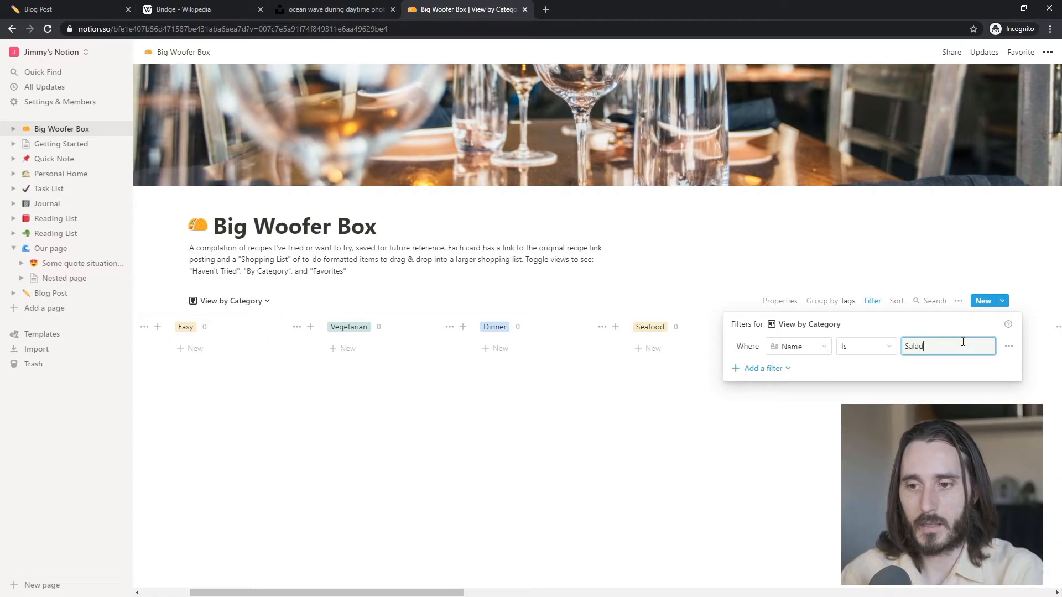
click(862, 348)
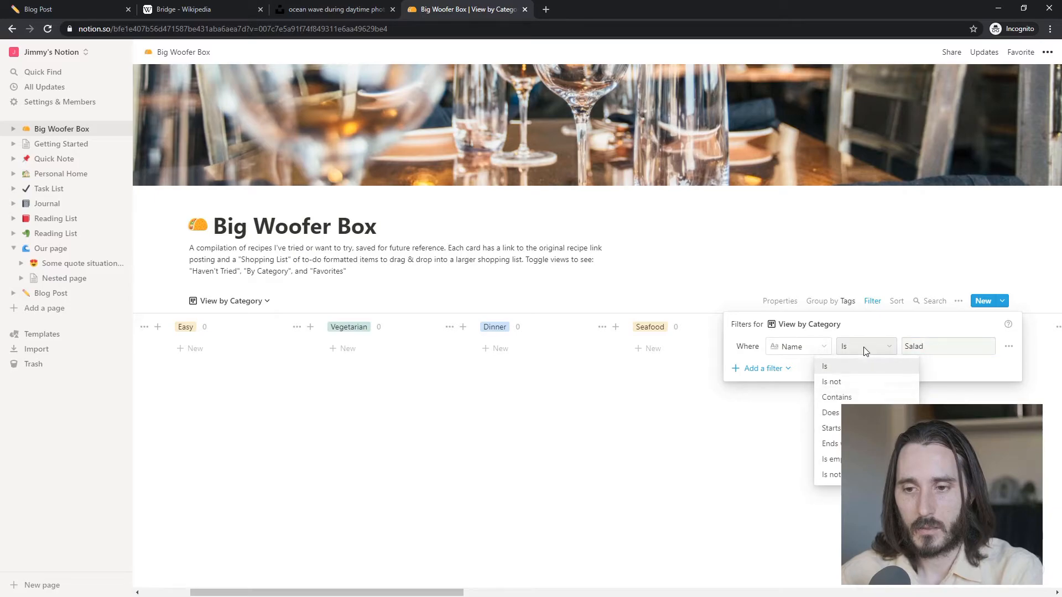
click(861, 398)
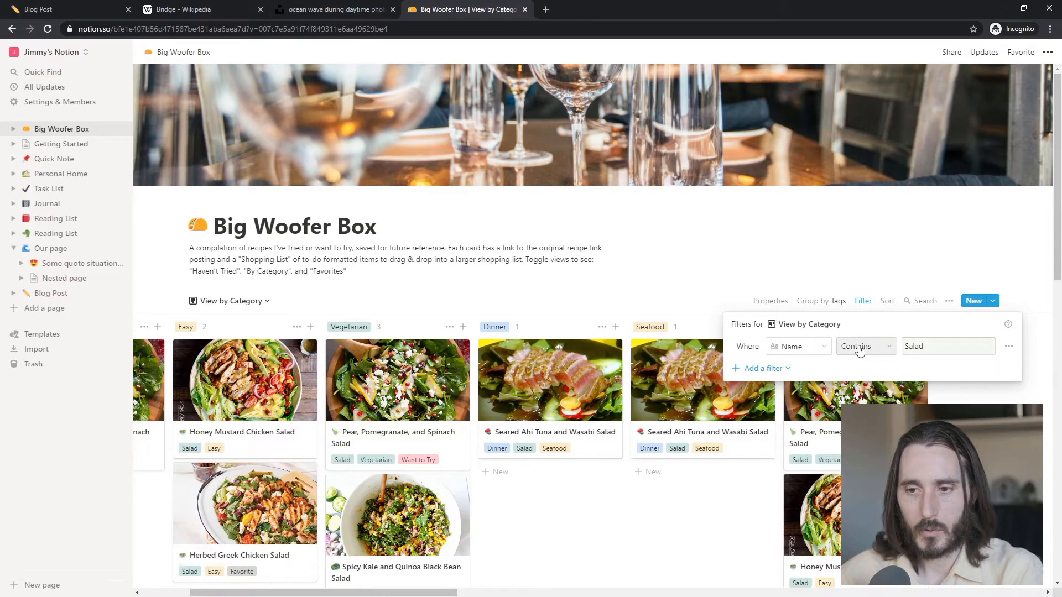
Step: Try lowercase "salad" as the Name filter's value, then clear the value
click(930, 353)
double_click(919, 351)
text(sal)
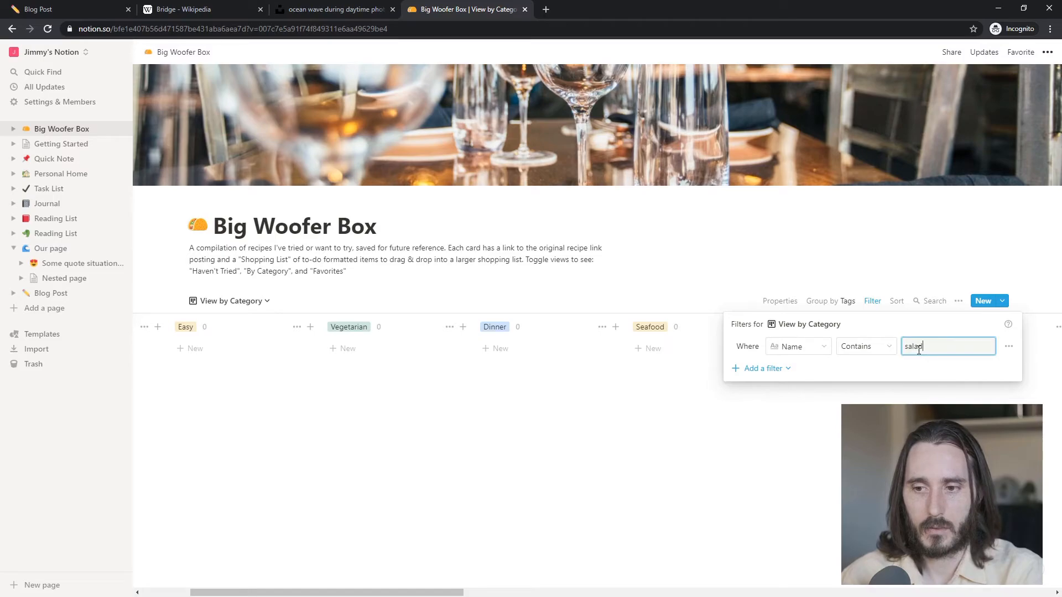
key(BackSpace)
key(BackSpace)
key(BackSpace)
key(BackSpace)
key(BackSpace)
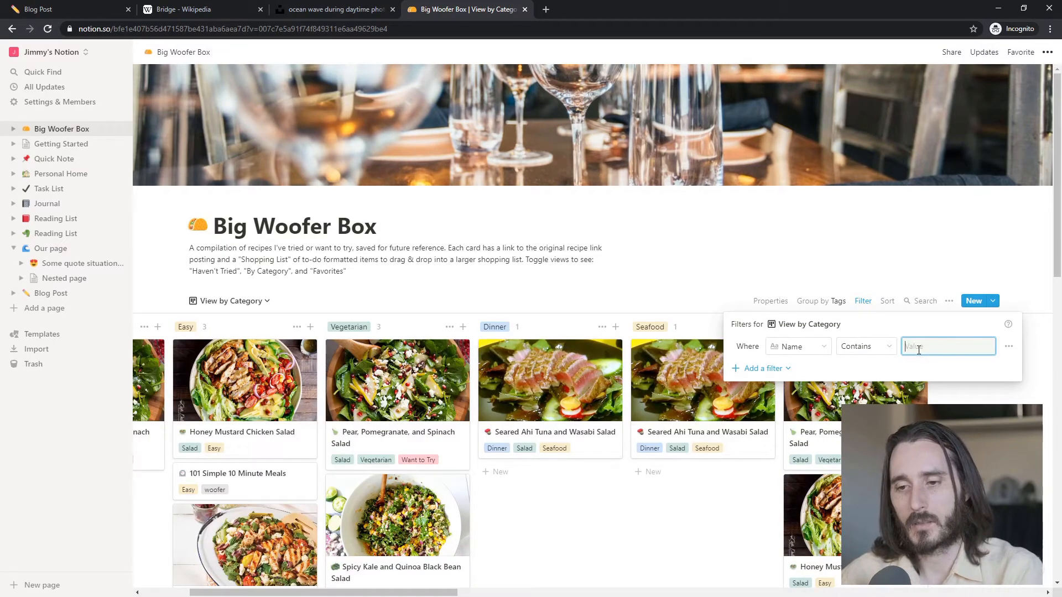
Step: Try "/salad/" as the Name filter's value and clear it again
text(/salad/)
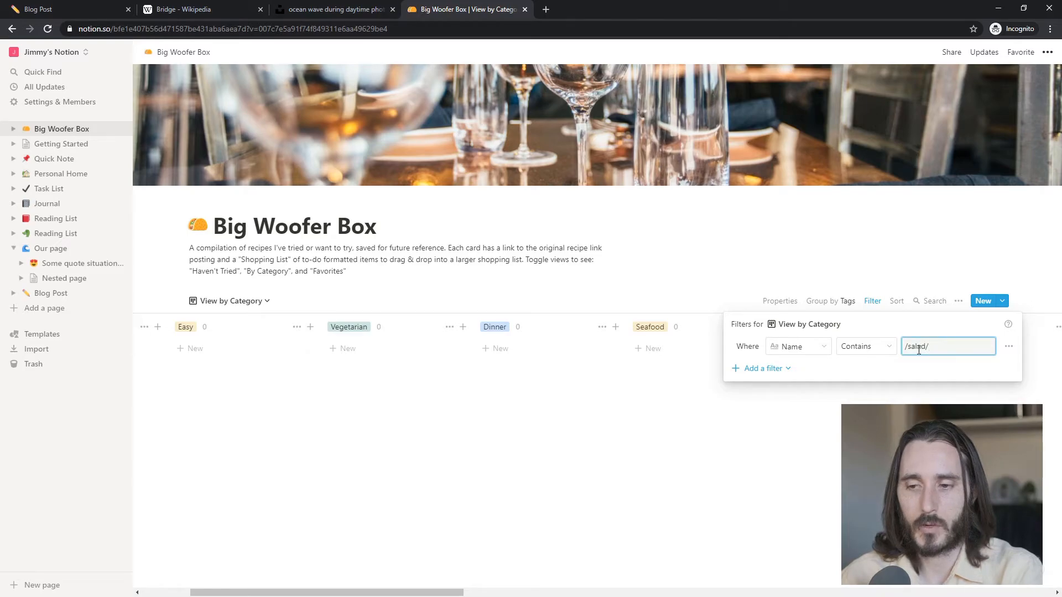
key(BackSpace)
key(BackSpace)
key(BackSpace)
key(BackSpace)
key(BackSpace)
key(BackSpace)
key(BackSpace)
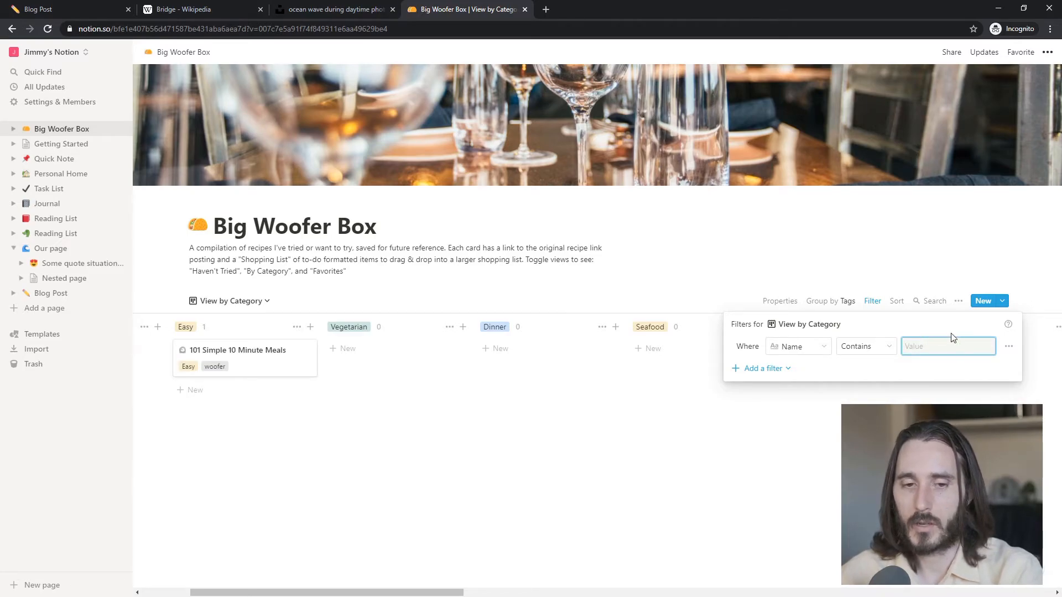
Step: Look over the filter's options and conditions, try Created On as its property, and set the property to Tried?
click(1008, 349)
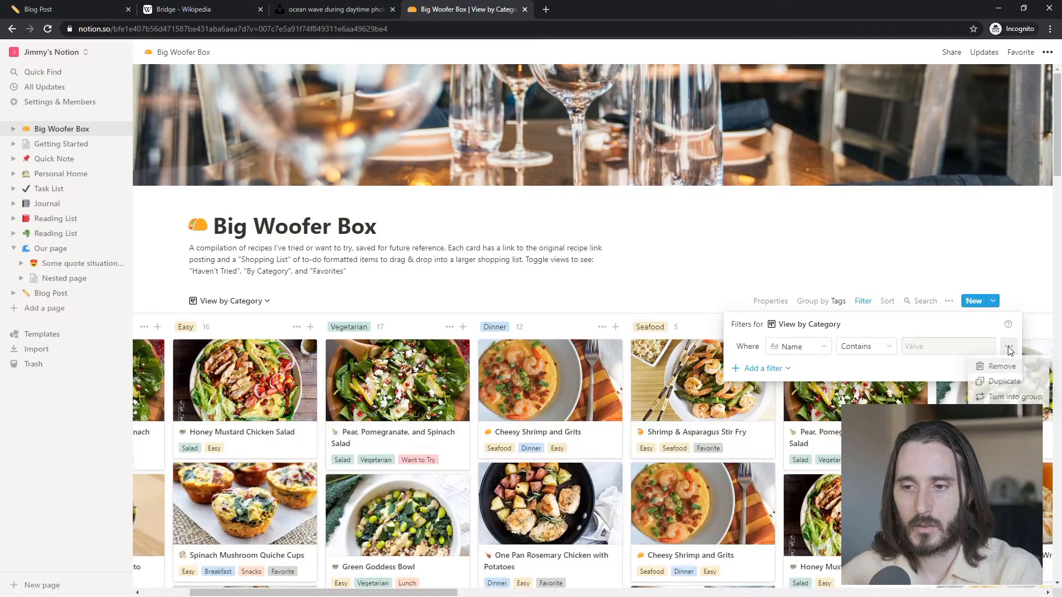
click(1008, 350)
click(938, 347)
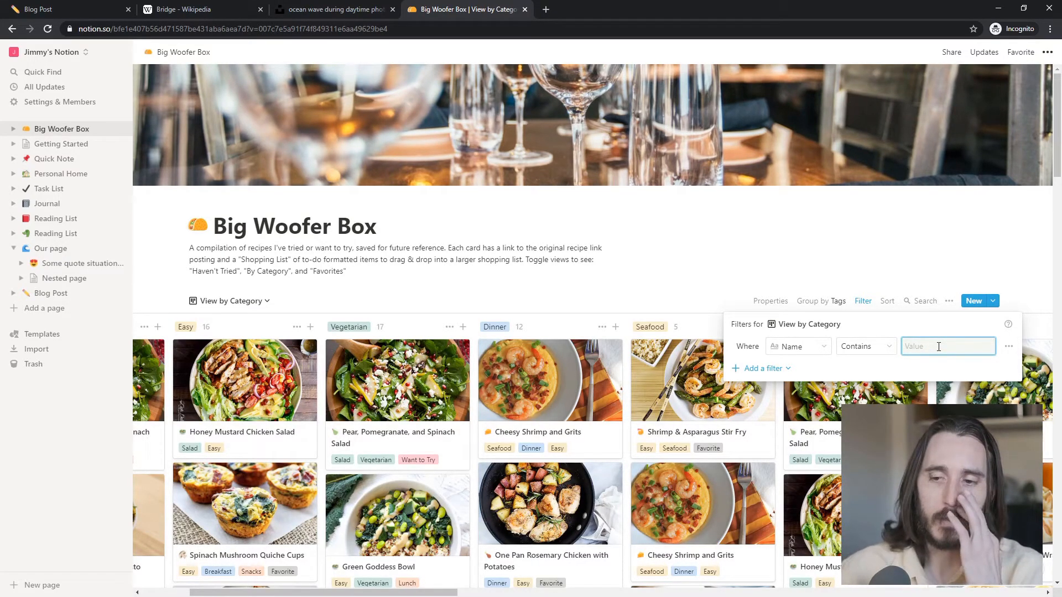
click(873, 350)
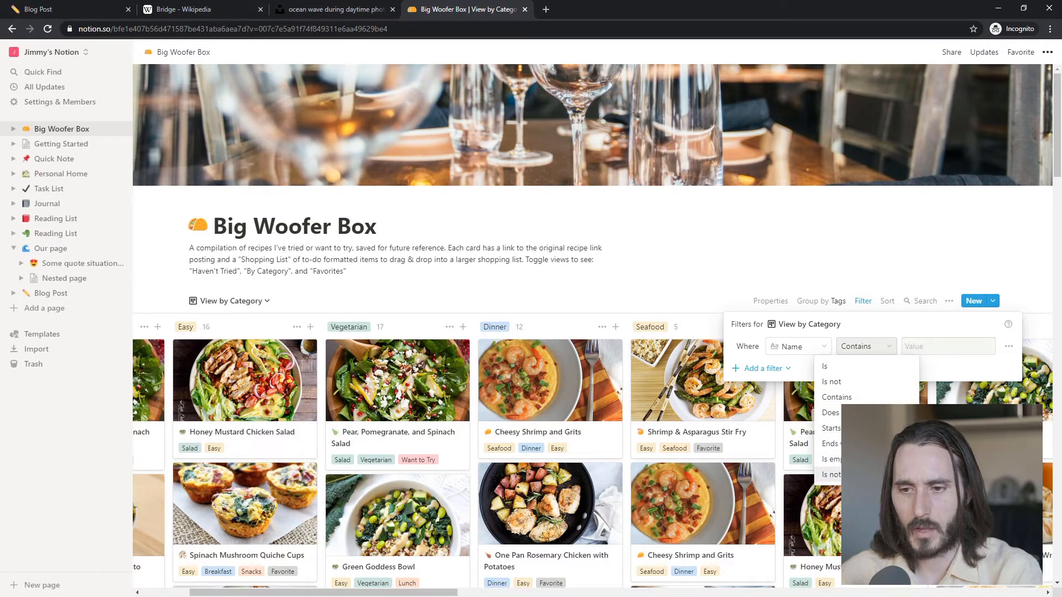
click(807, 346)
click(806, 347)
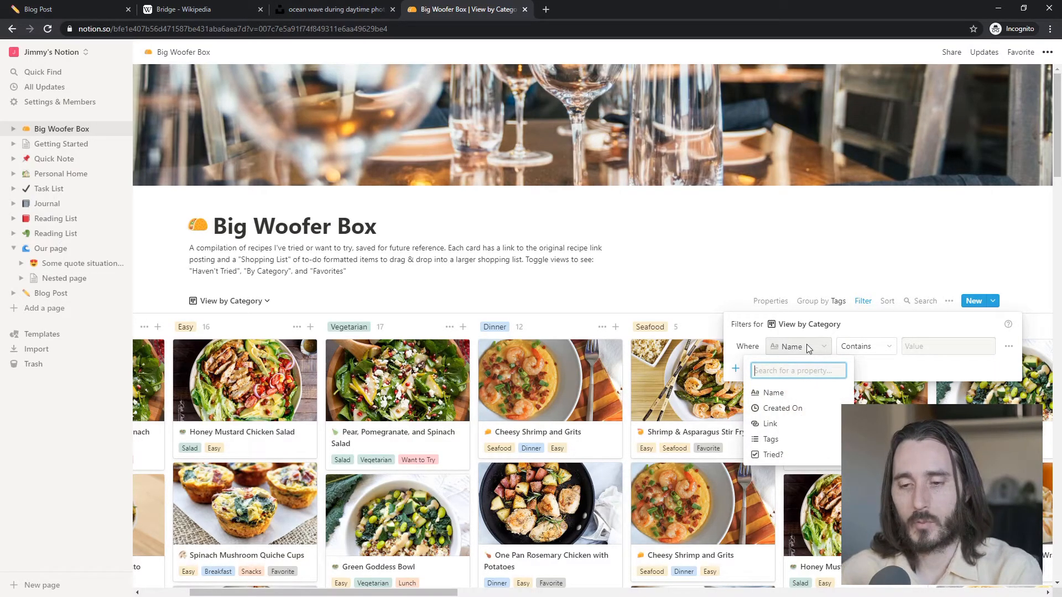
click(781, 409)
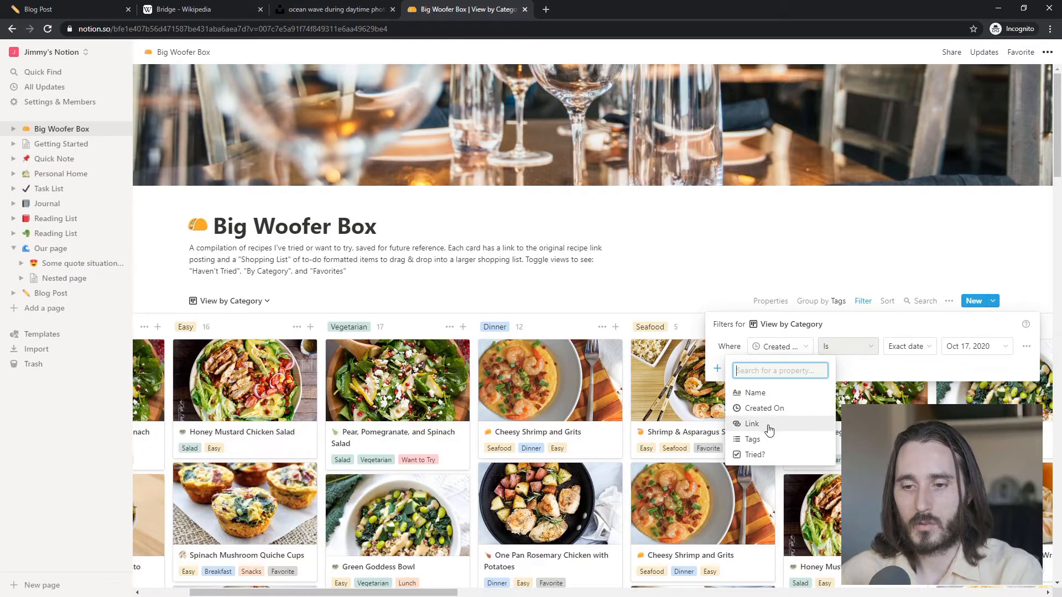
click(766, 454)
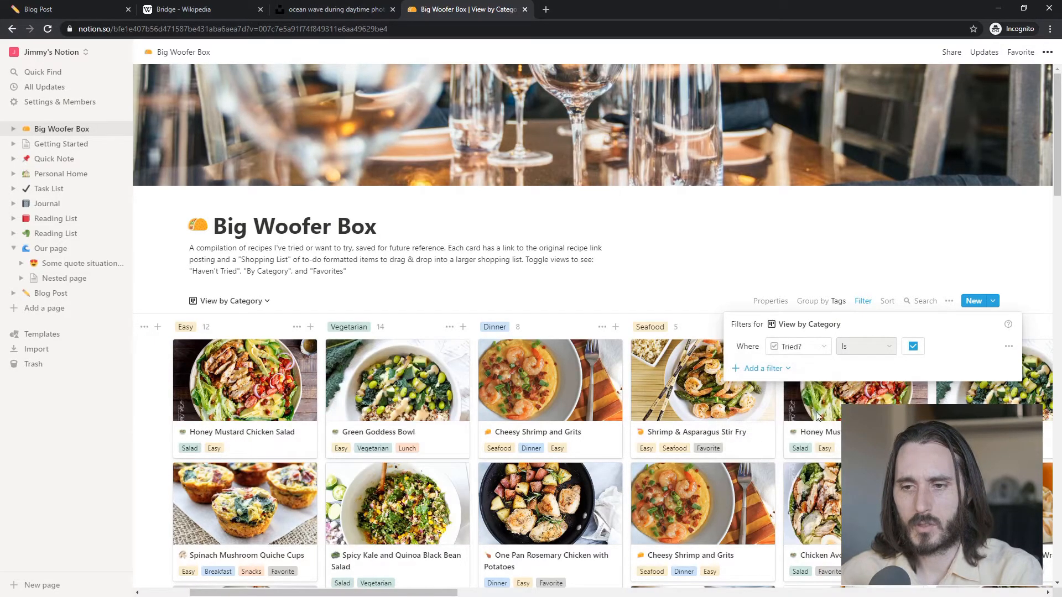
Step: Try toggling the Tried? filter's checkbox value, restore it to checked, and view the available conditions, keeping Is
click(913, 348)
click(917, 352)
click(917, 351)
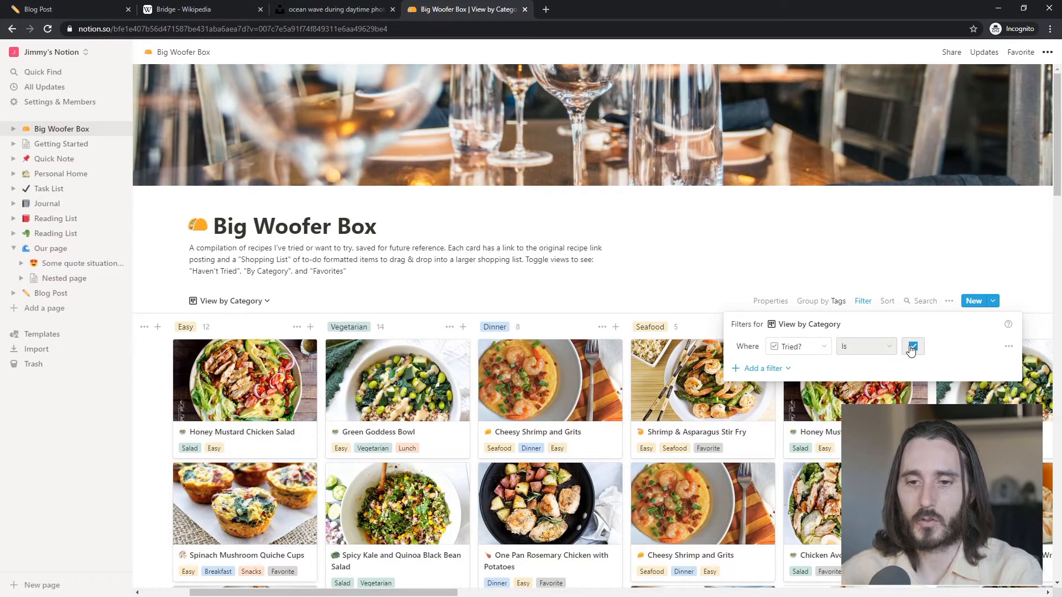
click(889, 348)
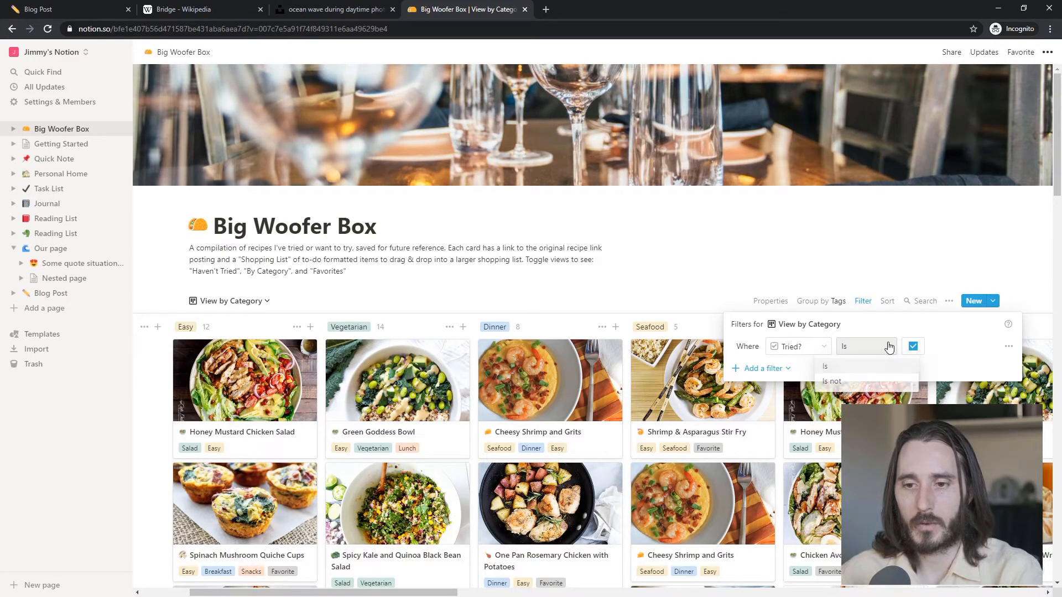
click(889, 349)
Step: Remove the Tried? filter from View by Category, and check the board's sort and search options
click(1009, 347)
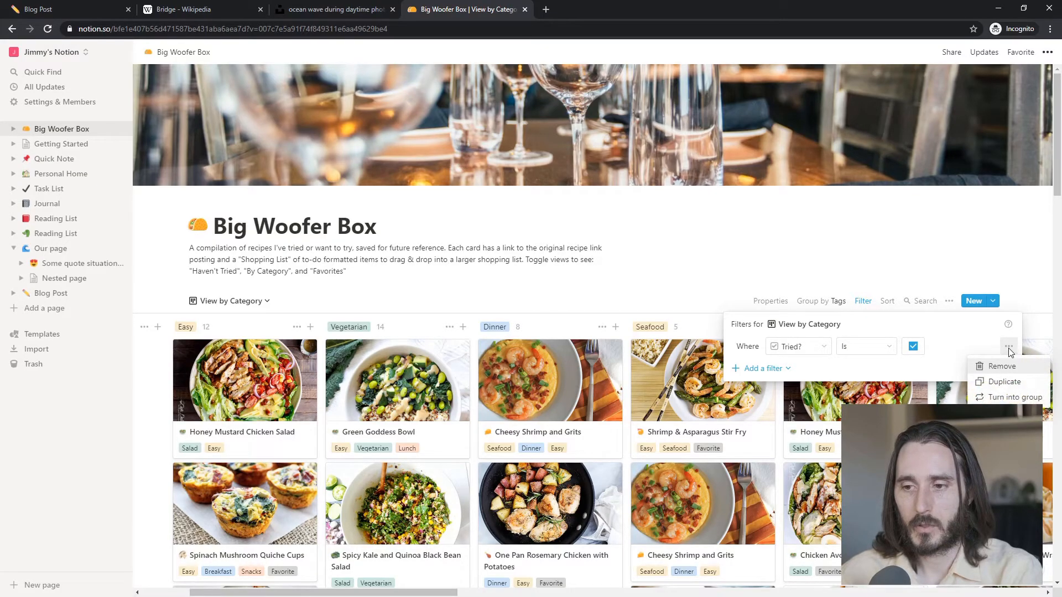
click(1002, 367)
click(891, 303)
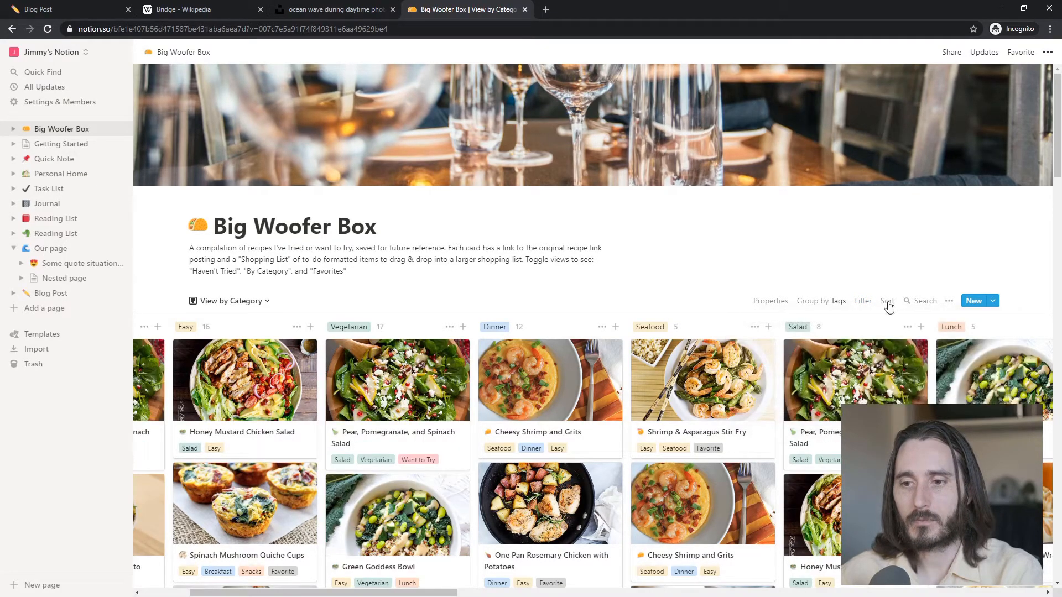
click(897, 303)
click(886, 282)
click(919, 302)
click(897, 271)
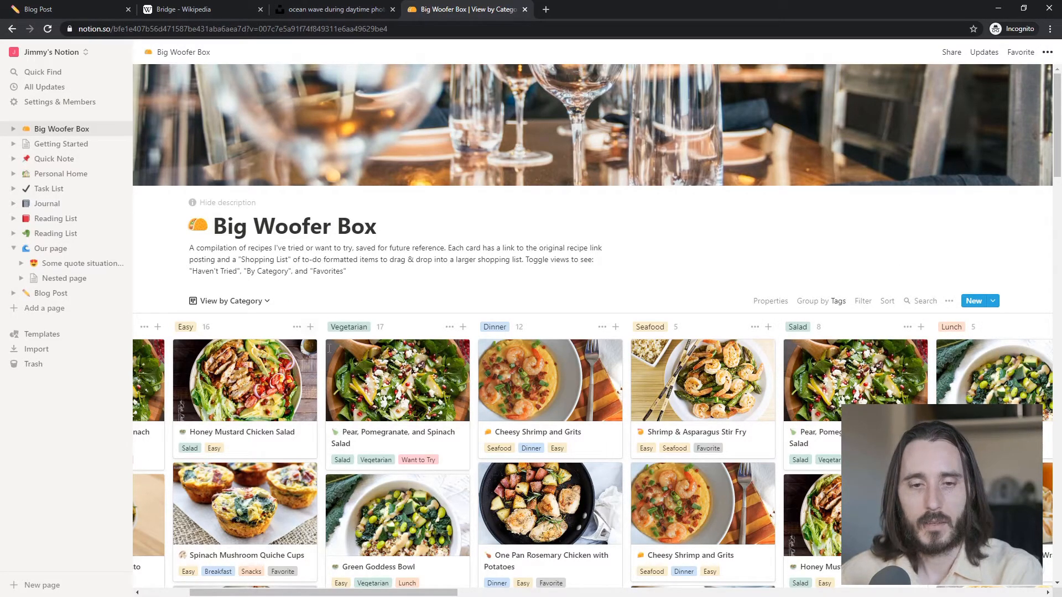
Step: Add a card named "my new meal" to the Cast Iron Skillet column, and view its page
drag(429, 593, 984, 594)
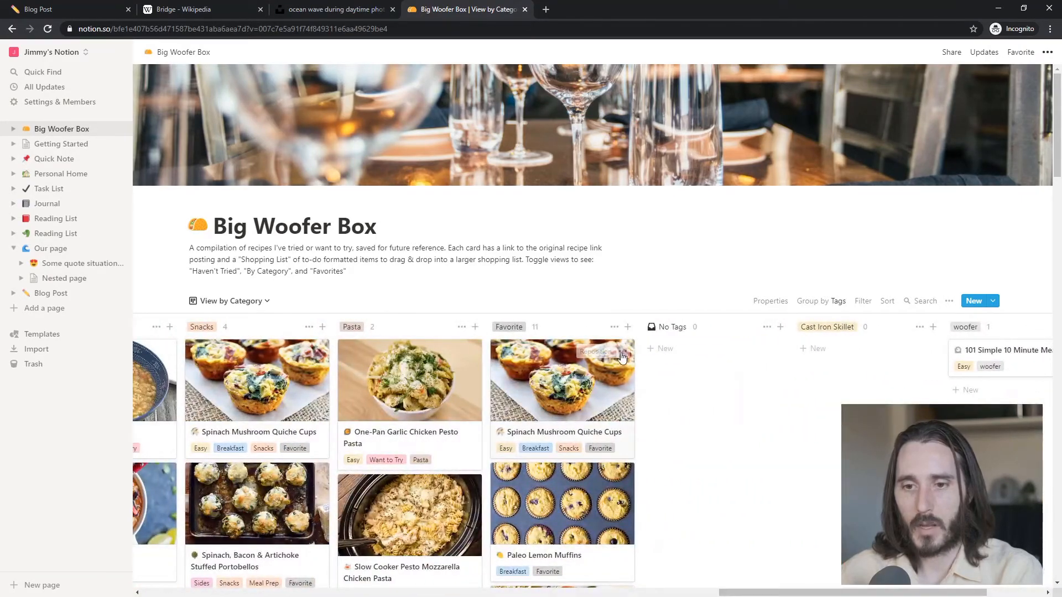
click(842, 349)
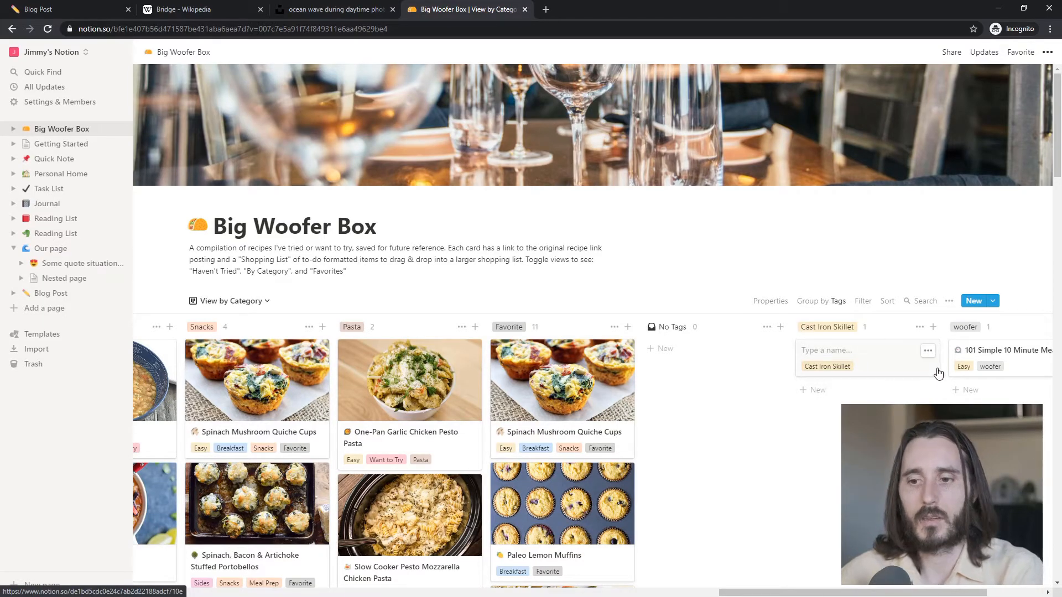
text(my new meal)
key(Escape)
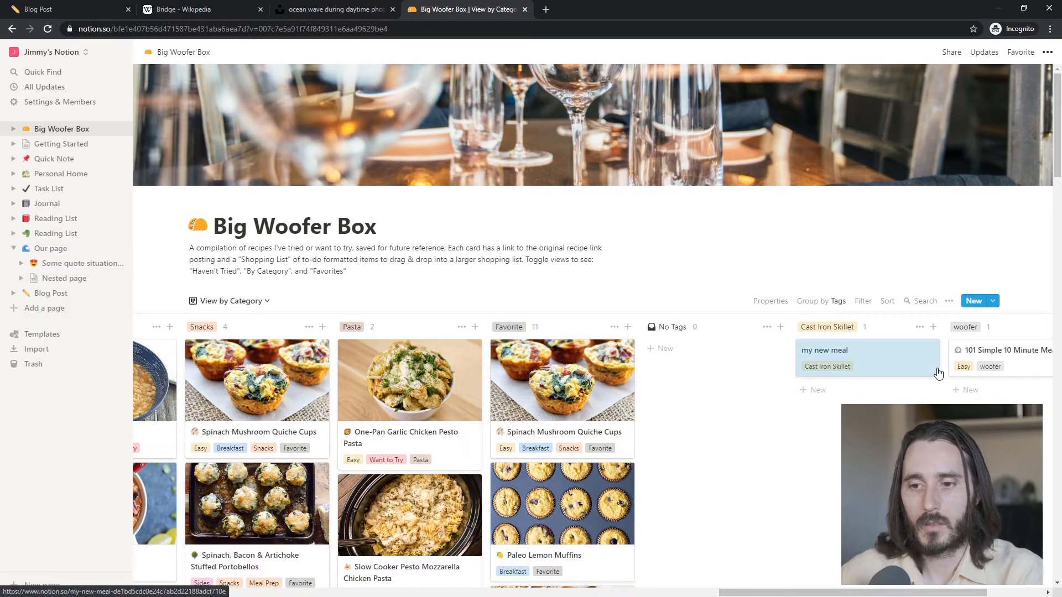
click(927, 377)
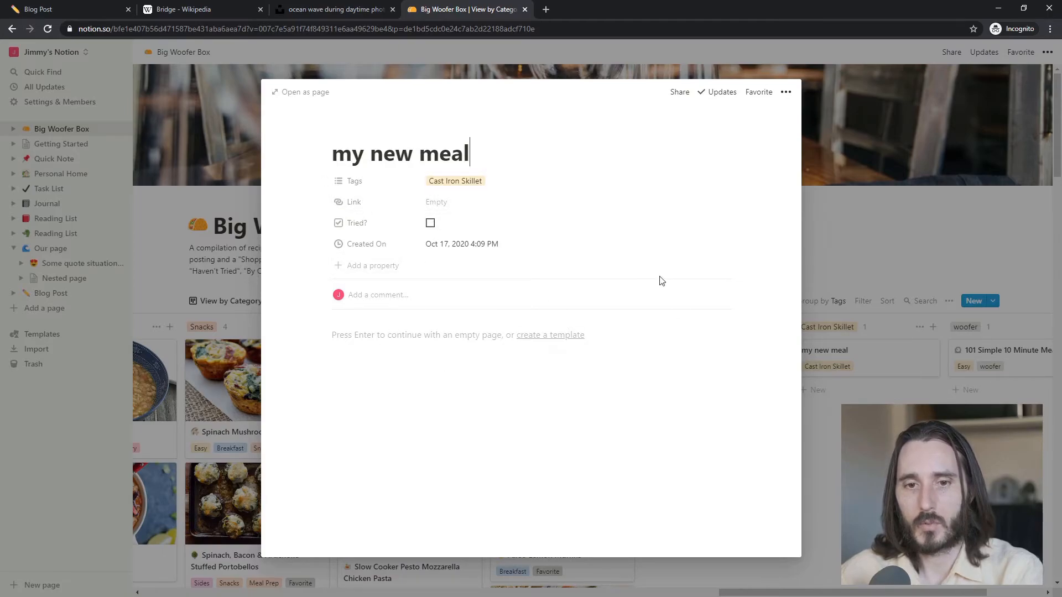
key(Escape)
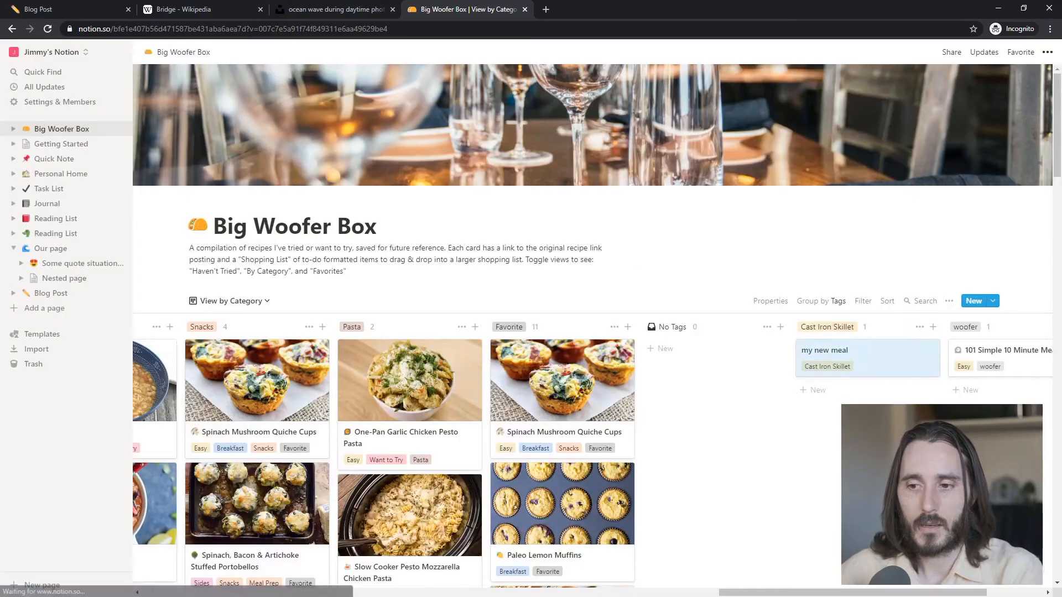
Step: View the recipes in the Haven't Tried view and return to View by Category
scroll(646, 352, down, 1)
scroll(647, 352, up, 1)
drag(968, 594, 399, 594)
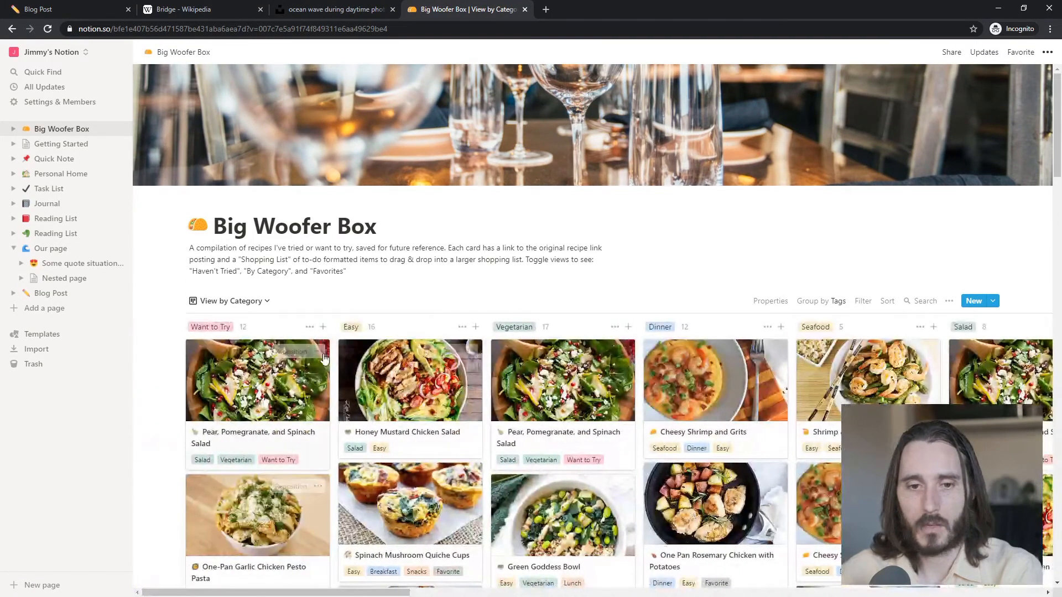
click(239, 301)
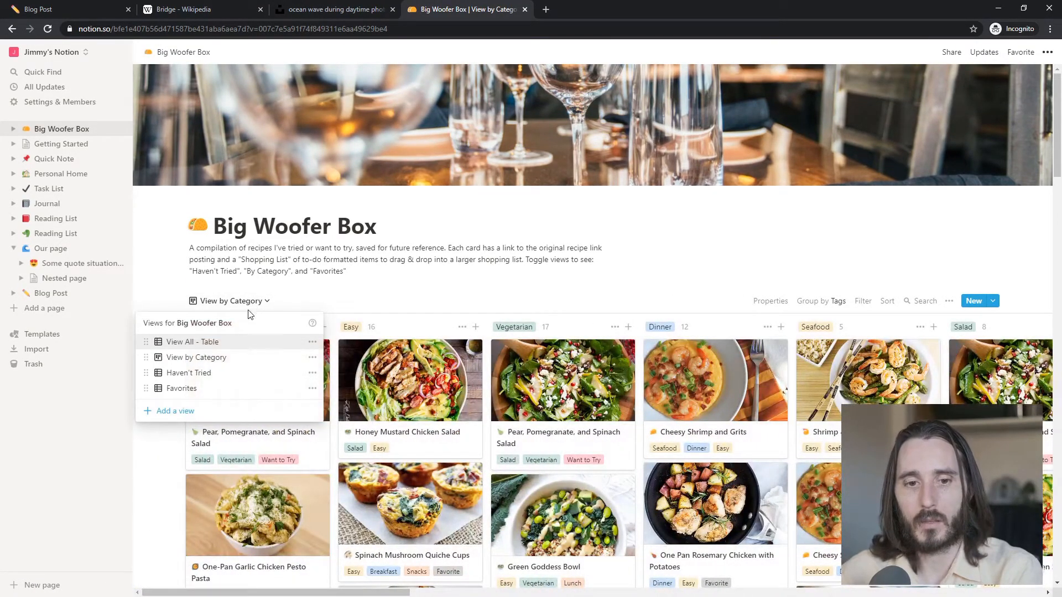
click(221, 370)
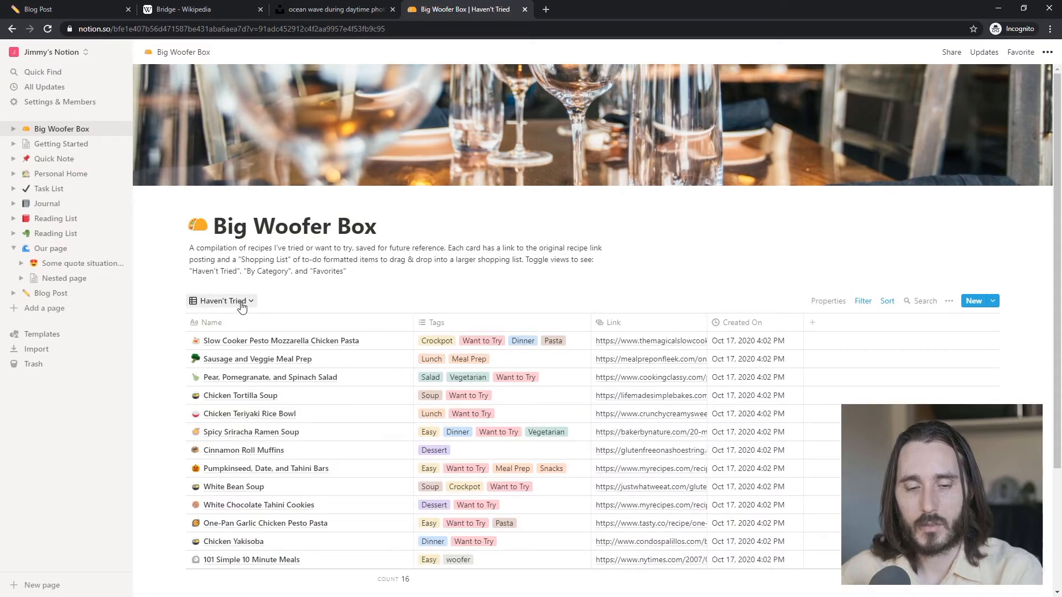
click(242, 304)
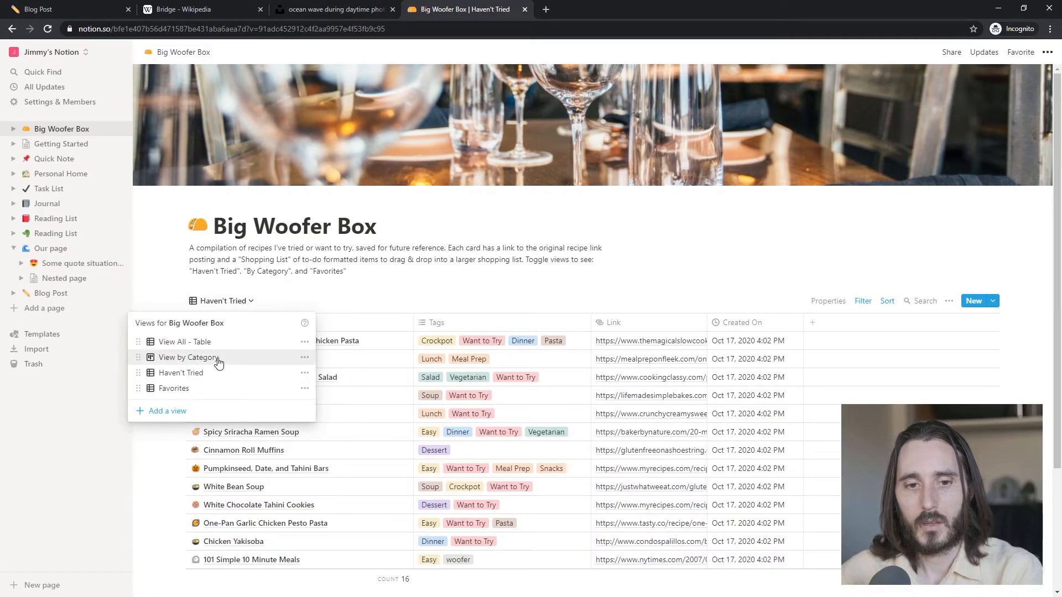
click(220, 360)
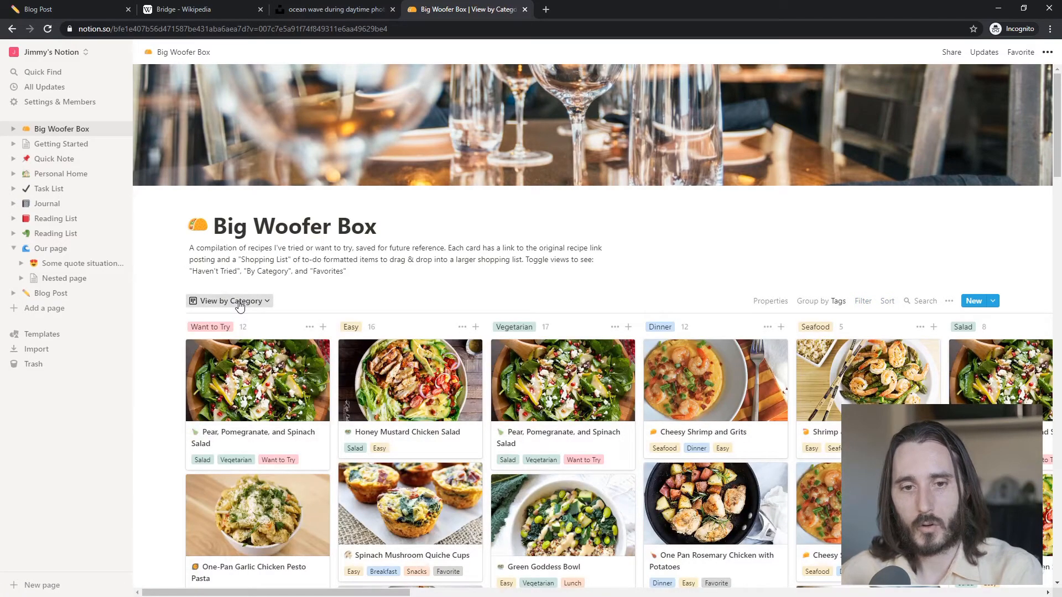
Step: Look over the layout types offered for a new view, and switch to the Haven't Tried view
click(239, 302)
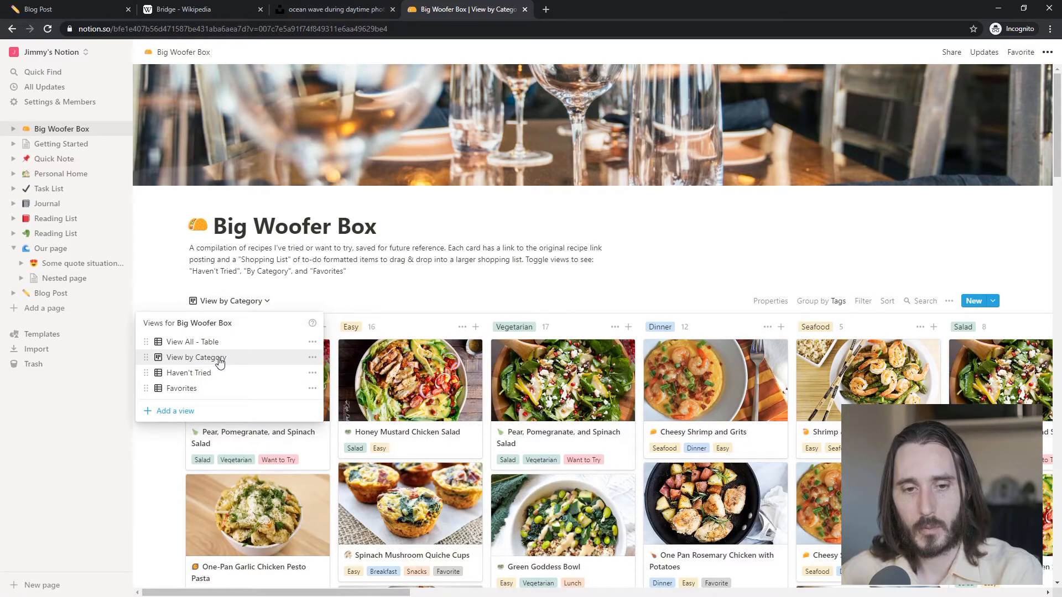
click(205, 412)
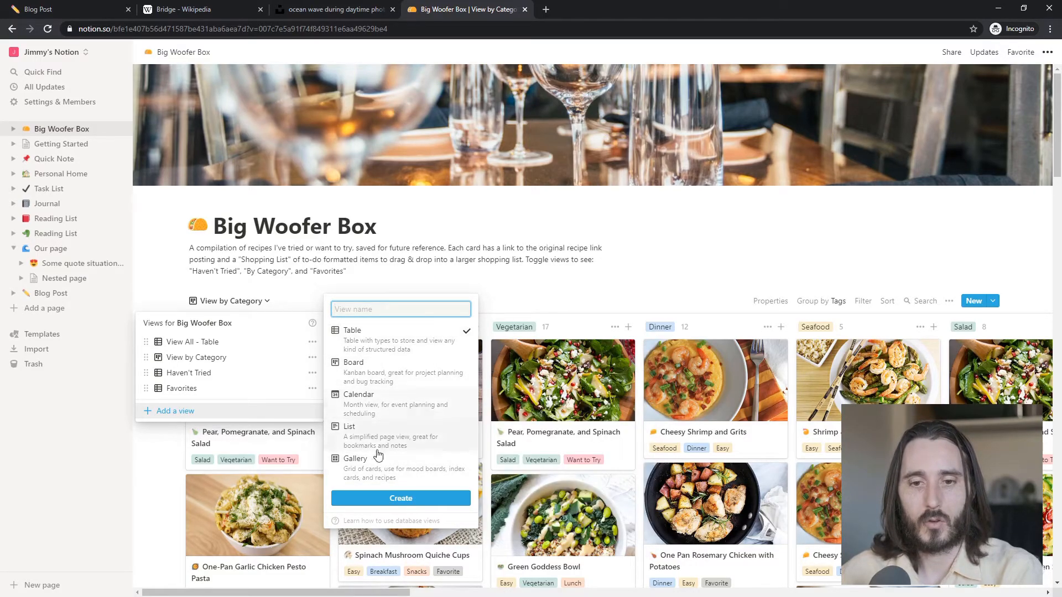
click(215, 374)
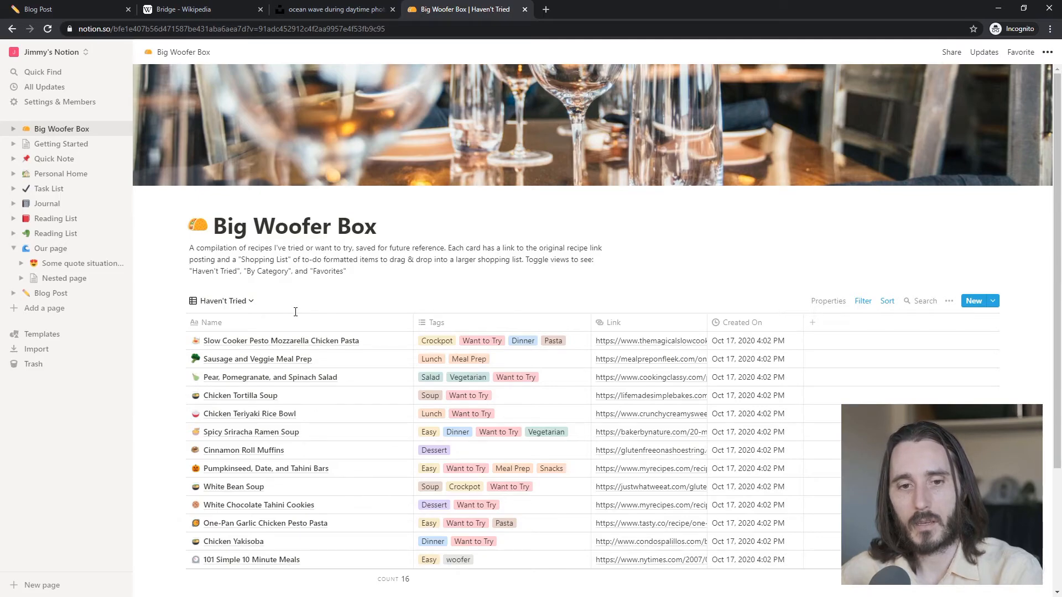
click(238, 301)
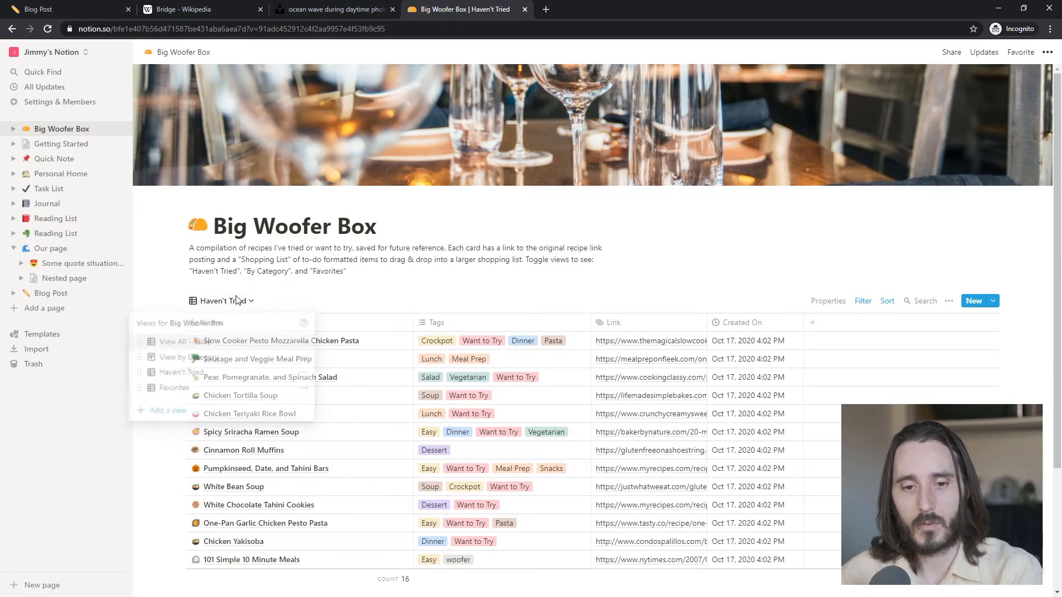
click(238, 301)
Step: Look over the calculation options under the table's Tags and Link columns
scroll(399, 531, down, 3)
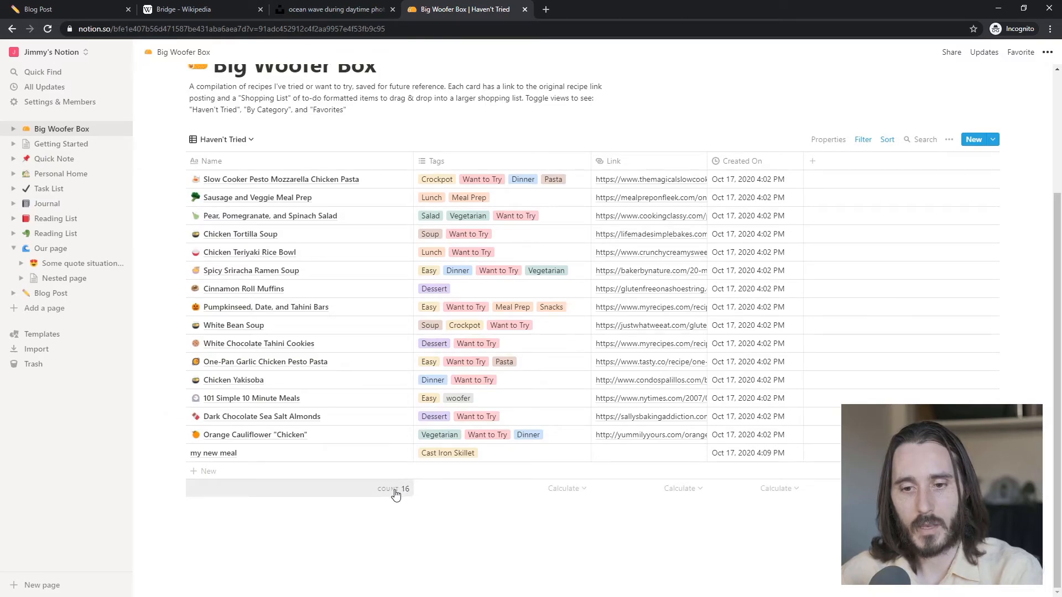
click(588, 489)
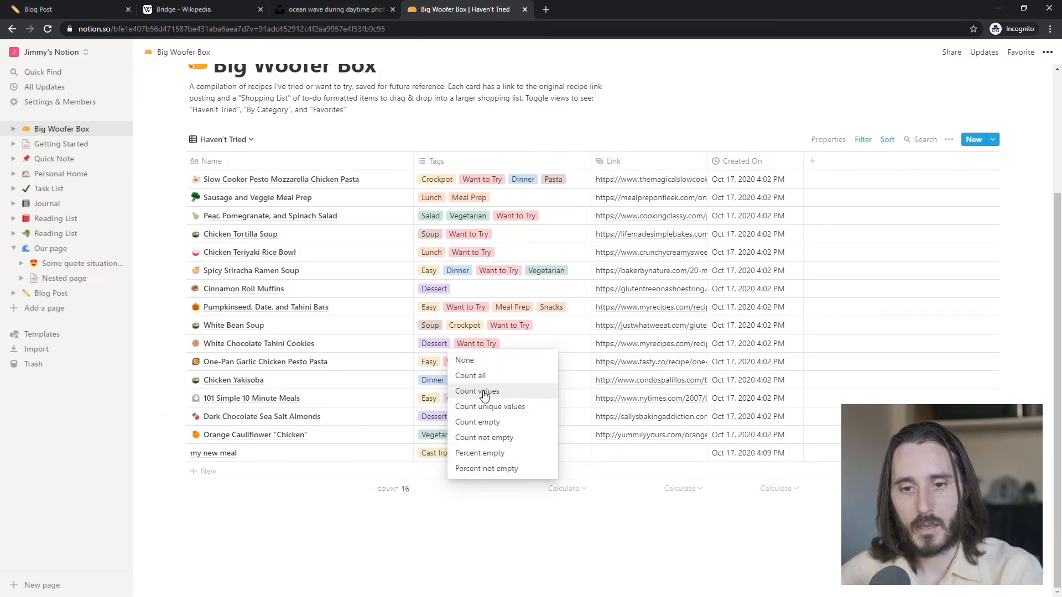
click(695, 492)
click(695, 491)
Step: Try Count all as the Created On column's calculation, and set it to Earliest date
click(777, 489)
click(779, 490)
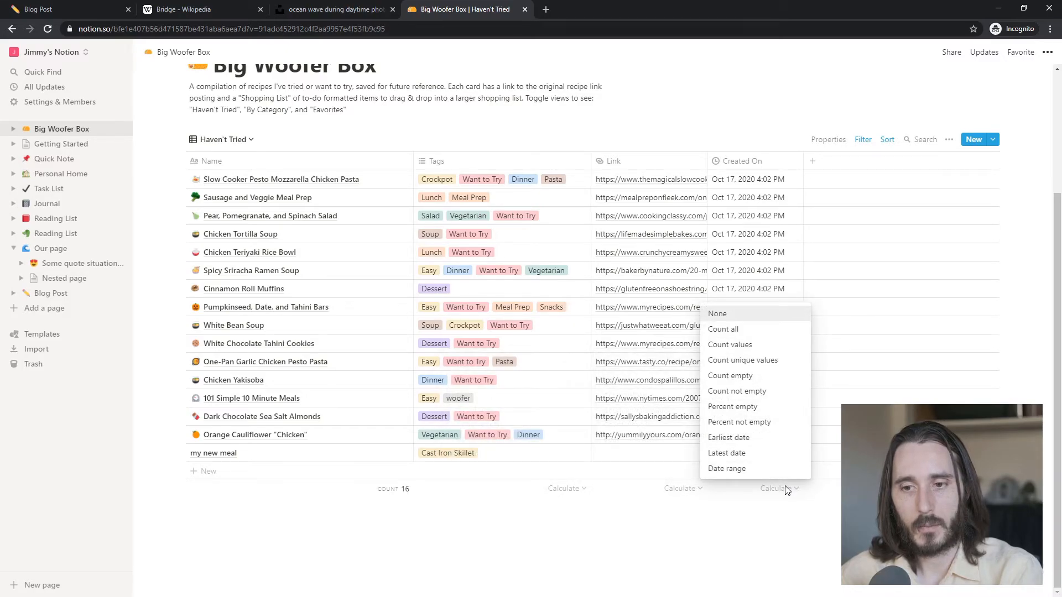
click(742, 330)
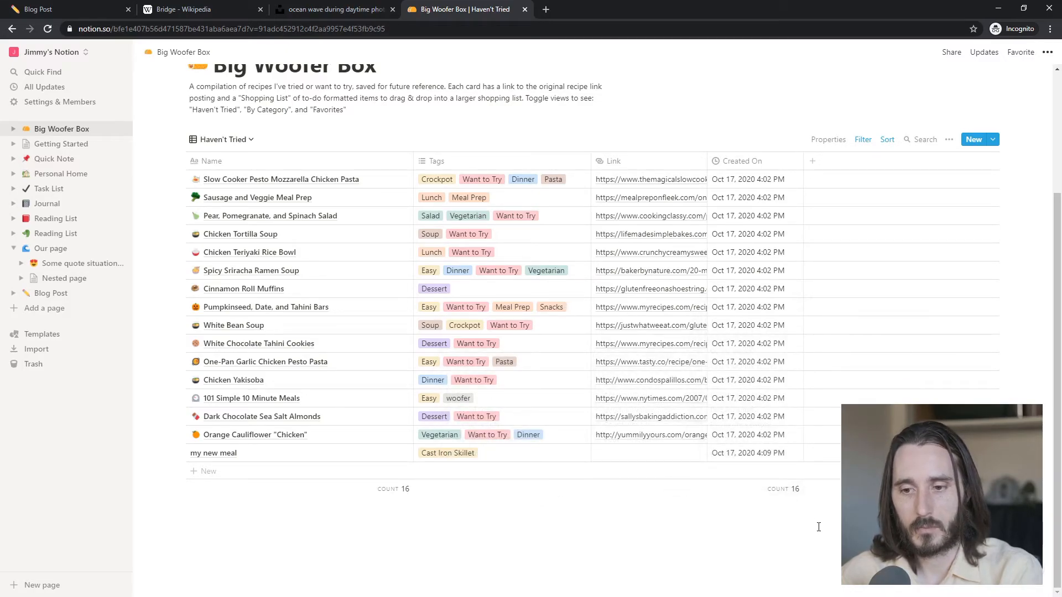
click(782, 486)
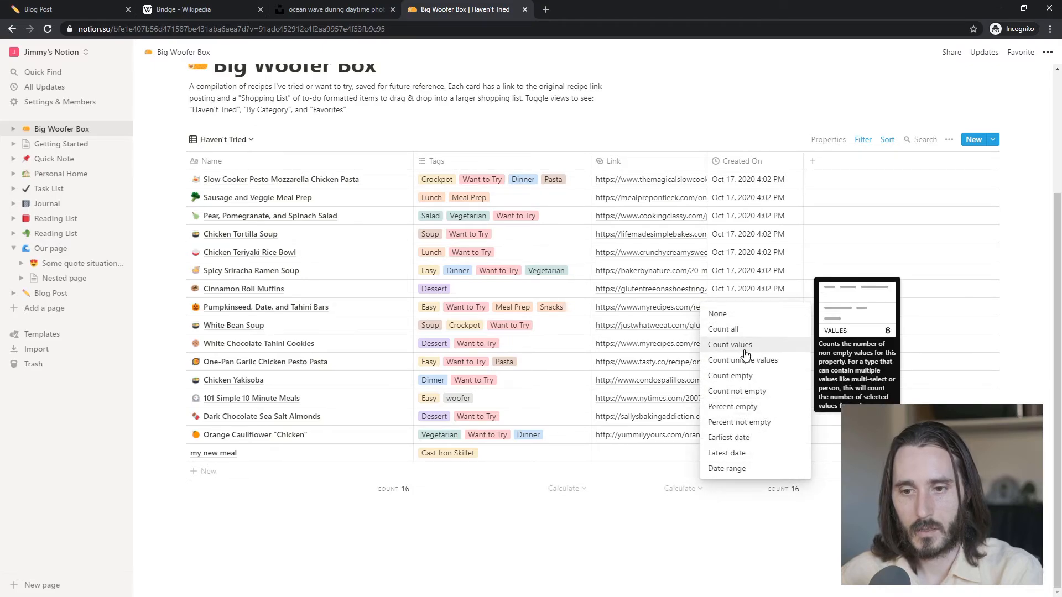
click(741, 438)
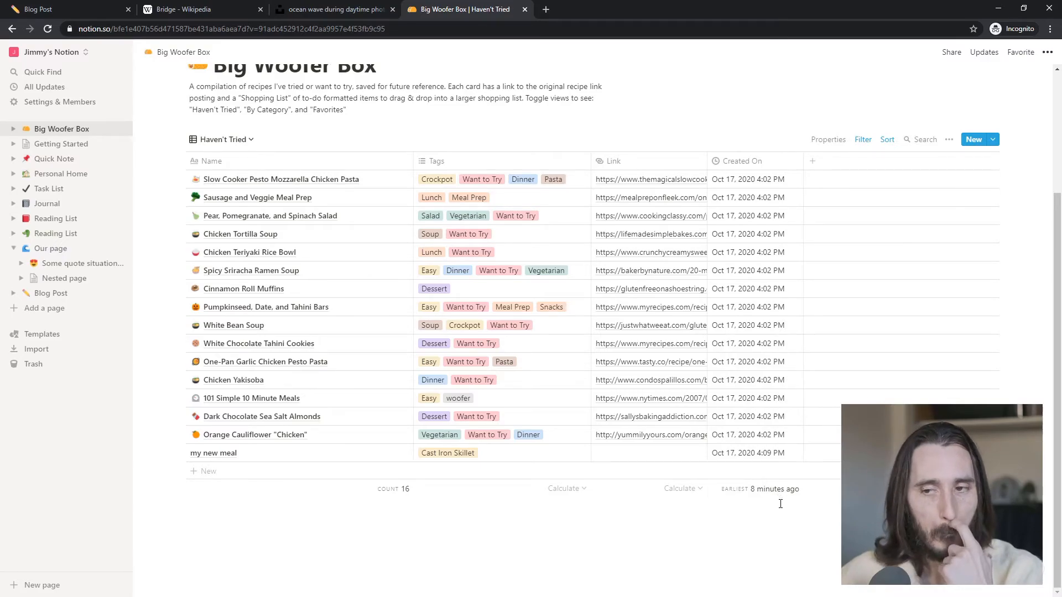
Step: View the Favorites and View All - Table views, and return to View by Category
scroll(343, 277, up, 3)
click(224, 250)
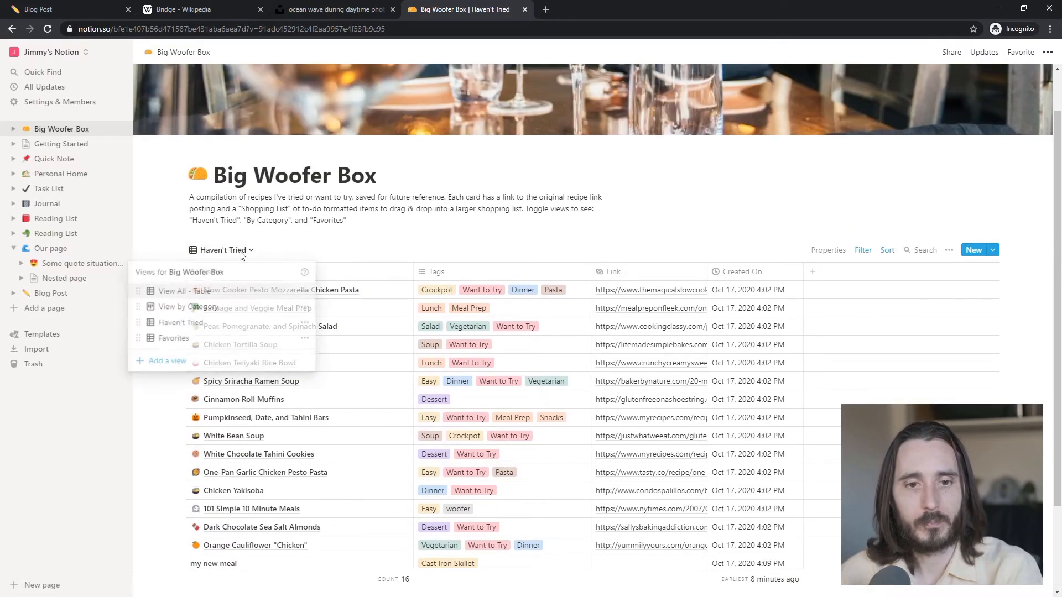
click(209, 338)
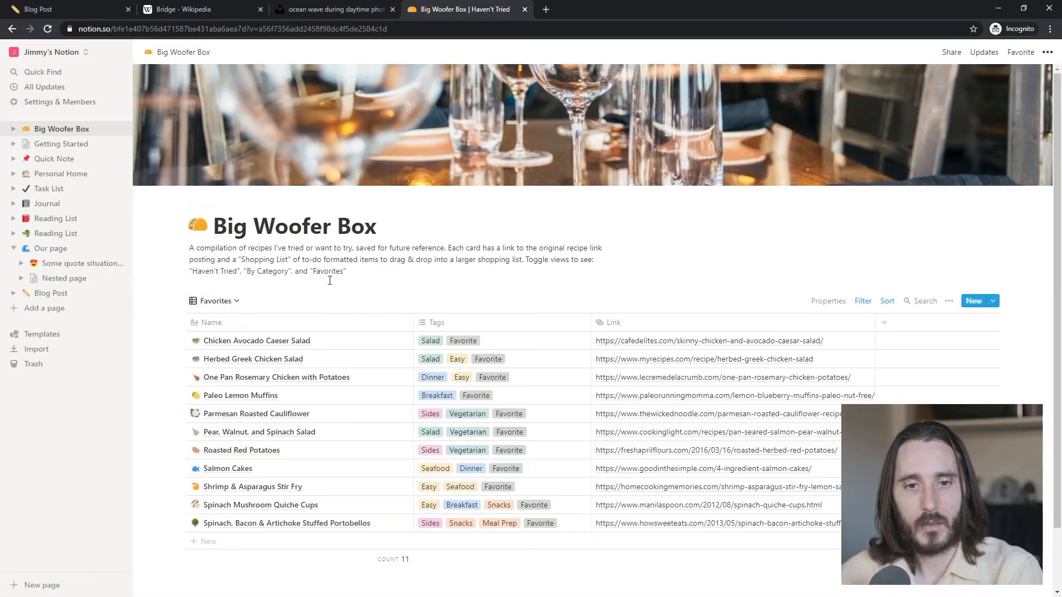
click(220, 304)
click(207, 347)
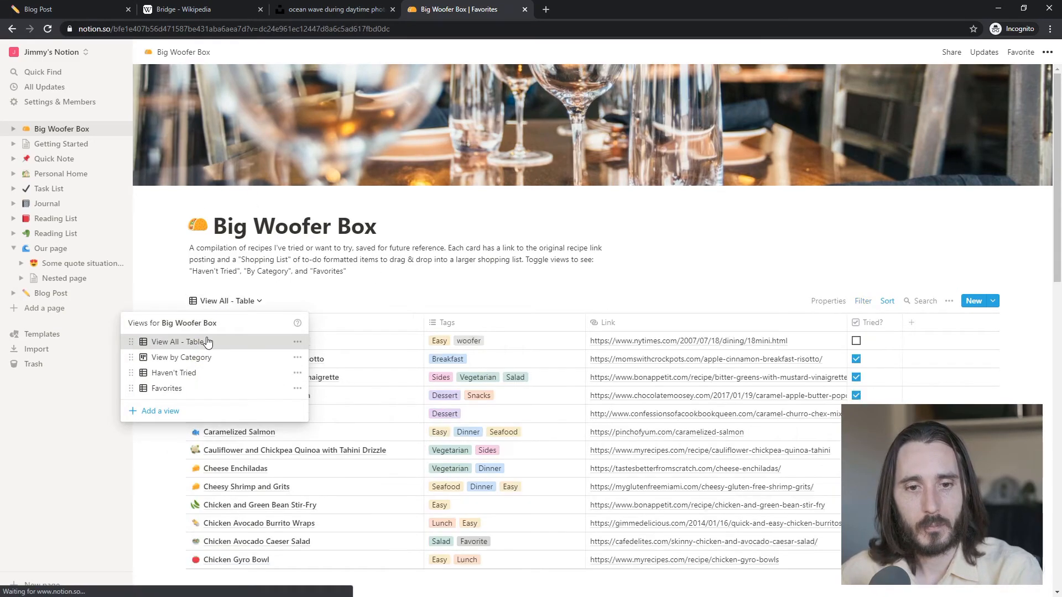
click(246, 301)
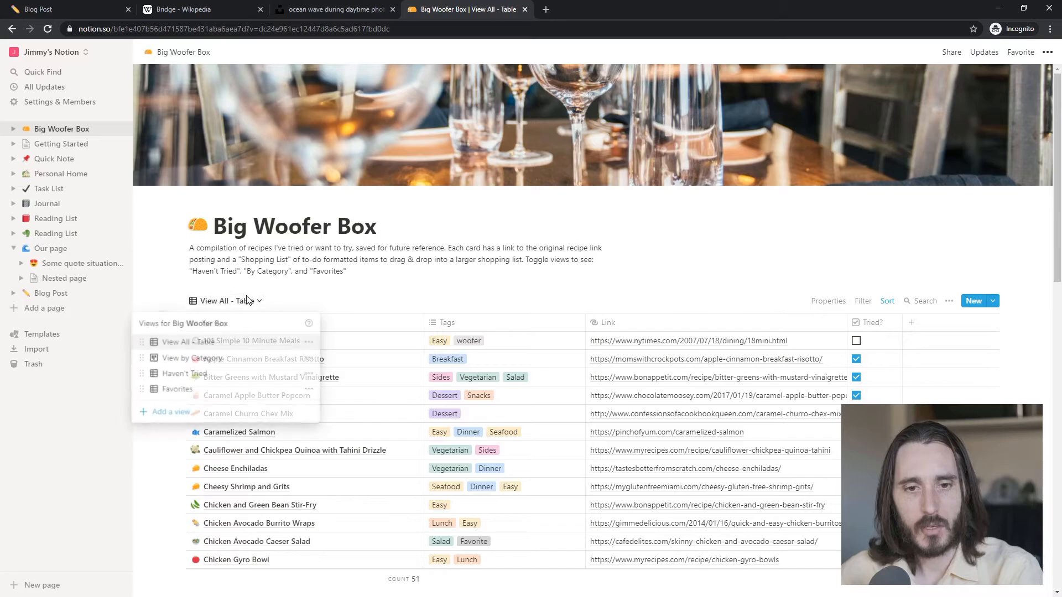
click(215, 358)
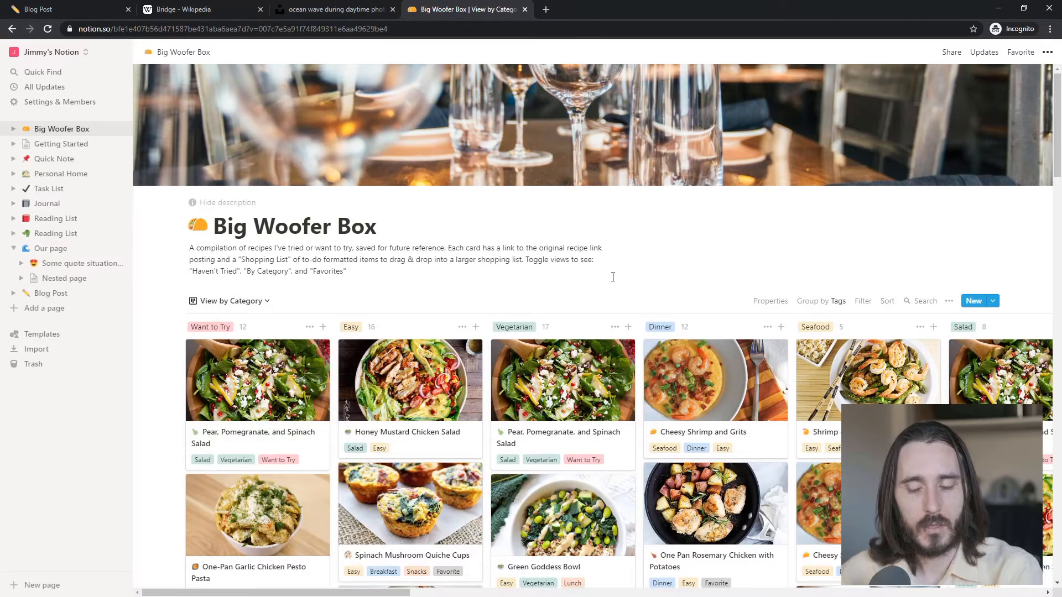
Step: Look through the recipe cards across the board's category columns
scroll(611, 277, down, 2)
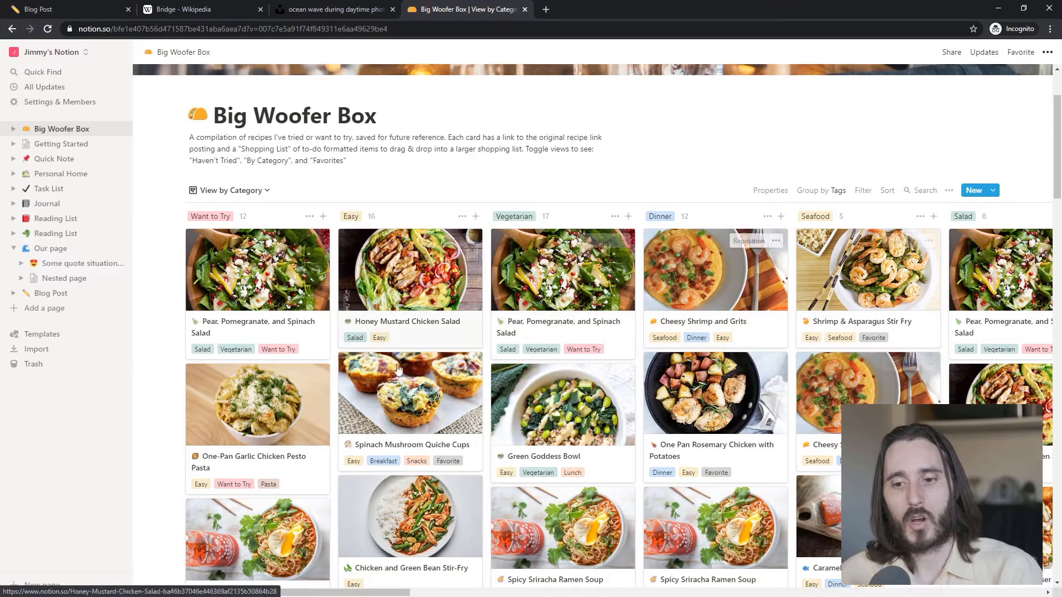
scroll(795, 449, down, 2)
scroll(795, 449, up, 1)
scroll(404, 360, up, 2)
scroll(403, 360, down, 2)
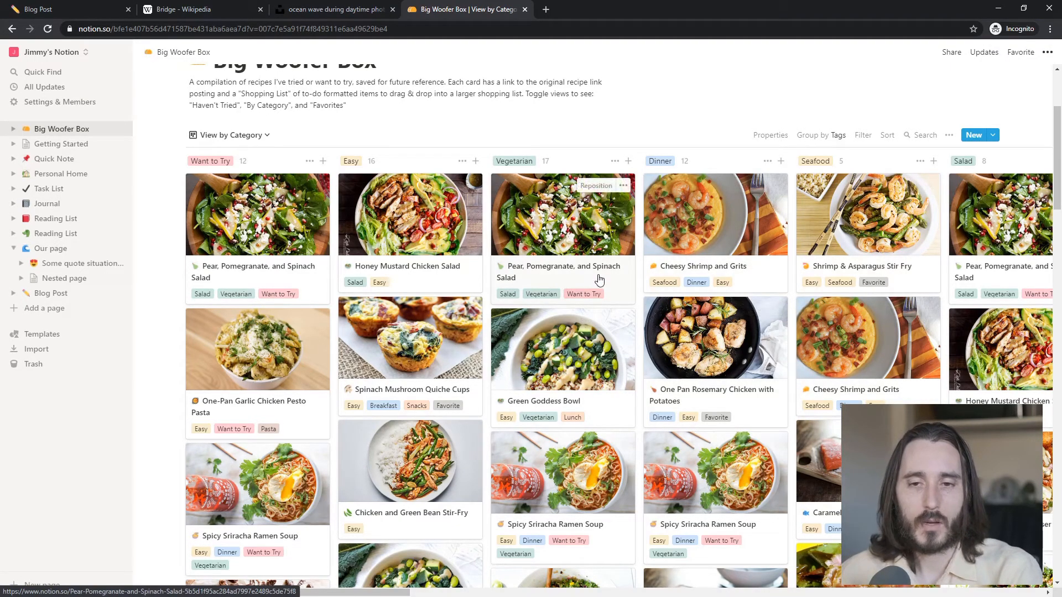
scroll(800, 345, down, 10)
scroll(801, 345, up, 15)
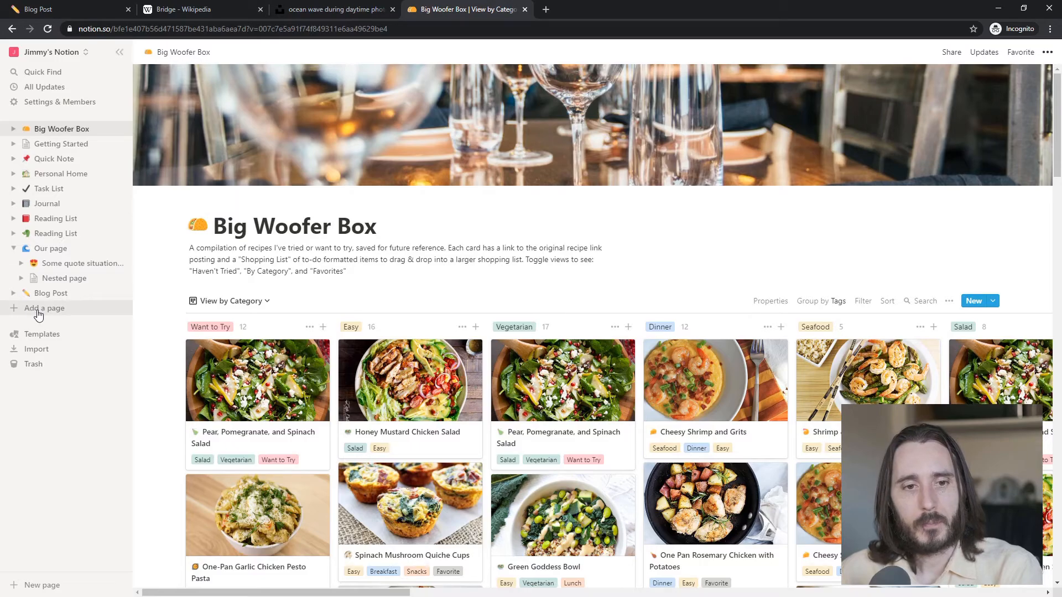
Step: Add a new empty page titled "Errors commonly encountered"
click(59, 313)
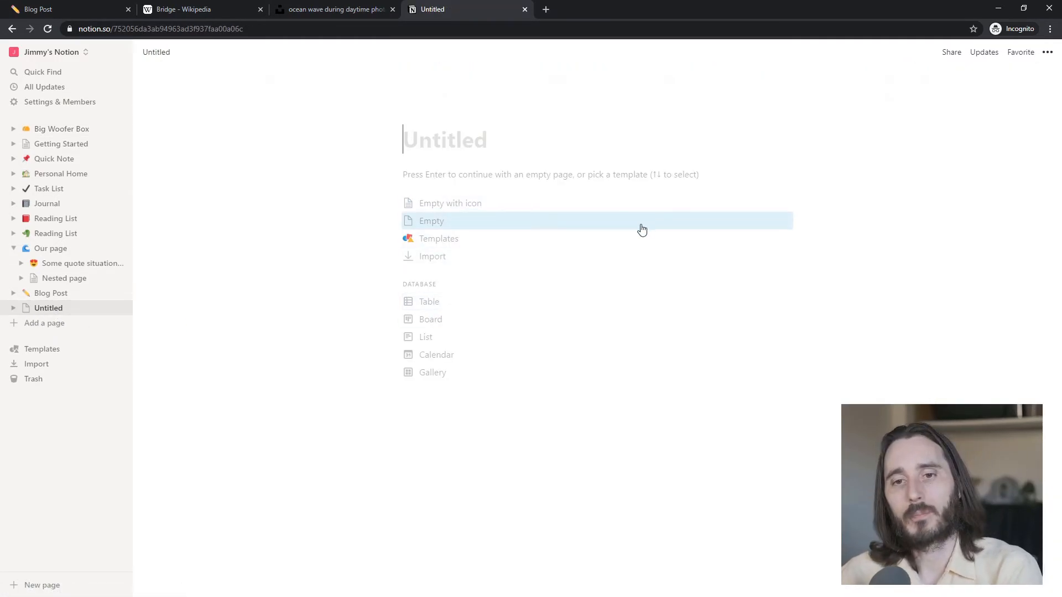
text(Errors)
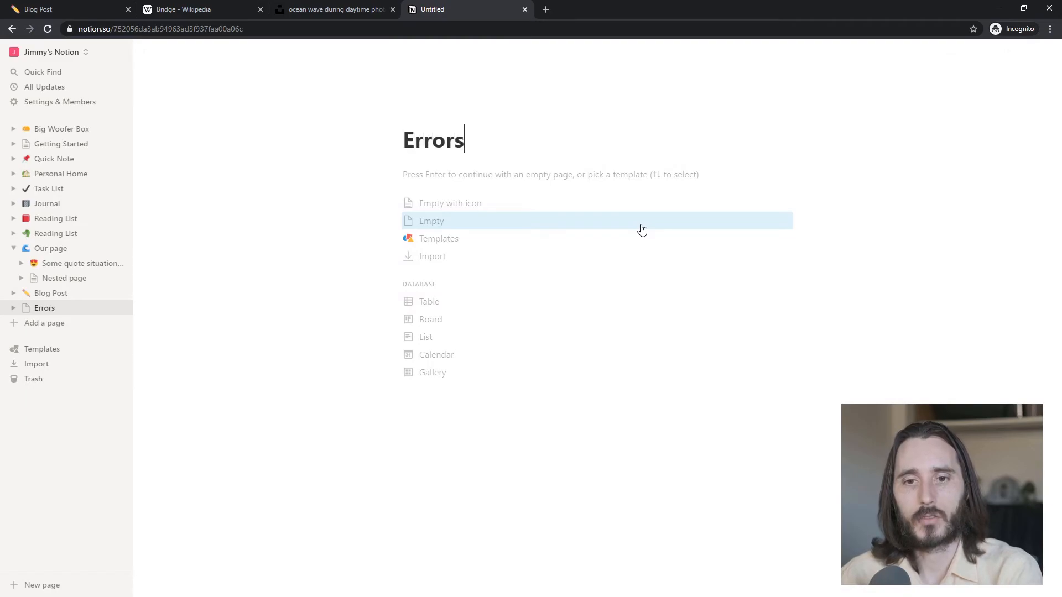
text( commonly encou)
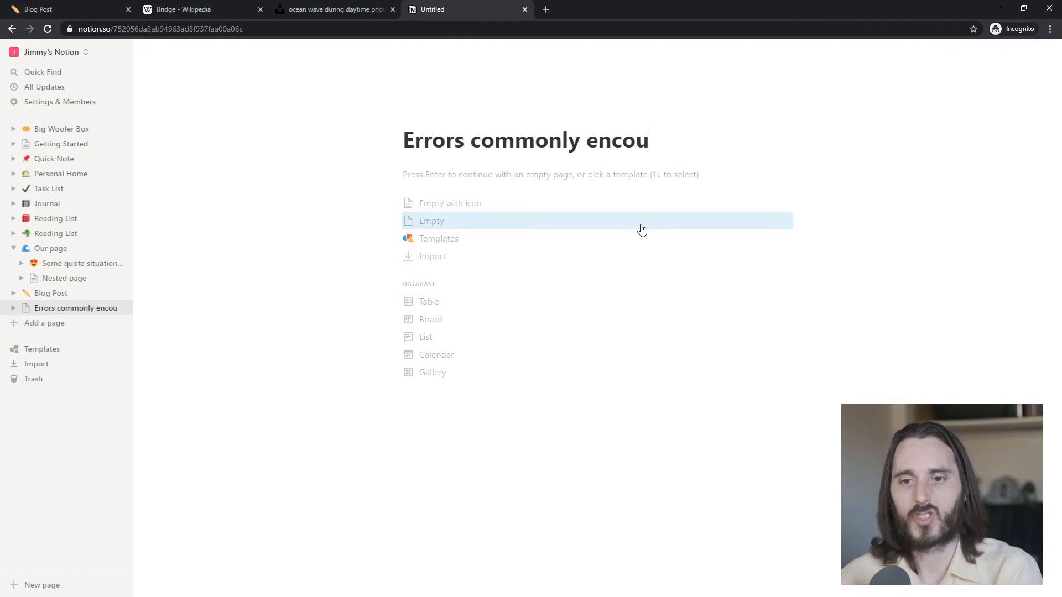
text(ntered)
key(Return)
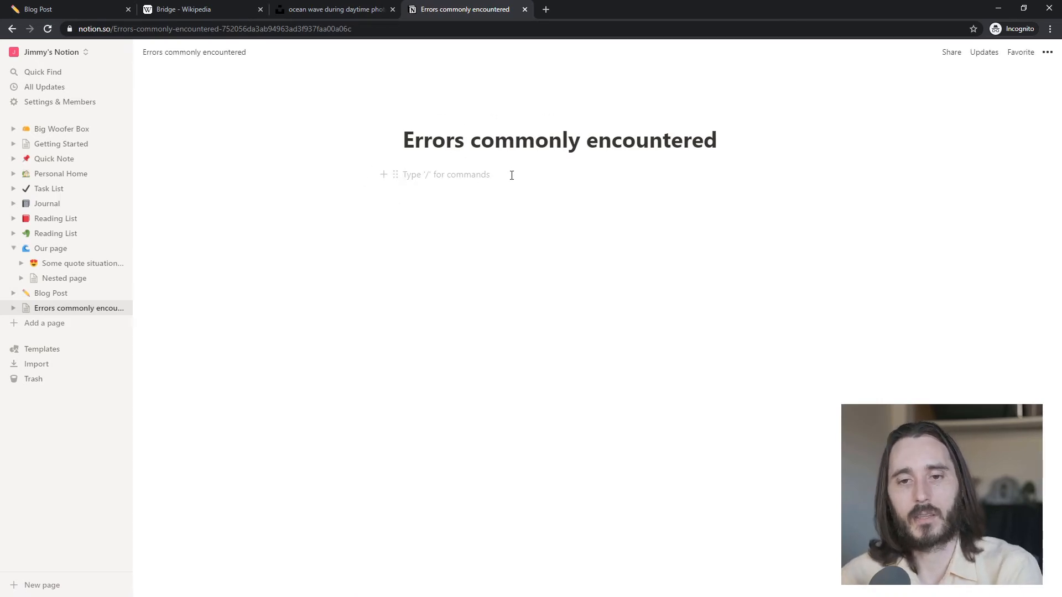
Step: Create an empty subpage titled "Node.js" inside the "Errors commonly encountered" page
text(/page)
key(Return)
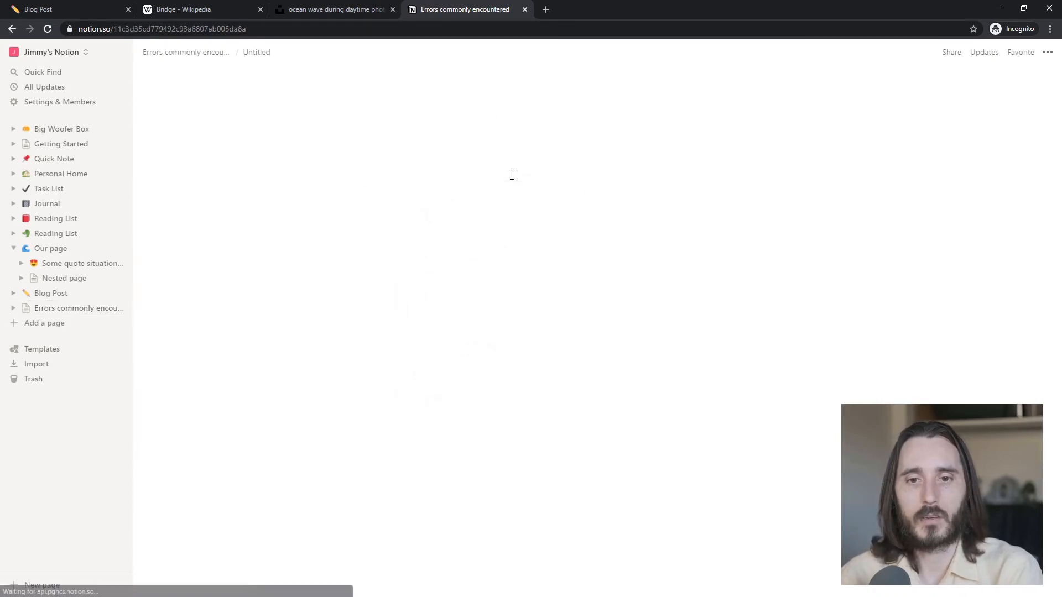
text(Ndo)
key(BackSpace)
text(ode.js)
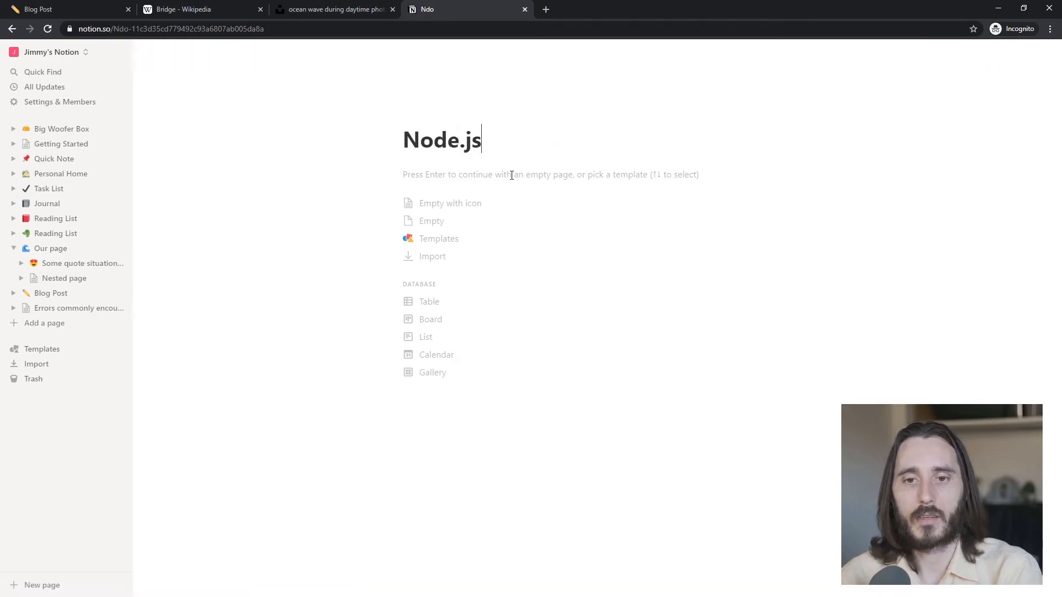
key(Return)
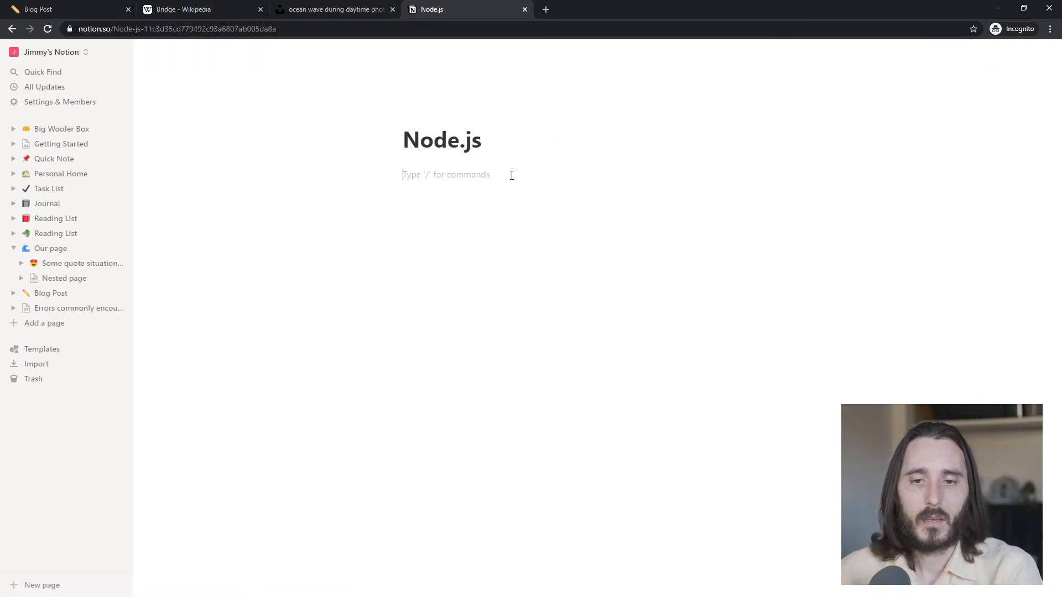
Step: Write "TypeError: the thing was undefined" as inline code on the Node.js page
text(`)
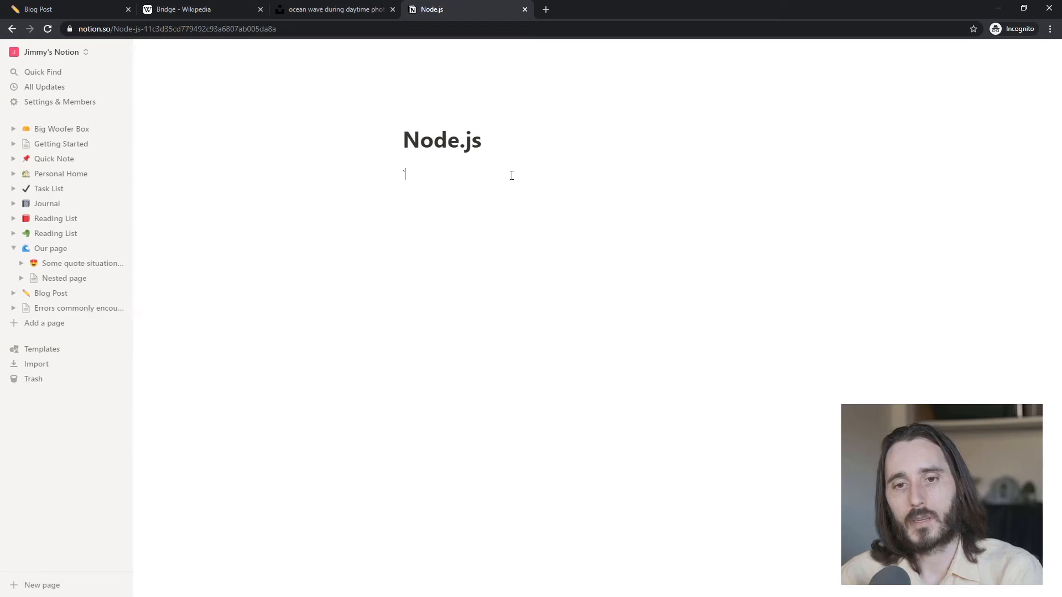
text(Typ)
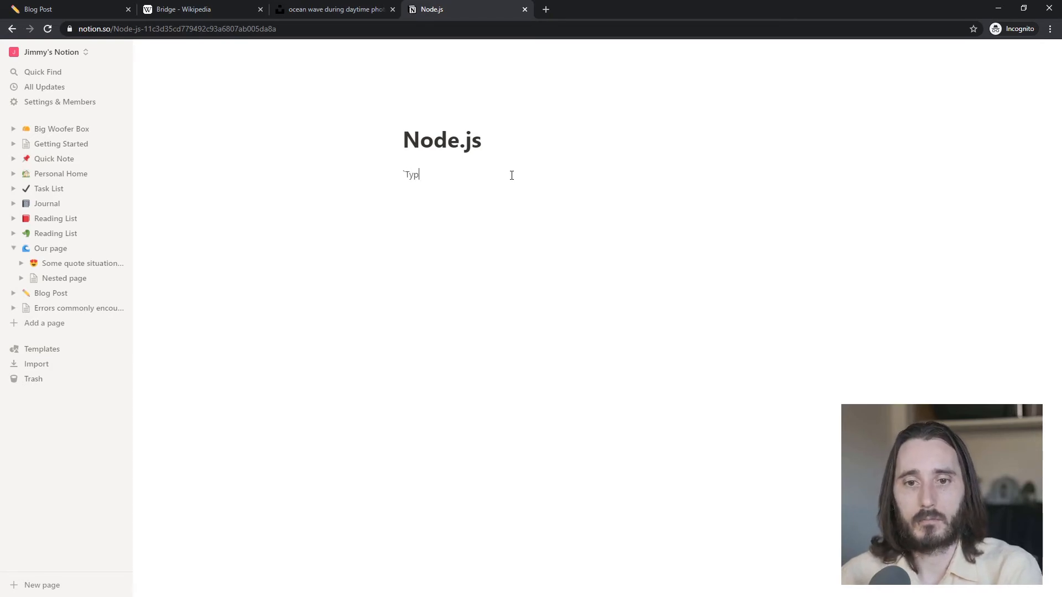
text(eError: )
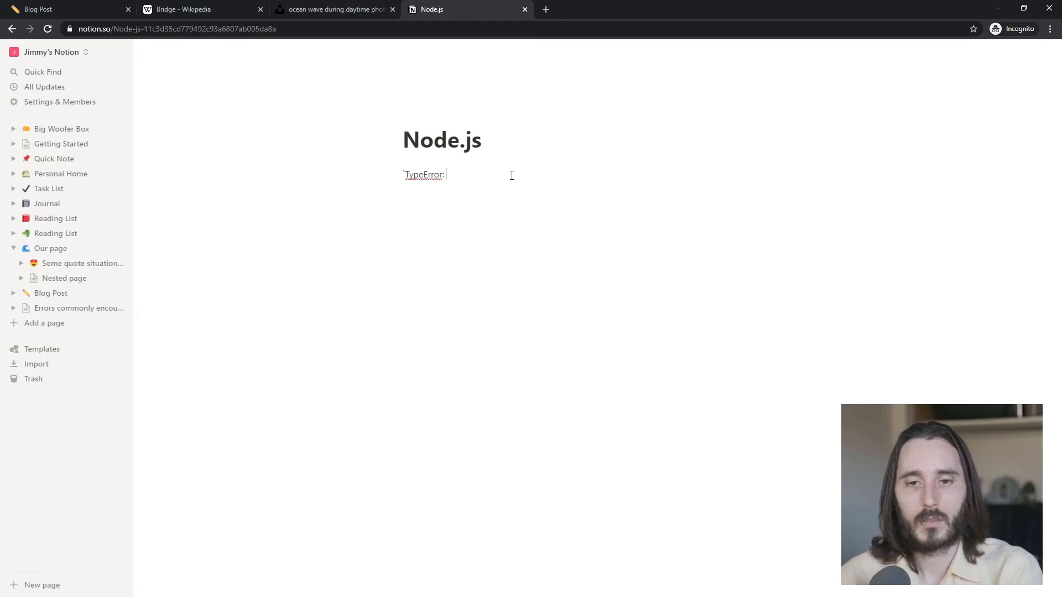
text(the thing was undefinfe)
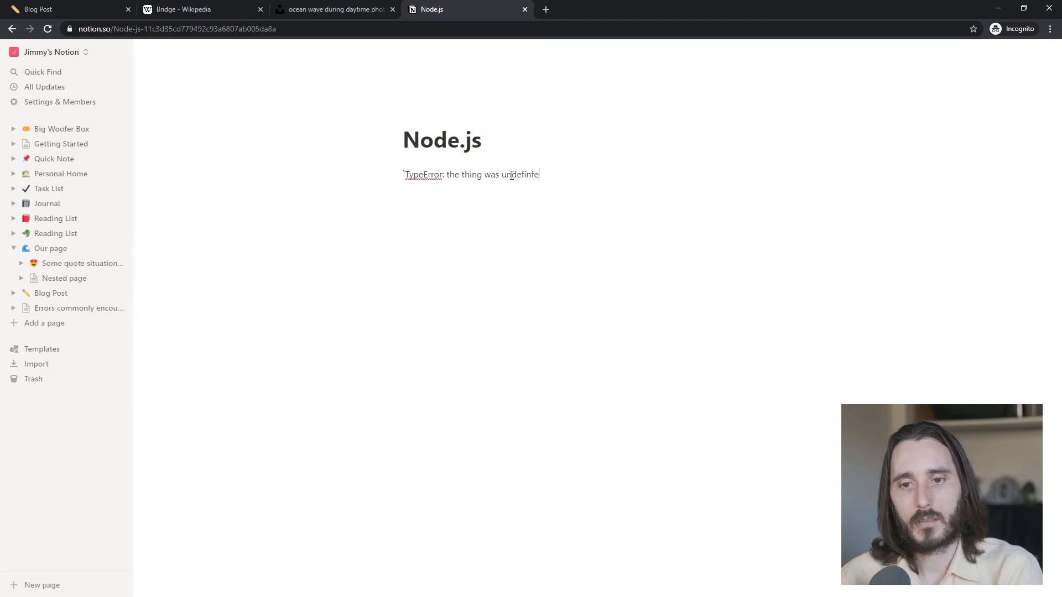
key(BackSpace)
key(BackSpace)
text(ed`)
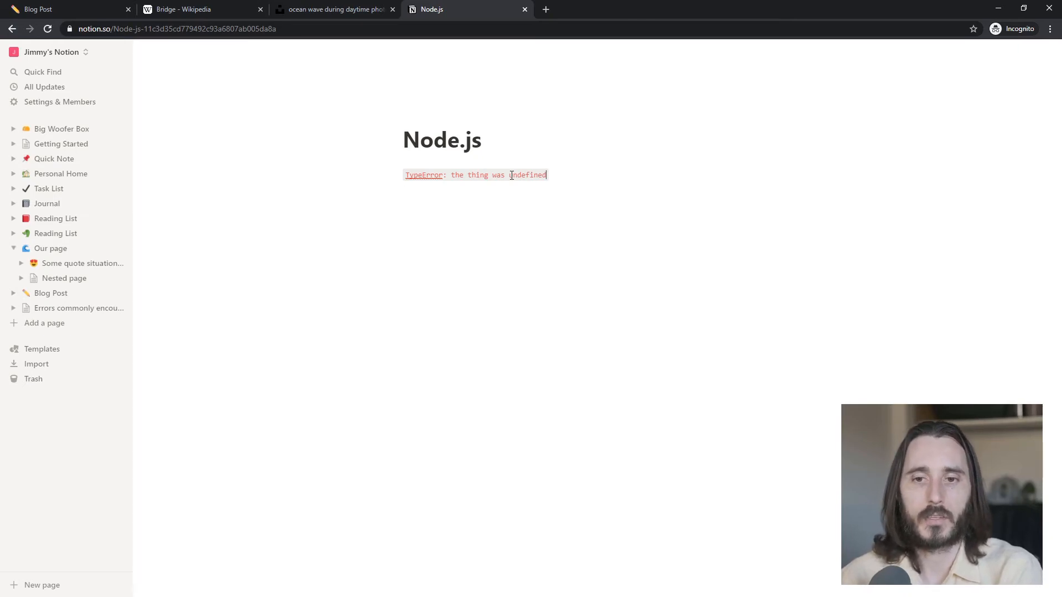
key(Return)
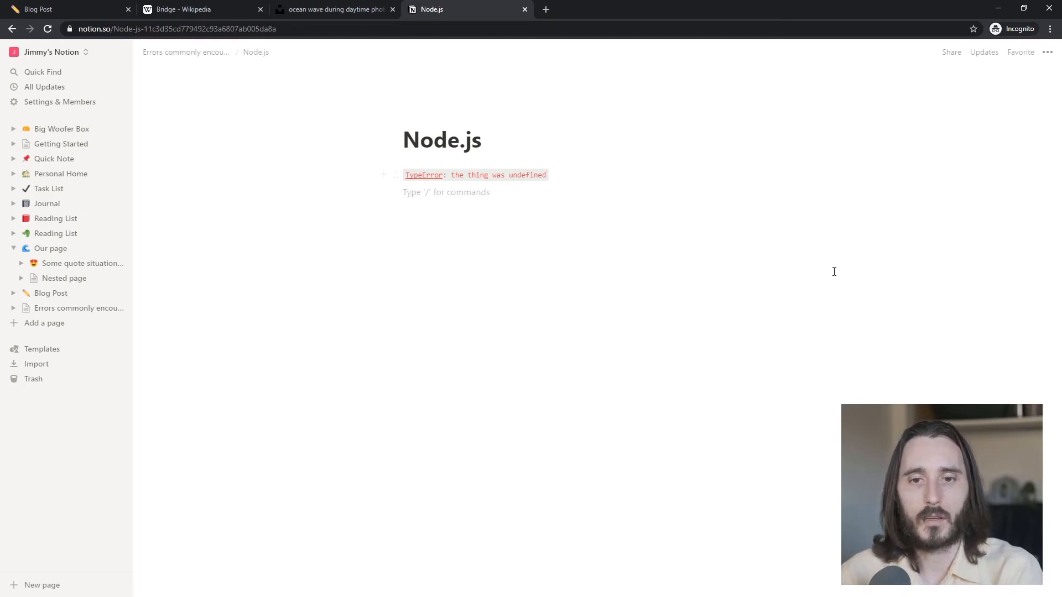
Step: Add a code block below the TypeError line, set its language to Bash, and enter "There was a catastrophic error"
text(```)
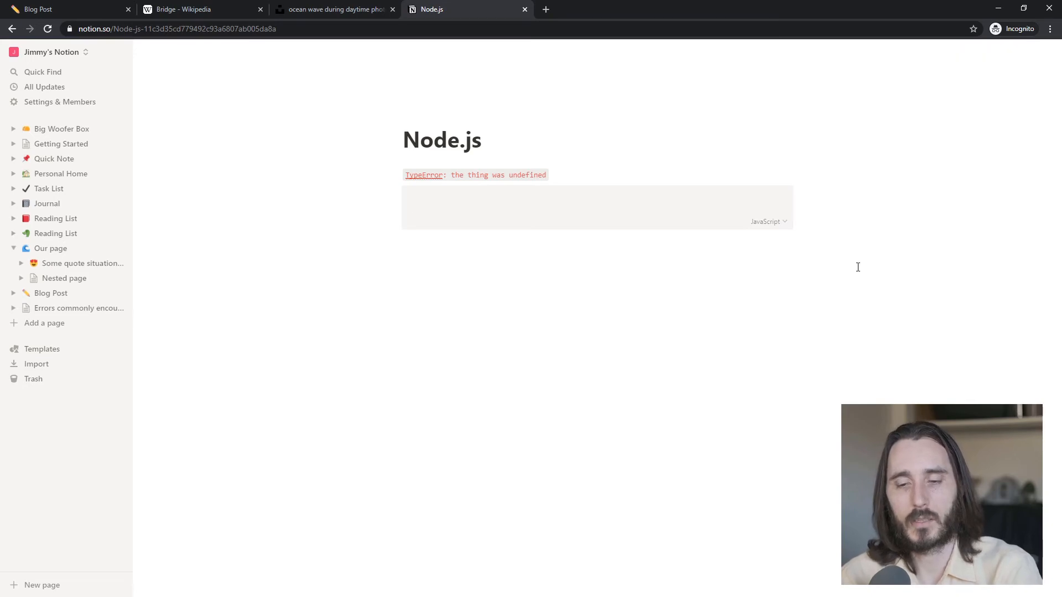
click(759, 219)
text(bas)
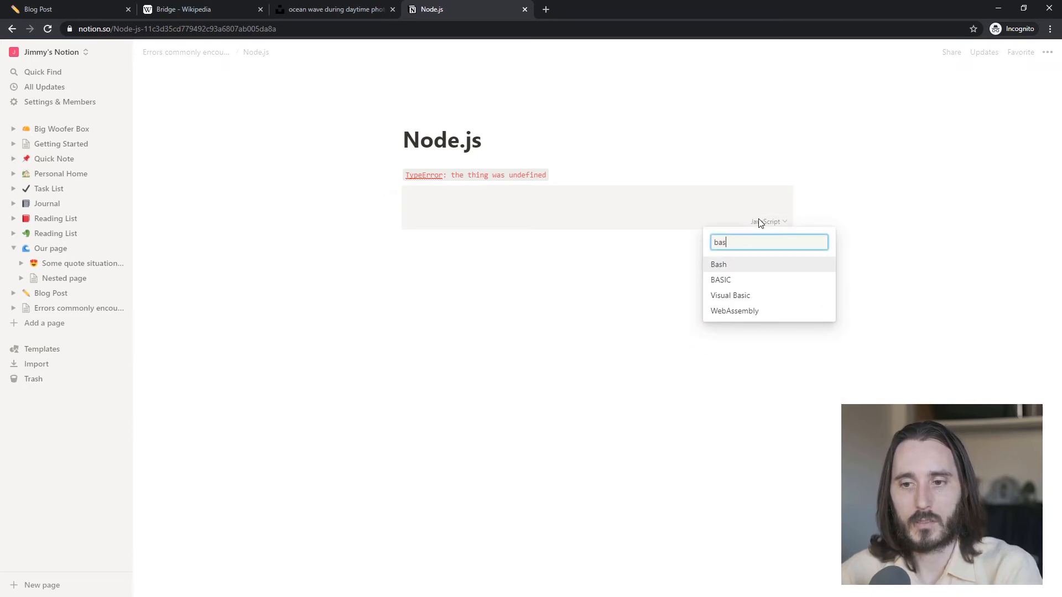
click(735, 267)
click(538, 209)
text(There w)
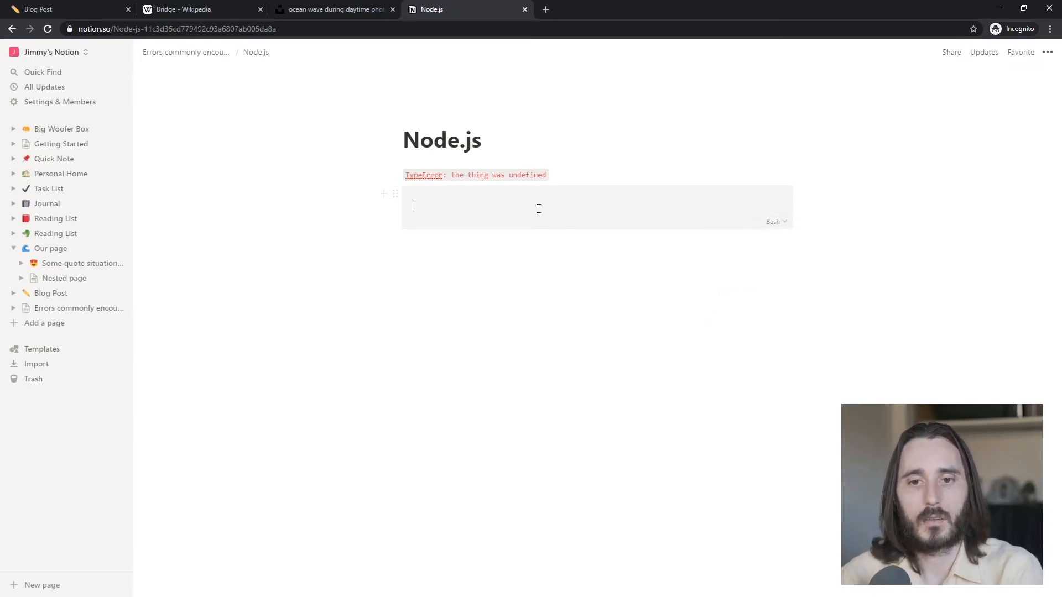
text(as a catast)
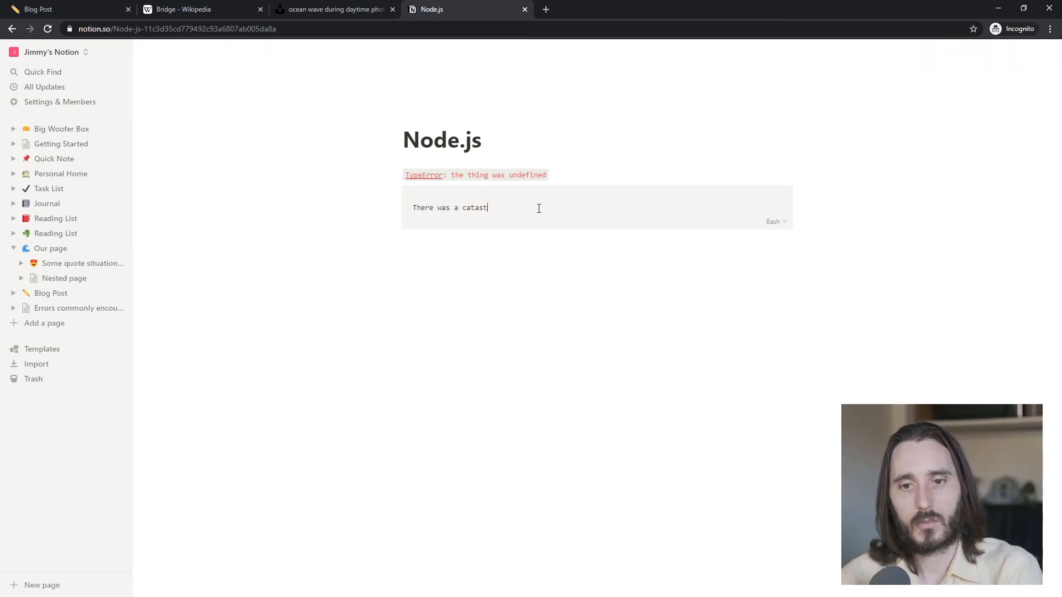
text(rophic error)
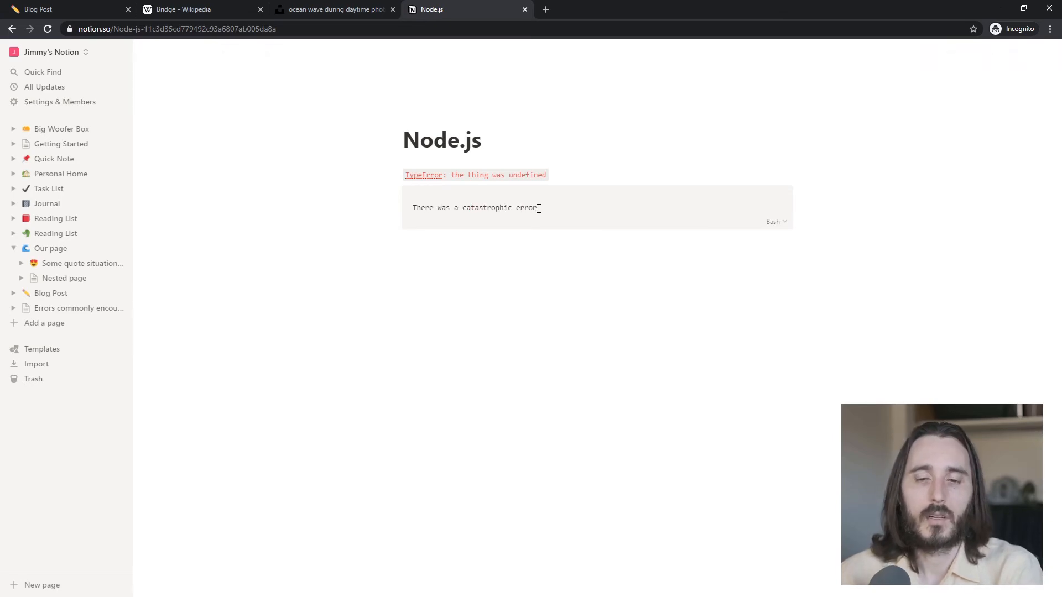
click(601, 274)
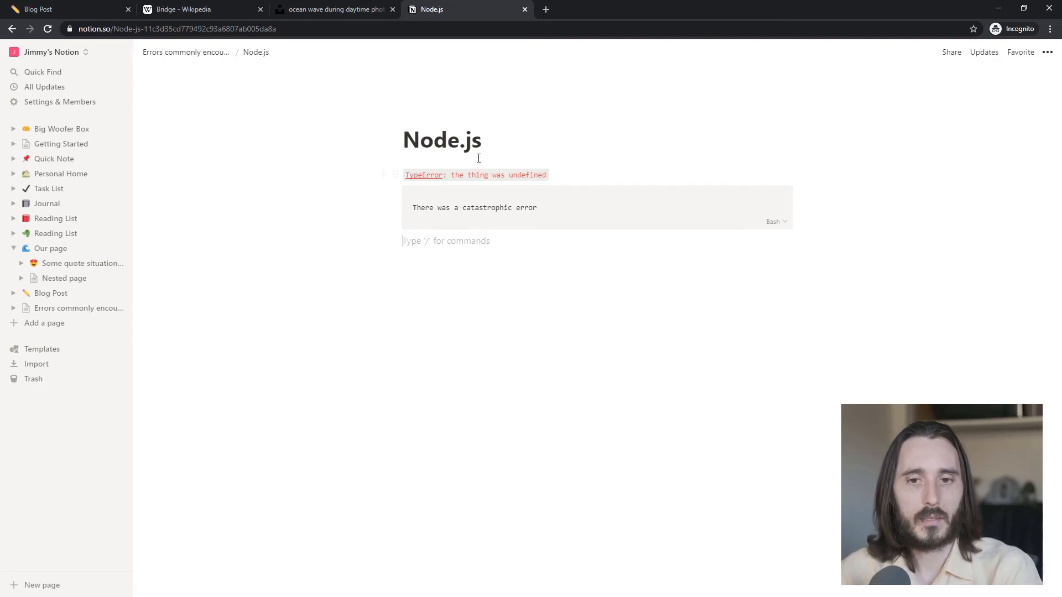
Step: Insert a level-three heading reading "Error:" above the TypeError line
click(522, 158)
key(Return)
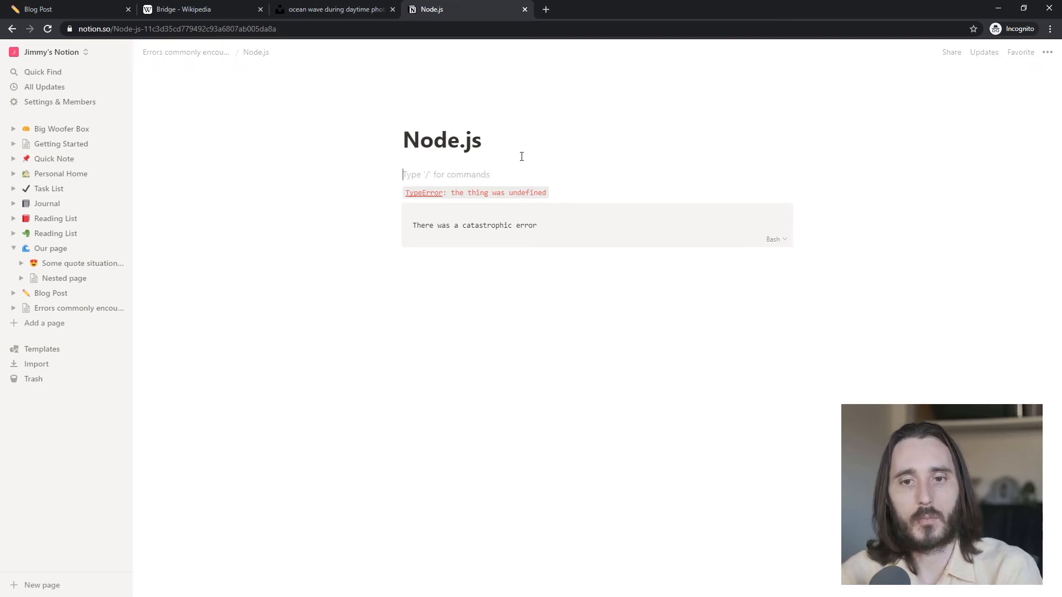
text(### Err)
key(BackSpace)
text(ror:)
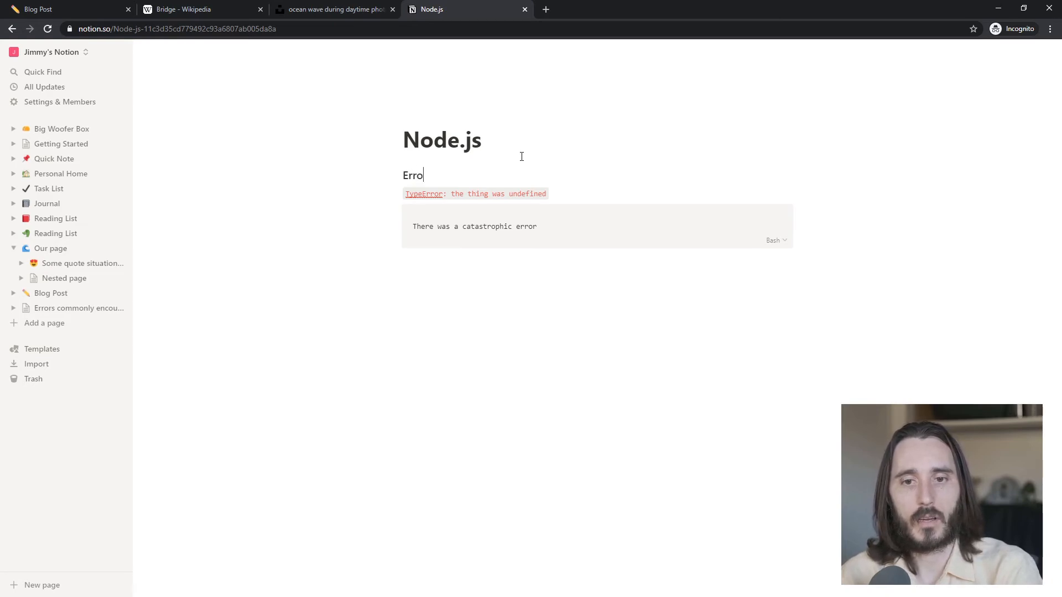
Step: Add a level-three heading reading "Solution:" below the code block, leaving an empty line between them
key(Down)
key(Down)
key(Return)
text(### )
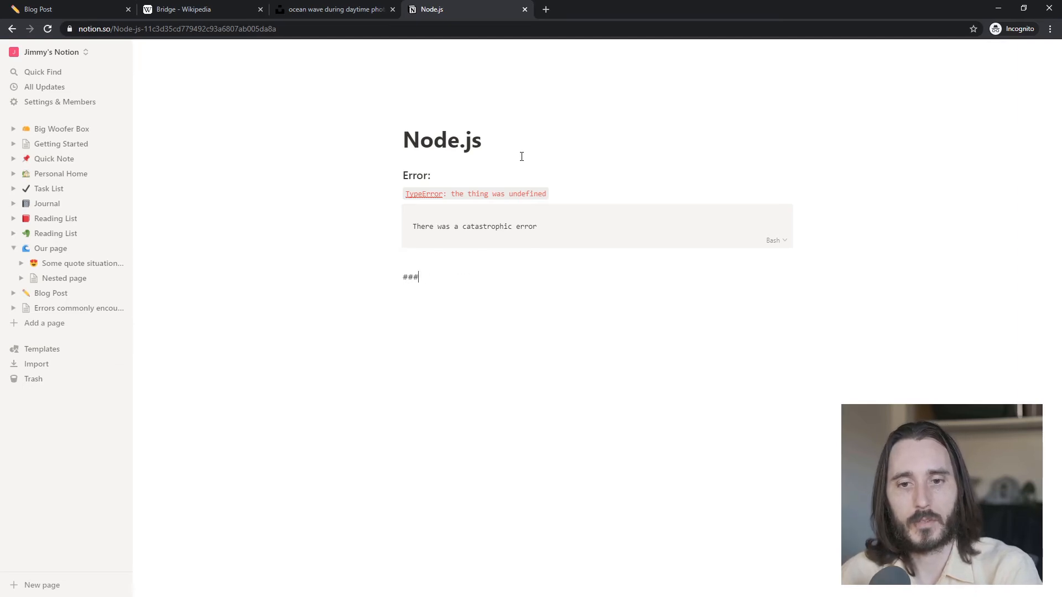
text(Solution:)
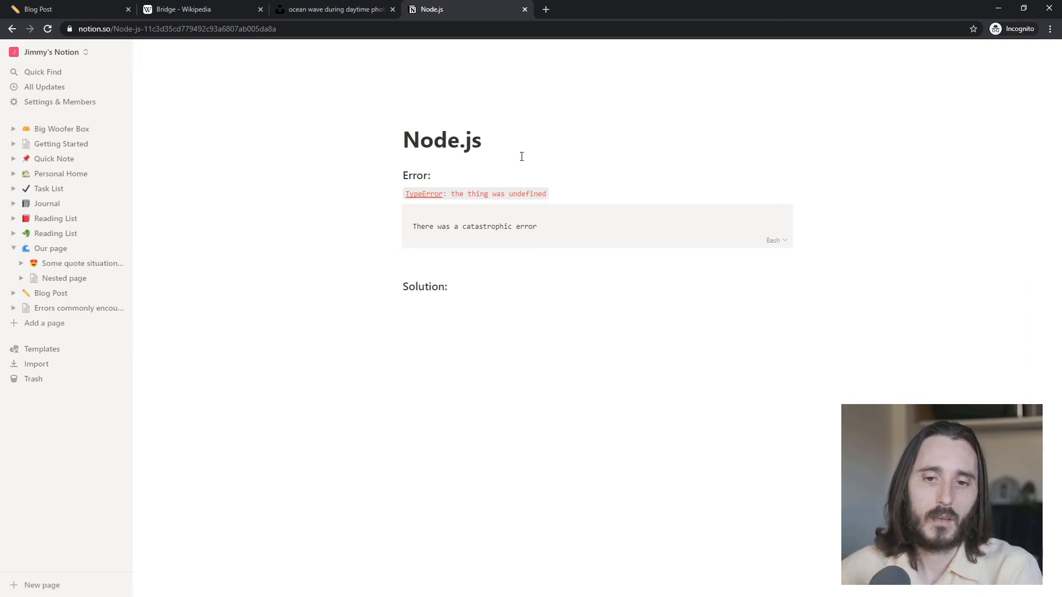
Step: Under the Solution heading, write "When you use xyz service, don't forget that 200 responses can be errors and check the error object."
key(Return)
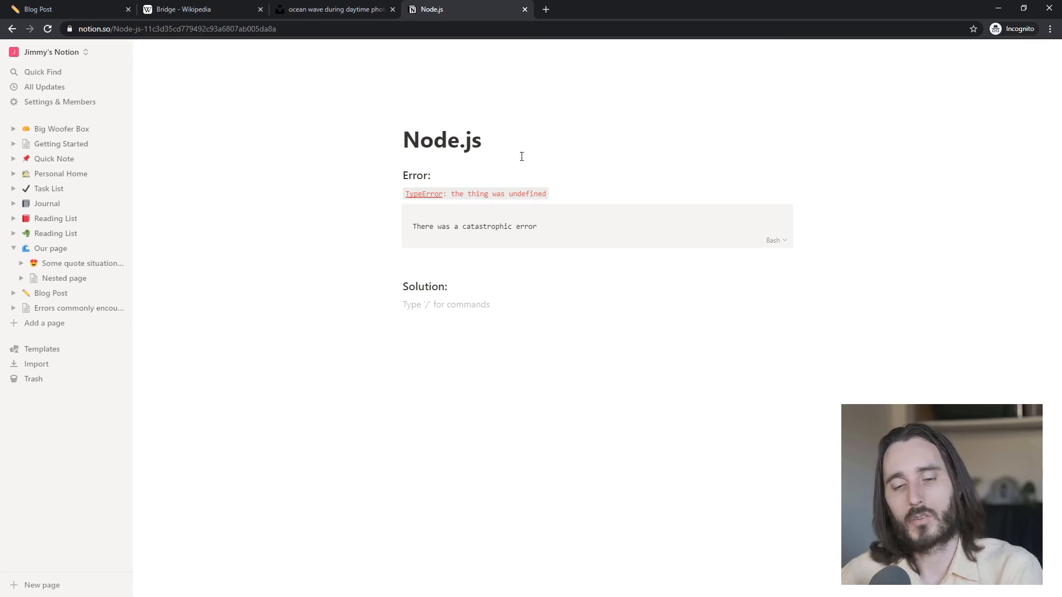
text(W)
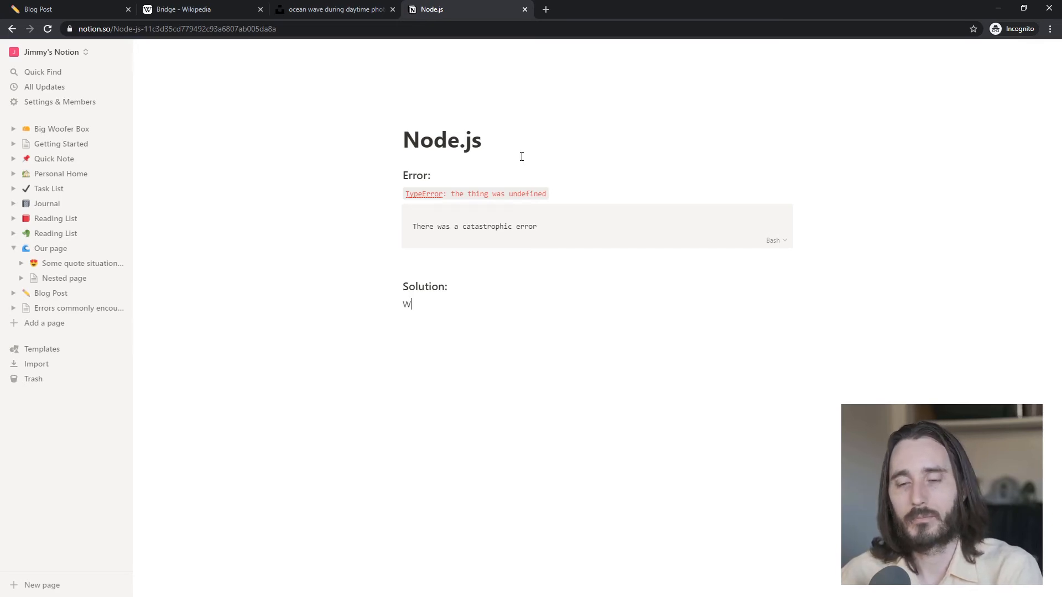
text(hen you use xyz)
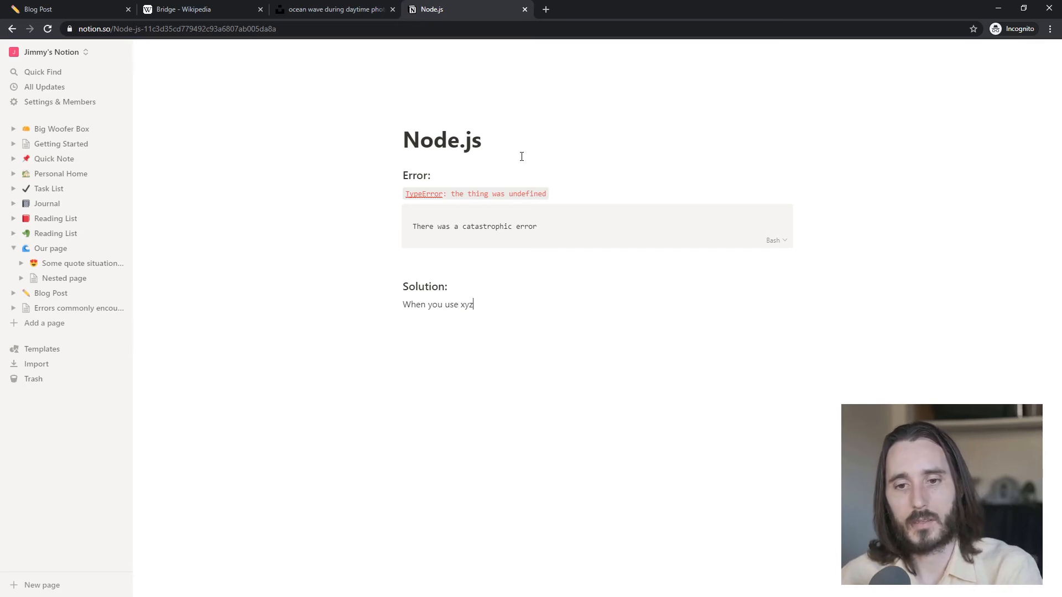
text( service, don't )
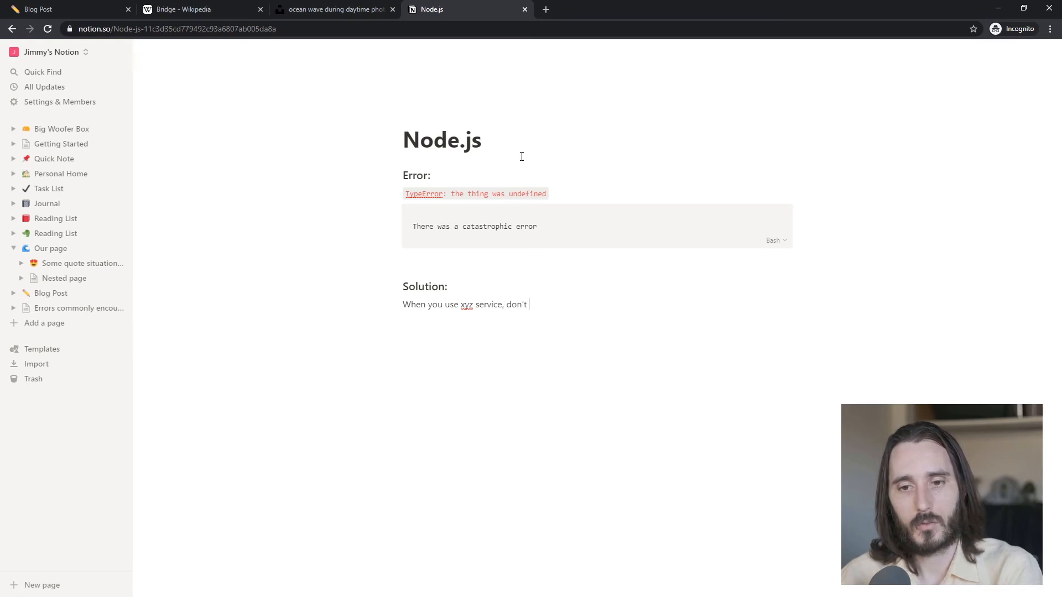
text(forget that)
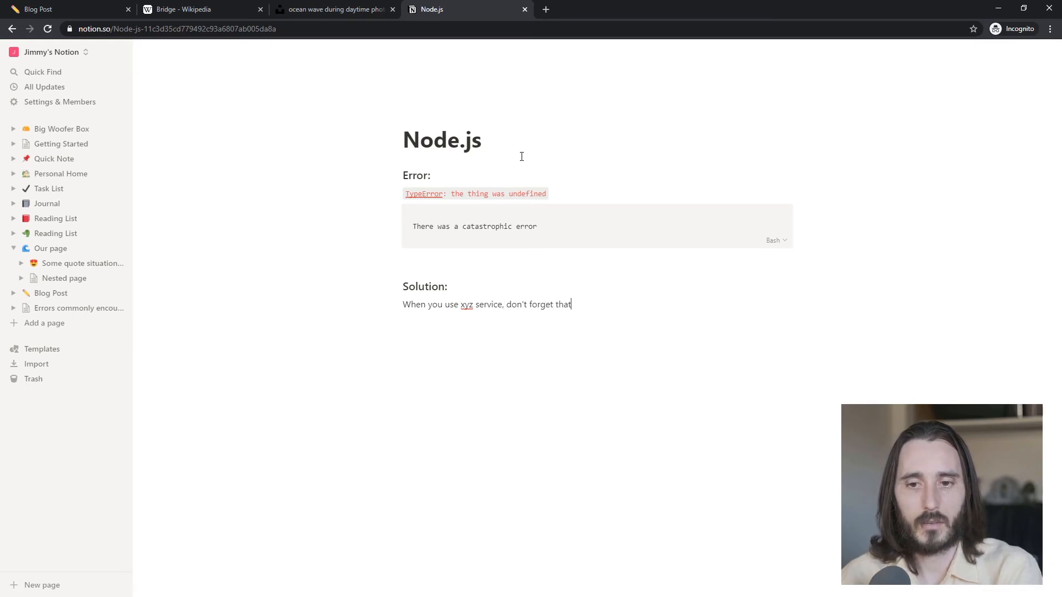
text( 200)
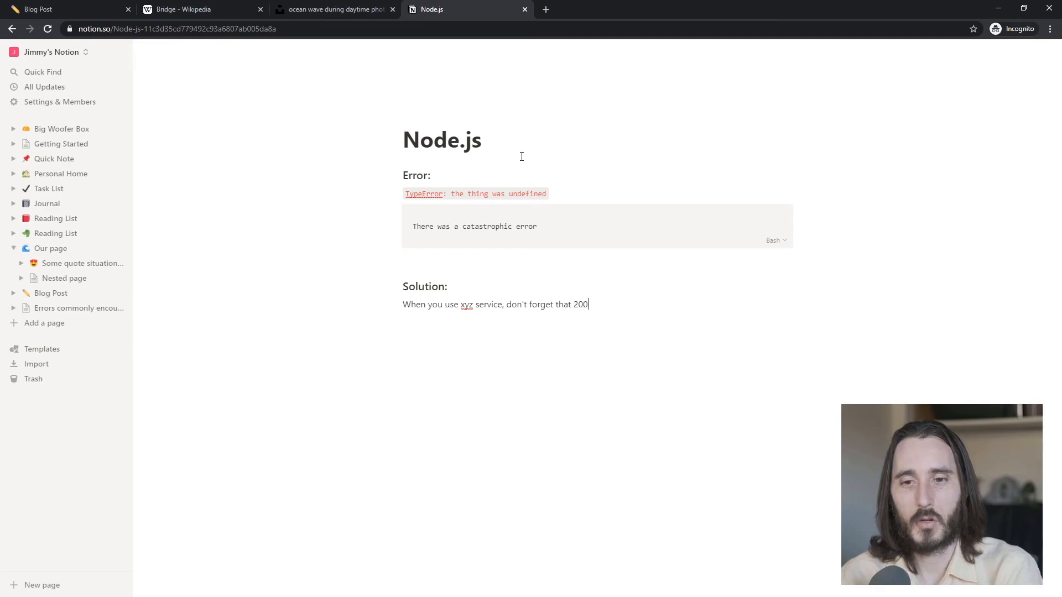
text( re)
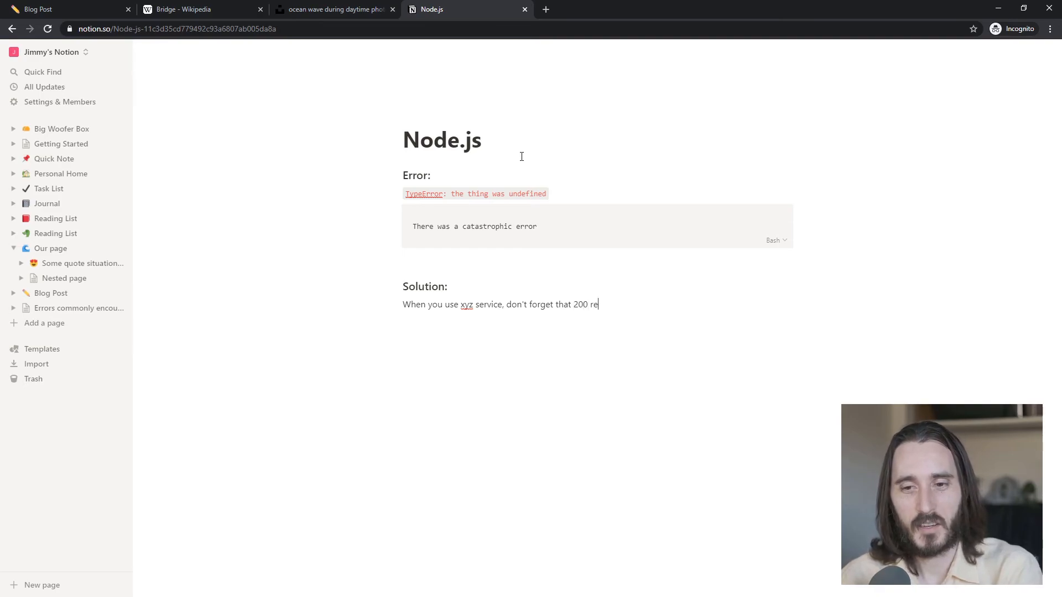
text(sponses can be error)
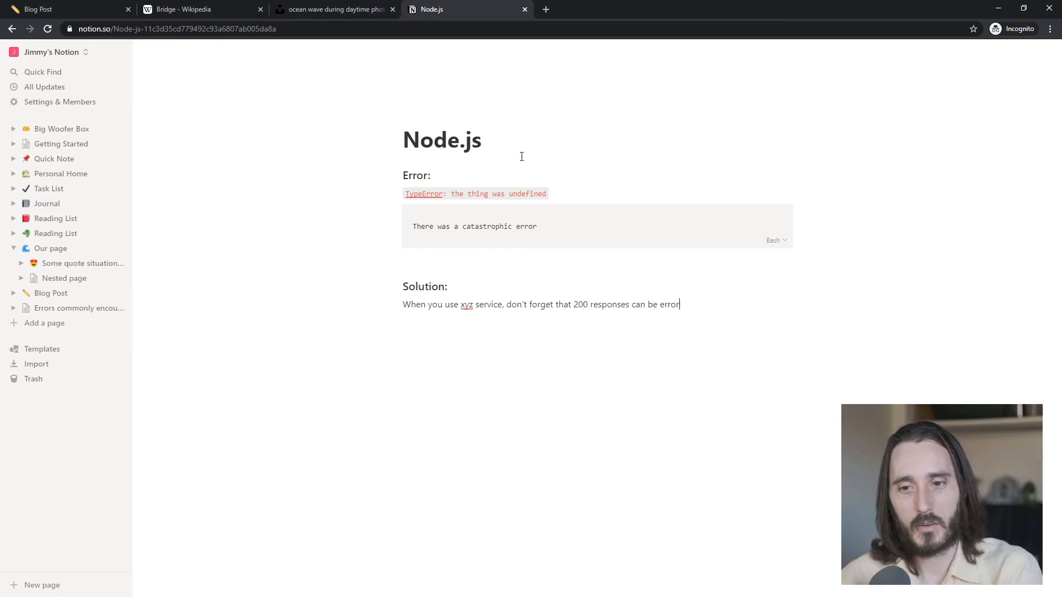
text(s and check the error object.)
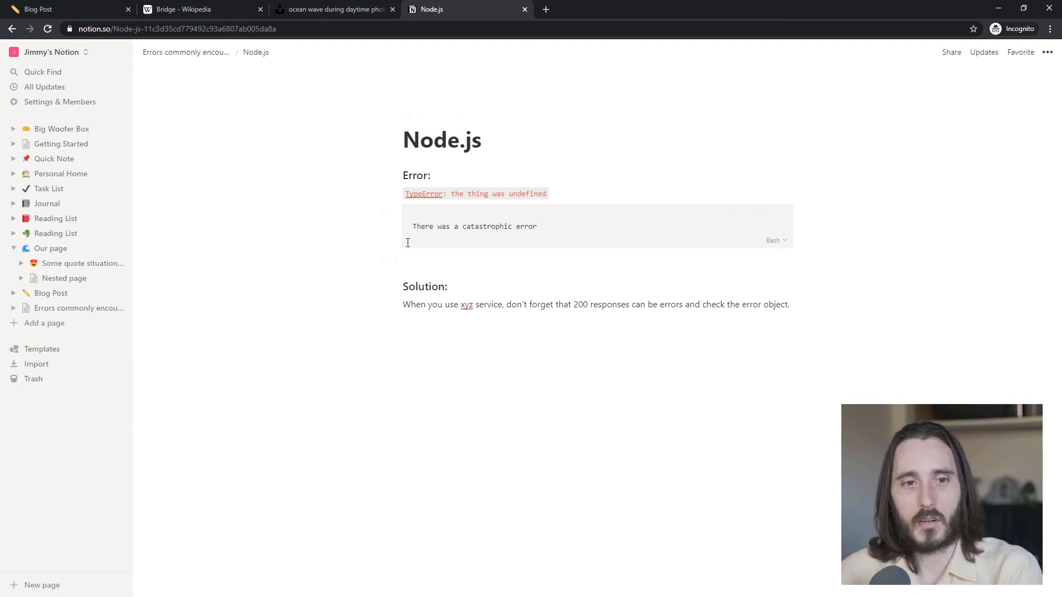
Step: Go to the Big Woofer Box page, search the workspace for "typeerror", and open the matching Node.js page
click(51, 129)
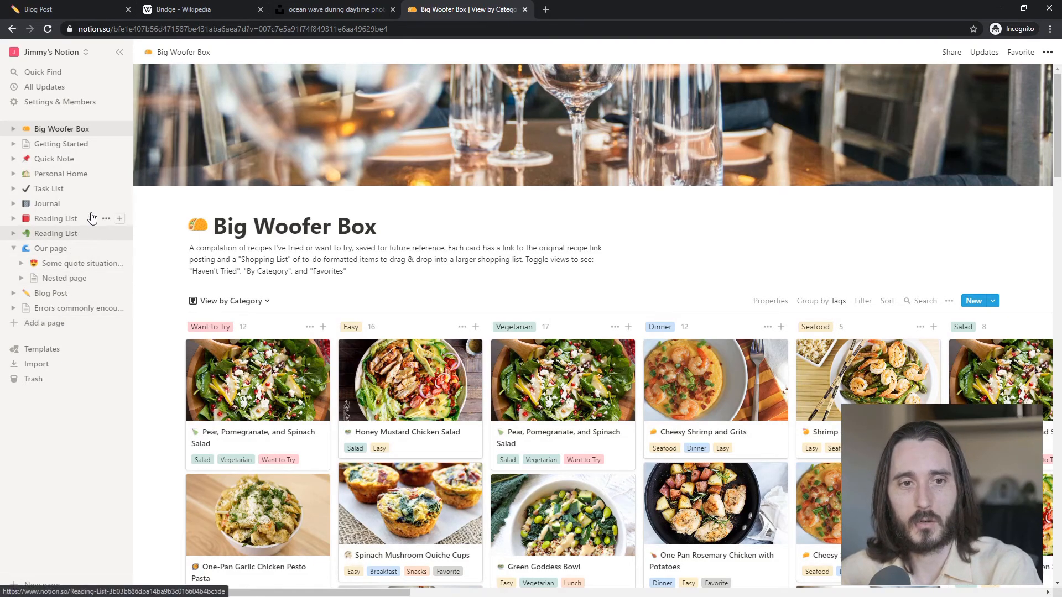
click(59, 73)
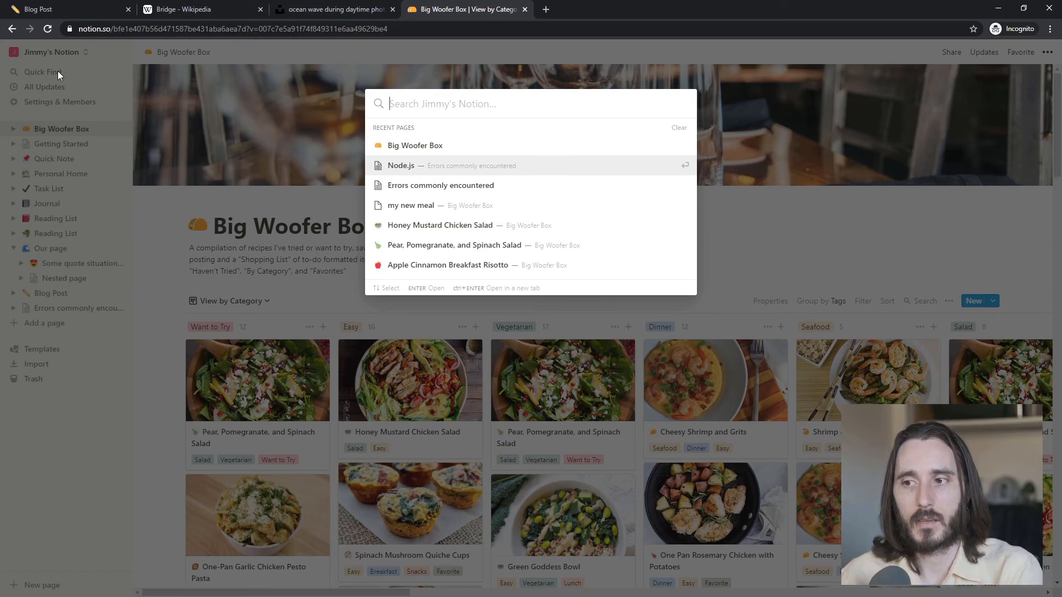
text(typeerror)
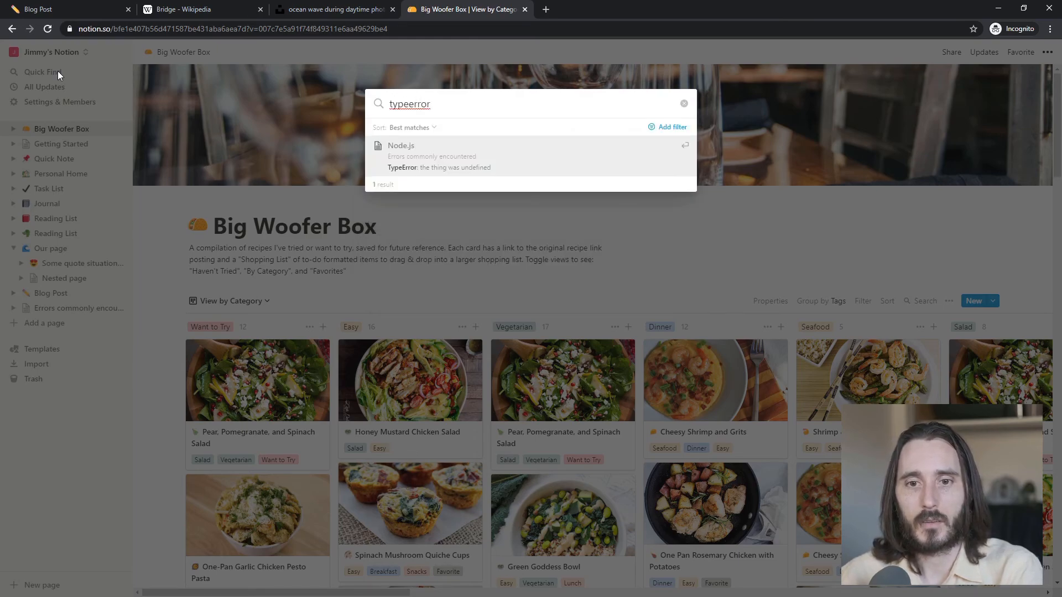
click(409, 161)
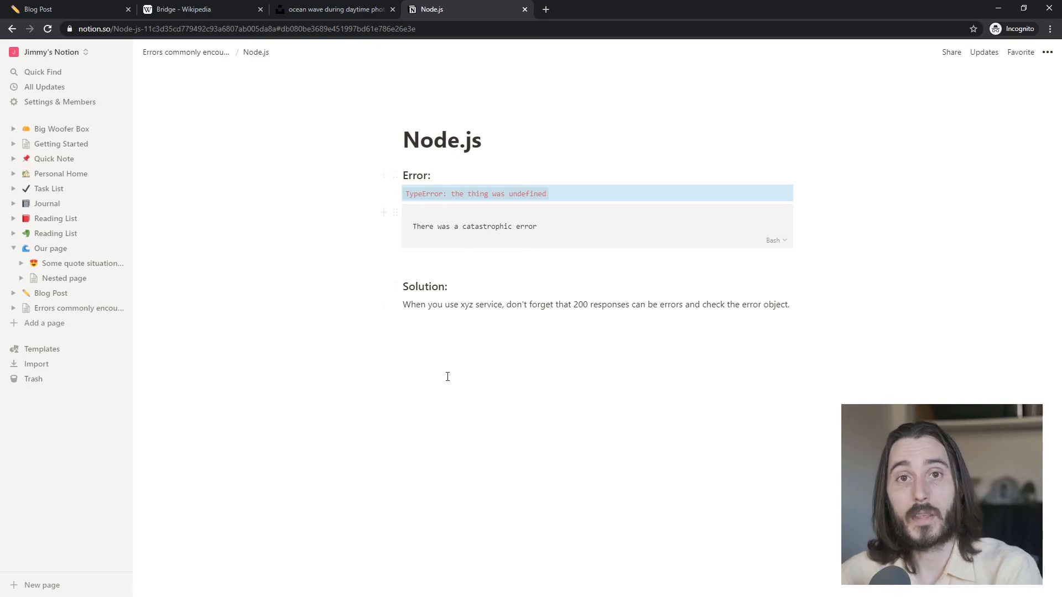
Step: Start a new empty line below the solution sentence
click(568, 304)
click(814, 310)
click(760, 305)
click(741, 327)
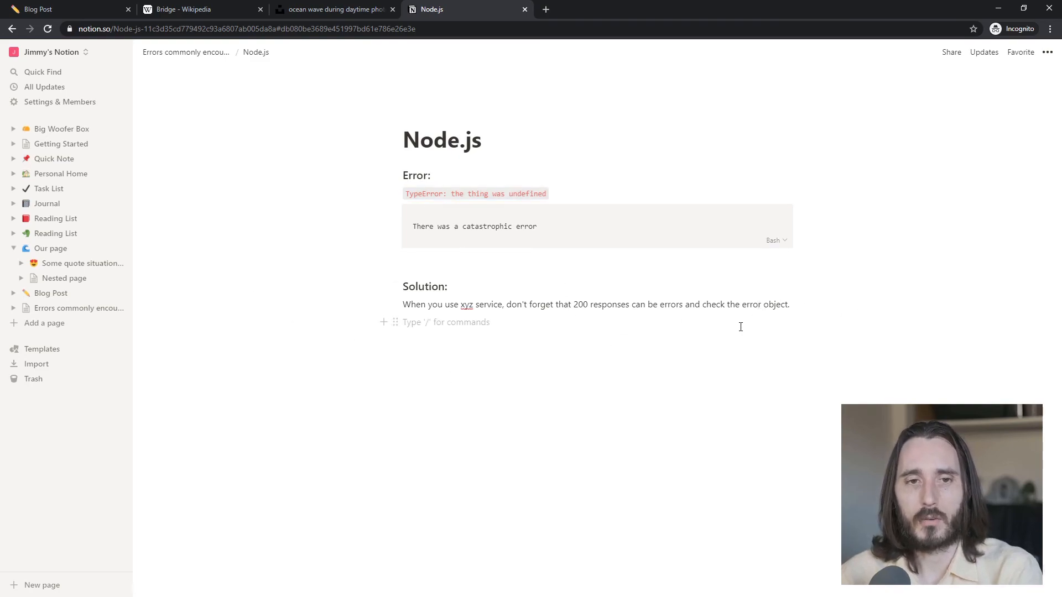